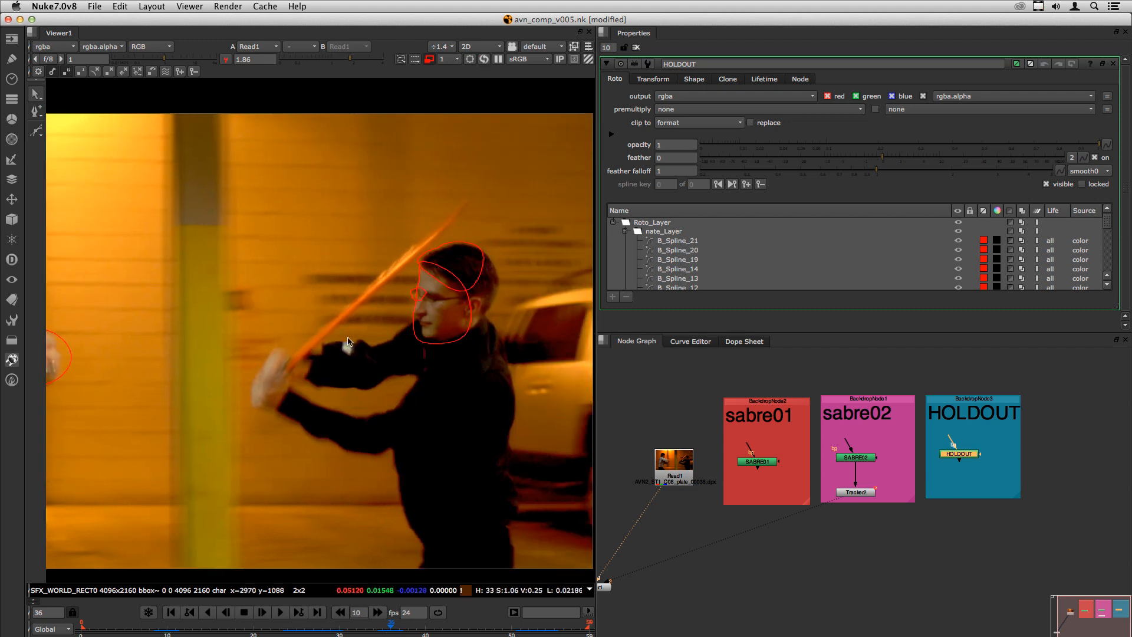
# Merge SABRE01 over Tracker2, place the merge node below the sabre02 backdrop, and bend its SABRE01 connection with a dot
pyautogui.press('Left')
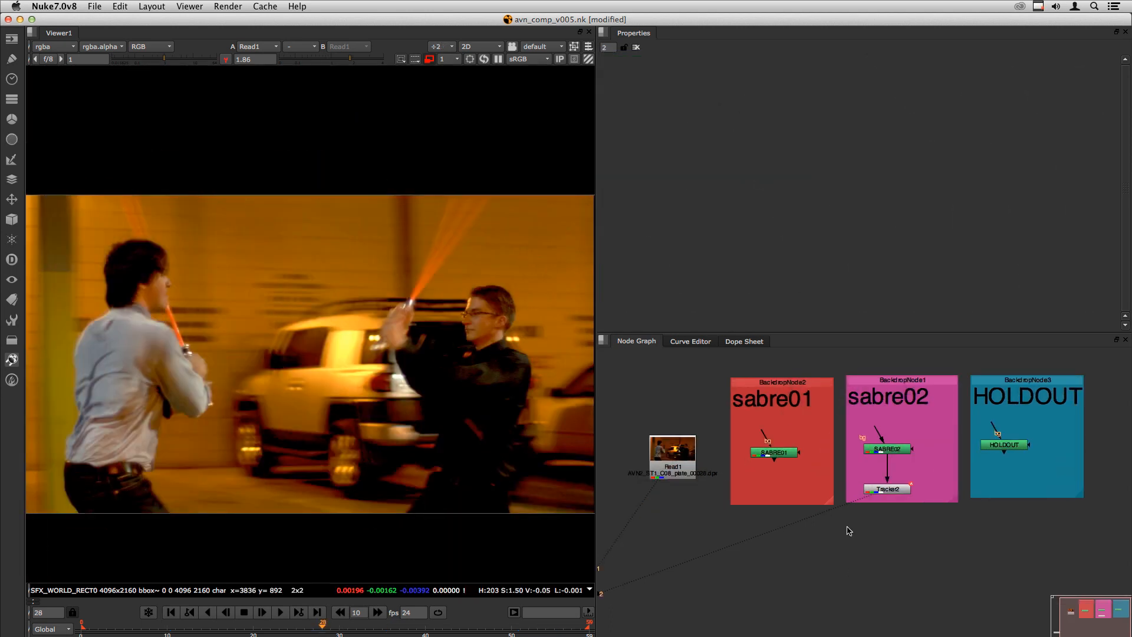
pyautogui.click(769, 452)
pyautogui.keyDown('shift'); pyautogui.click(889, 492); pyautogui.keyUp('shift')
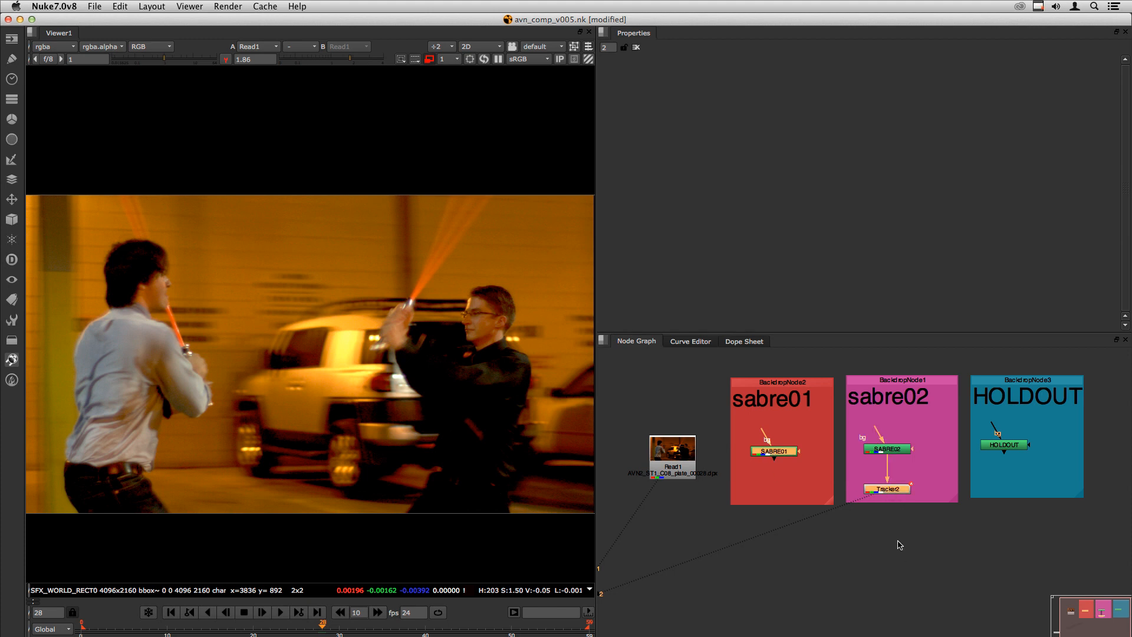
pyautogui.press('m')
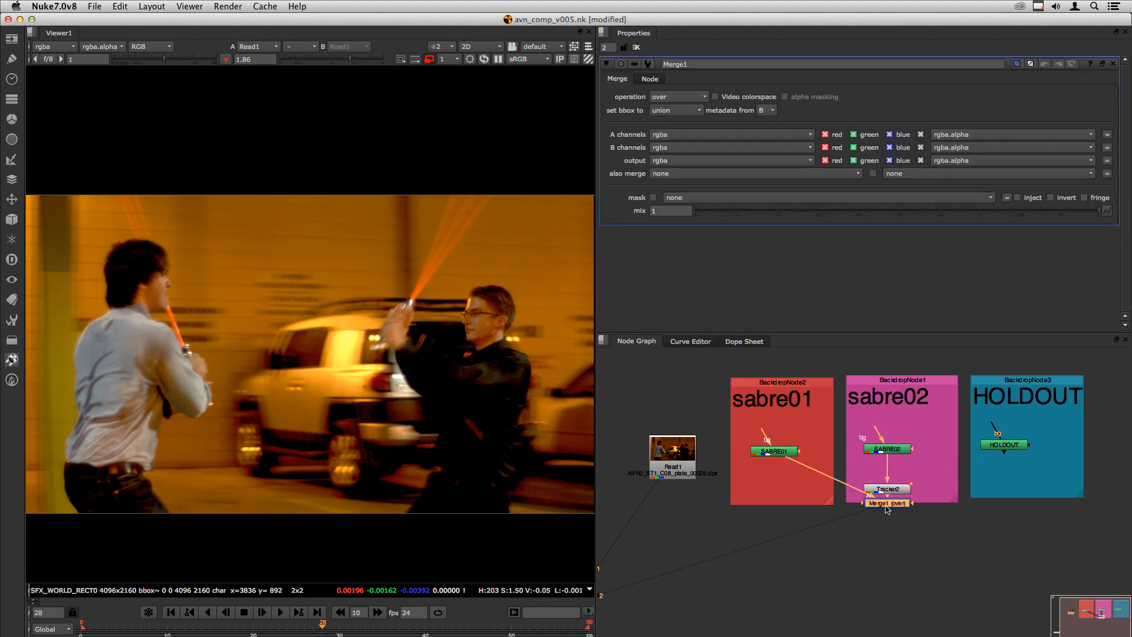
pyautogui.moveTo(887, 508); pyautogui.dragTo(887, 556)
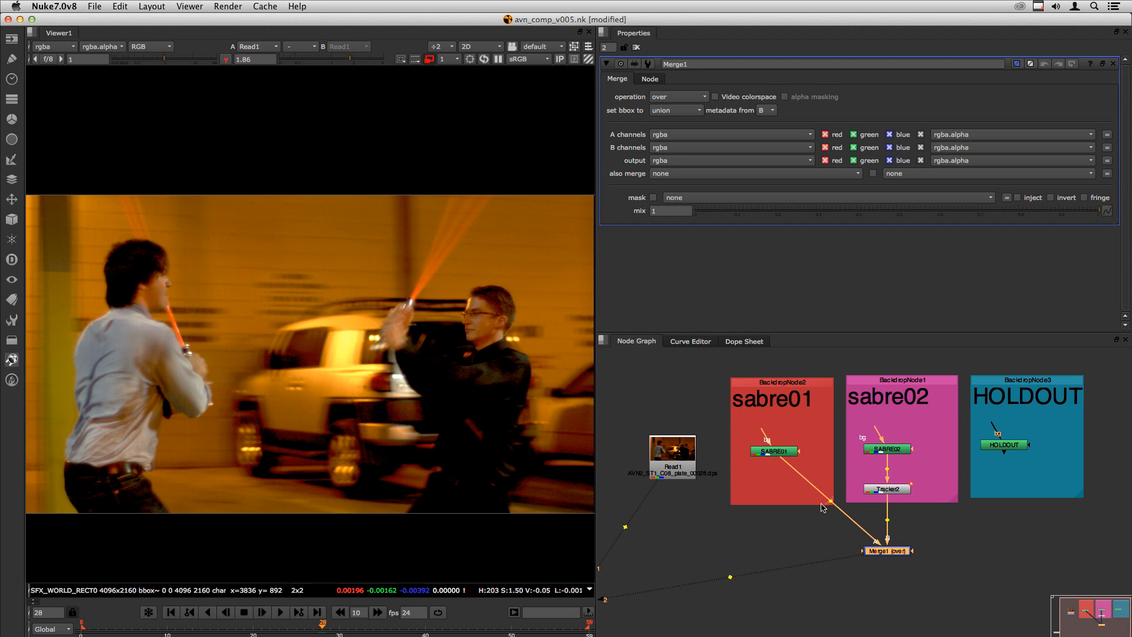
pyautogui.keyDown('ctrl'); pyautogui.moveTo(830, 501); pyautogui.dragTo(774, 553); pyautogui.keyUp('ctrl')
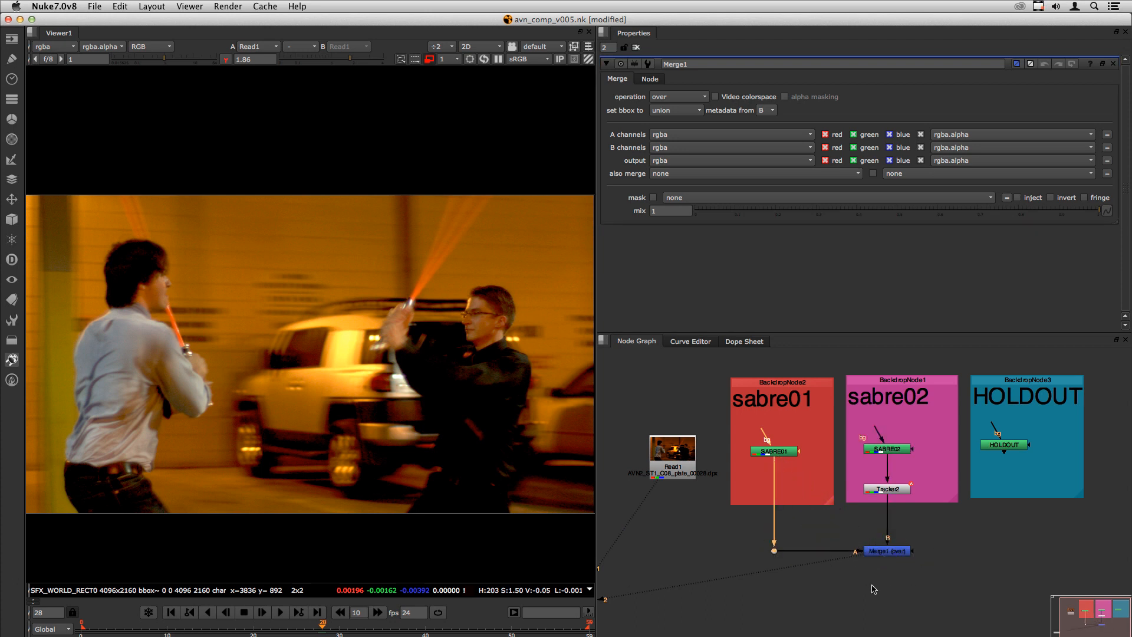
# View the merged sabres in the viewer and set the merge operation to plus
pyautogui.click(887, 552)
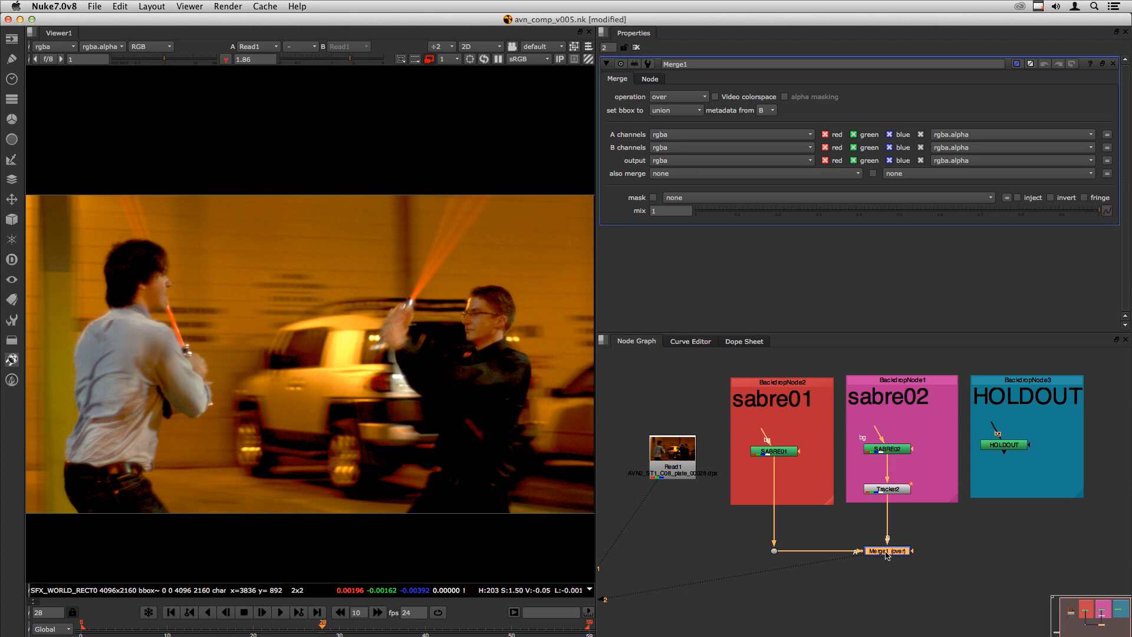
pyautogui.press('2')
pyautogui.click(886, 553)
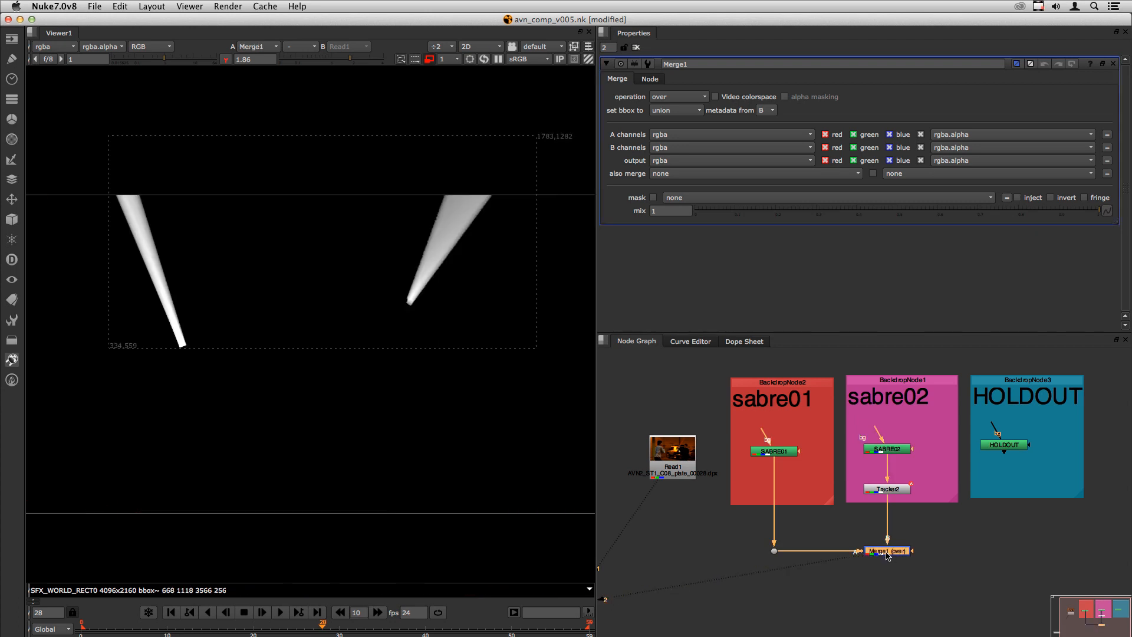
pyautogui.click(659, 103)
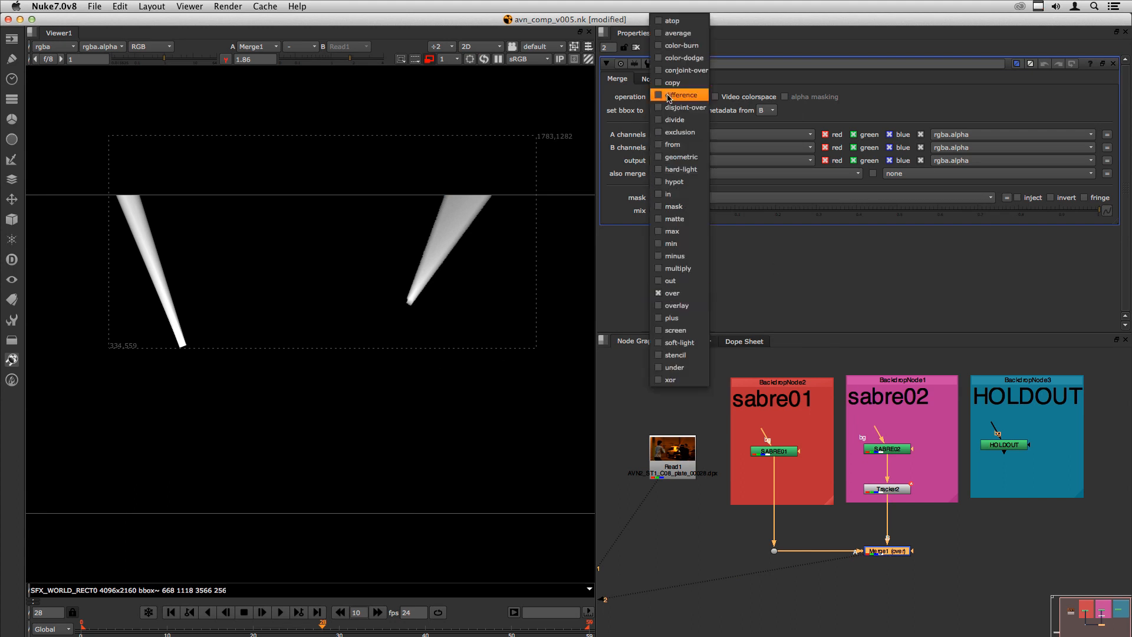
pyautogui.click(679, 316)
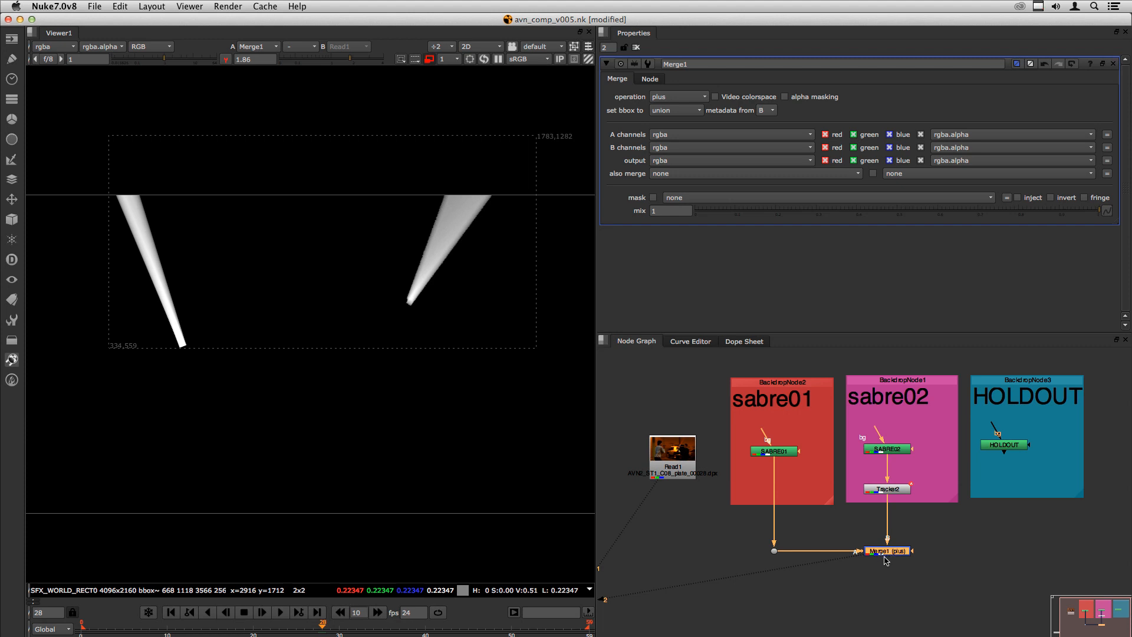
# Merge the Read1 plate with the combined sabres in a new node below, routing the plate connection through a dot
pyautogui.click(890, 587)
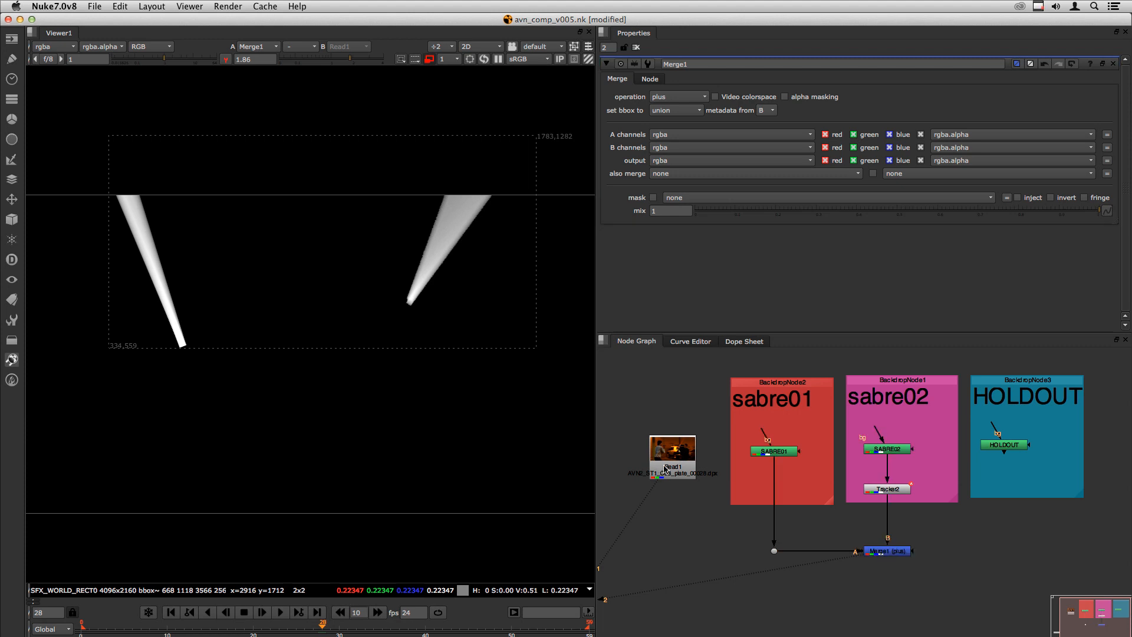
pyautogui.click(887, 551)
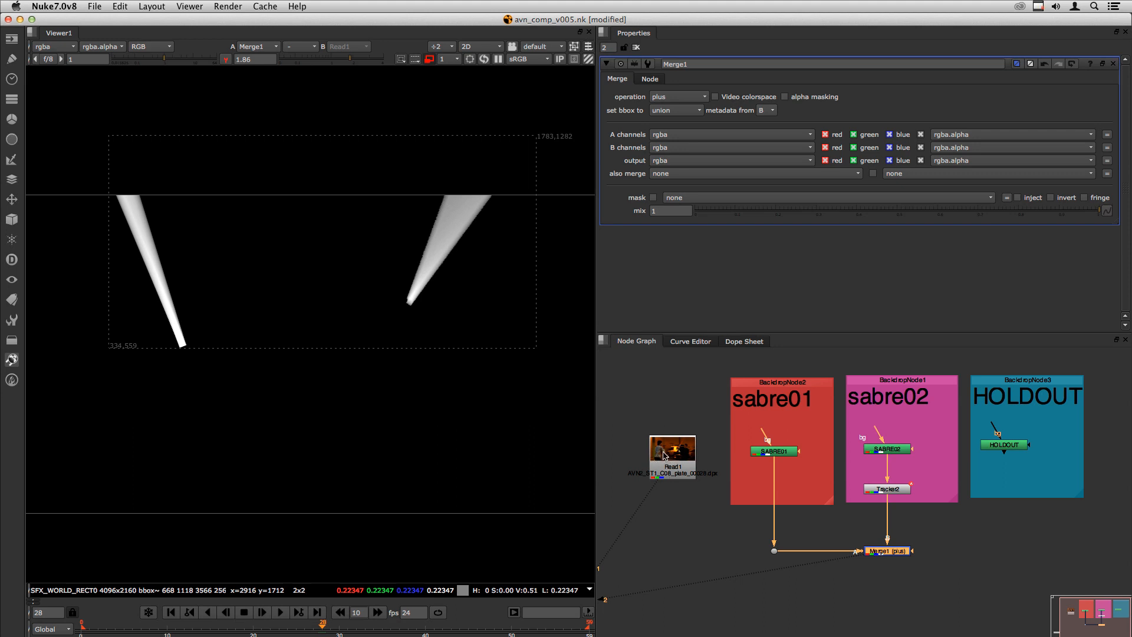
pyautogui.click(681, 477)
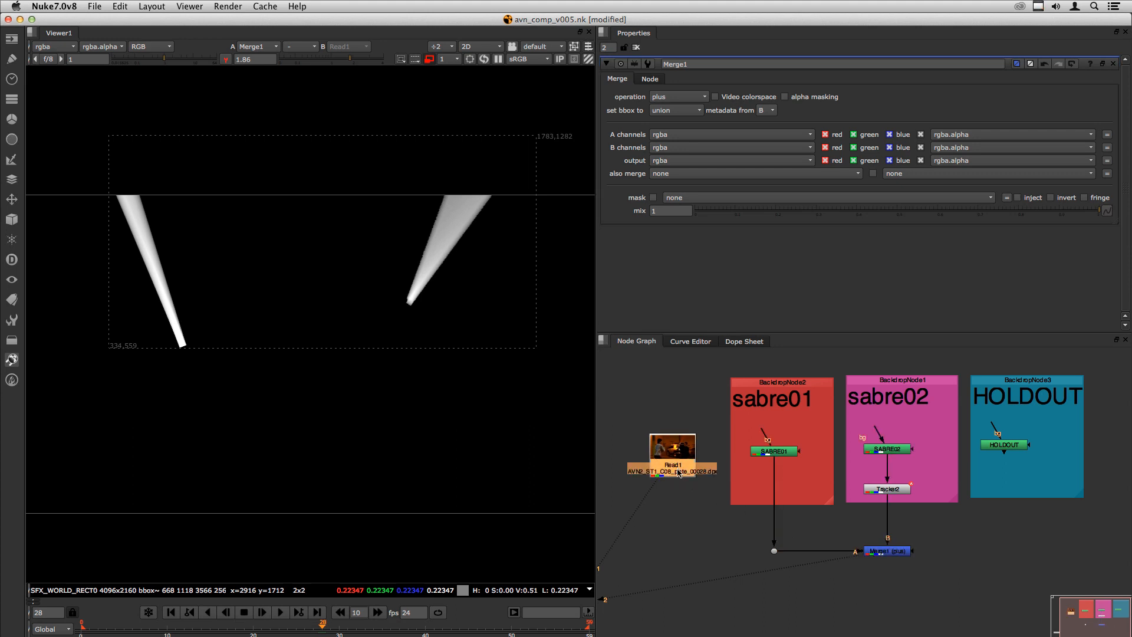
pyautogui.keyDown('shift'); pyautogui.click(889, 552); pyautogui.keyUp('shift')
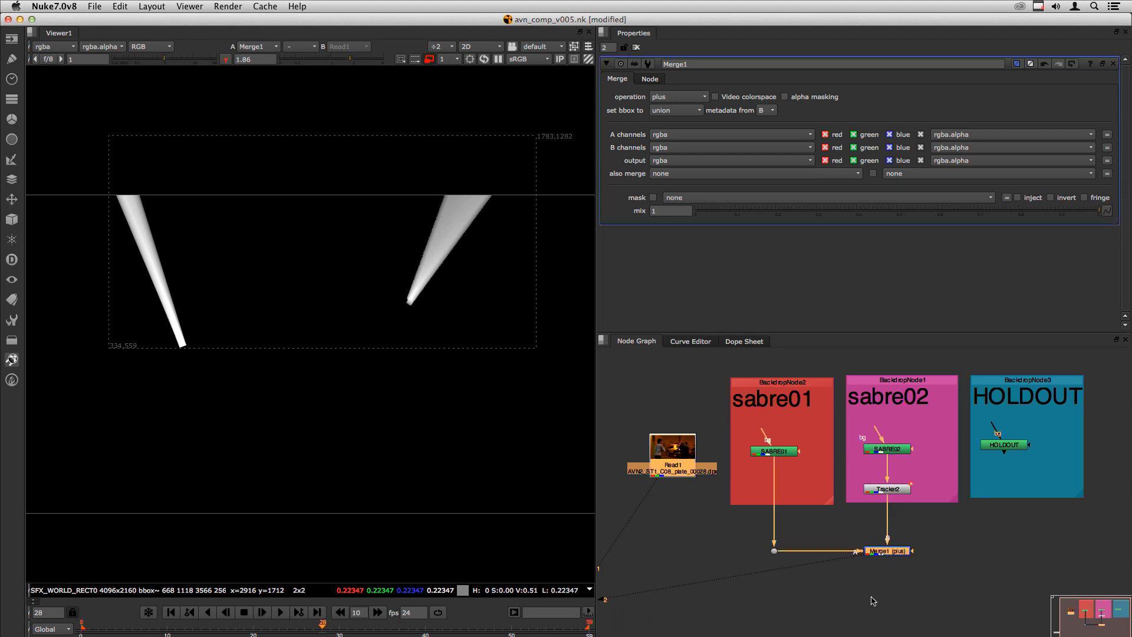
pyautogui.press('m')
pyautogui.moveTo(889, 565); pyautogui.dragTo(889, 616)
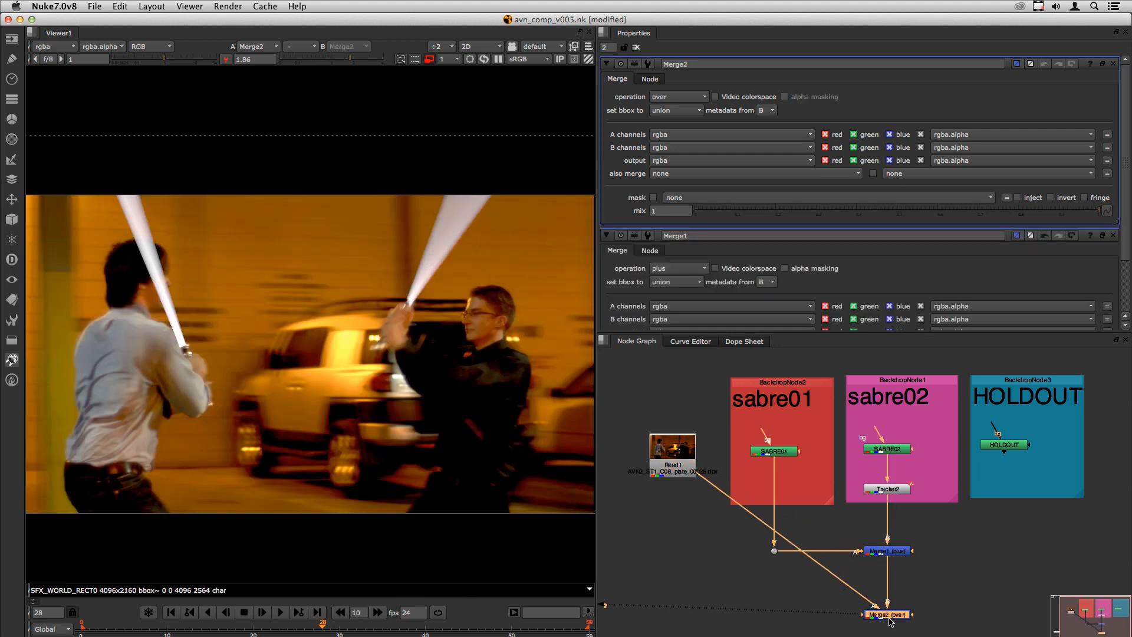
pyautogui.keyDown('ctrl'); pyautogui.moveTo(788, 544); pyautogui.dragTo(676, 617); pyautogui.keyUp('ctrl')
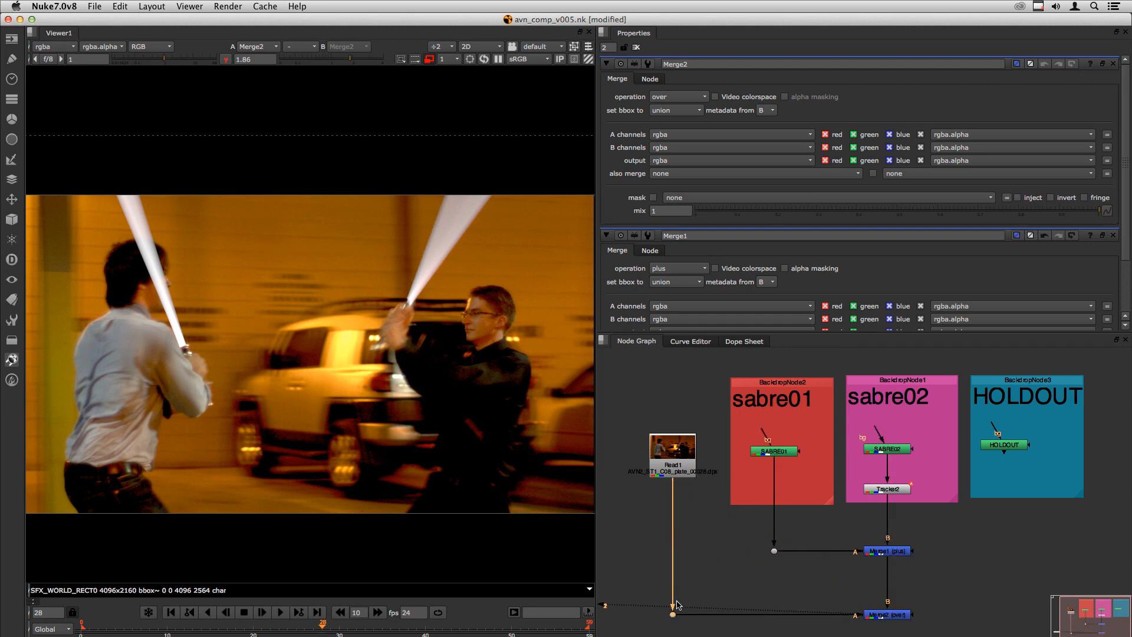
pyautogui.click(762, 577)
pyautogui.moveTo(784, 573); pyautogui.dragTo(784, 519, button='middle')
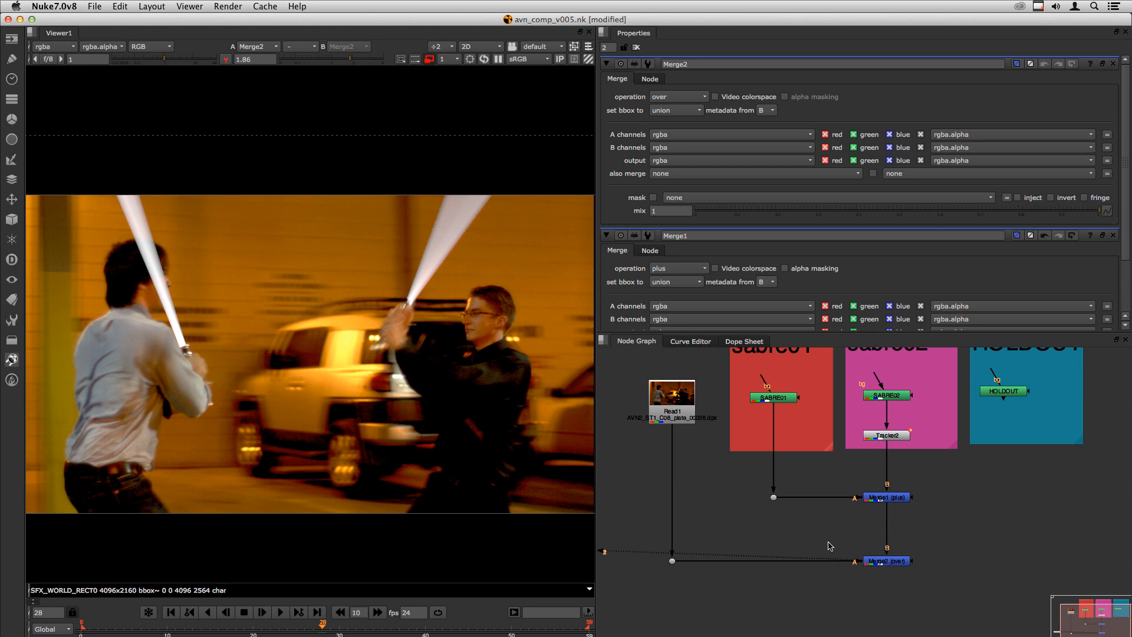
# Set the operation of the plate's merge node, Merge2, to under
pyautogui.click(889, 563)
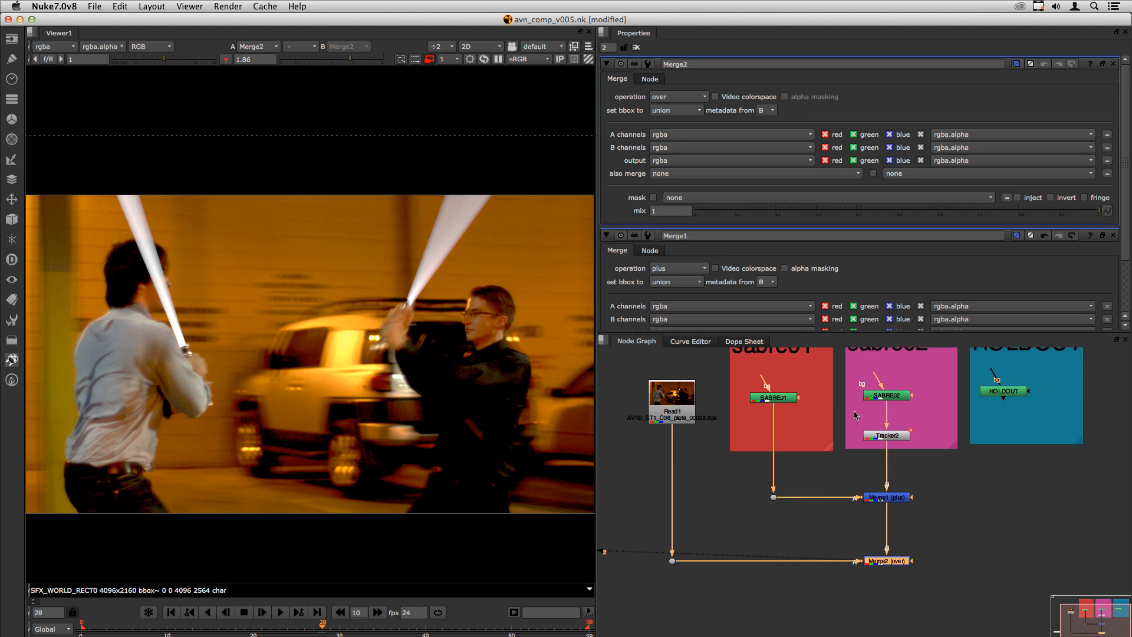
pyautogui.click(670, 100)
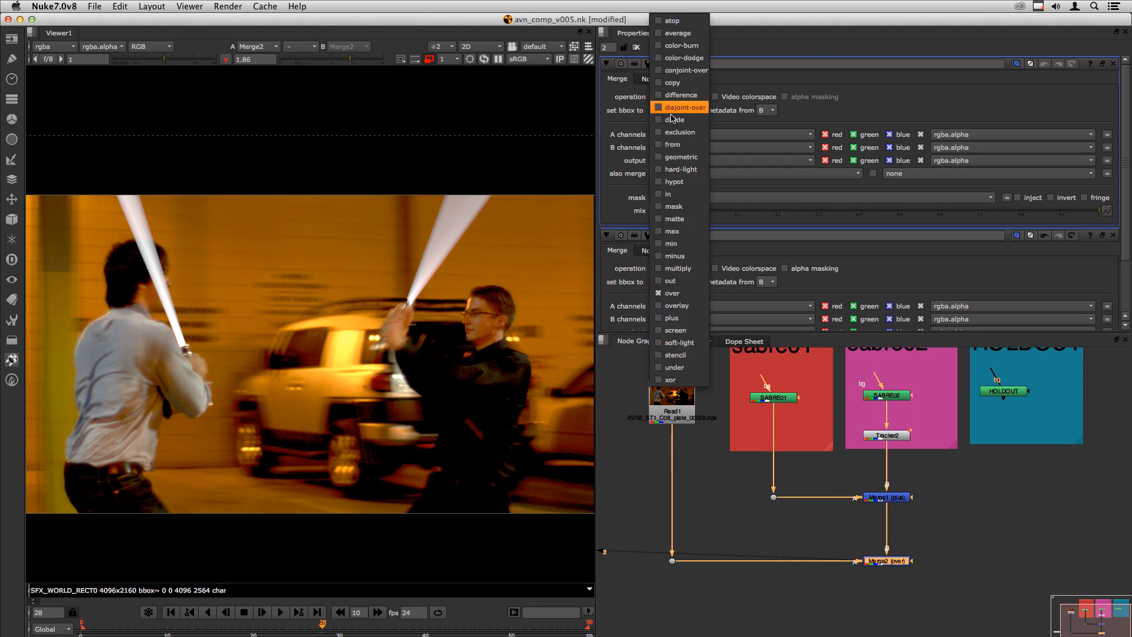
pyautogui.click(674, 367)
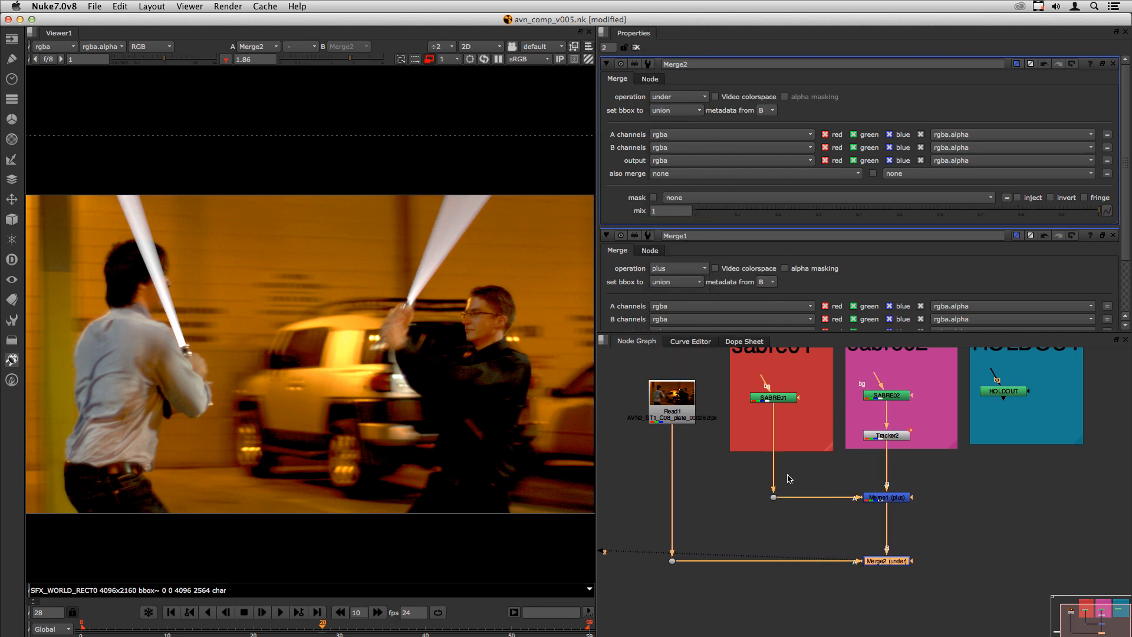
pyautogui.click(827, 529)
pyautogui.click(886, 560)
pyautogui.click(863, 556)
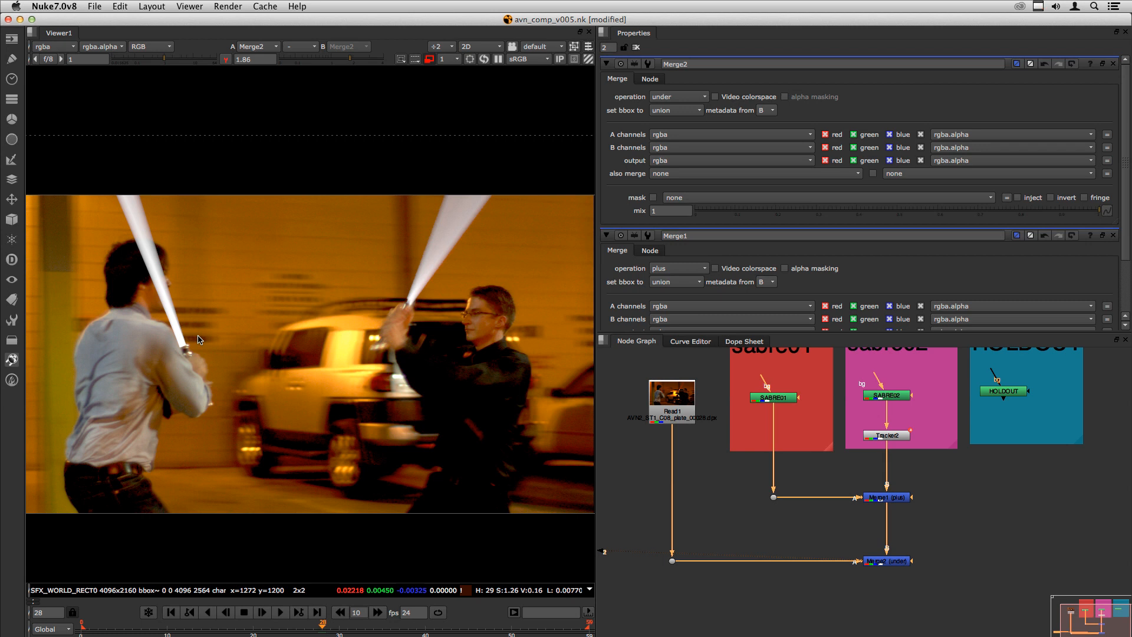
# Inspect the alpha channel of the HOLDOUT roto and of the combined sabres in the viewer
pyautogui.doubleClick(996, 391)
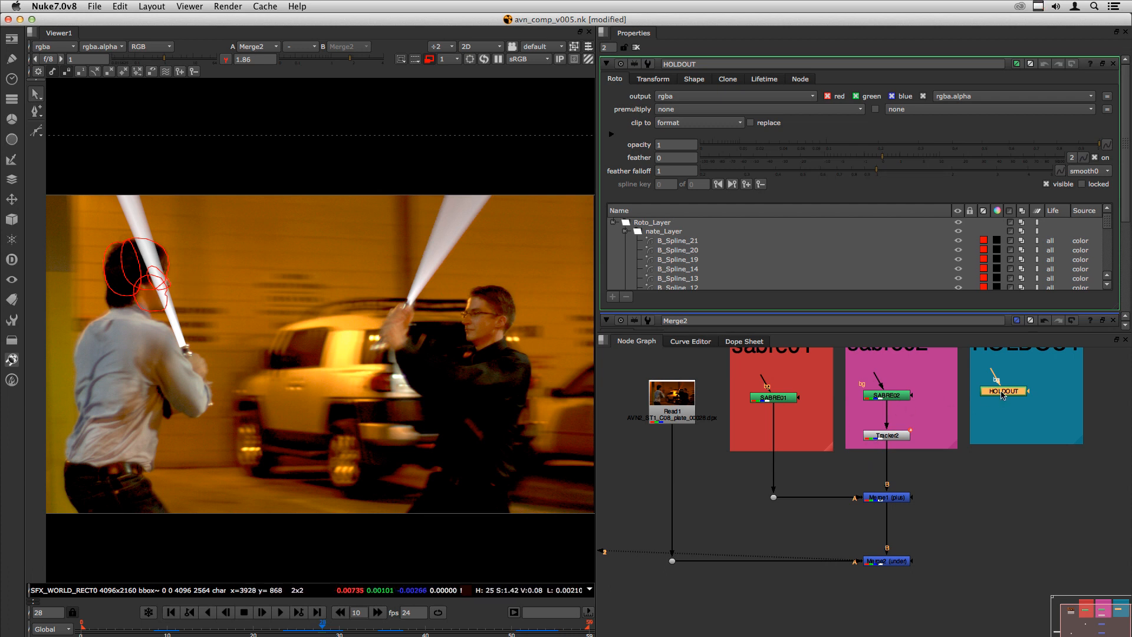
pyautogui.press('1')
pyautogui.press('a')
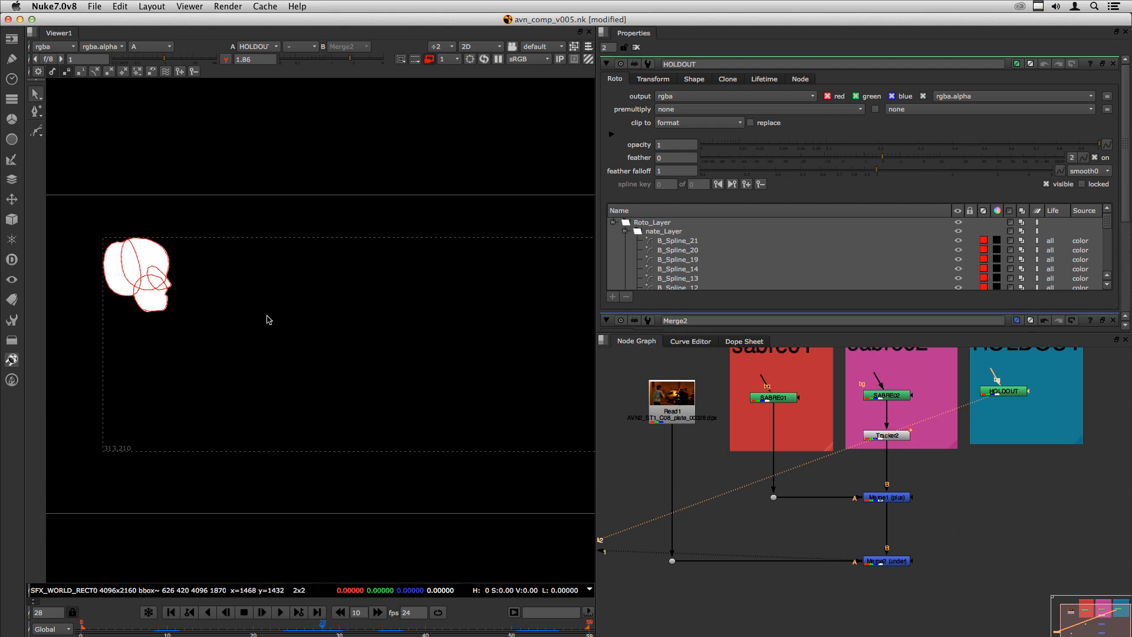
pyautogui.click(886, 497)
pyautogui.press('1')
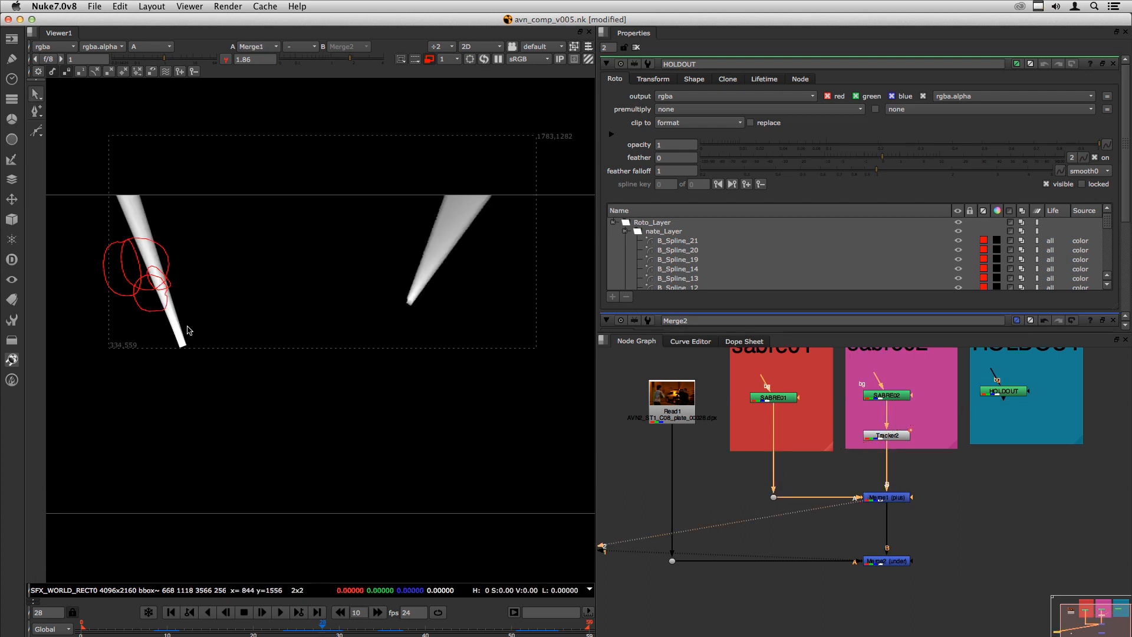
# Create a ChannelMerge node beside Merge1 and compare the channel settings of the two nodes
pyautogui.click(955, 500)
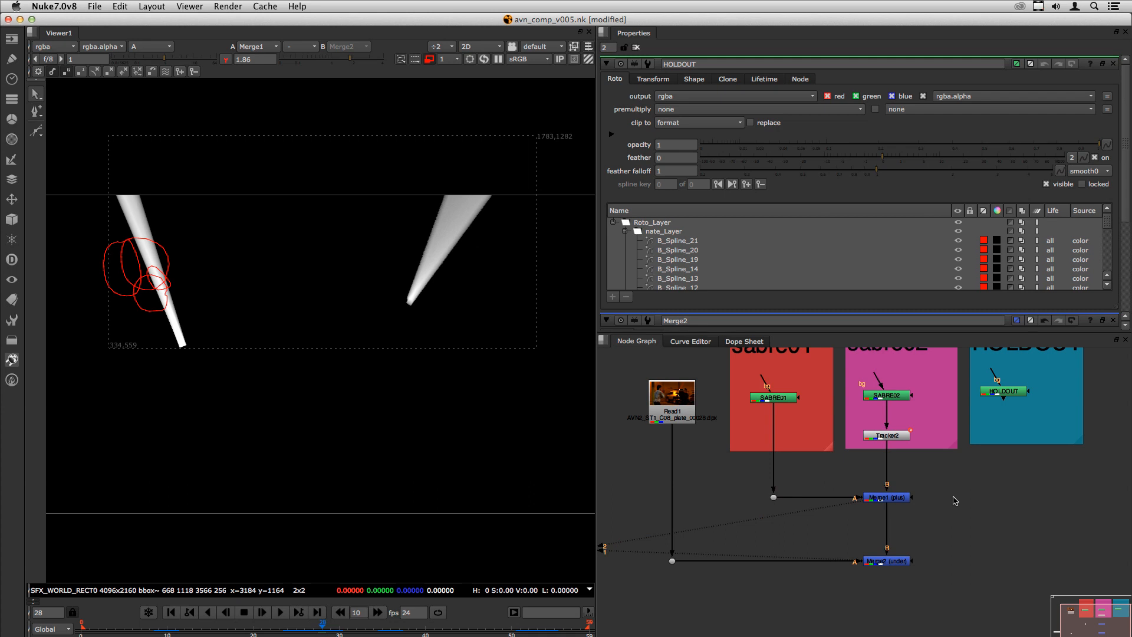
pyautogui.press('Tab')
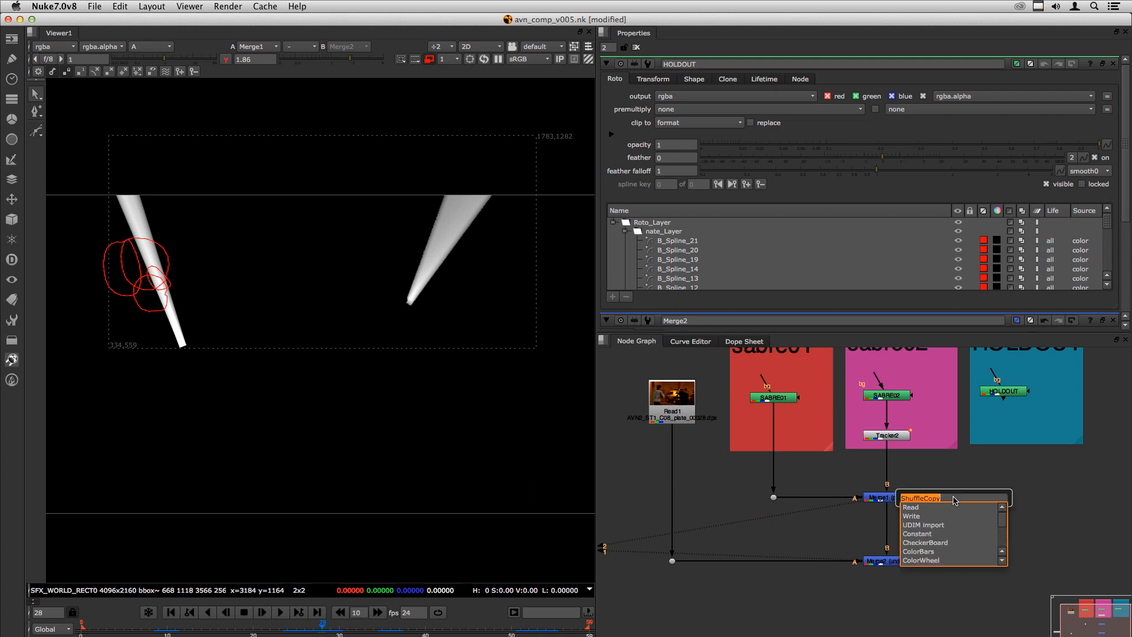
pyautogui.write('cha')
pyautogui.press('Return')
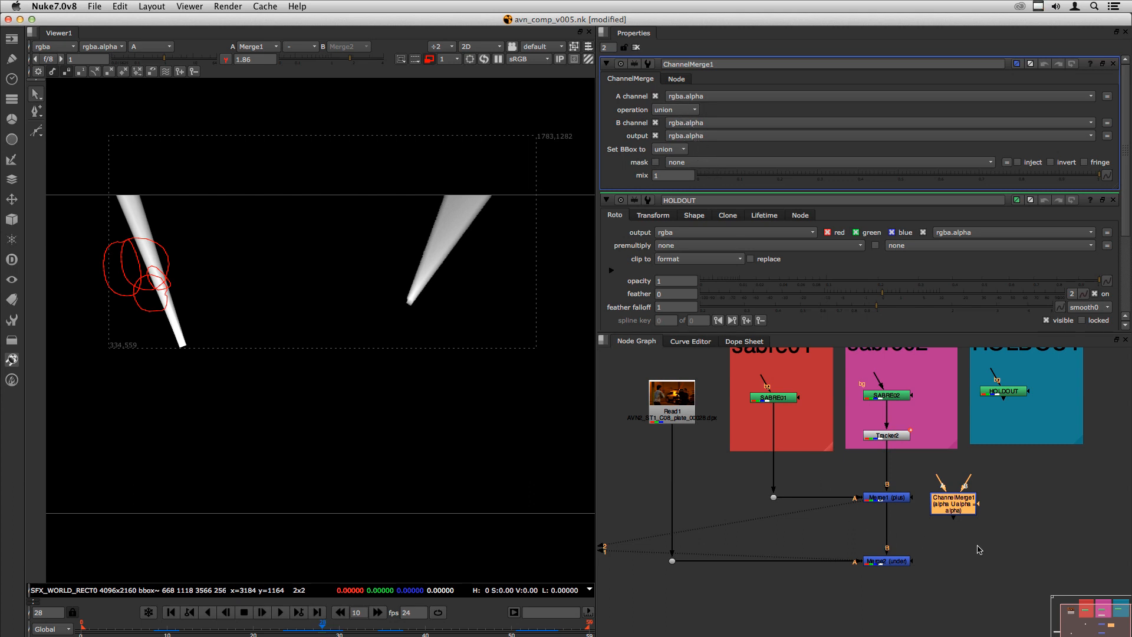
pyautogui.click(977, 547)
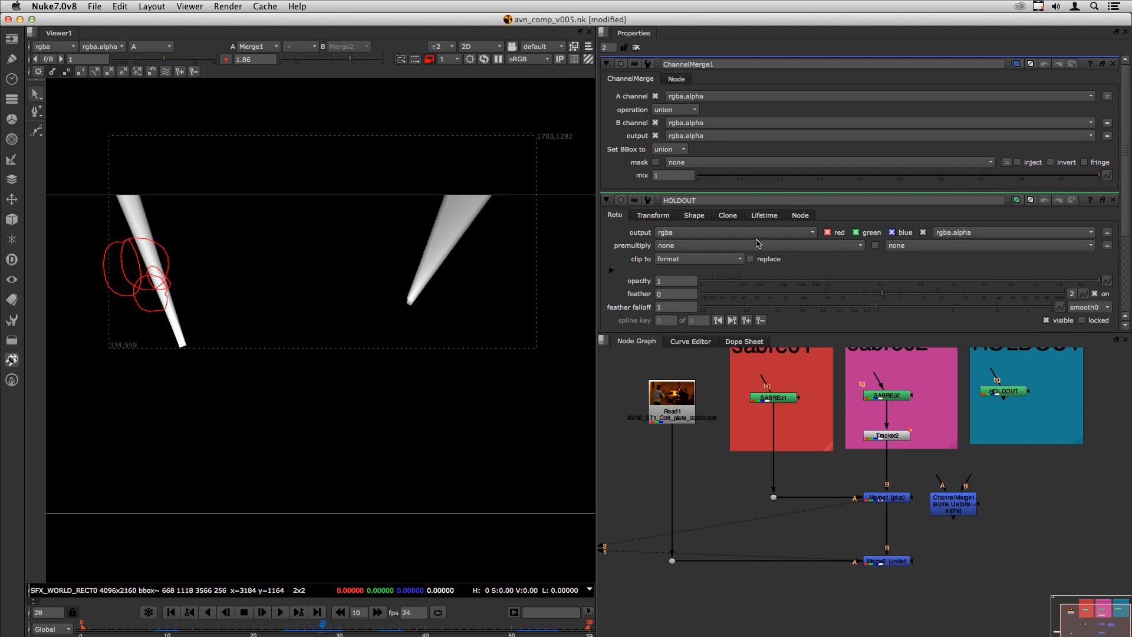
pyautogui.doubleClick(892, 500)
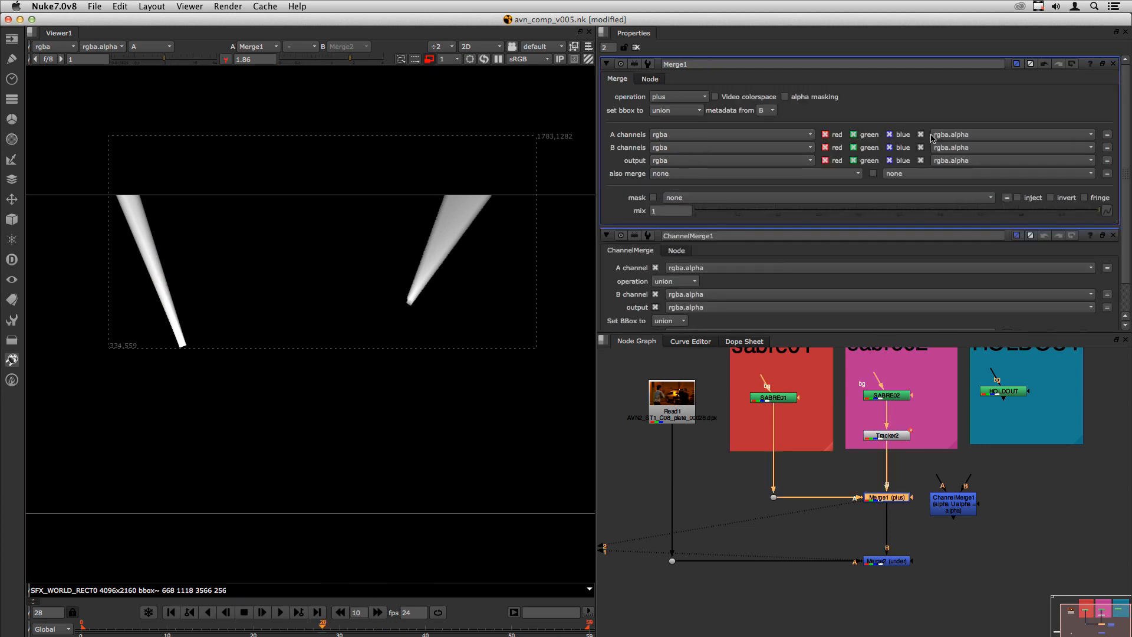
pyautogui.doubleClick(956, 507)
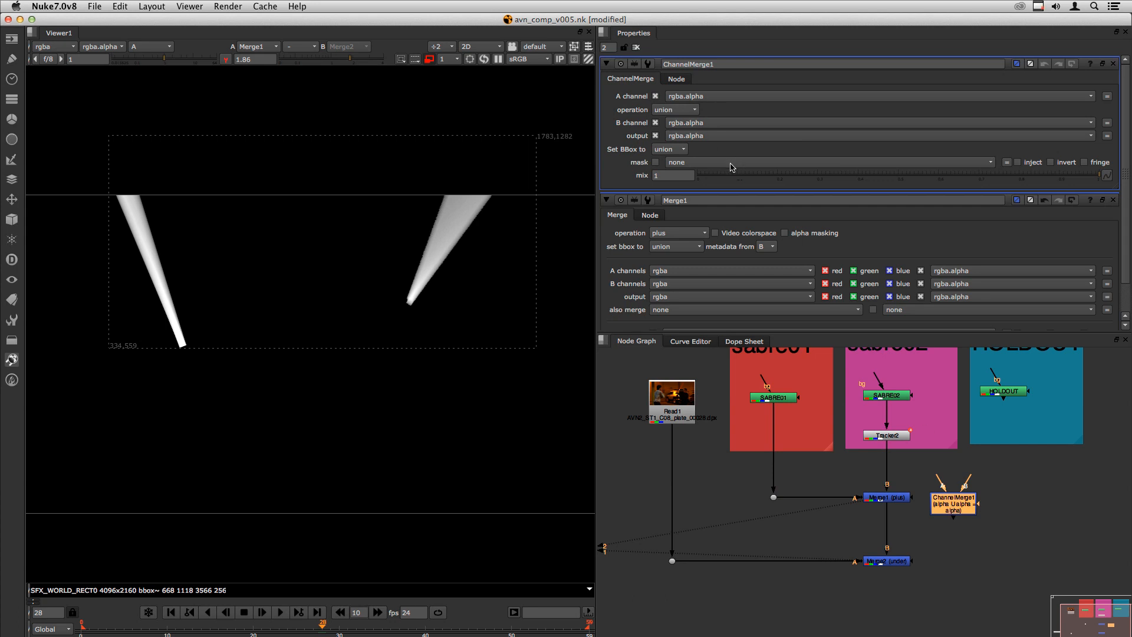
# Insert the ChannelMerge between Merge1 and Merge2, connect its A input to HOLDOUT through a dot, and view its output
pyautogui.moveTo(957, 507); pyautogui.dragTo(1002, 392)
pyautogui.click(945, 506)
pyautogui.keyDown('super'); pyautogui.moveTo(950, 457); pyautogui.dragTo(1004, 532); pyautogui.keyUp('super')
pyautogui.click(893, 535)
pyautogui.press('1')
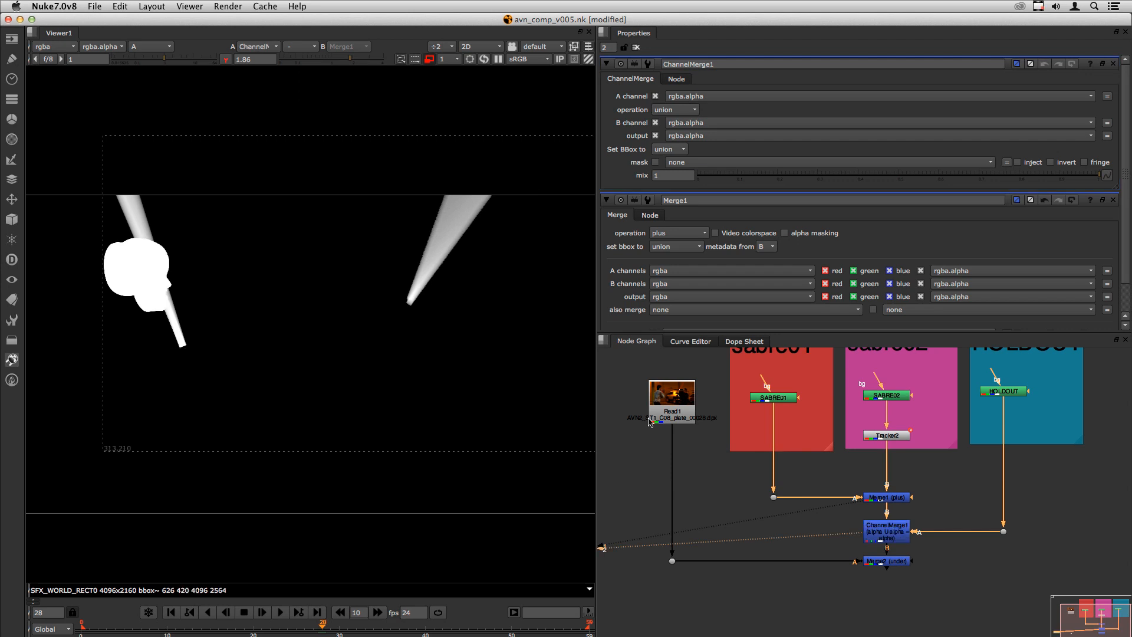
# Set the ChannelMerge operation to stencil so the HOLDOUT shape cuts into the sabres' alpha
pyautogui.scroll(-2, 328, 304)
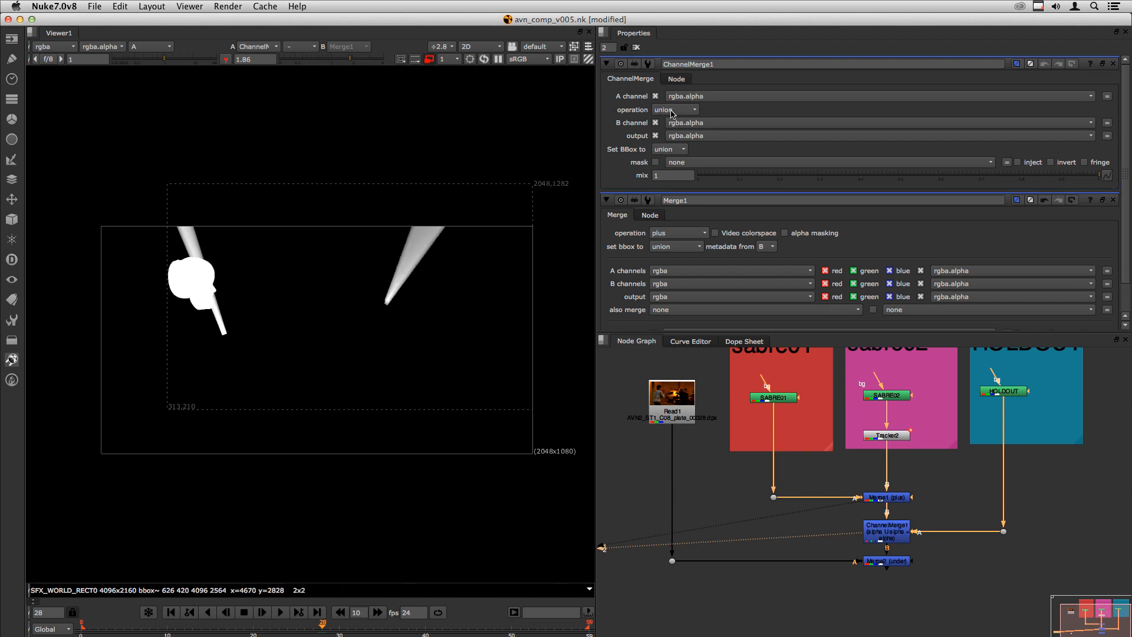
pyautogui.click(672, 112)
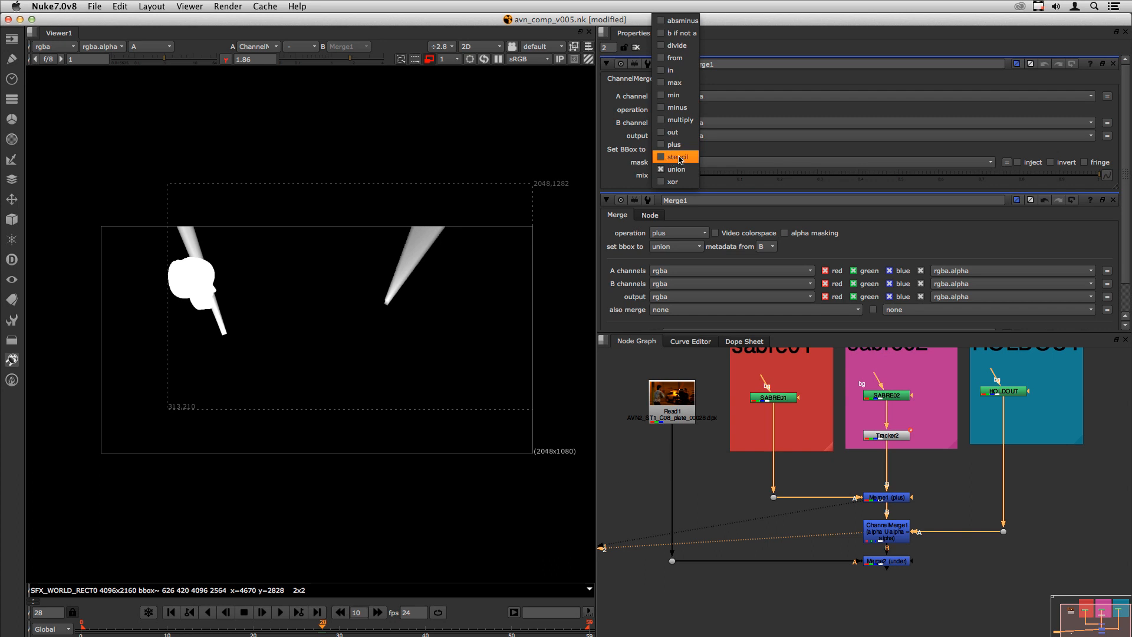
pyautogui.click(678, 156)
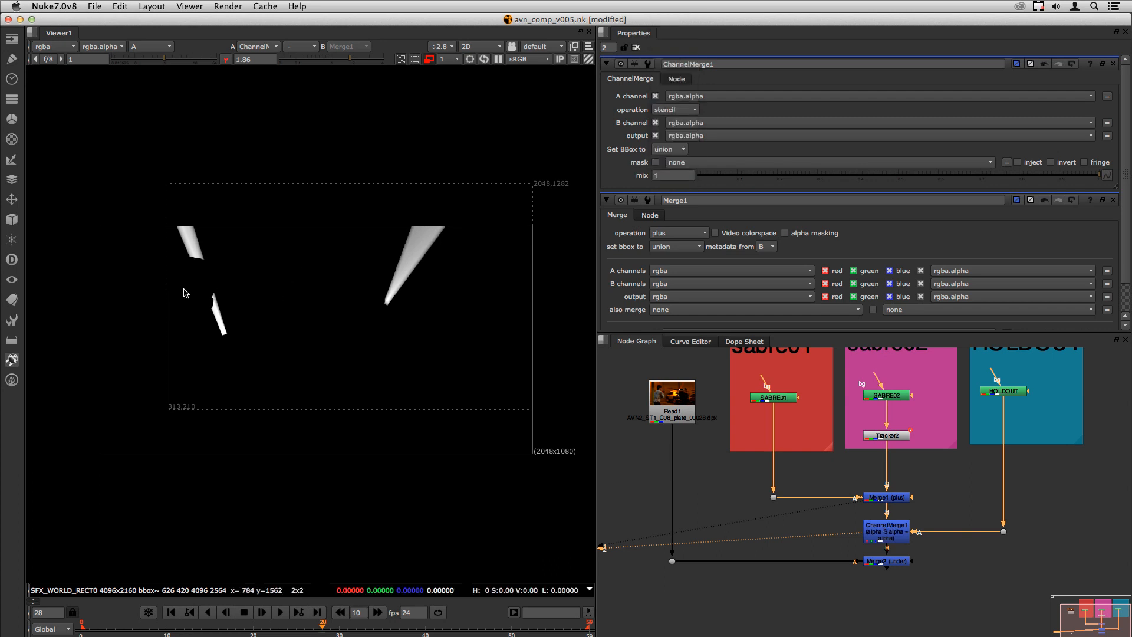
# Examine the cut-out sabre up close in the alpha, and switch the viewer to the RGB channels for comparison
pyautogui.scroll(2, 196, 298)
pyautogui.scroll(2, 196, 298)
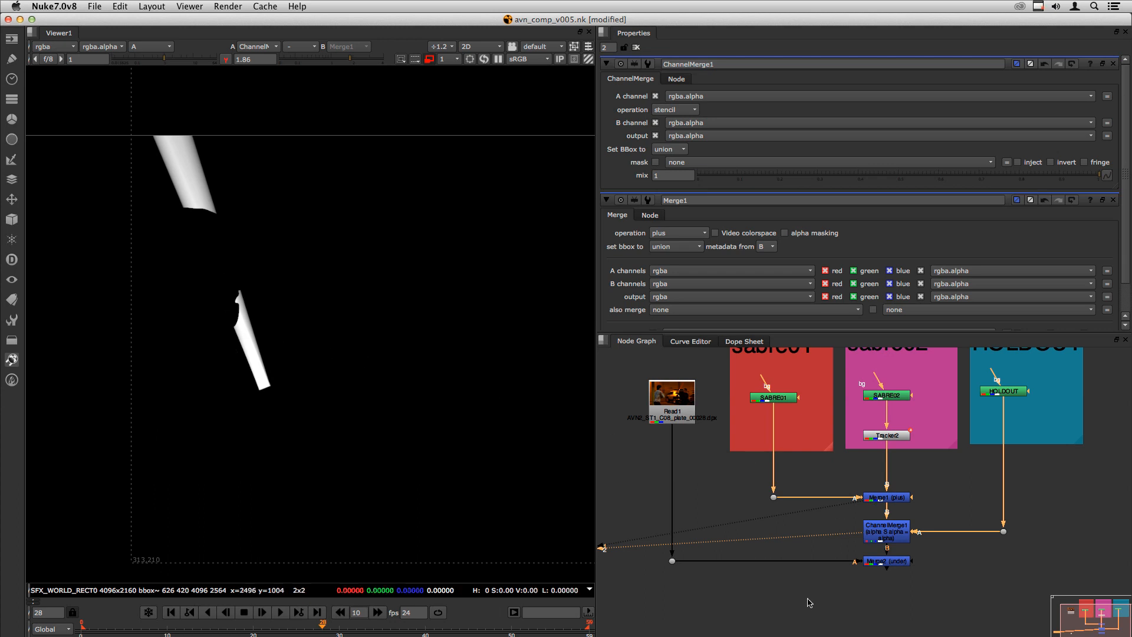
pyautogui.click(151, 47)
pyautogui.click(156, 93)
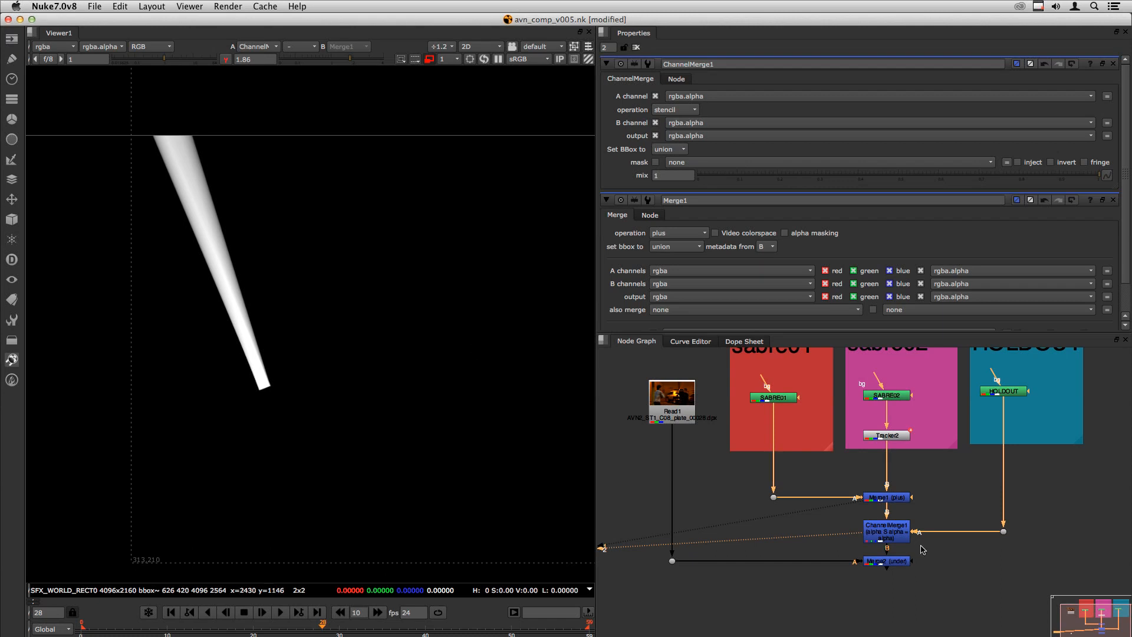
# View the Merge2 output and move Merge2 and its dot down to make room below ChannelMerge1
pyautogui.click(886, 560)
pyautogui.press('2')
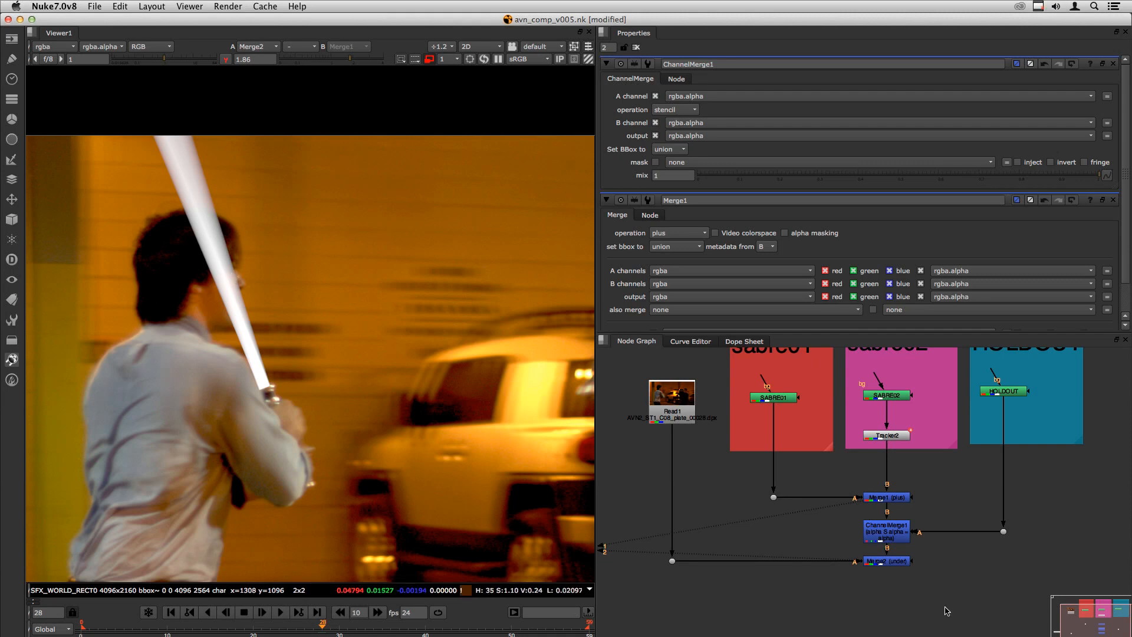
pyautogui.moveTo(943, 605); pyautogui.dragTo(643, 541)
pyautogui.moveTo(877, 563); pyautogui.dragTo(881, 605)
# Insert a Premult node between ChannelMerge1 and Merge2
pyautogui.click(888, 533)
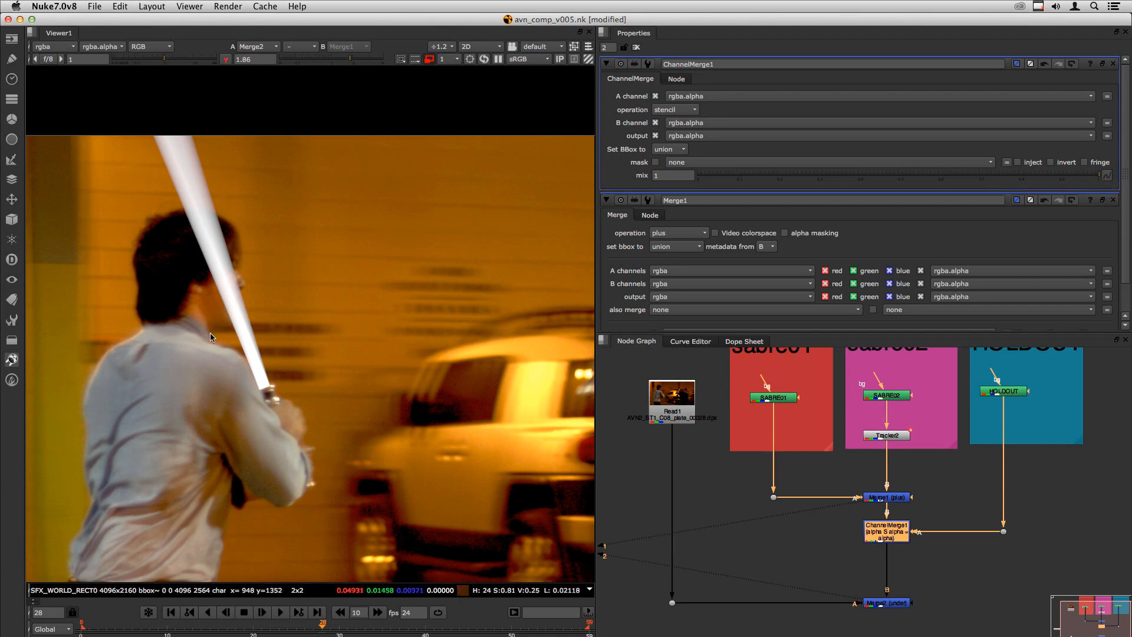
pyautogui.click(858, 549)
pyautogui.click(878, 539)
pyautogui.press('Tab')
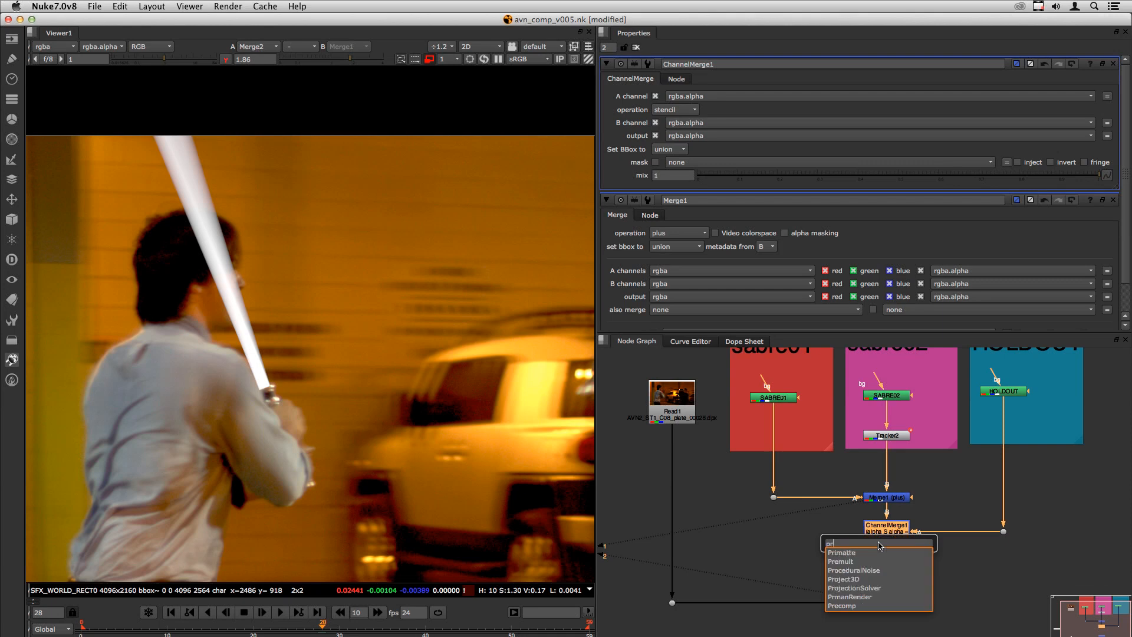
pyautogui.write('prem')
pyautogui.press('Return')
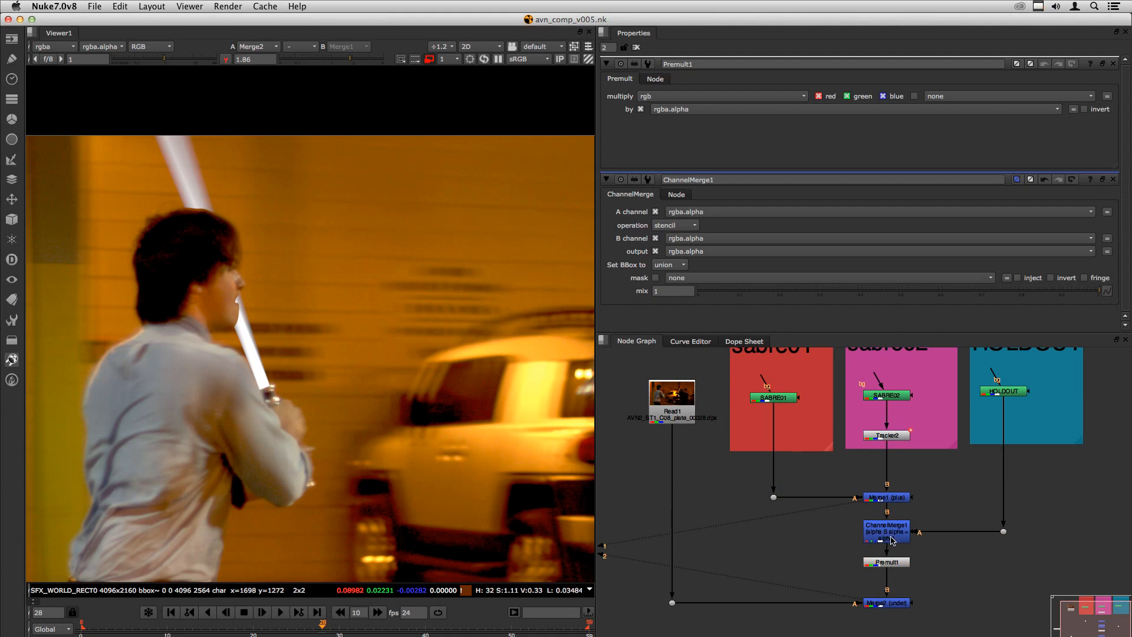
# Disable and re-enable Premult1 to compare the composite with and without the premultiplication
pyautogui.click(891, 535)
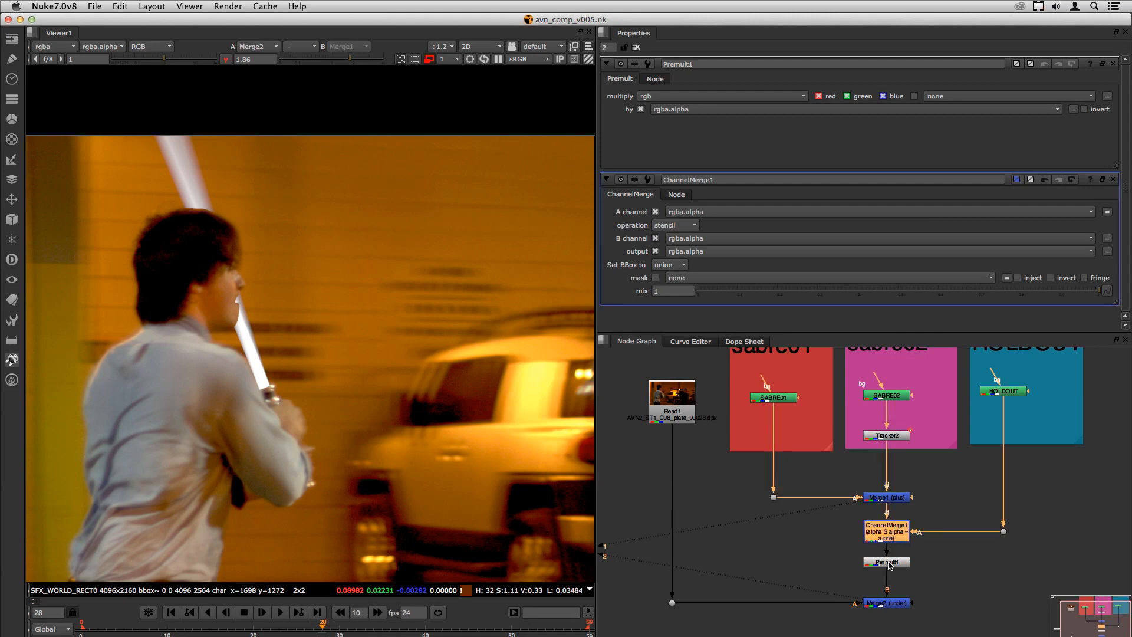
pyautogui.click(887, 563)
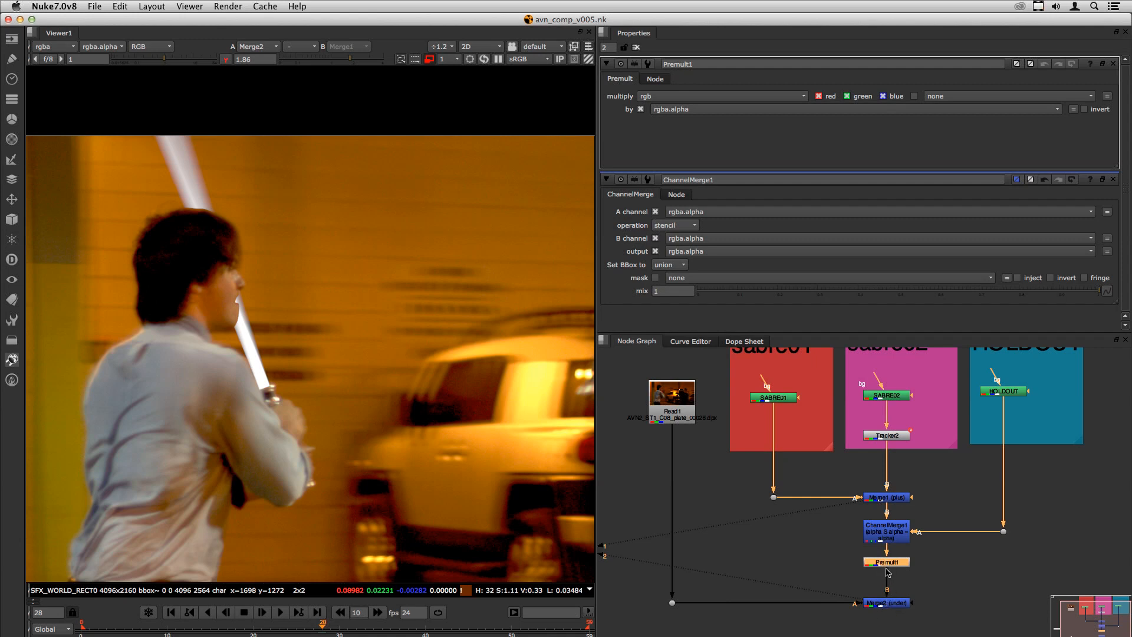
pyautogui.moveTo(889, 567); pyautogui.dragTo(884, 576)
pyautogui.press('d')
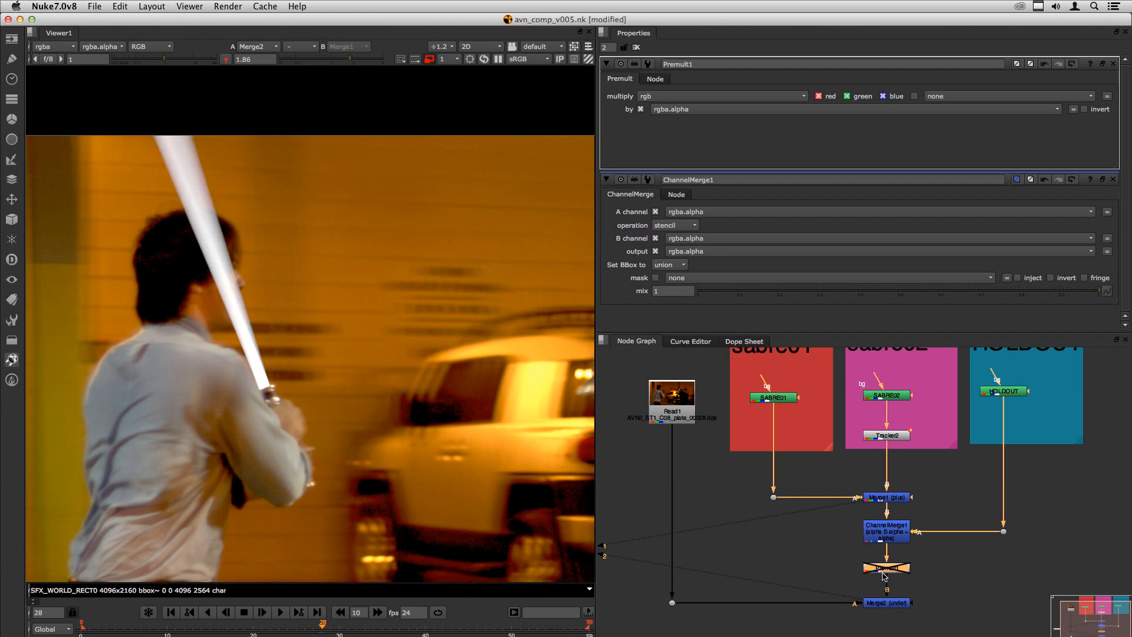
pyautogui.press('d')
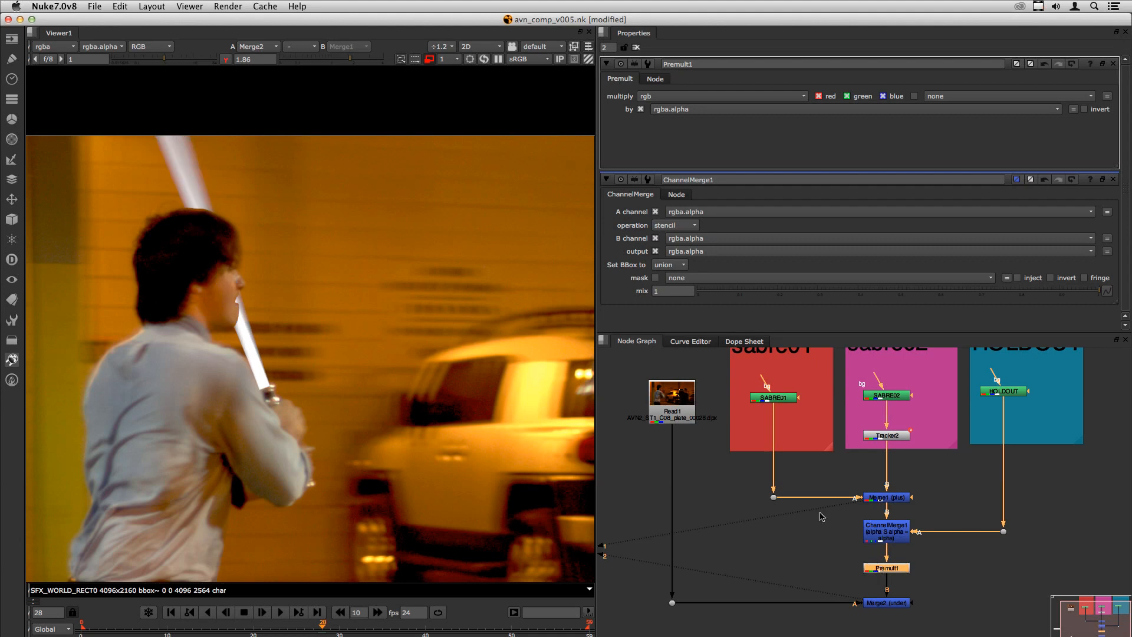
# Play through the full-frame composite to check both sabres, and go to frame 24
pyautogui.scroll(-2, 312, 321)
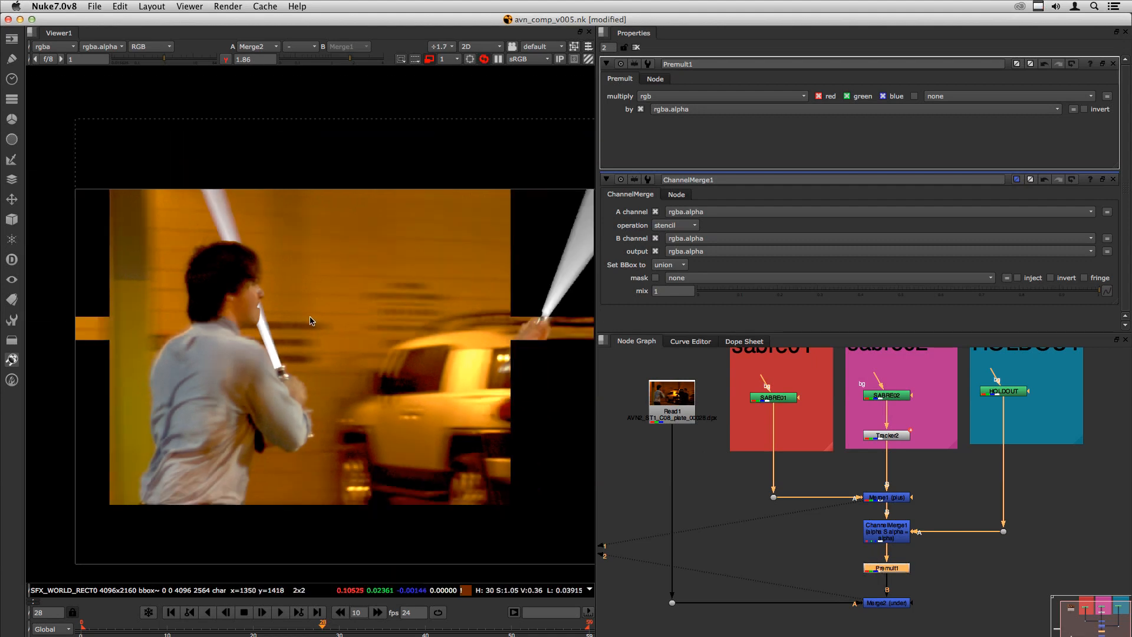
pyautogui.scroll(-3, 278, 299)
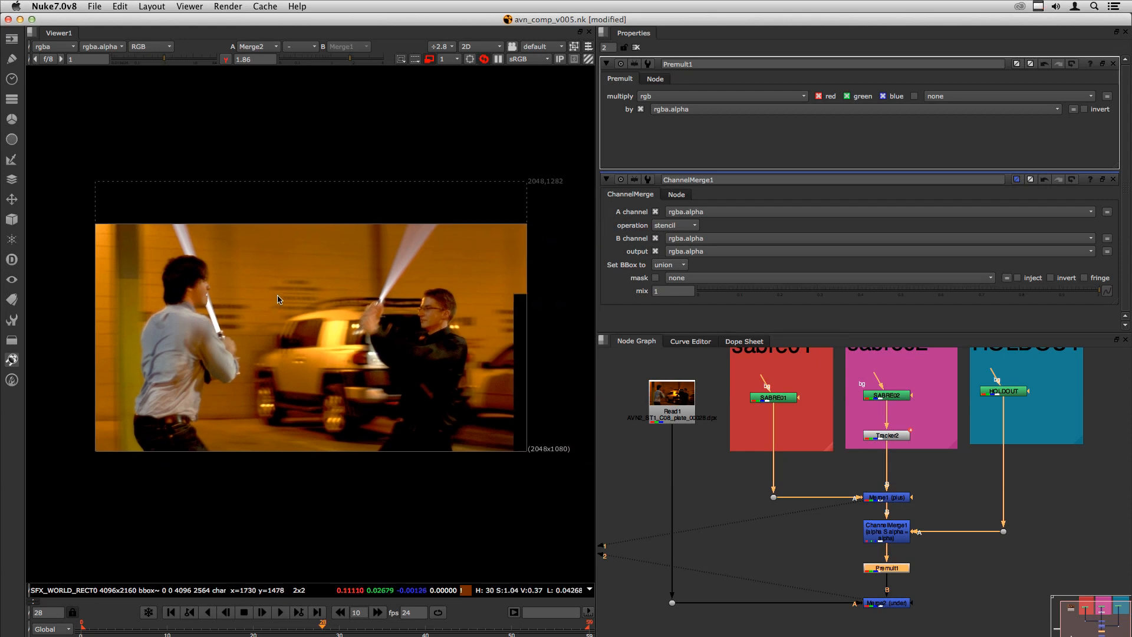
pyautogui.scroll(1, 289, 301)
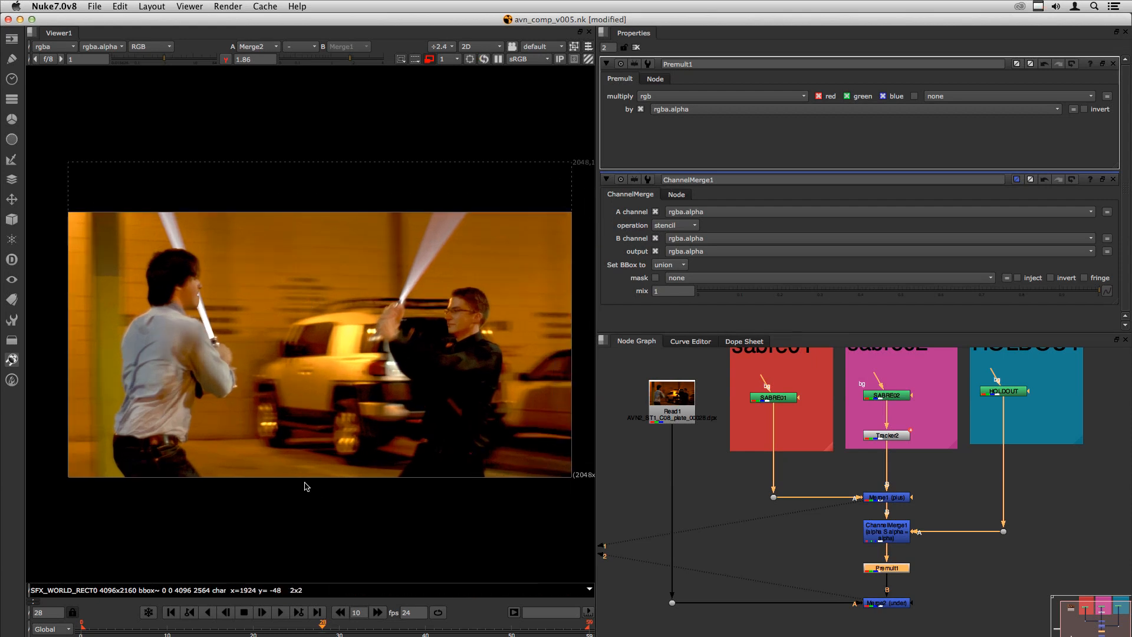
pyautogui.click(281, 612)
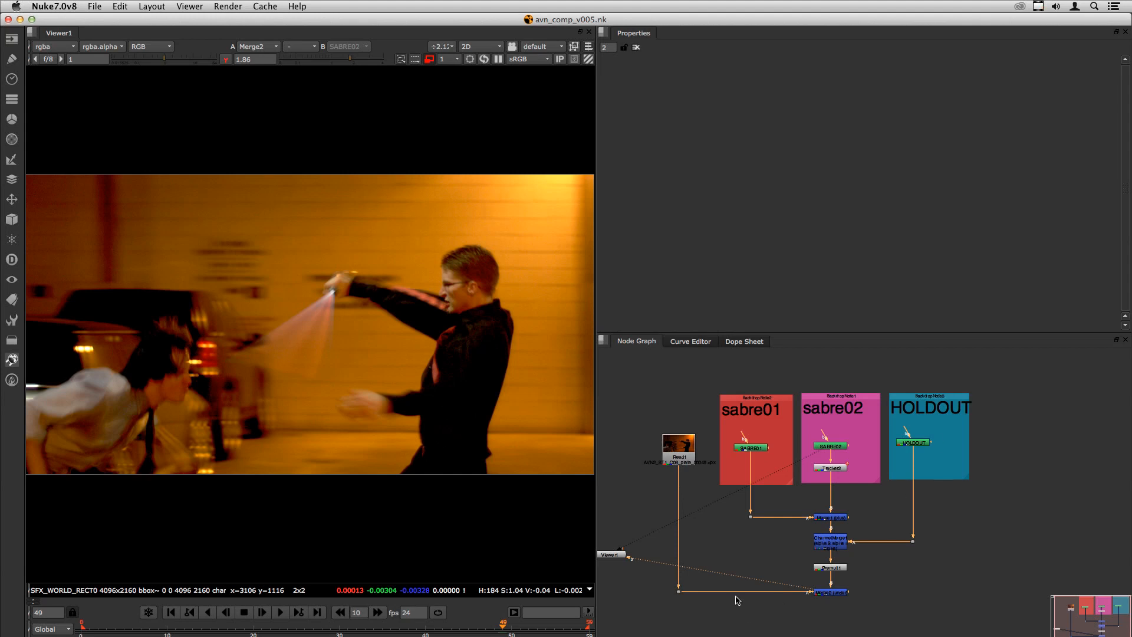
pyautogui.click(750, 450)
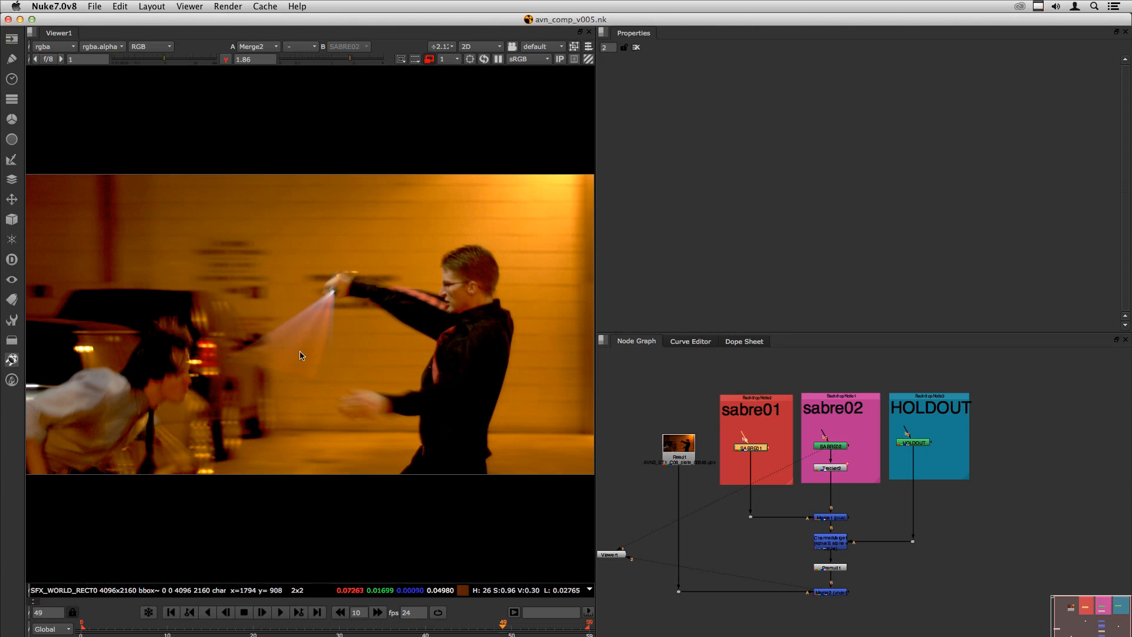
pyautogui.click(287, 630)
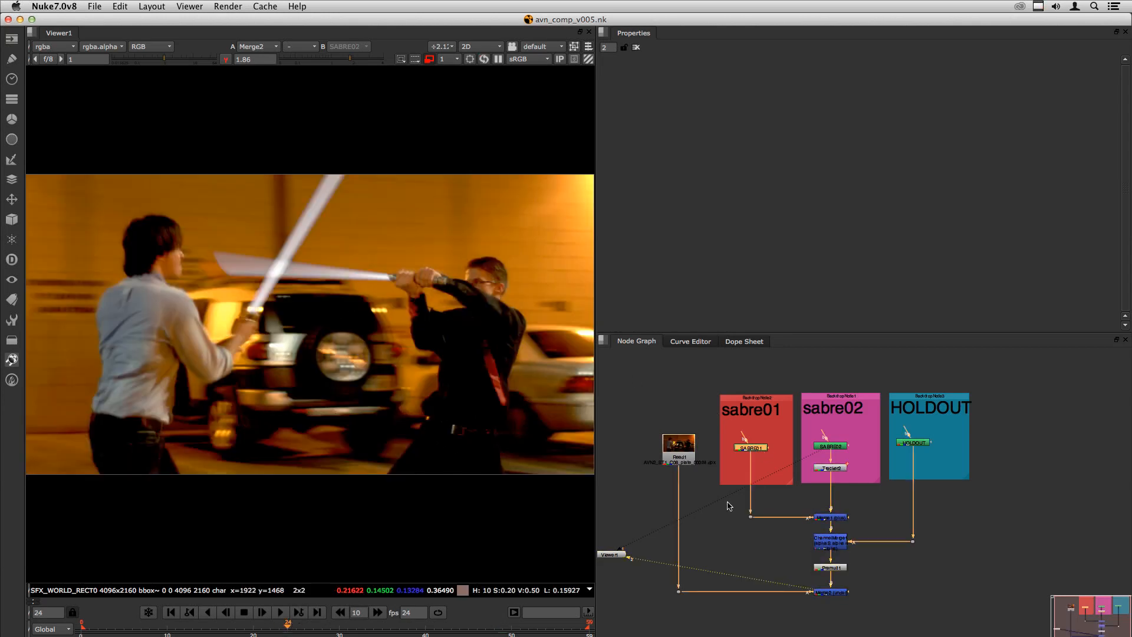
# Add a Glow node between SABRE01 and its dot, and a copy of it between Tracker2 and Merge1
pyautogui.click(731, 533)
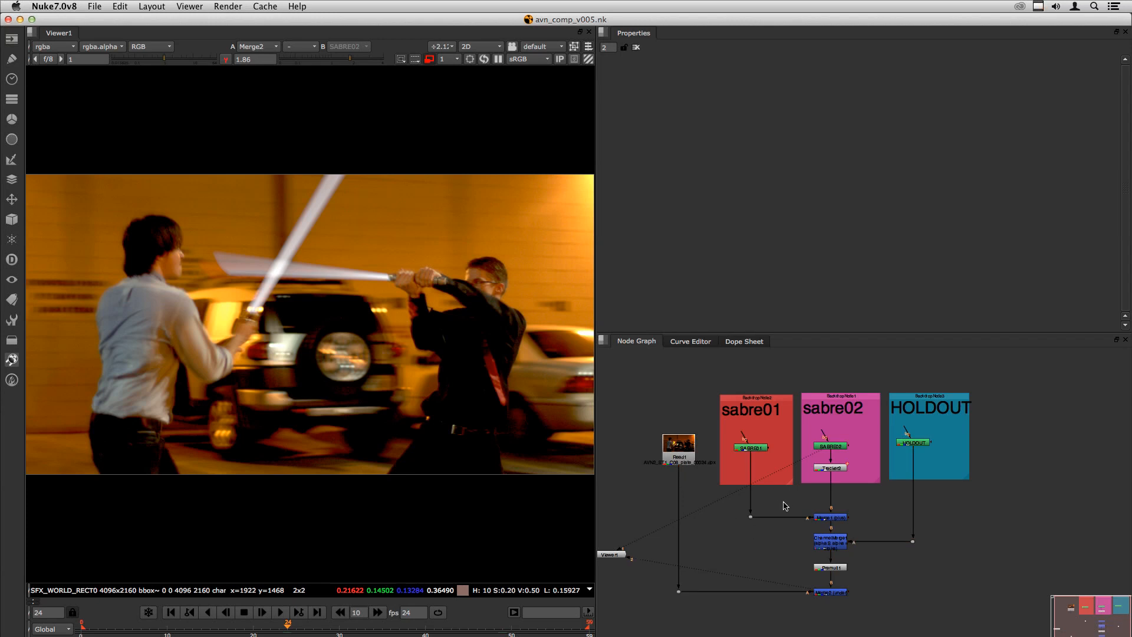
pyautogui.press('Tab')
pyautogui.write('glow')
pyautogui.press('Return')
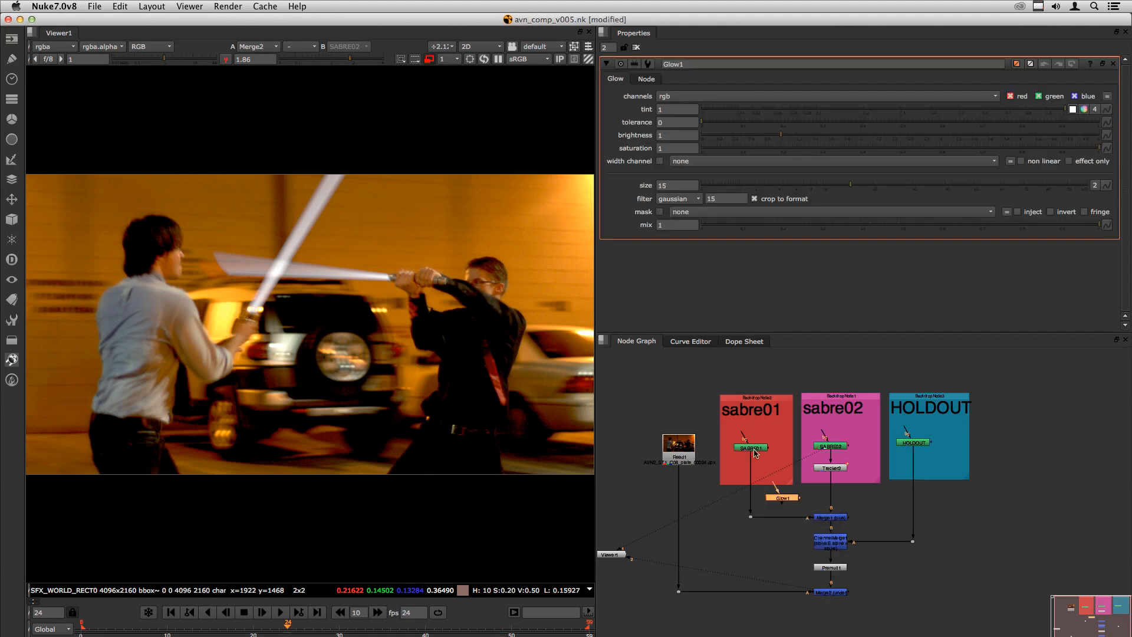
pyautogui.scroll(4, 774, 496)
pyautogui.moveTo(790, 506); pyautogui.dragTo(722, 503)
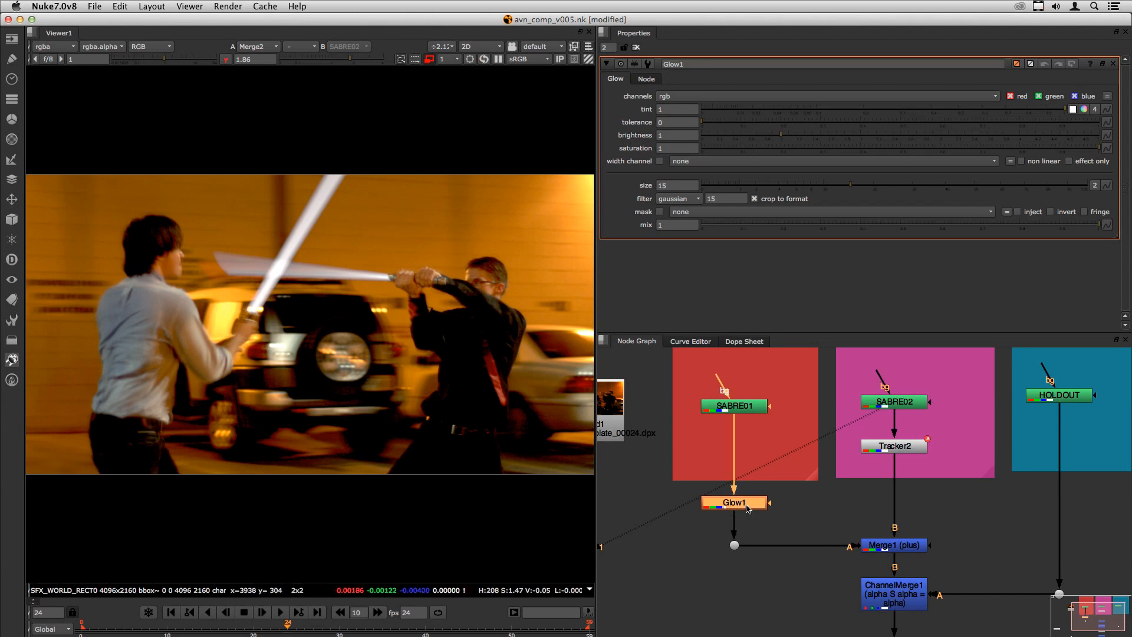
pyautogui.hotkey('ctrl', 'v')
pyautogui.moveTo(818, 513); pyautogui.dragTo(903, 510)
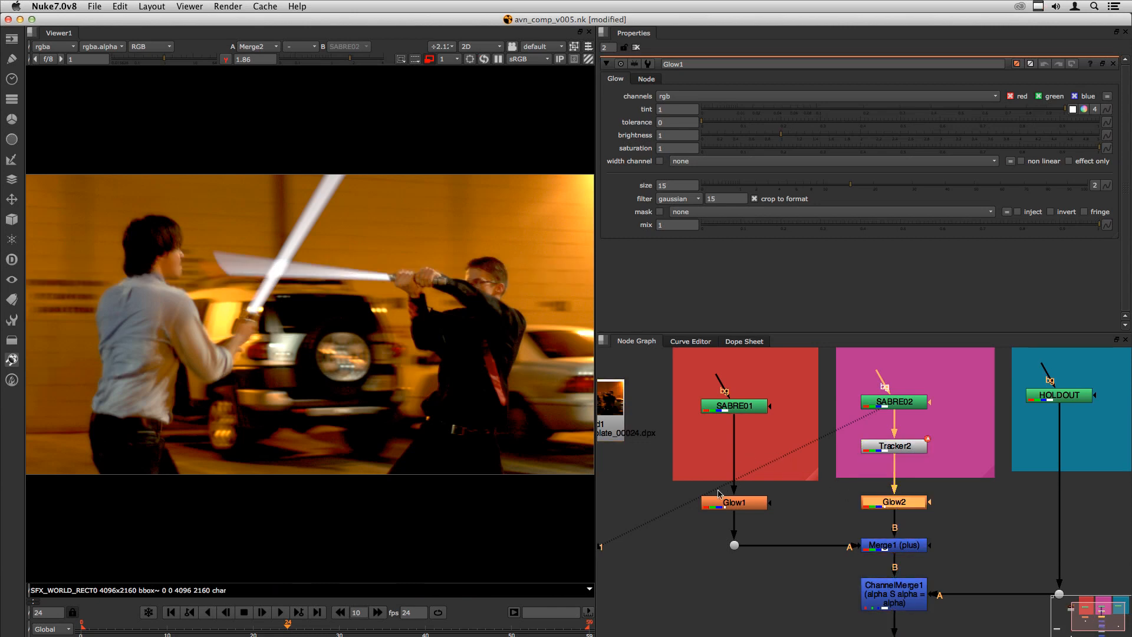
# Set the tint of Glow1 to pure red using its color picker
pyautogui.click(735, 507)
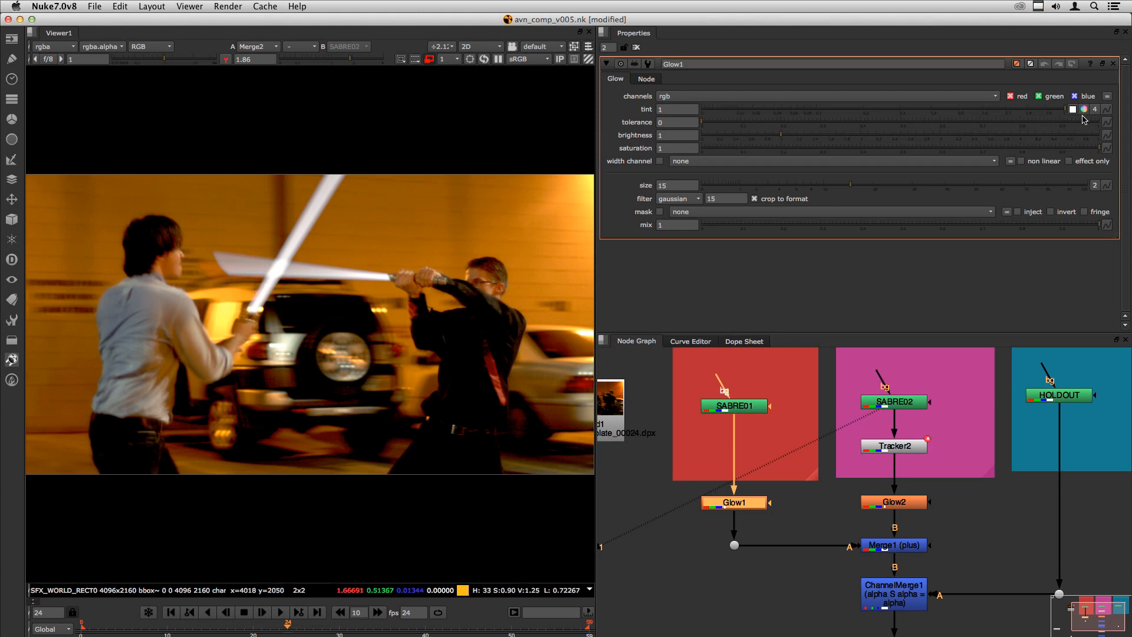
pyautogui.click(679, 110)
pyautogui.click(1084, 110)
pyautogui.moveTo(791, 391); pyautogui.dragTo(807, 344)
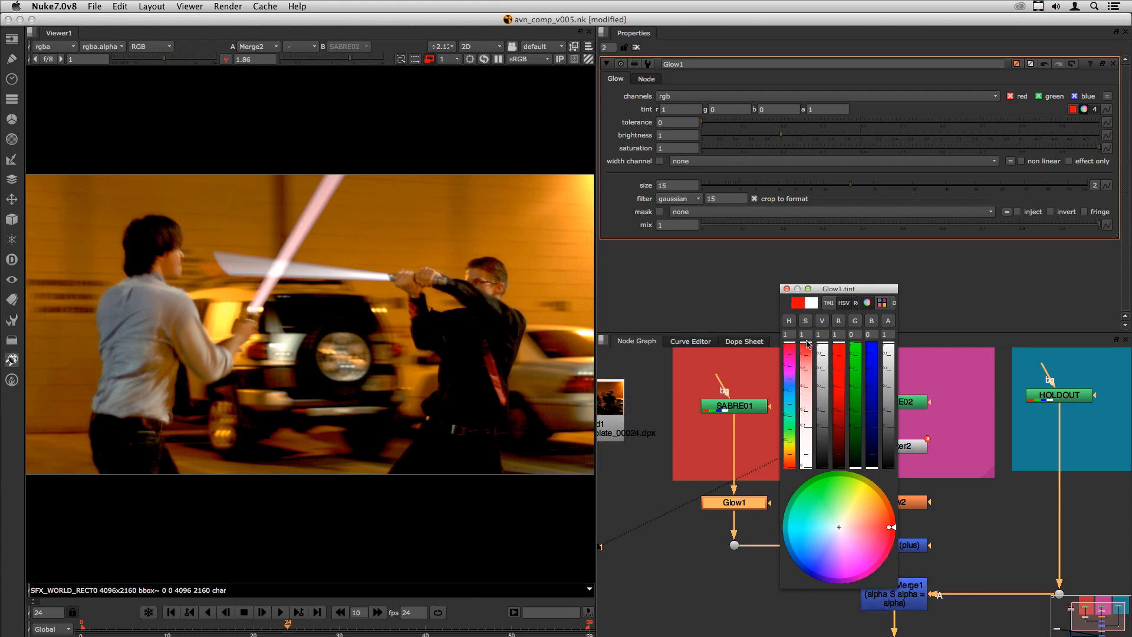
pyautogui.click(787, 288)
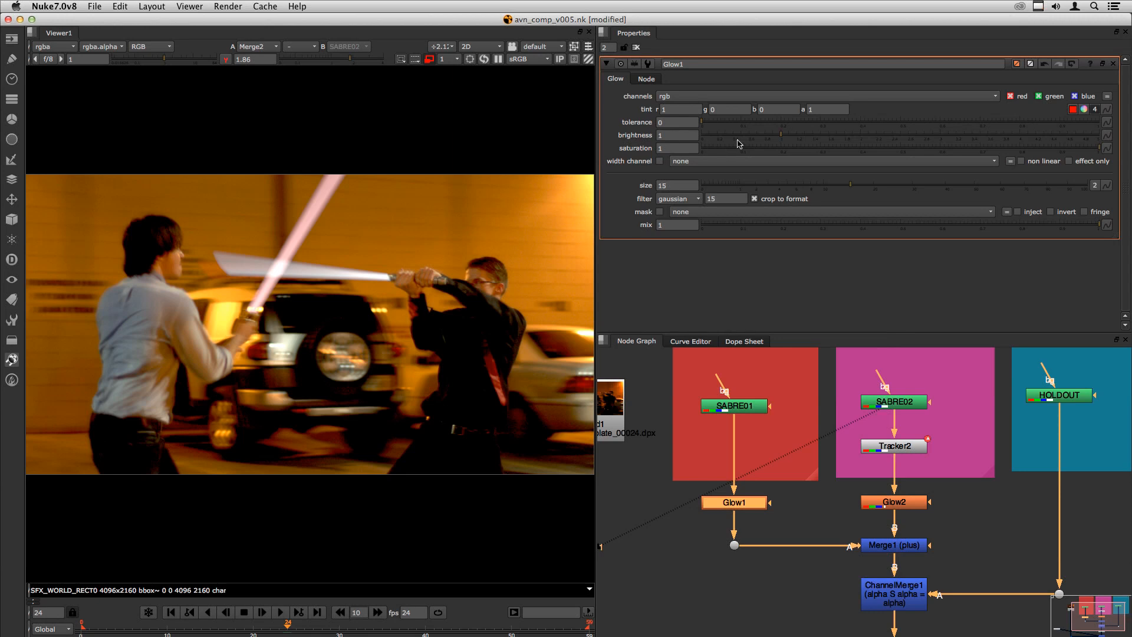
# Raise the brightness of Glow1 to 5
pyautogui.doubleClick(683, 136)
pyautogui.write('2')
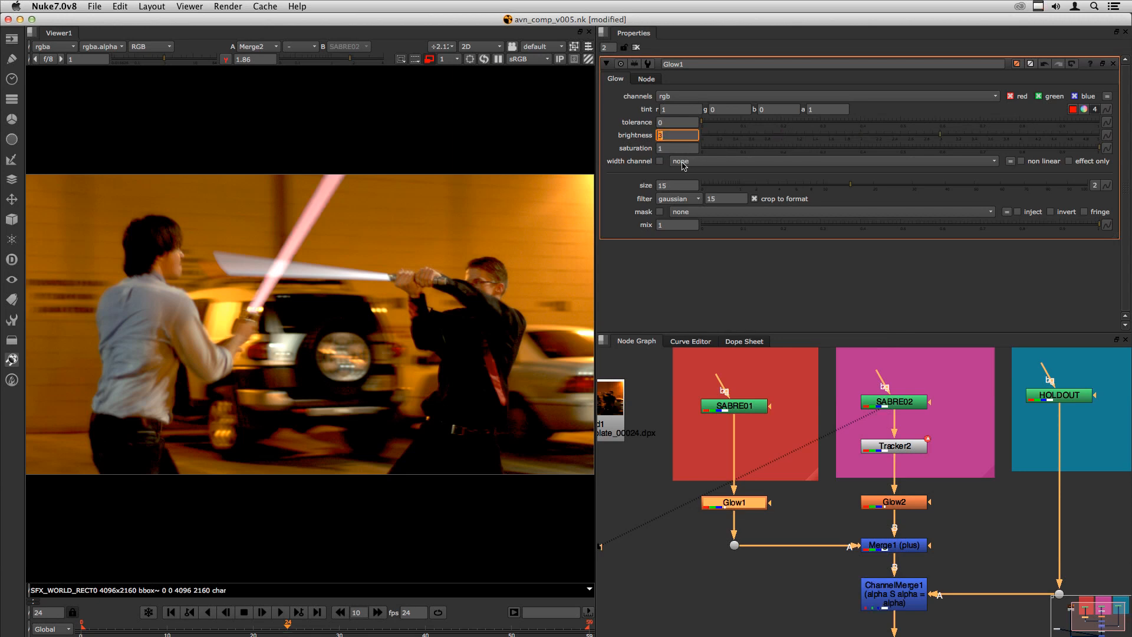
pyautogui.press('Up')
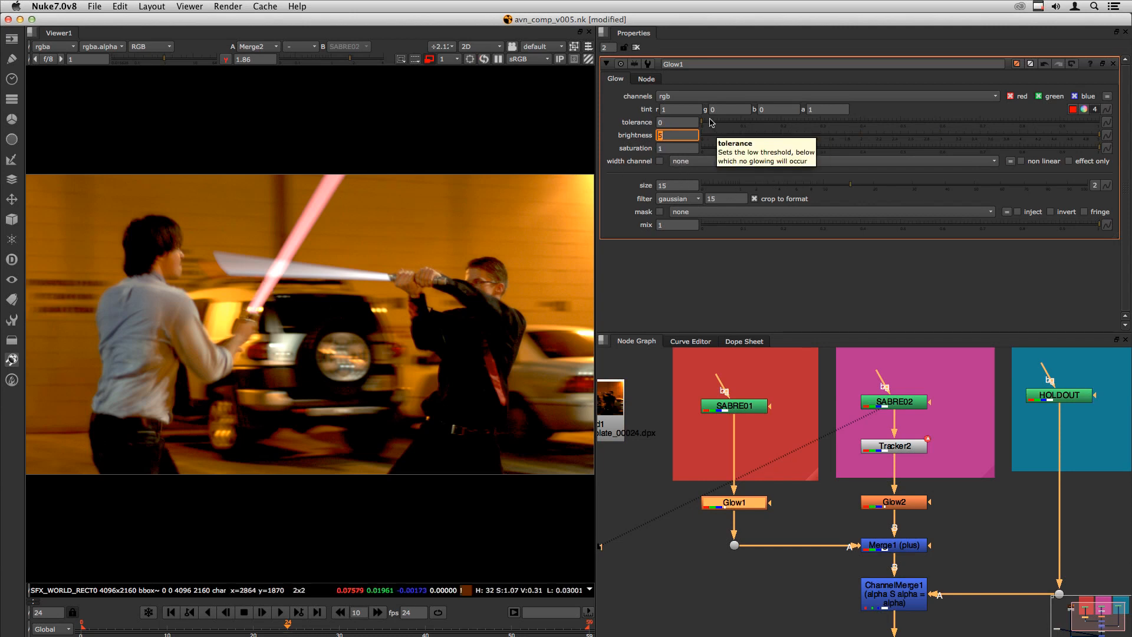
# Try different red values in Glow1's tint and settle on 5
pyautogui.moveTo(709, 121); pyautogui.dragTo(682, 119)
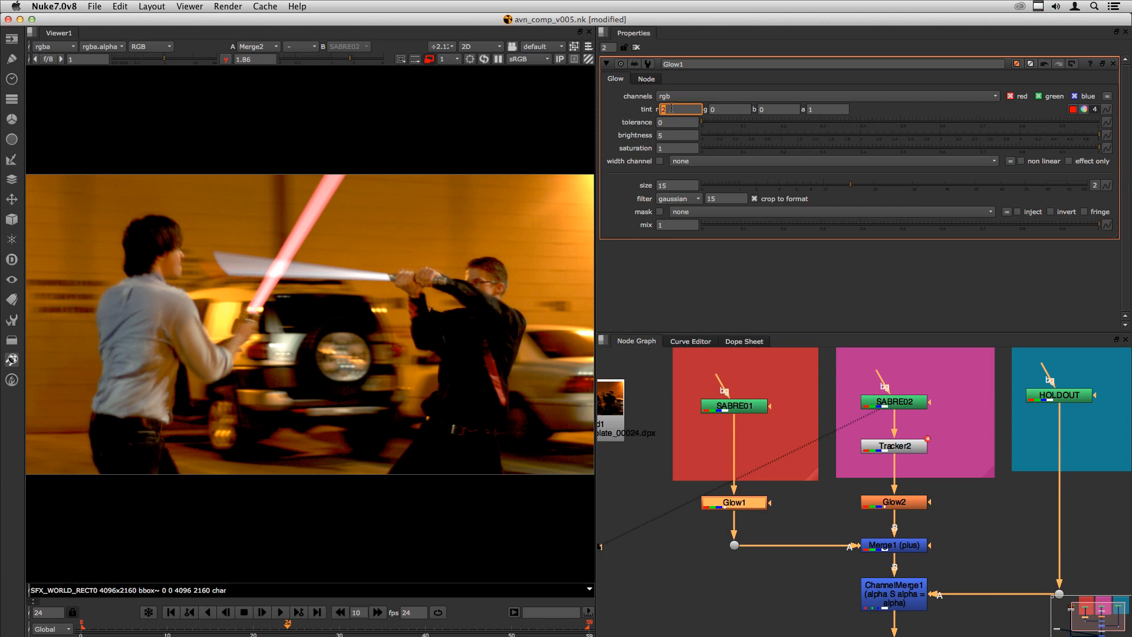
pyautogui.write('16')
pyautogui.press('Return')
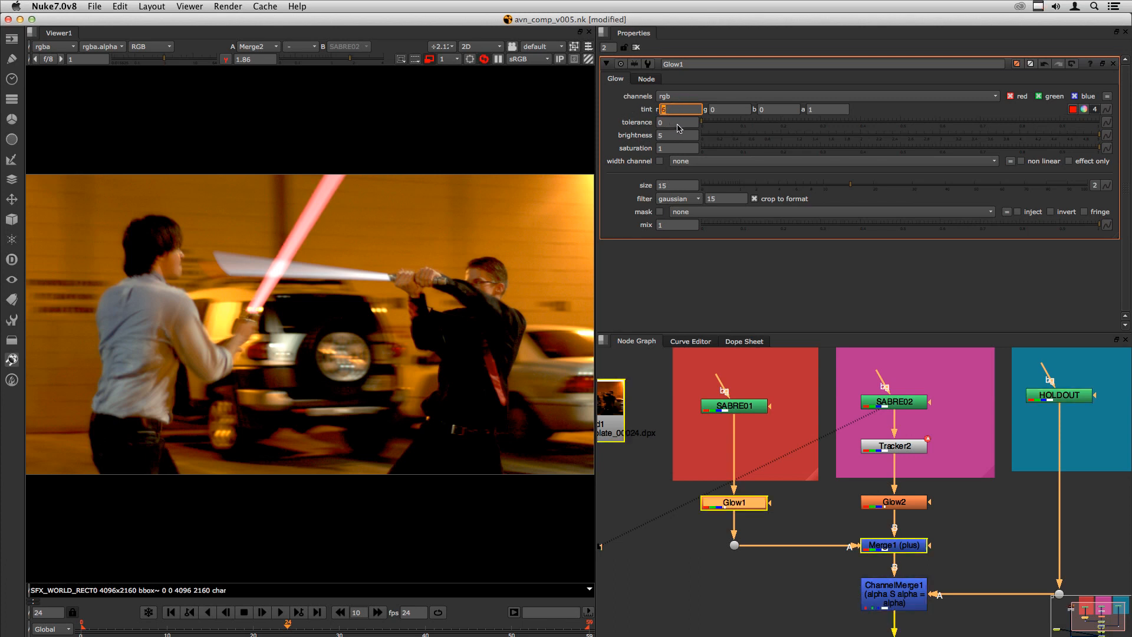
pyautogui.write('7')
pyautogui.press('Return')
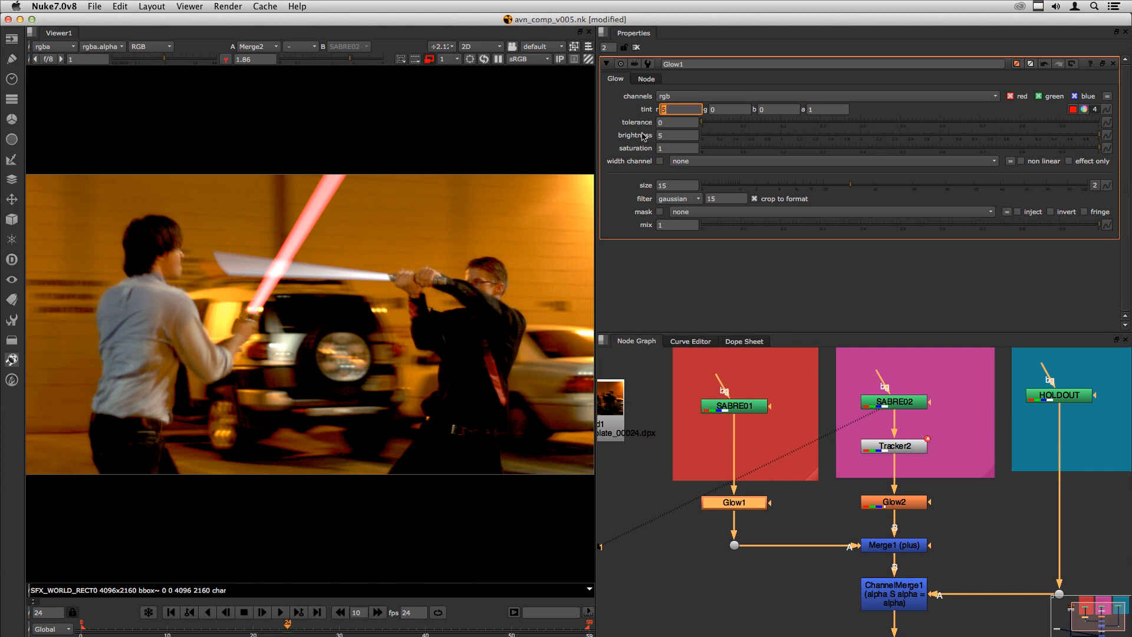
pyautogui.press('Down')
pyautogui.press('Down')
# Check the red sabre glow on earlier frames, including frames 22 and 18
pyautogui.click(269, 627)
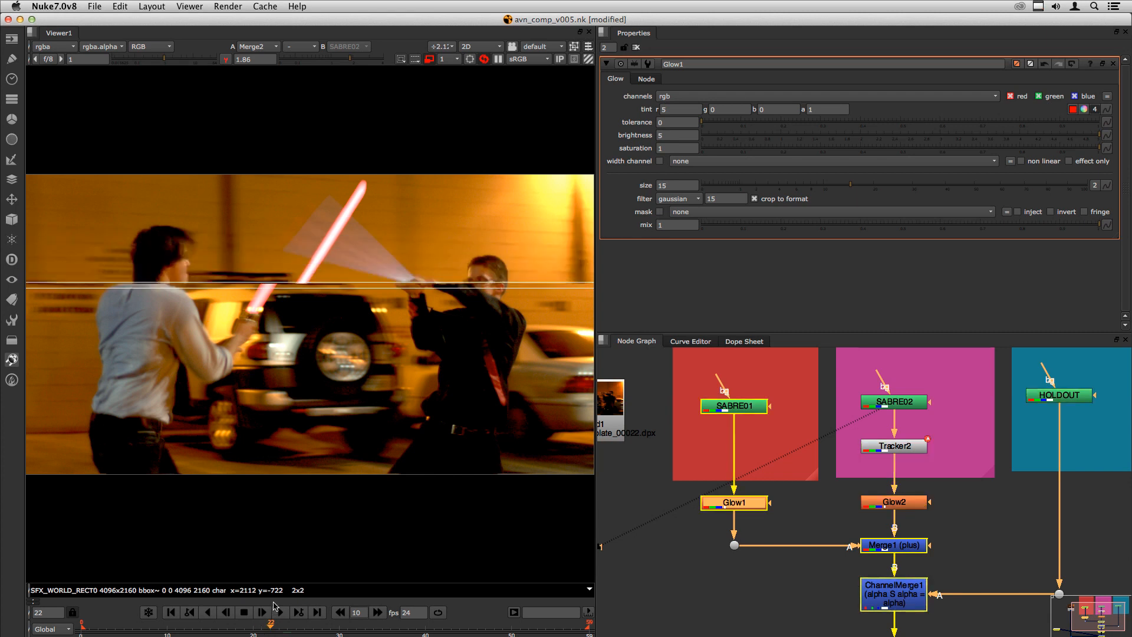
pyautogui.click(229, 626)
pyautogui.click(235, 628)
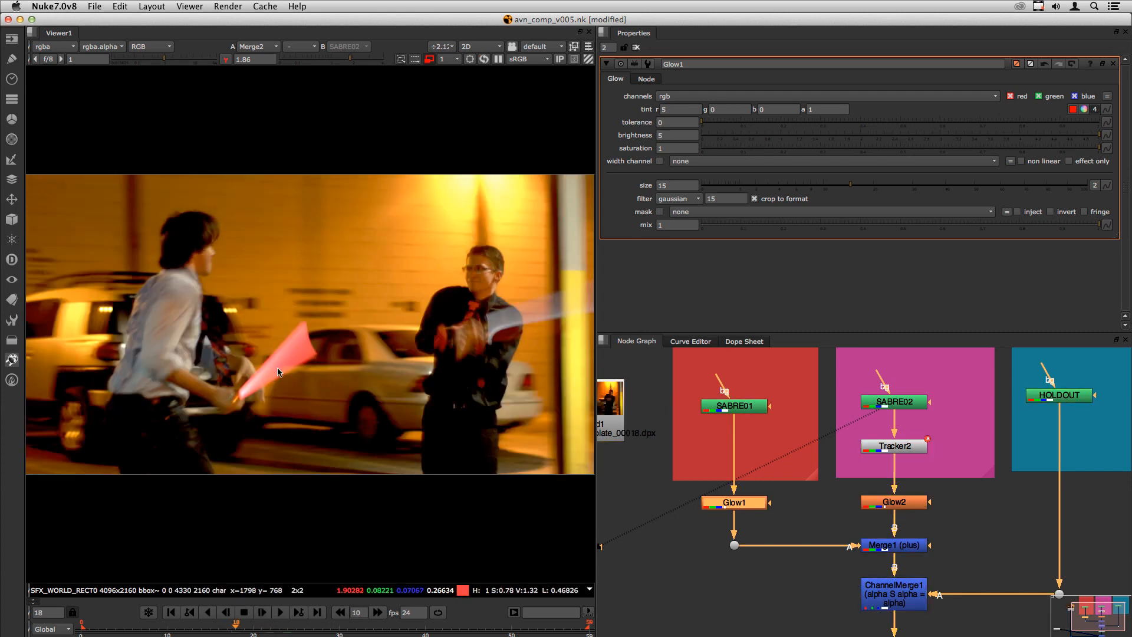
# Open the Glow2 settings and set its brightness to 5 to match Glow1
pyautogui.click(822, 507)
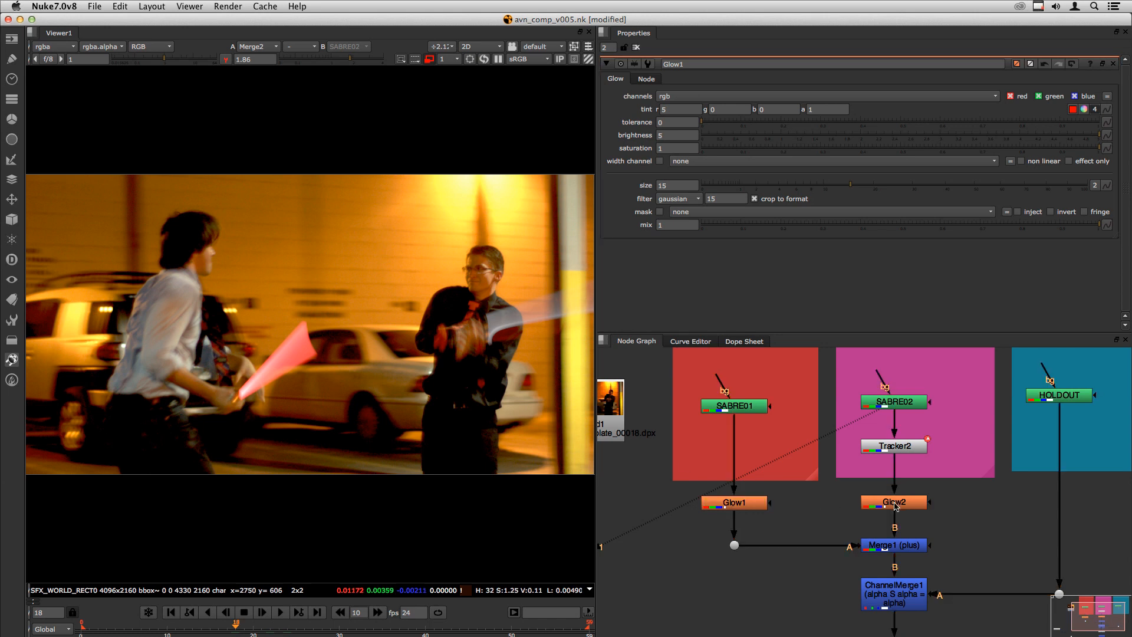
pyautogui.click(887, 502)
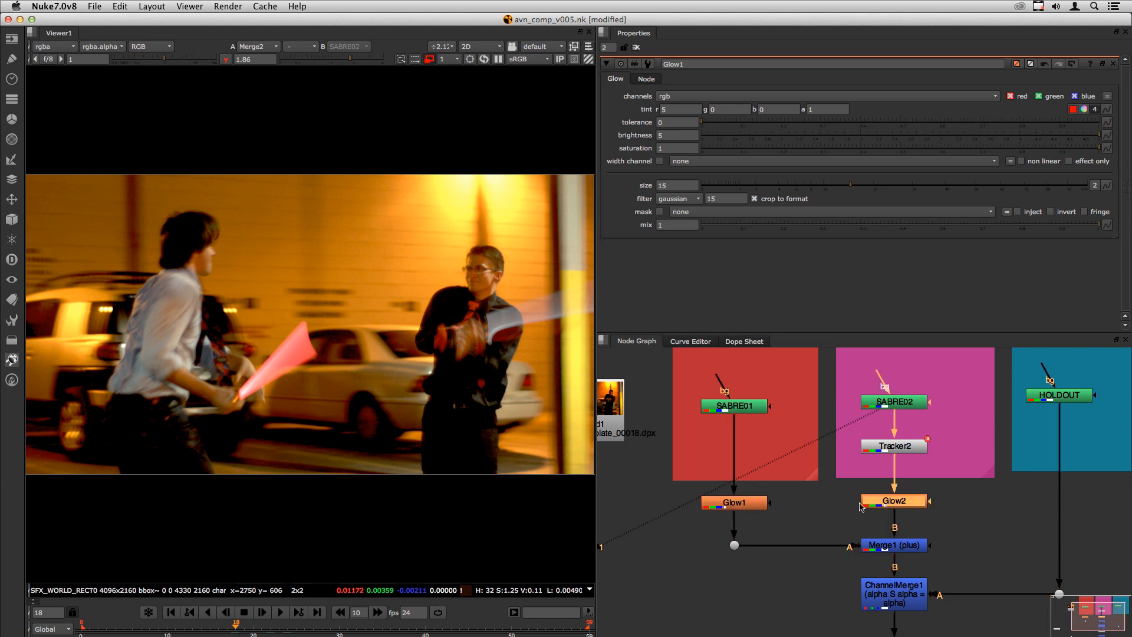
pyautogui.click(755, 507)
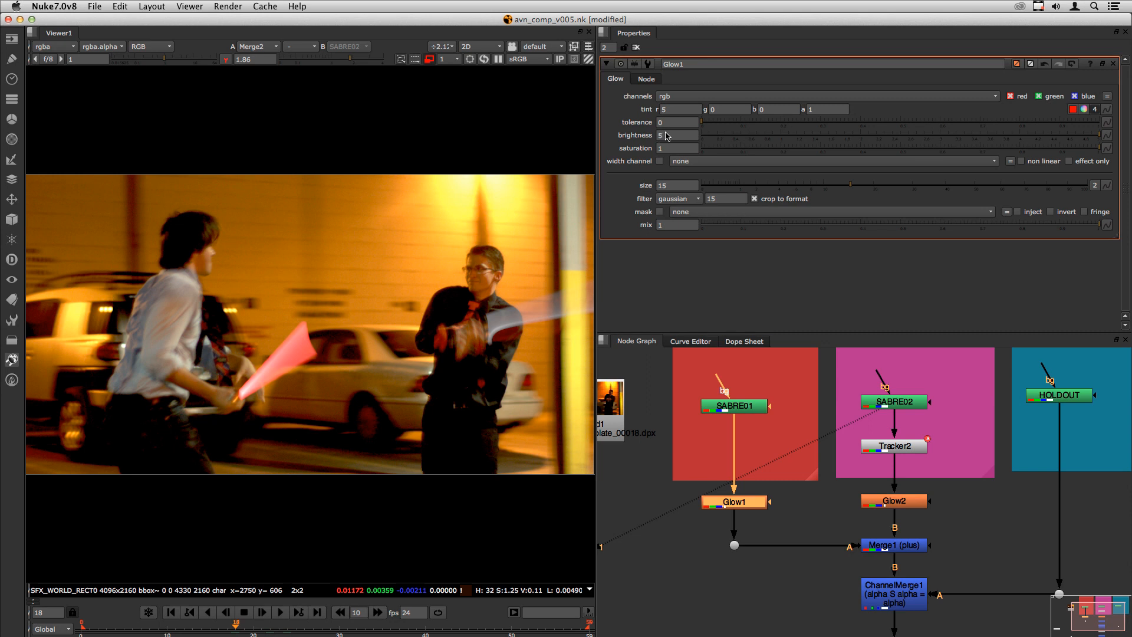
pyautogui.doubleClick(893, 502)
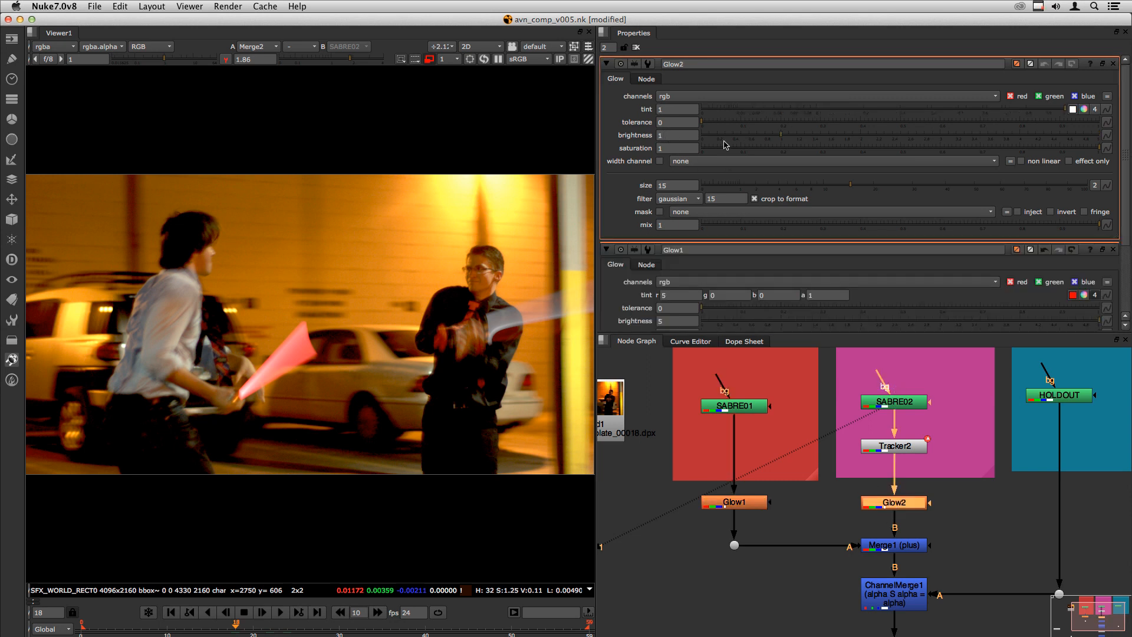
pyautogui.click(658, 135)
pyautogui.write('5')
pyautogui.press('Return')
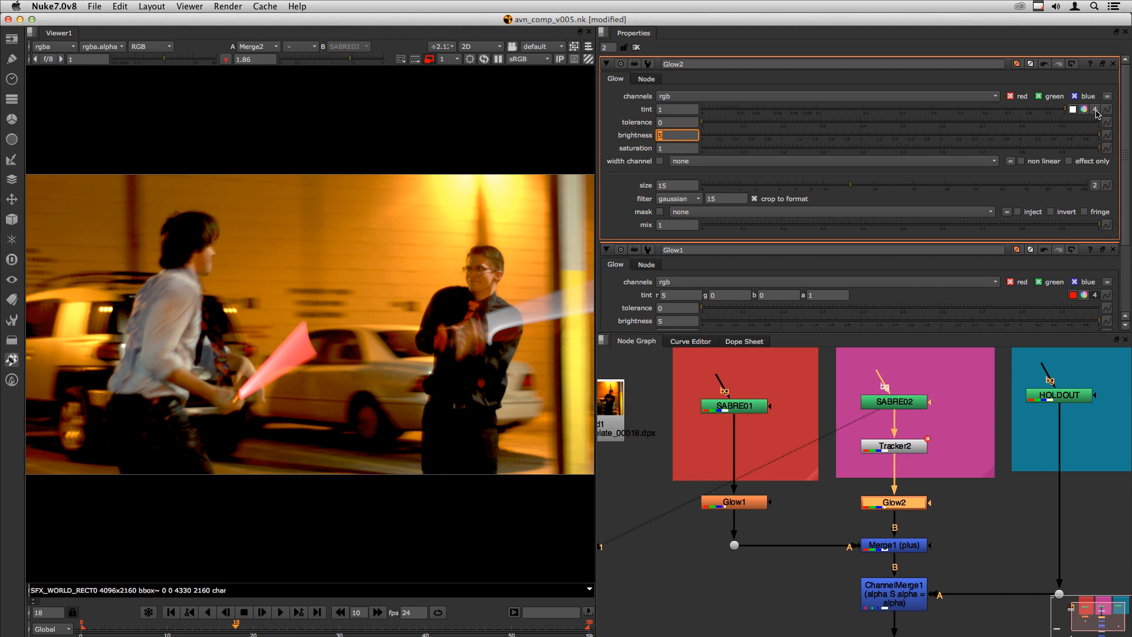
# Split Glow2's tint into separate channels and make it green by setting red and blue to 0
pyautogui.click(1095, 111)
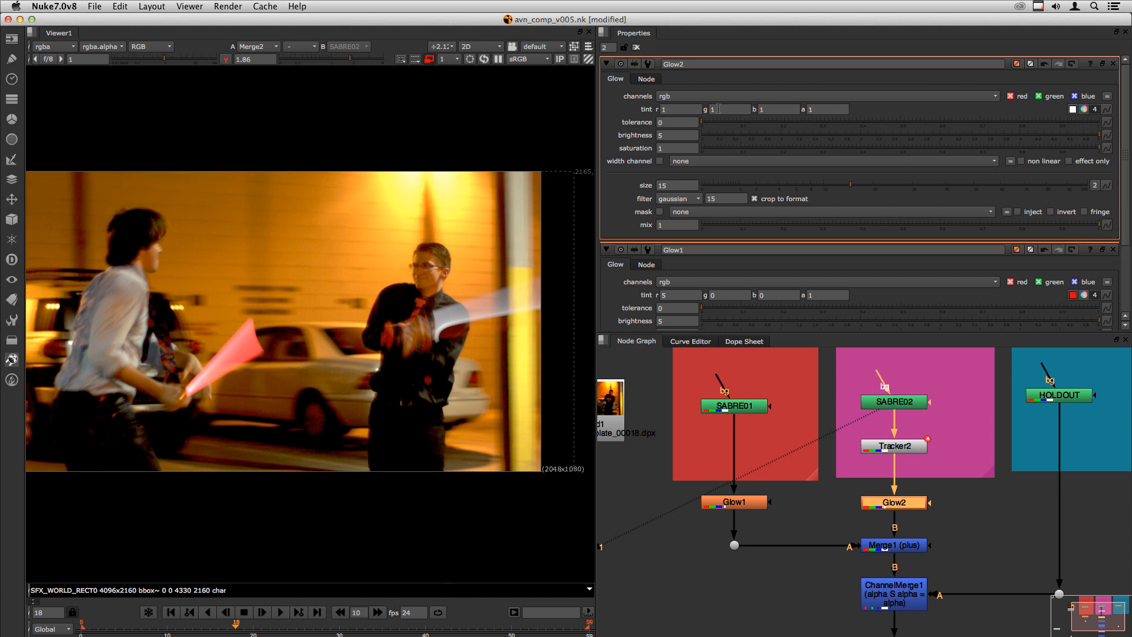
pyautogui.doubleClick(780, 109)
pyautogui.write('0')
pyautogui.doubleClick(681, 109)
pyautogui.write('0')
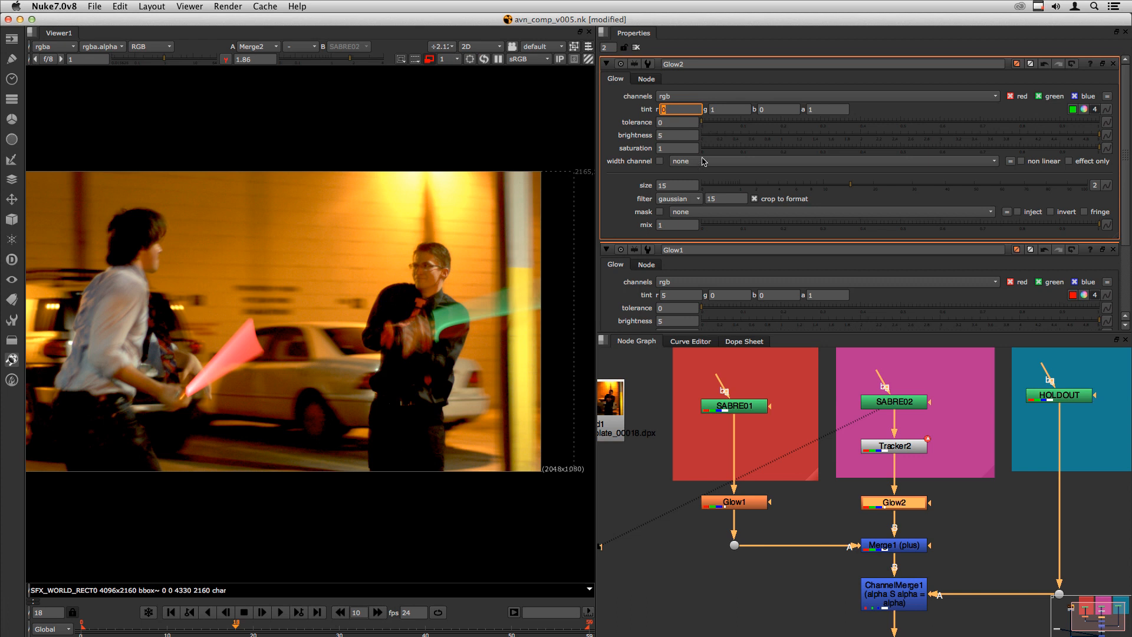
# Set the green value of Glow2's tint to 5
pyautogui.doubleClick(722, 110)
pyautogui.write('5')
pyautogui.press('Tab')
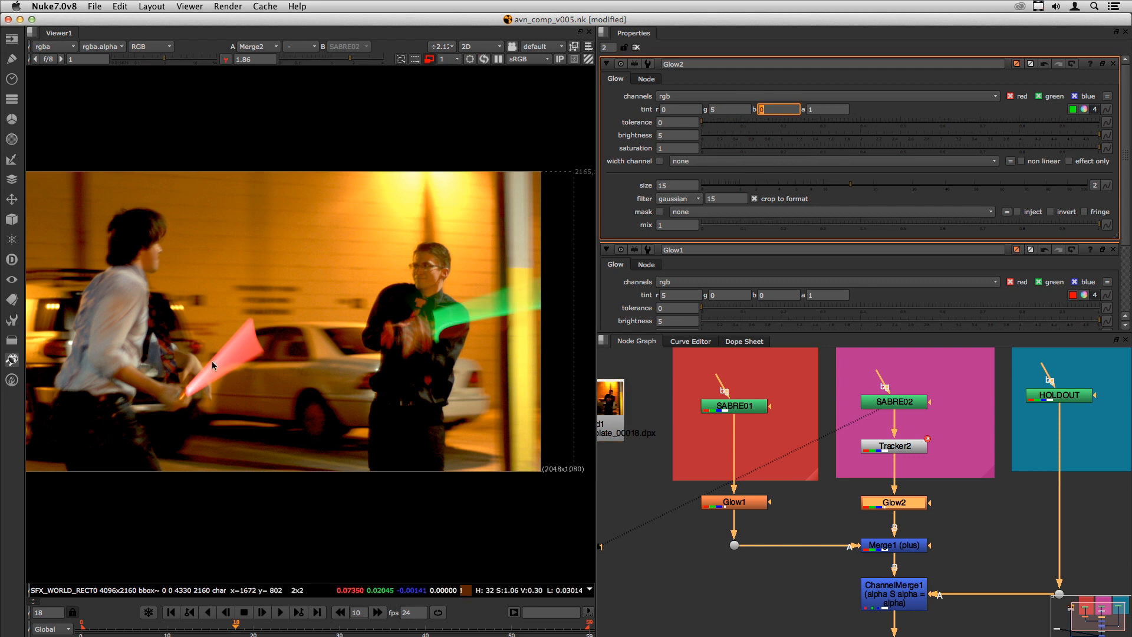
# Check both sabre glows on other frames, including frames 43, 48 and 30
pyautogui.click(452, 616)
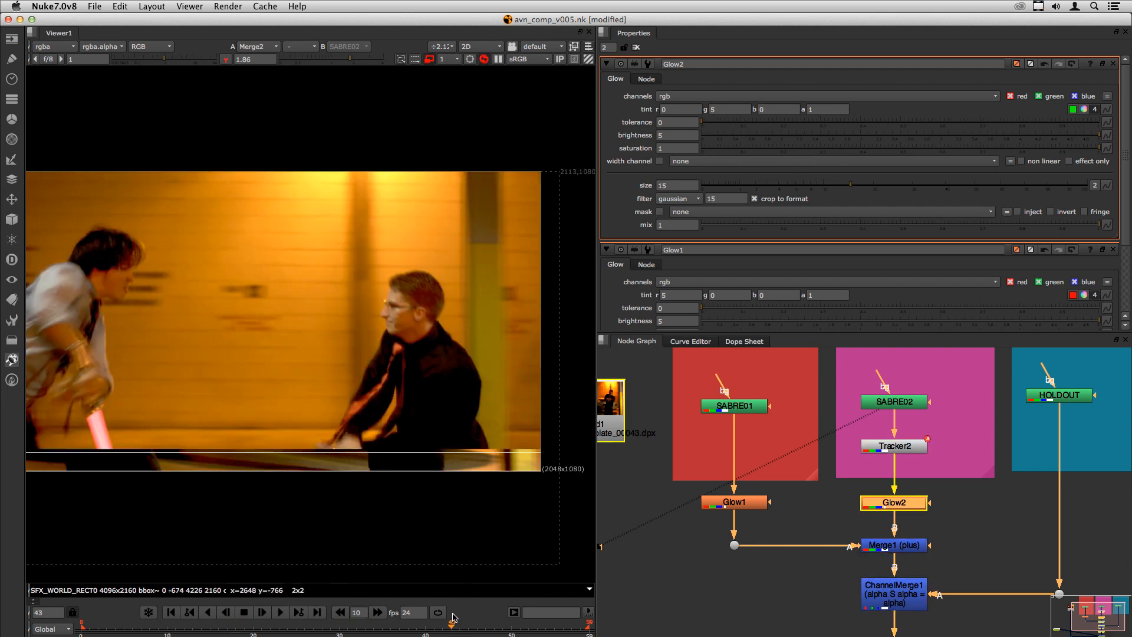
pyautogui.click(492, 628)
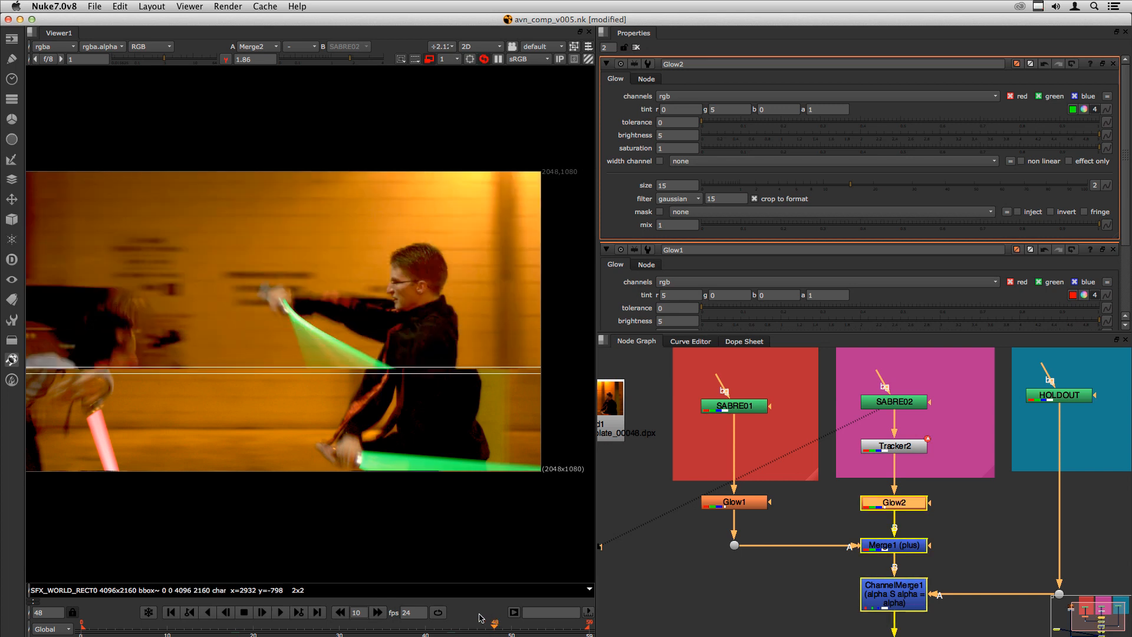
pyautogui.moveTo(204, 373); pyautogui.dragTo(295, 369, button='middle')
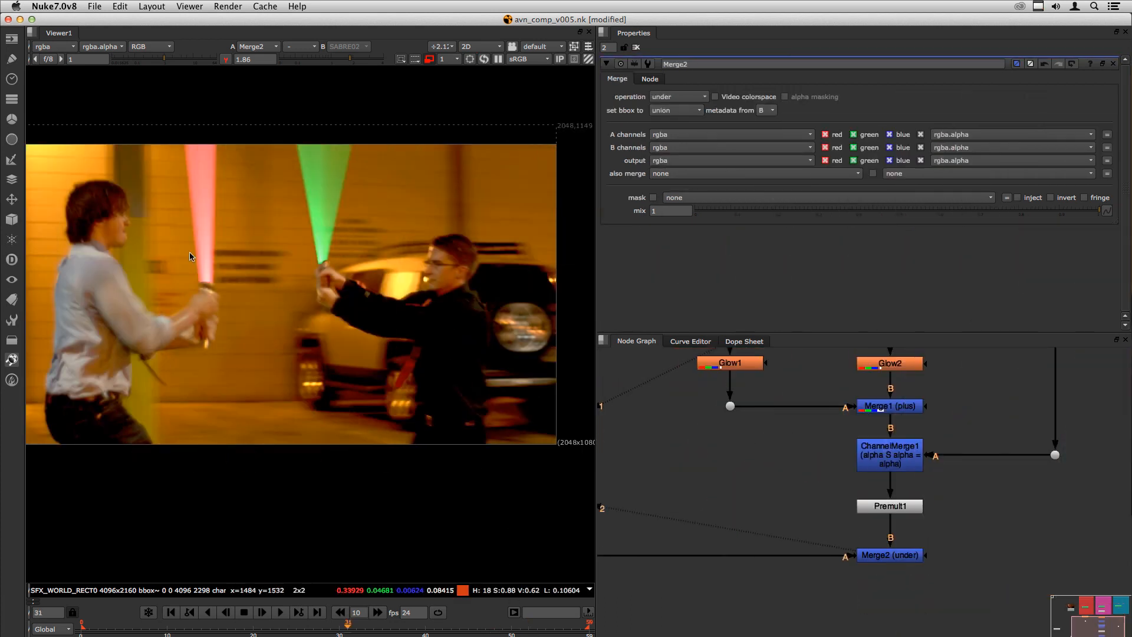
pyautogui.press('Left')
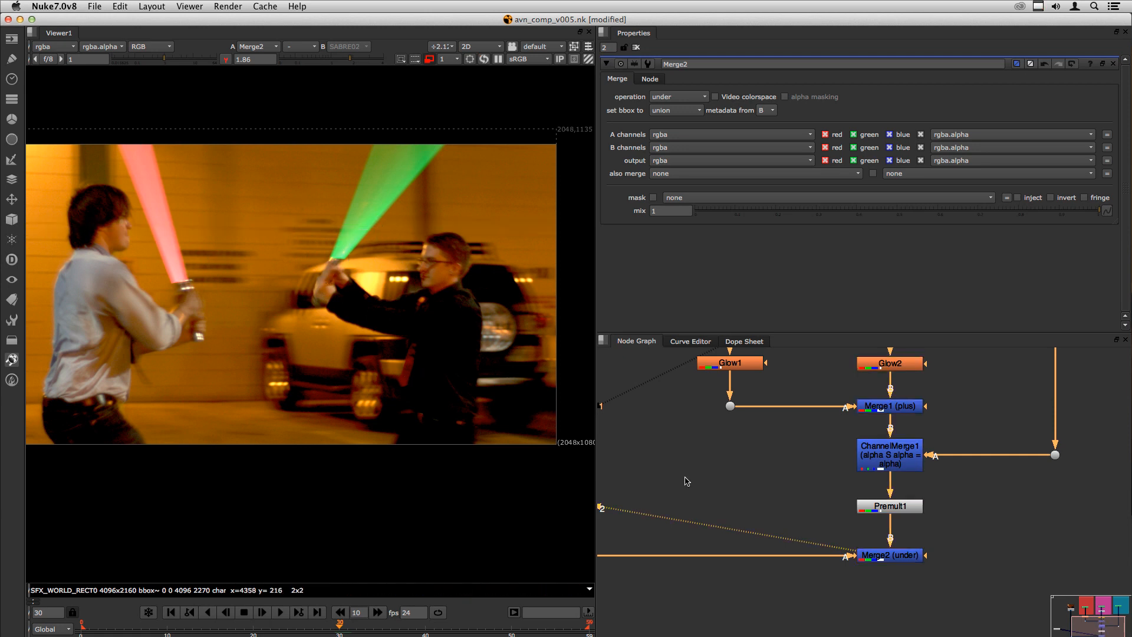
# Shift ChannelMerge1, Premult1 and Merge2 downward together with their dots to make room below Merge1
pyautogui.scroll(-3, 858, 494)
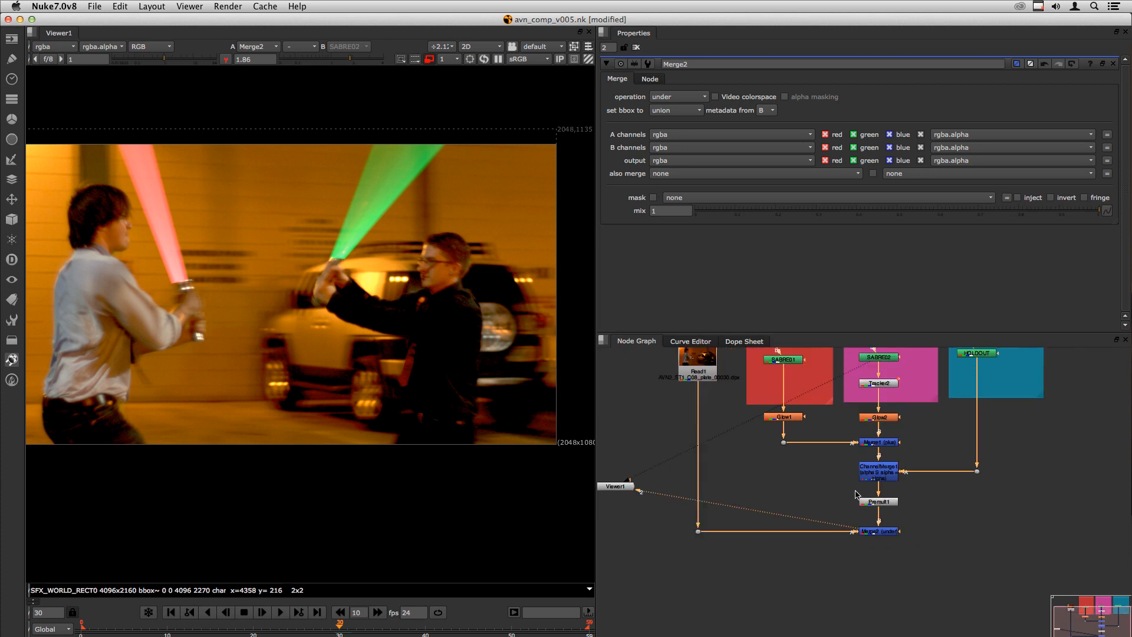
pyautogui.moveTo(1009, 579); pyautogui.dragTo(642, 452)
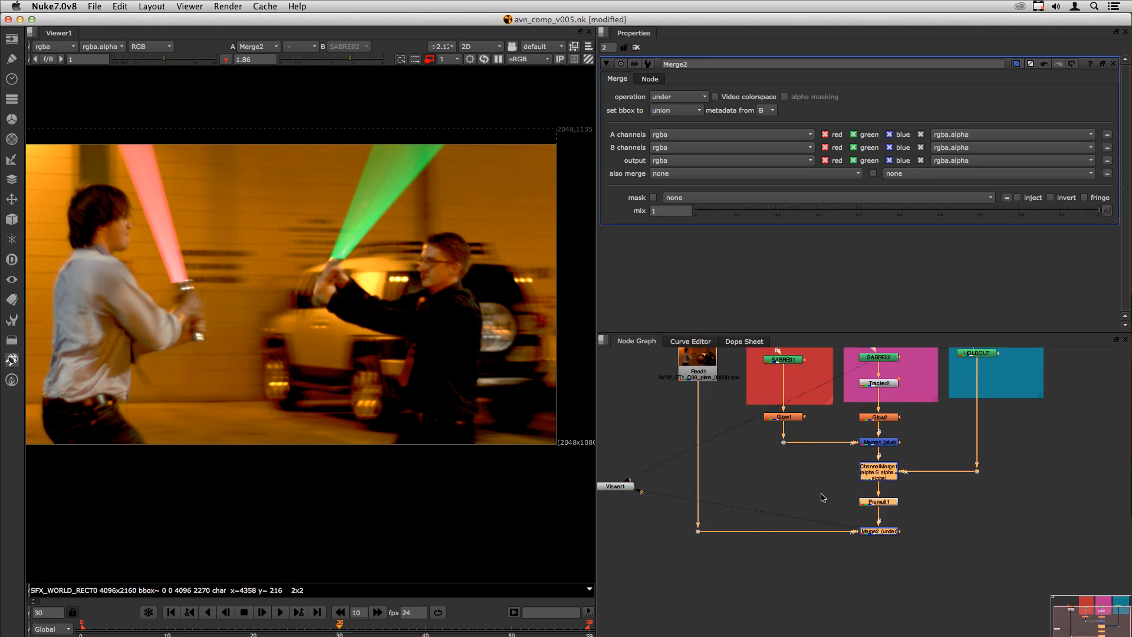
pyautogui.moveTo(881, 476); pyautogui.dragTo(881, 504)
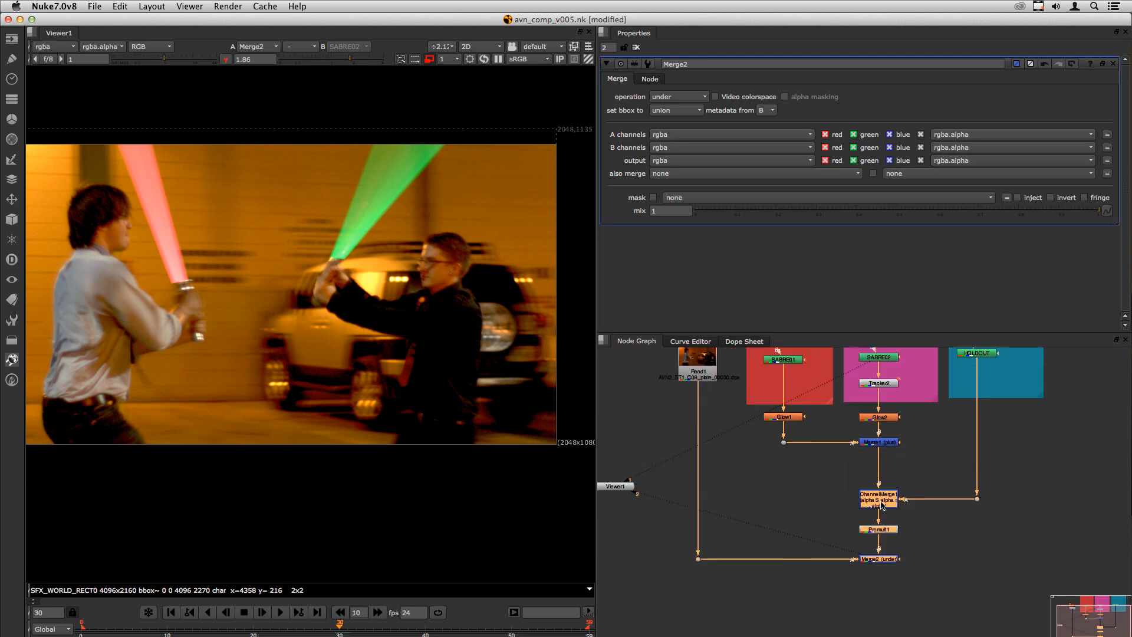
pyautogui.click(827, 501)
# Insert a Grade node between Merge1 and ChannelMerge1 and place it just below Merge1
pyautogui.scroll(5, 875, 471)
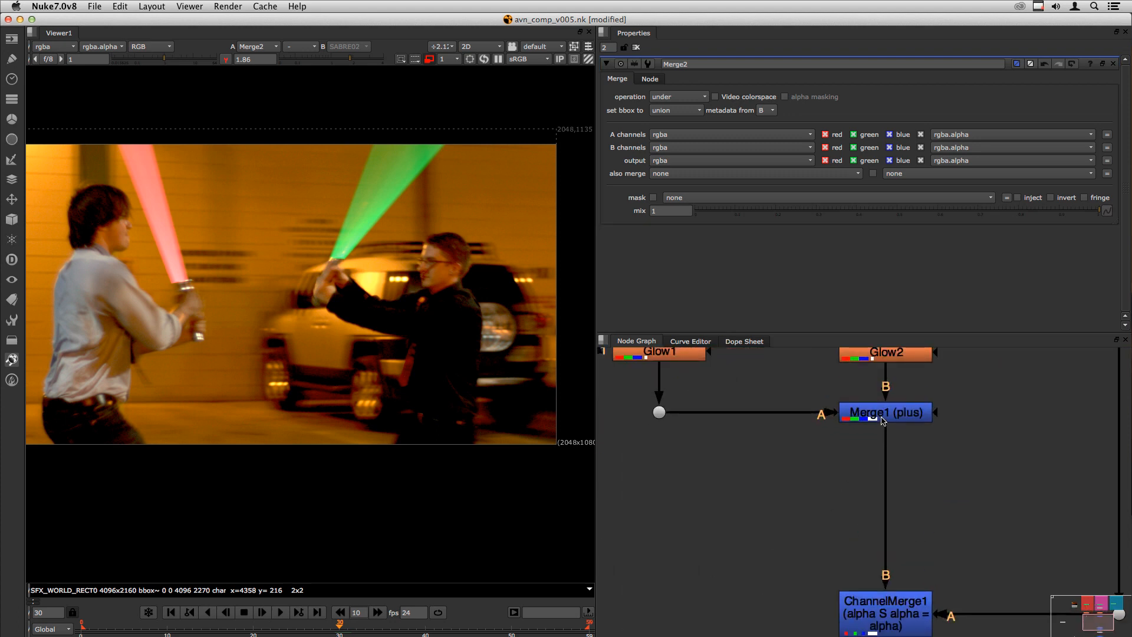
pyautogui.scroll(-2, 882, 419)
pyautogui.moveTo(824, 352); pyautogui.dragTo(791, 463, button='middle')
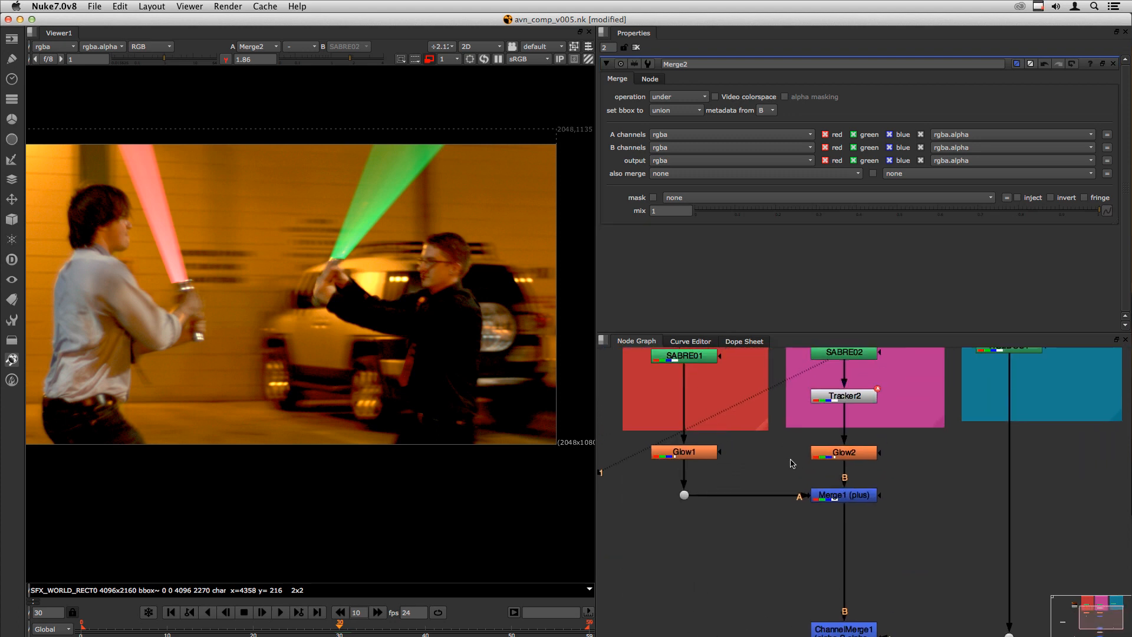
pyautogui.click(851, 497)
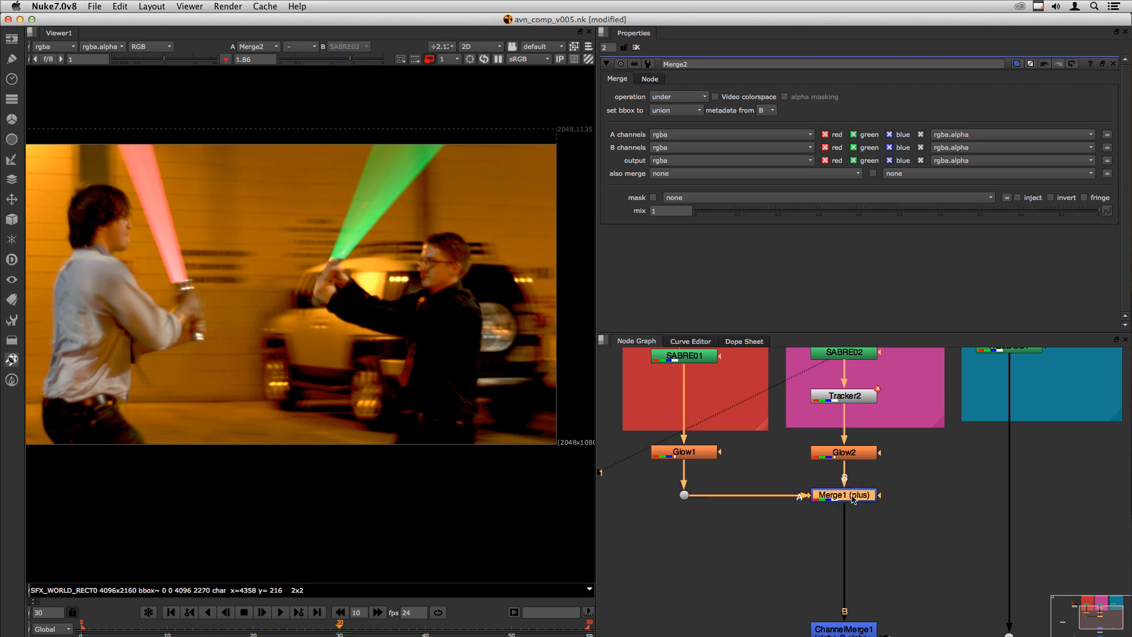
pyautogui.press('g')
pyautogui.moveTo(862, 518); pyautogui.dragTo(861, 537)
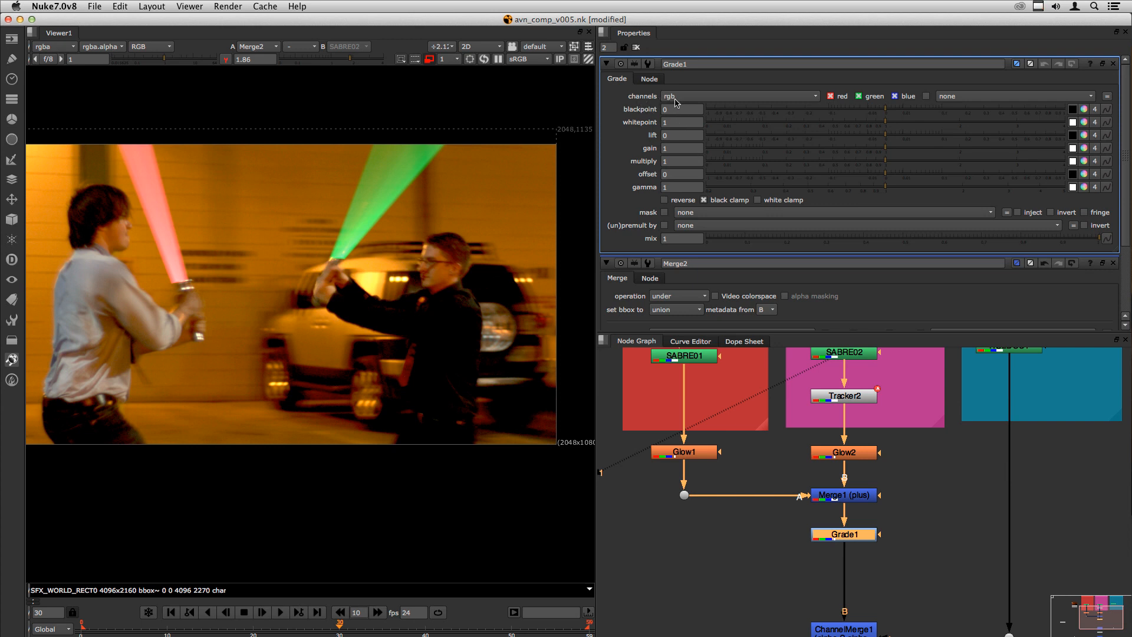
# Try increasing multiply values in Grade1 to brighten the sabre cores and settle on 9
pyautogui.click(685, 160)
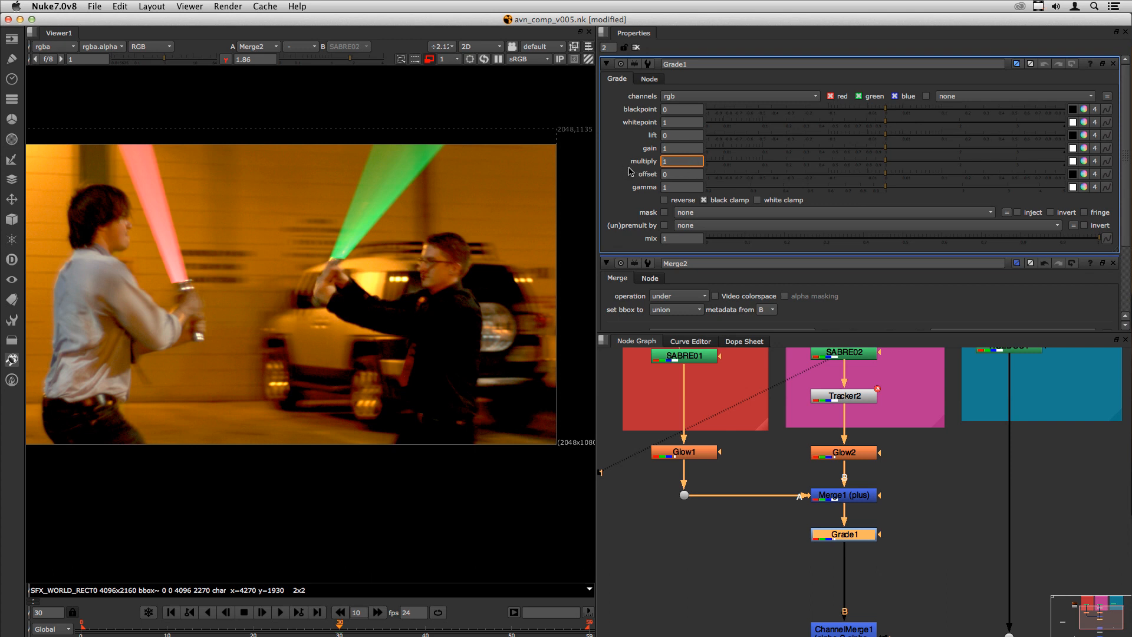
pyautogui.write('4')
pyautogui.press('Return')
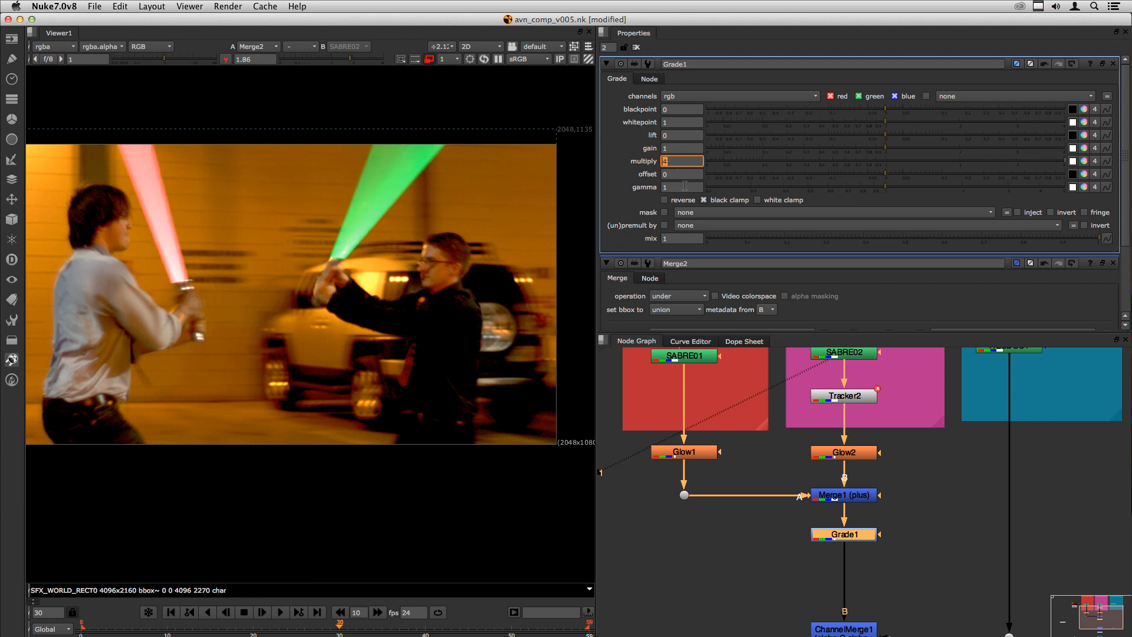
pyautogui.write('5')
pyautogui.press('Return')
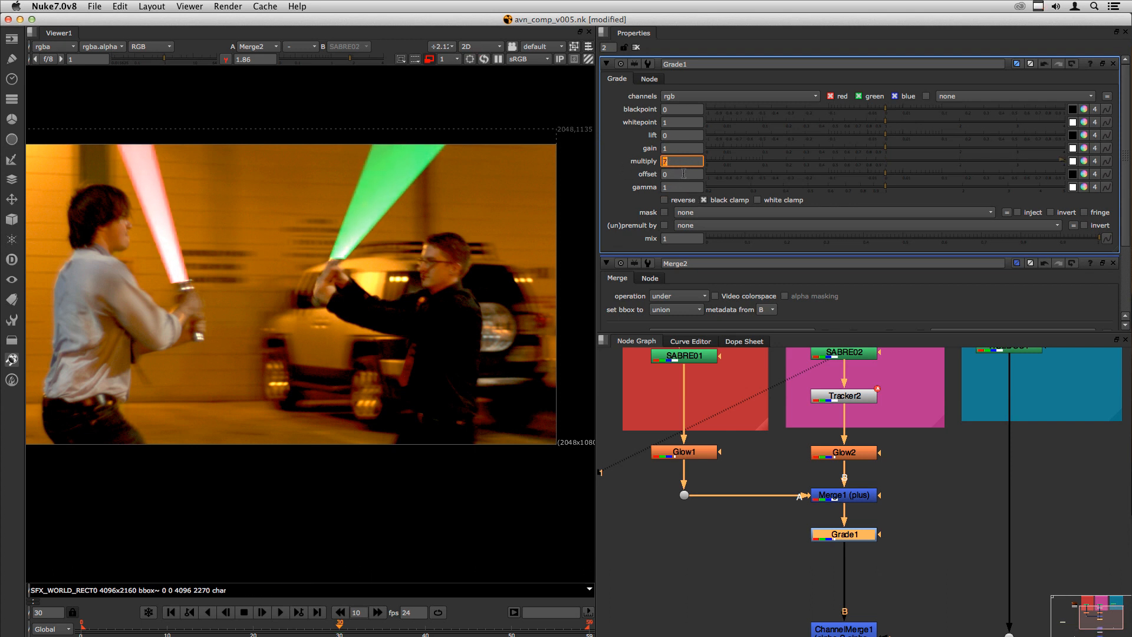
pyautogui.write('5')
pyautogui.press('Return')
pyautogui.write('8')
pyautogui.press('Return')
pyautogui.write('10')
pyautogui.press('Return')
pyautogui.write('0')
pyautogui.press('Return')
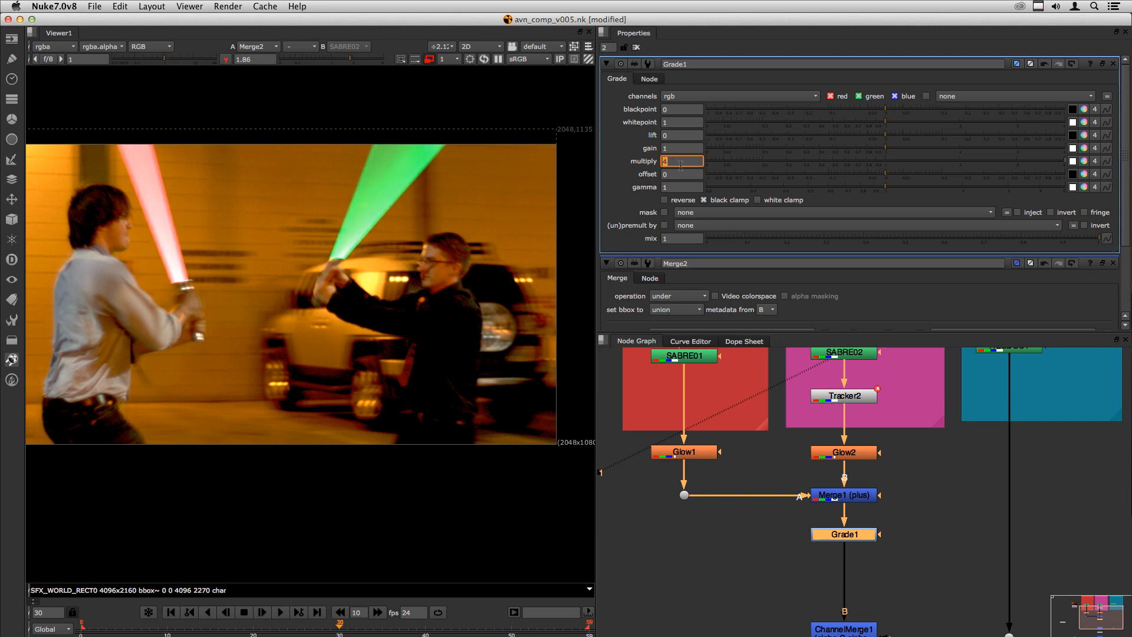
pyautogui.write('8')
pyautogui.press('Return')
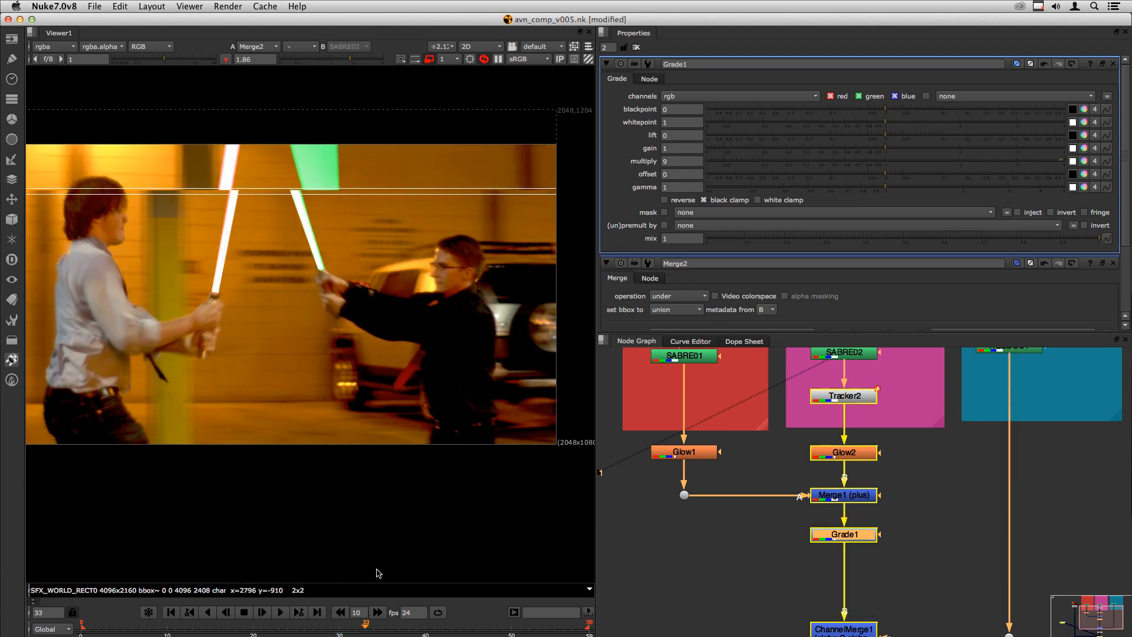
# Check the brightened sabre cores on neighbouring frames, from frame 33 back to frame 29
pyautogui.press('Right')
pyautogui.press('Right')
pyautogui.press('Right')
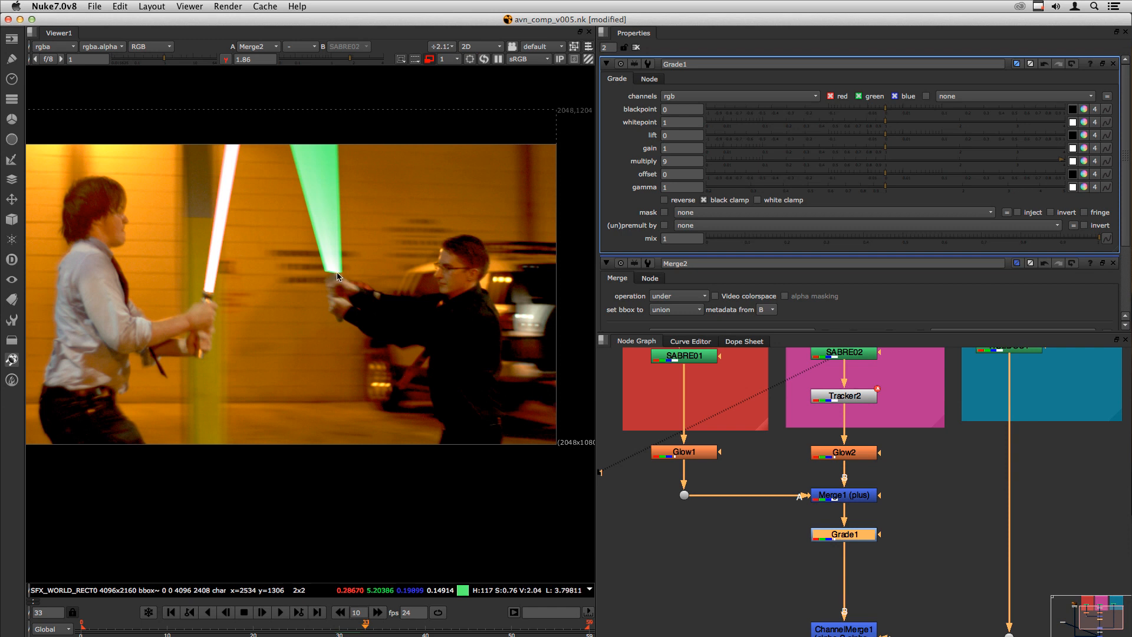
pyautogui.press('Left')
pyautogui.press('Left')
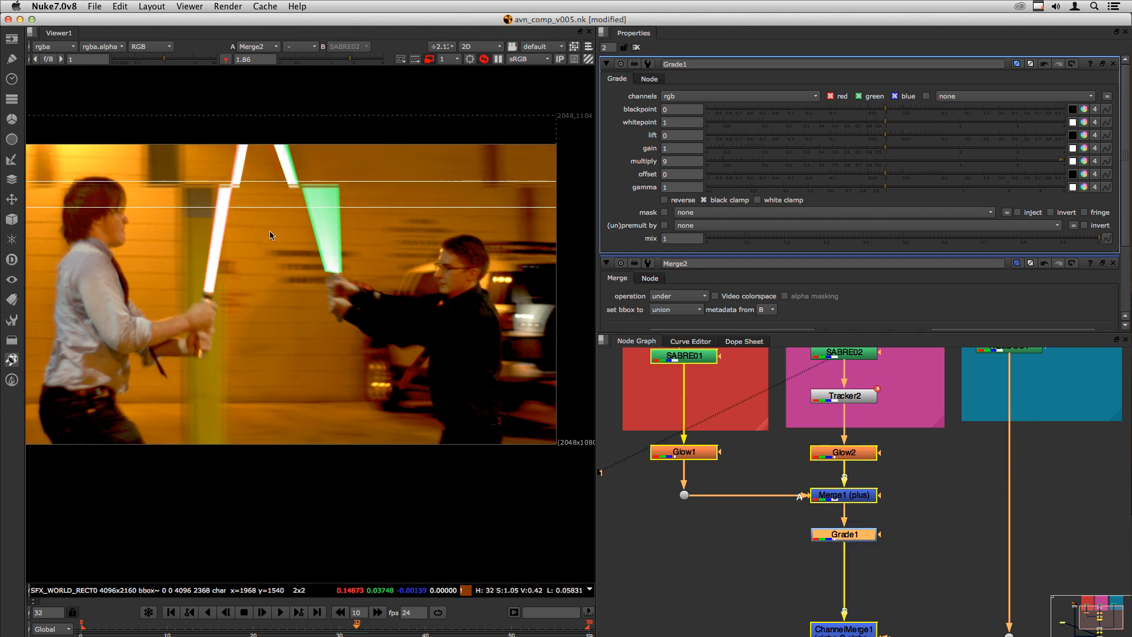
pyautogui.press('Left')
pyautogui.press('Left')
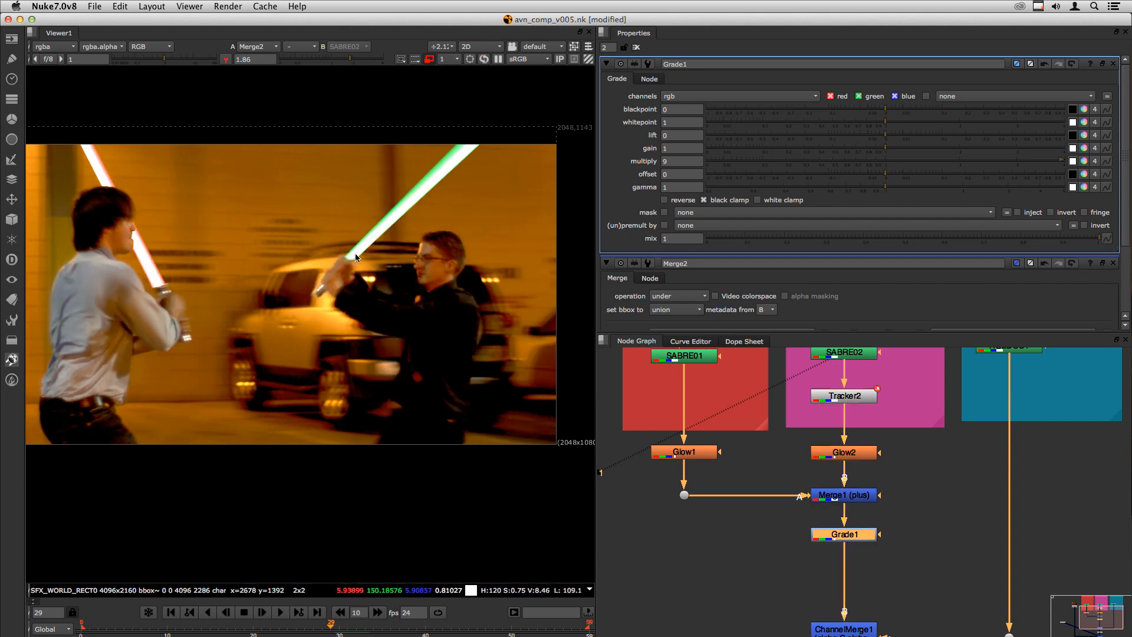
# Try Grade1 multiply values of 1 and -2 for comparison and restore 9
pyautogui.click(665, 161)
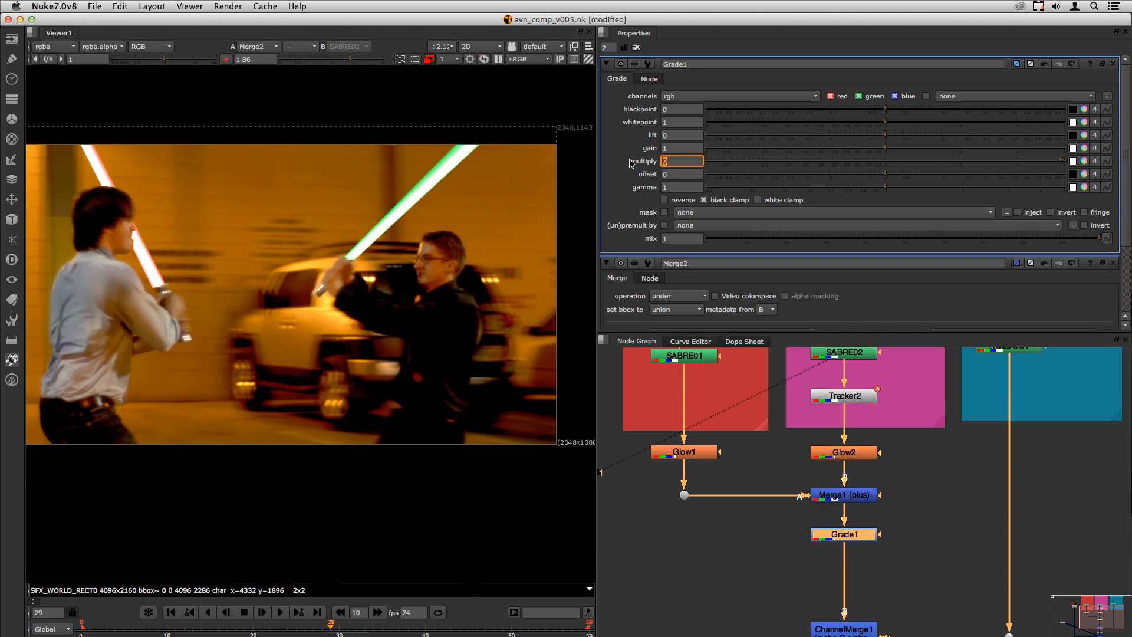
pyautogui.press('Return')
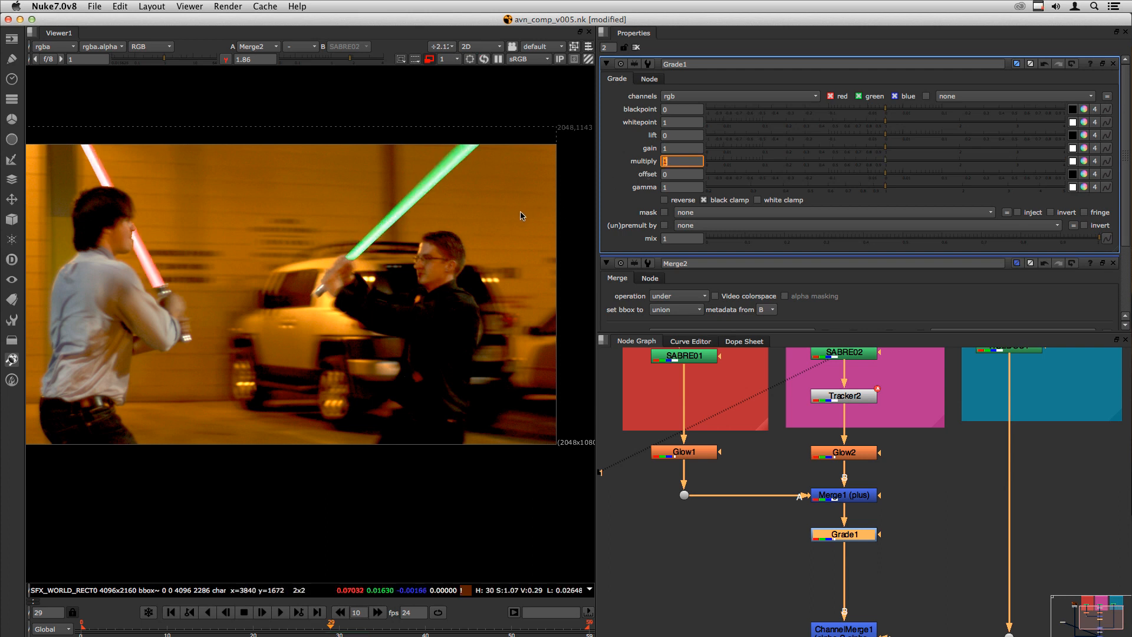
pyautogui.write('-2')
pyautogui.press('Return')
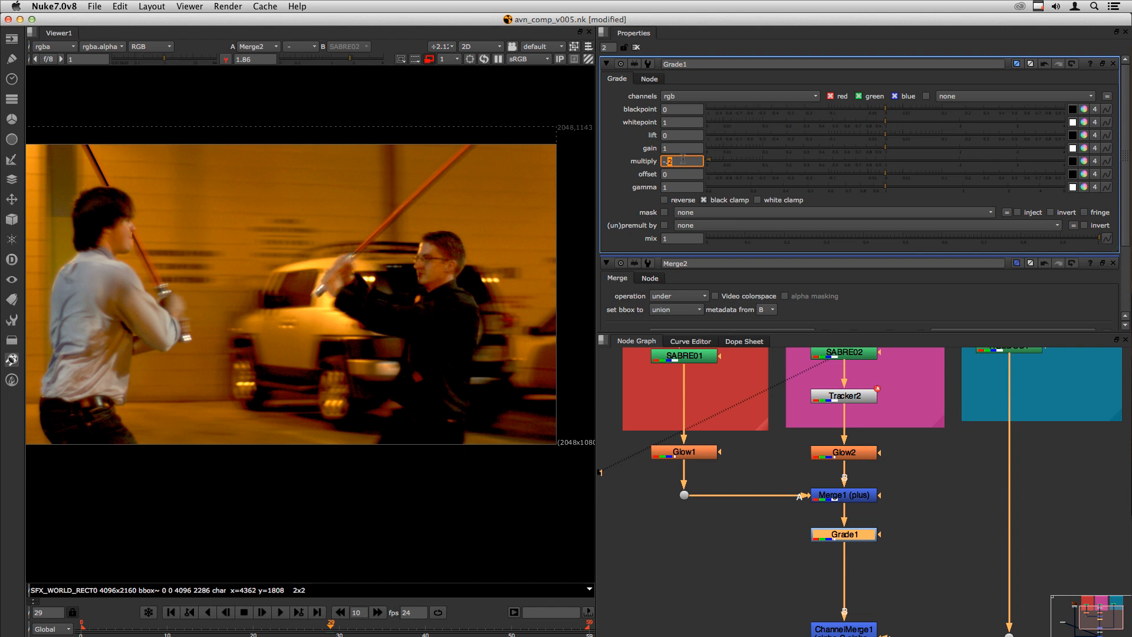
pyautogui.write('9')
pyautogui.press('Return')
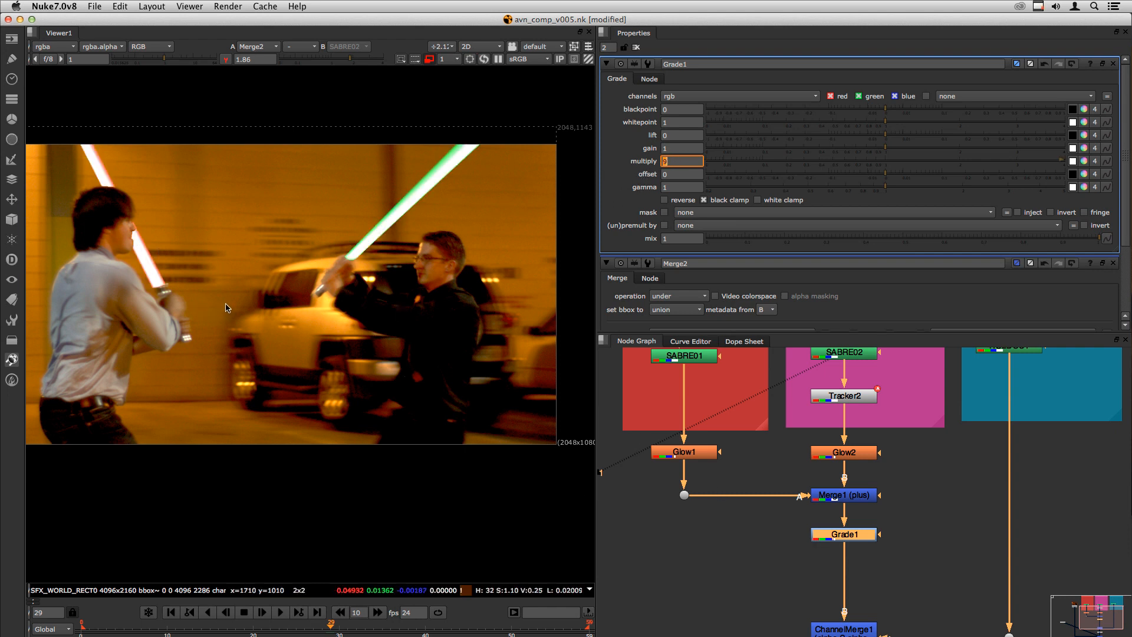
# Examine the red sabre up close where it passes behind the actor's head at frame 29
pyautogui.scroll(2, 187, 272)
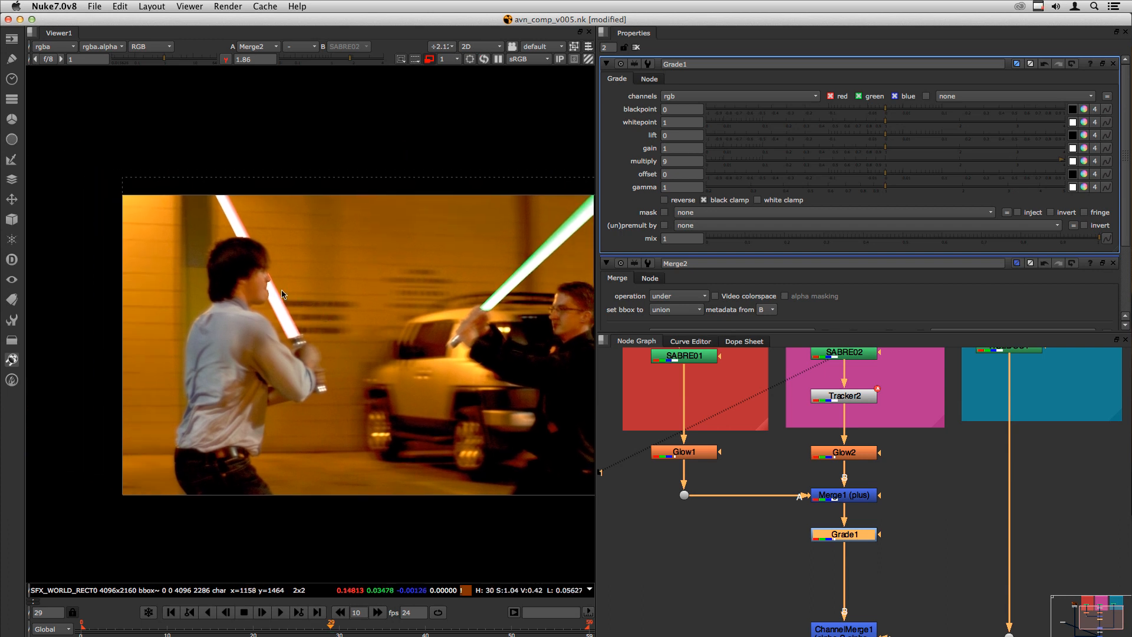
pyautogui.scroll(3, 262, 289)
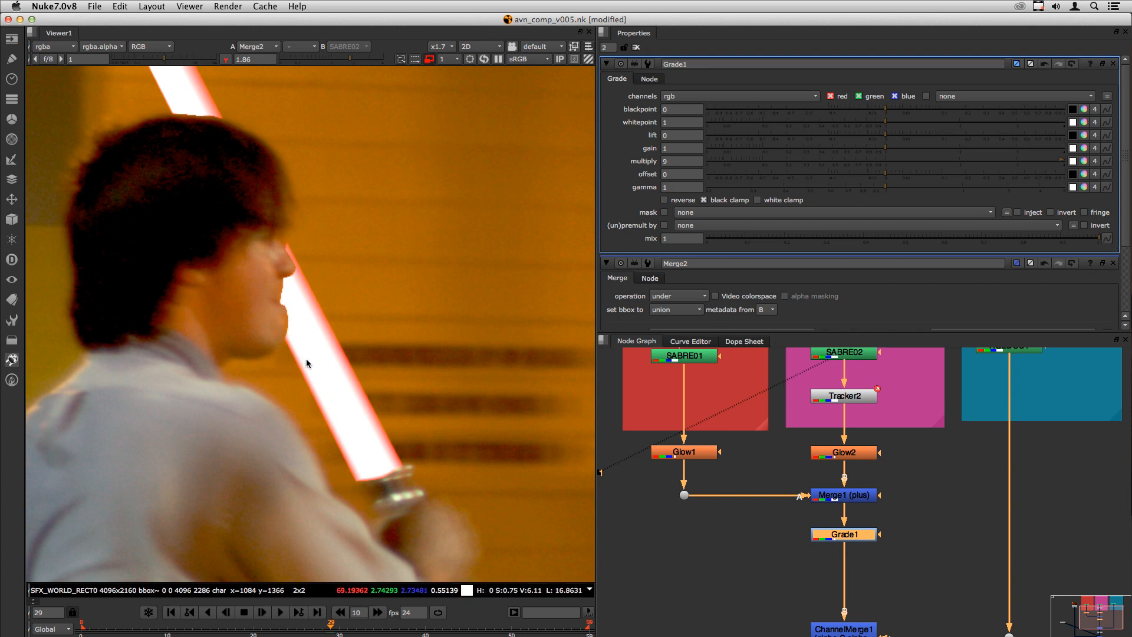
pyautogui.scroll(-2, 405, 317)
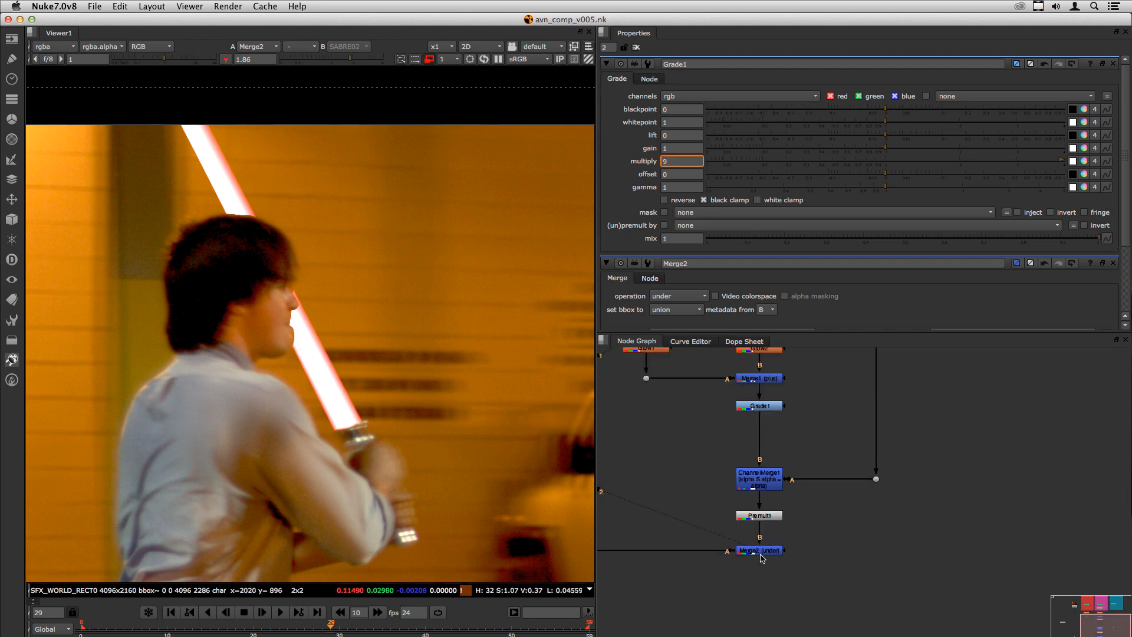
# Add a LightWrap node beside Merge2 and connect its A input to the dot on the HOLDOUT branch
pyautogui.scroll(-5, 768, 533)
pyautogui.moveTo(791, 520); pyautogui.dragTo(843, 541, button='middle')
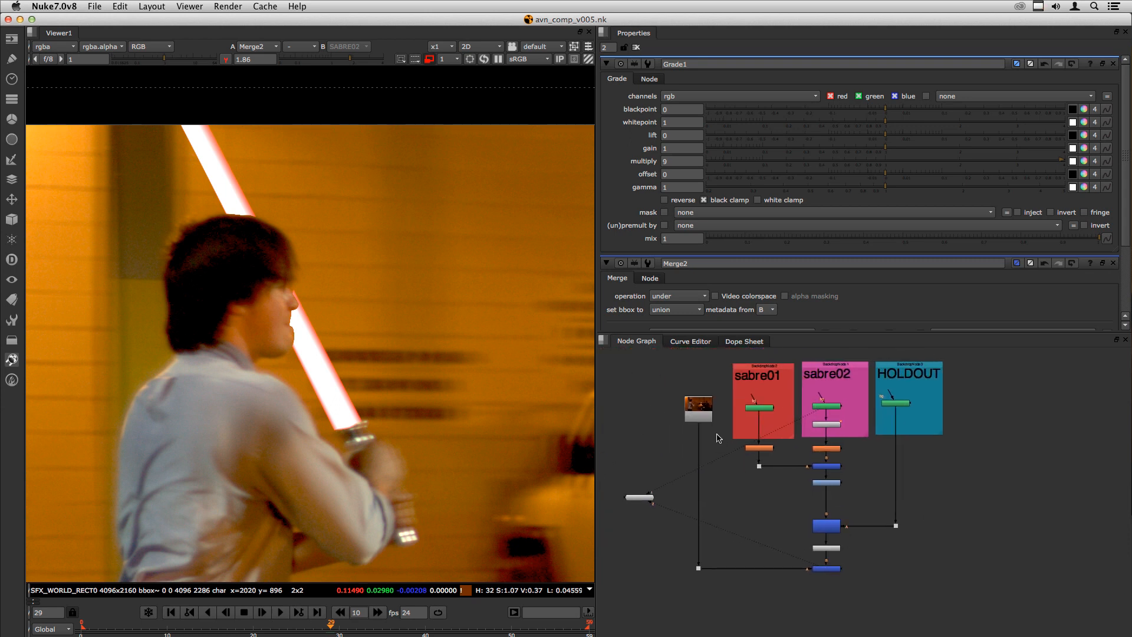
pyautogui.click(697, 411)
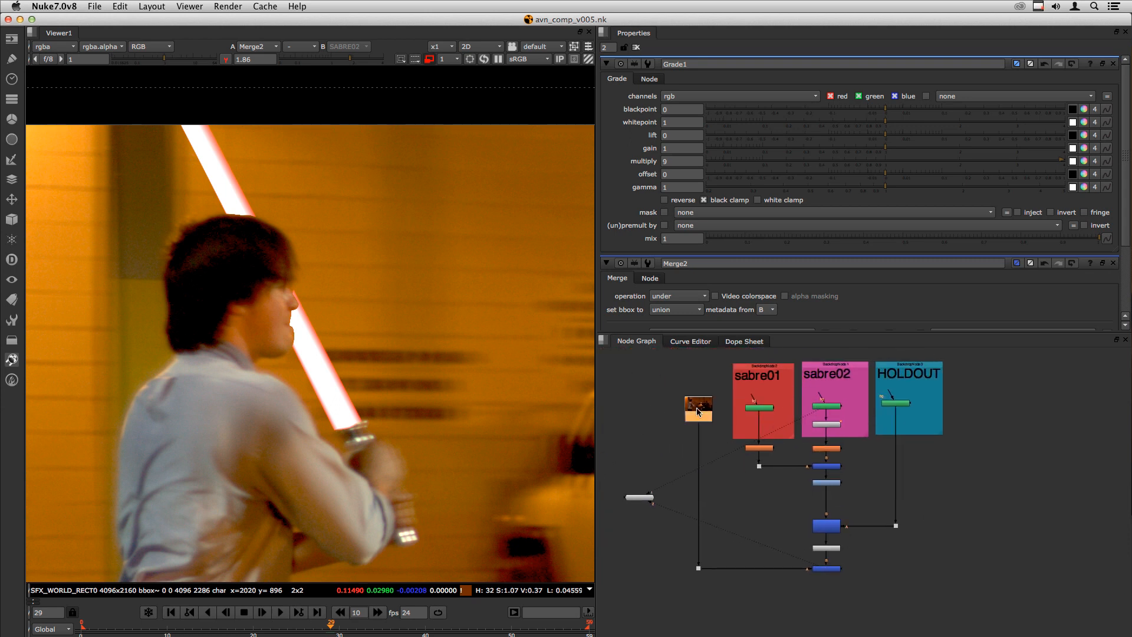
pyautogui.click(831, 607)
pyautogui.scroll(4, 833, 598)
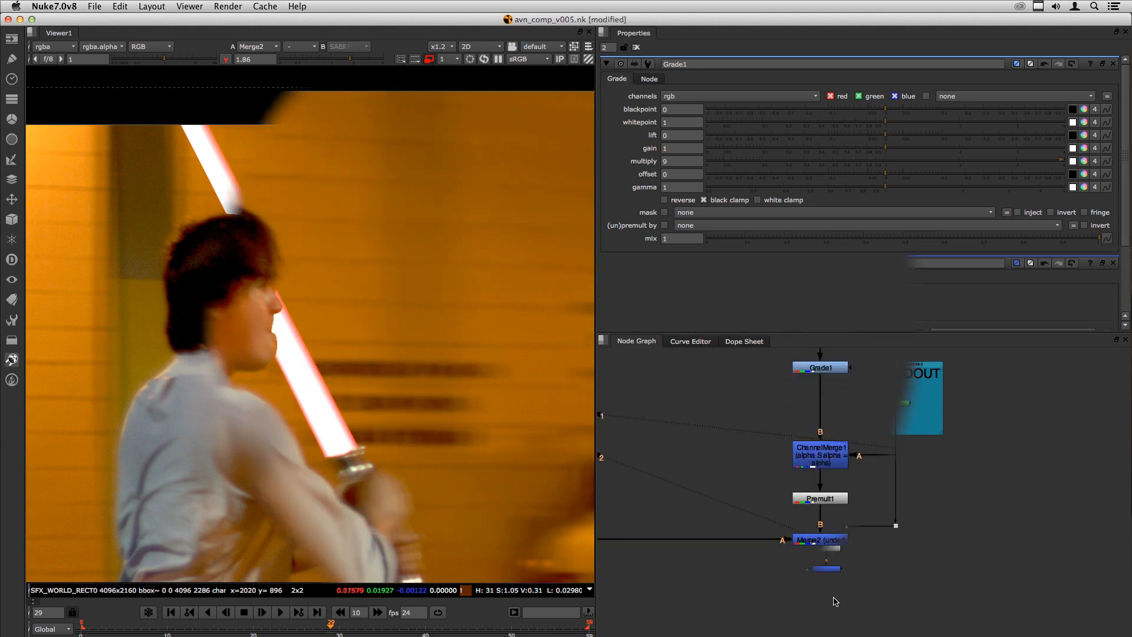
pyautogui.press('Tab')
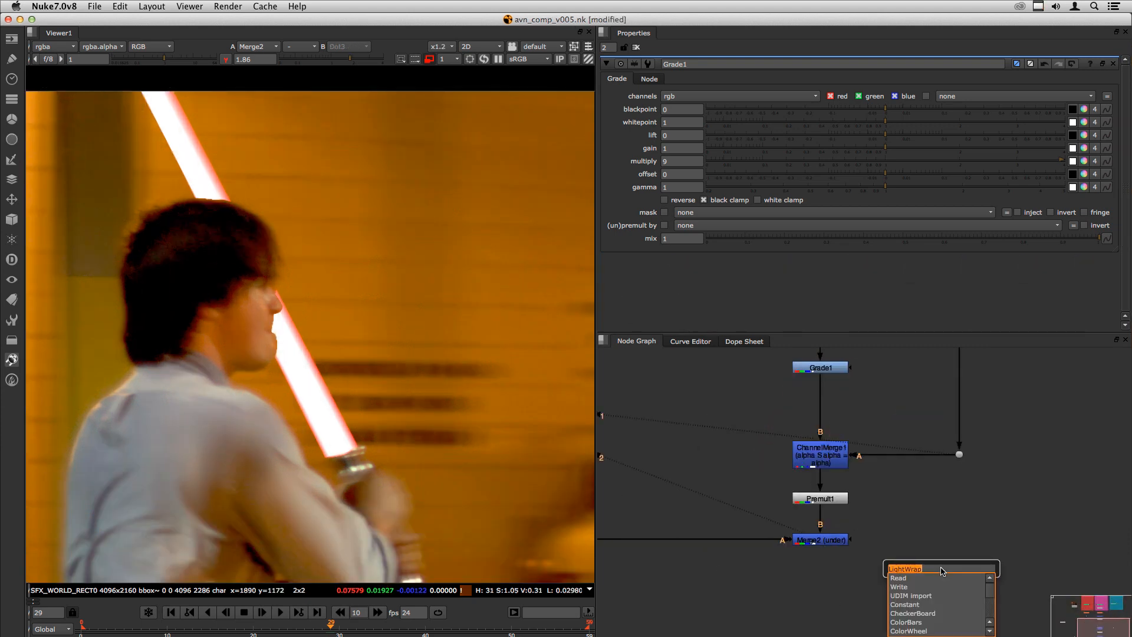
pyautogui.write('li')
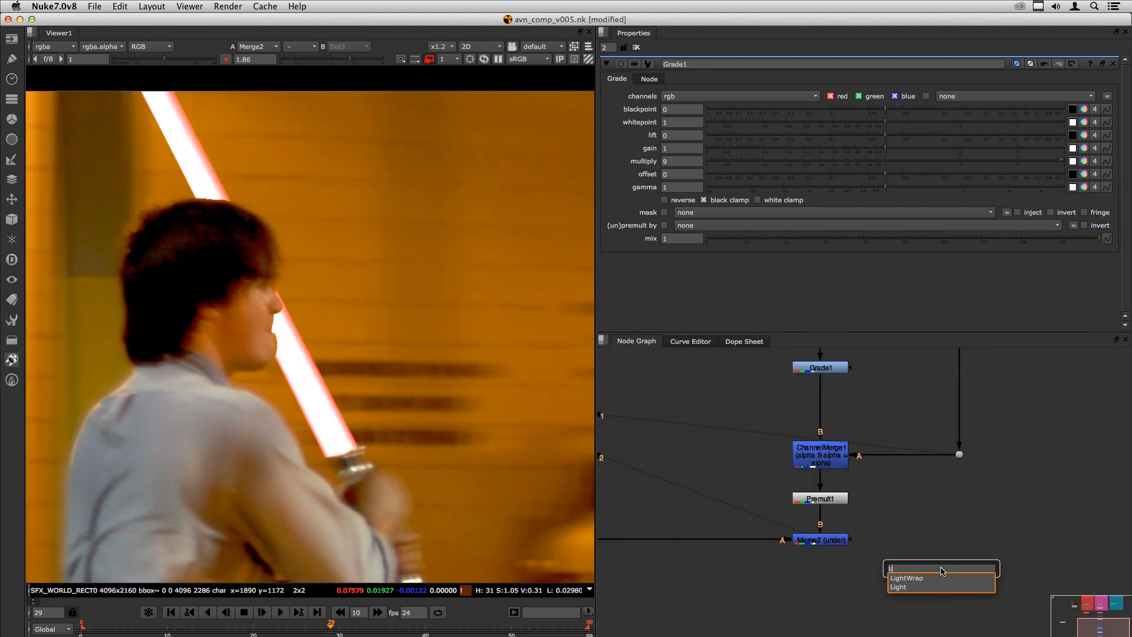
pyautogui.press('Return')
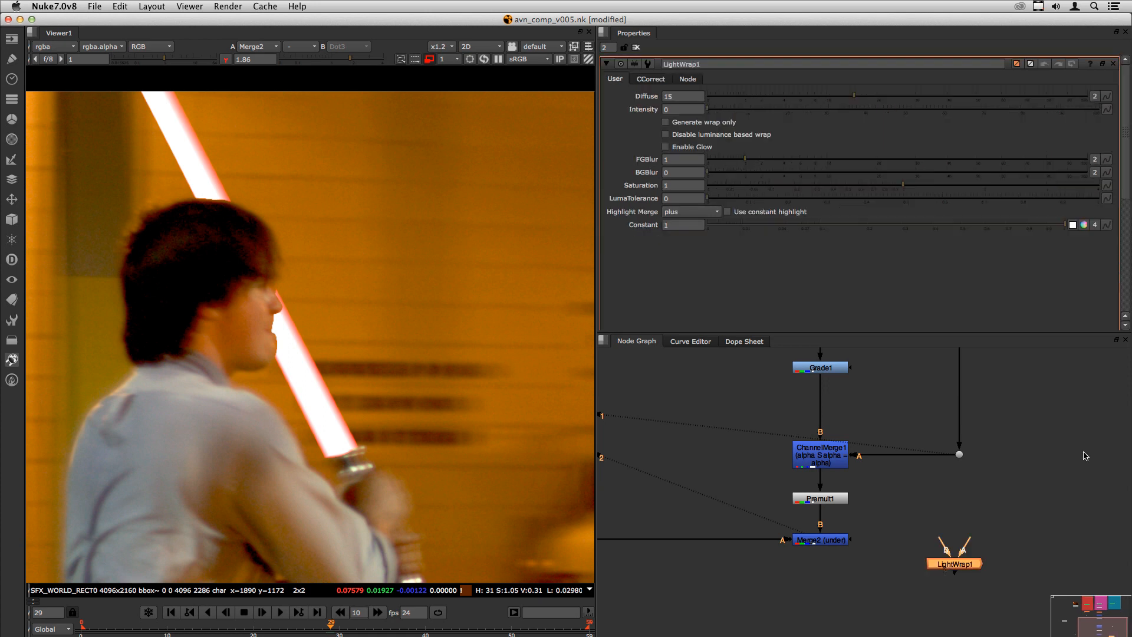
pyautogui.moveTo(962, 560); pyautogui.dragTo(959, 454)
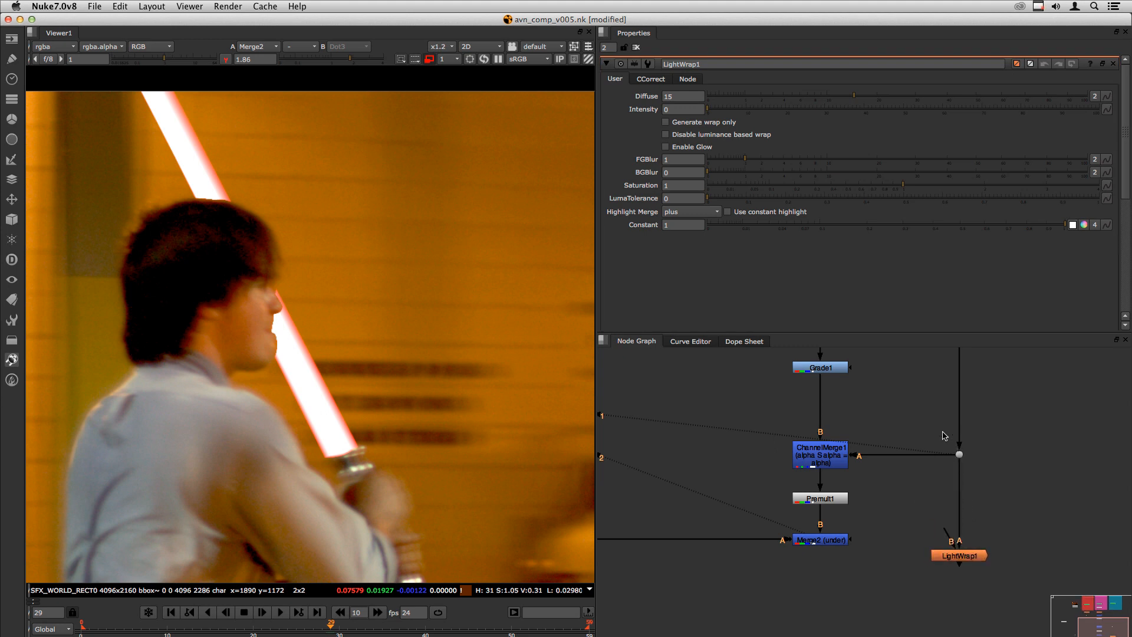
# View the alpha channel of the HOLDOUT branch at its dot
pyautogui.click(959, 454)
pyautogui.press('1')
pyautogui.press('a')
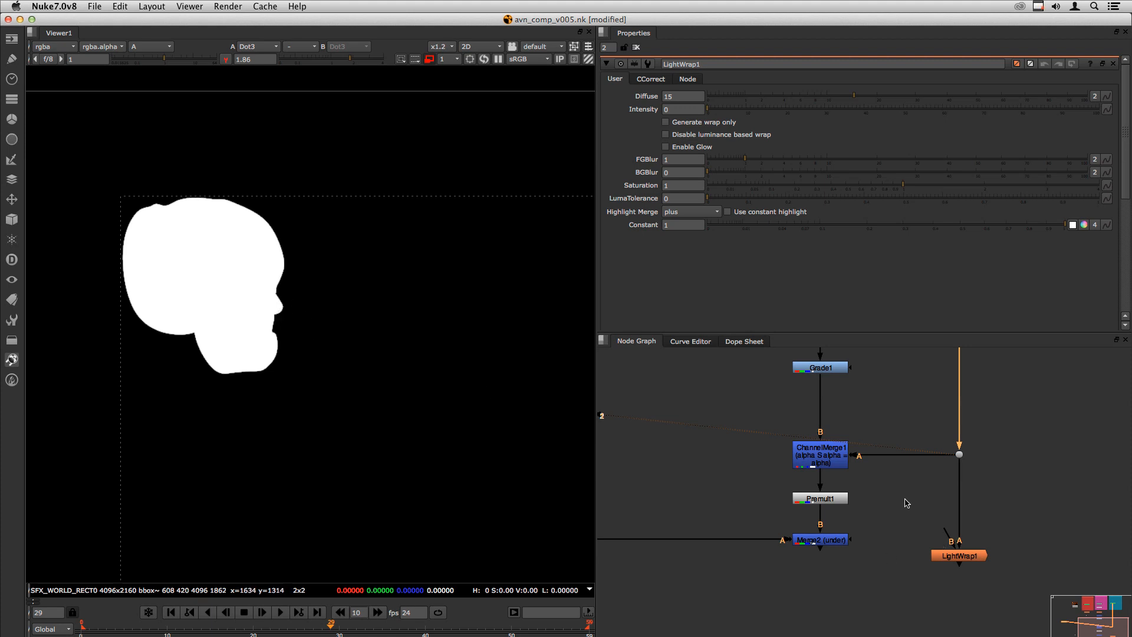
# Switch the viewer back to RGB, connect LightWrap1's B input to Premult1 and view Premult1
pyautogui.press('a')
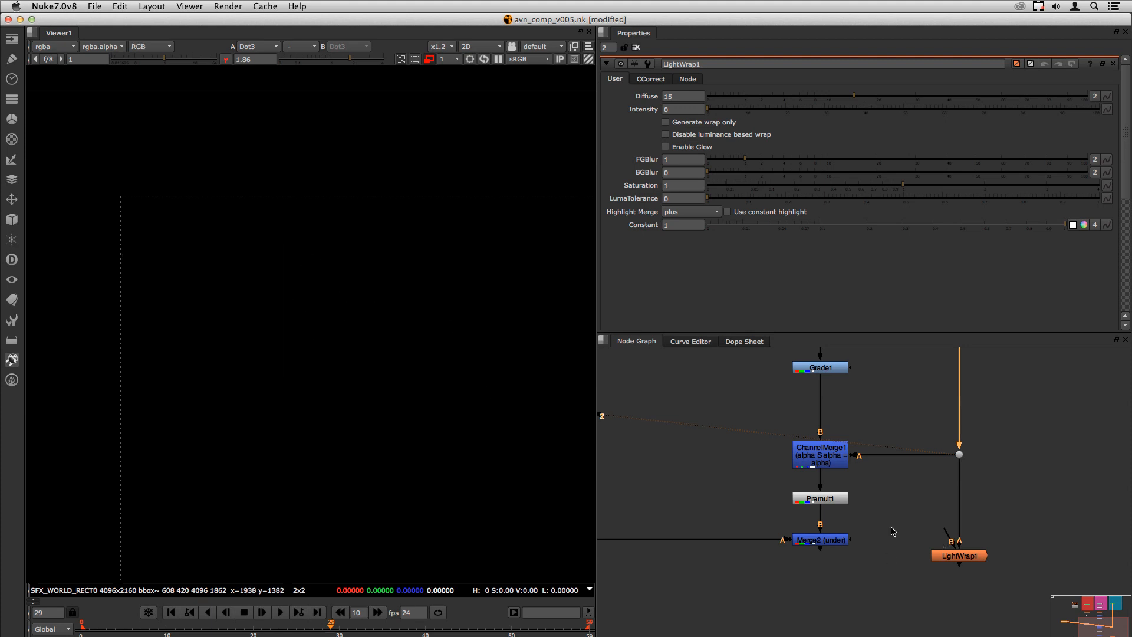
pyautogui.click(921, 554)
pyautogui.moveTo(947, 538); pyautogui.dragTo(851, 511)
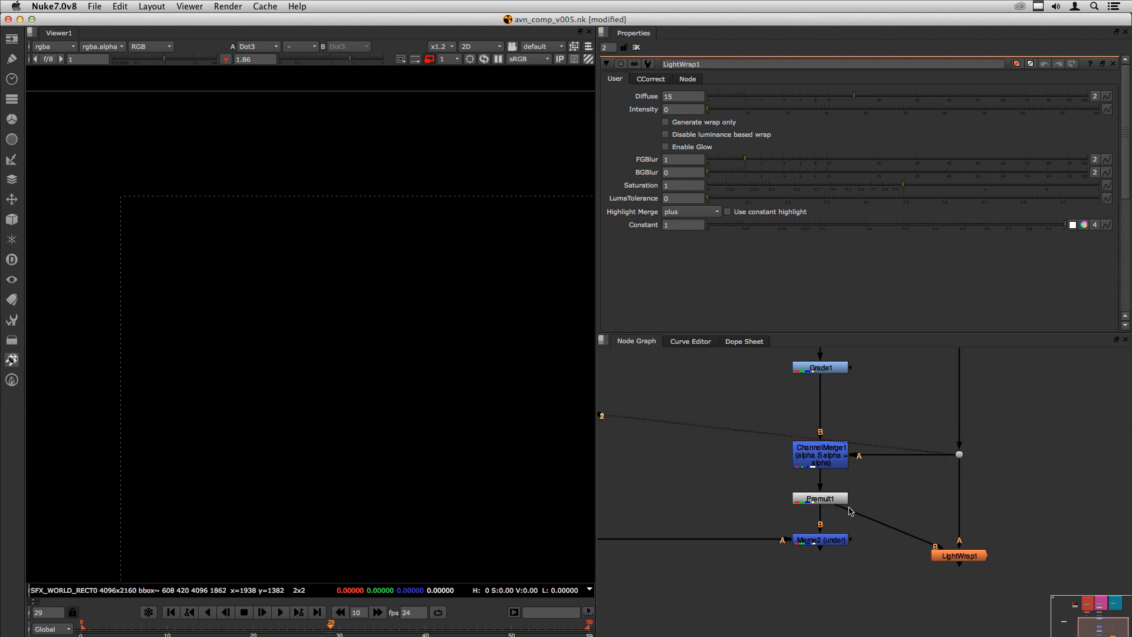
pyautogui.click(813, 497)
pyautogui.press('2')
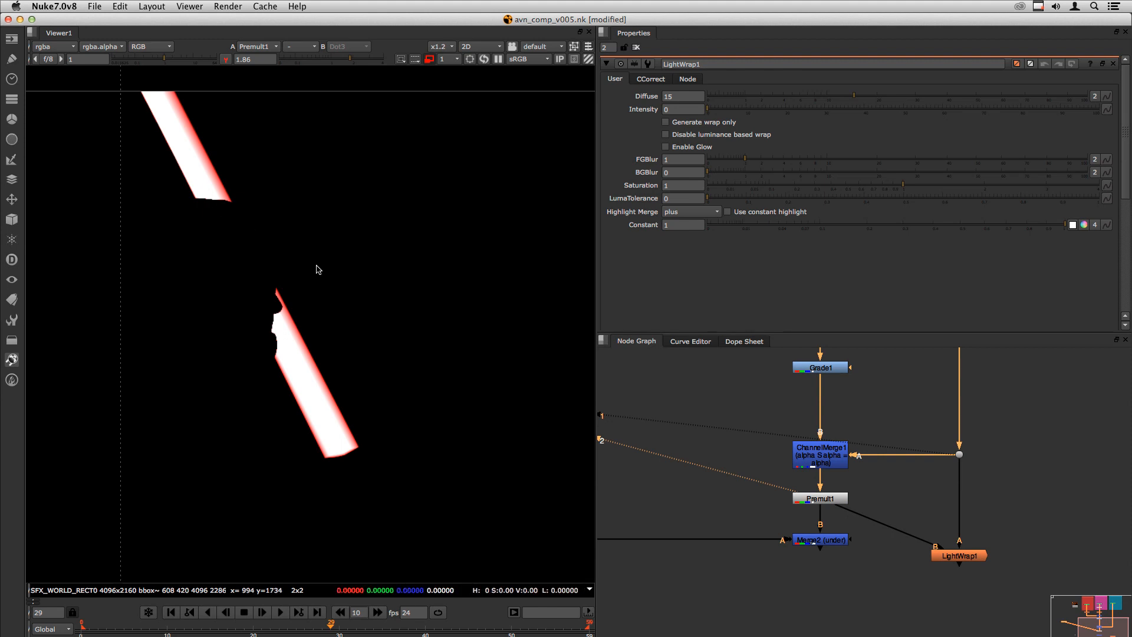
# View LightWrap1's output and raise its Intensity to 38.6
pyautogui.click(952, 552)
pyautogui.press('2')
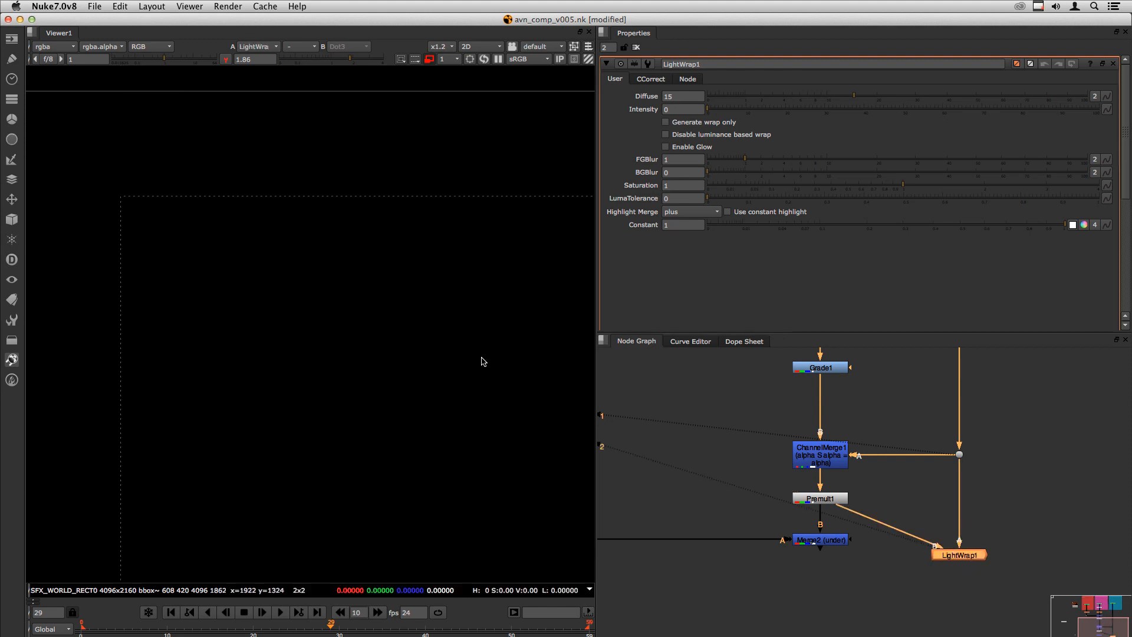
pyautogui.scroll(-5, 400, 342)
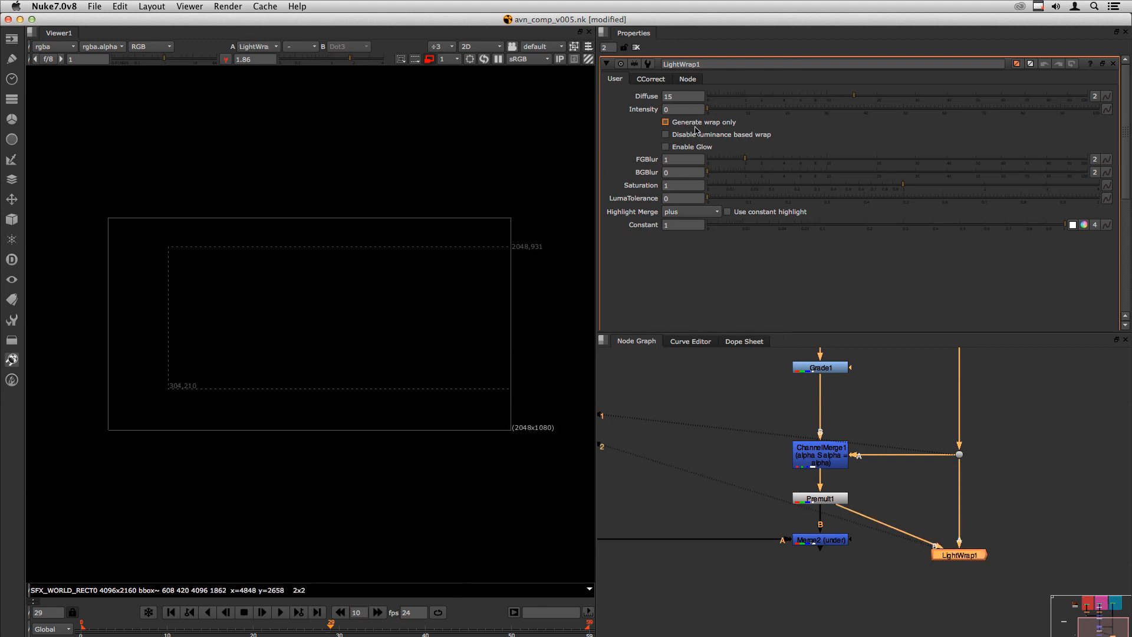
pyautogui.moveTo(720, 112); pyautogui.dragTo(852, 110)
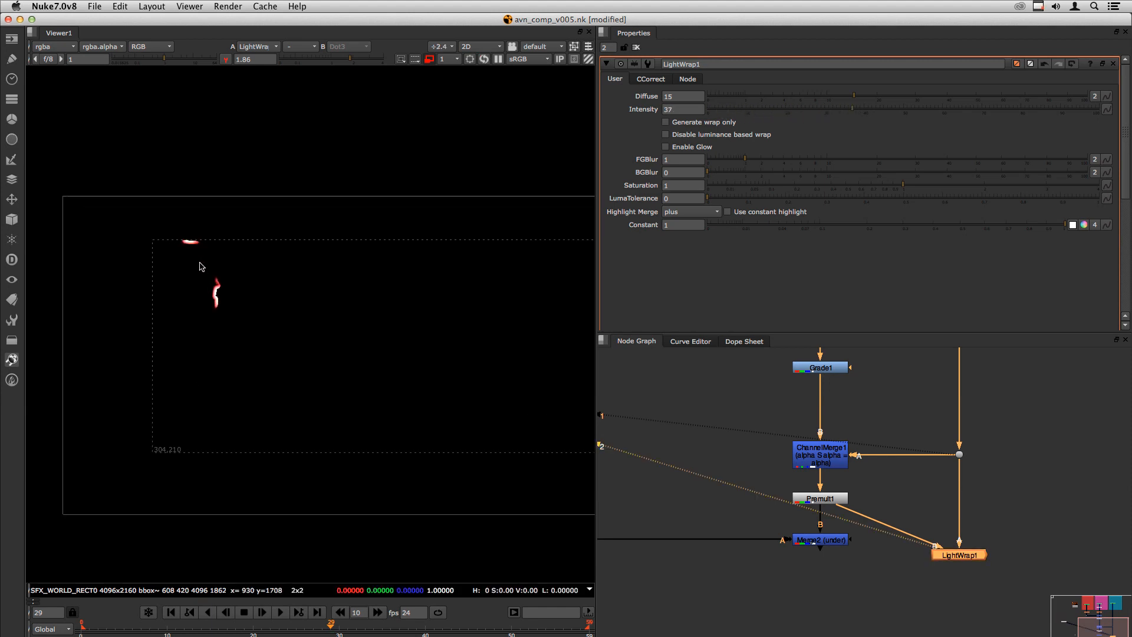
pyautogui.scroll(5, 196, 254)
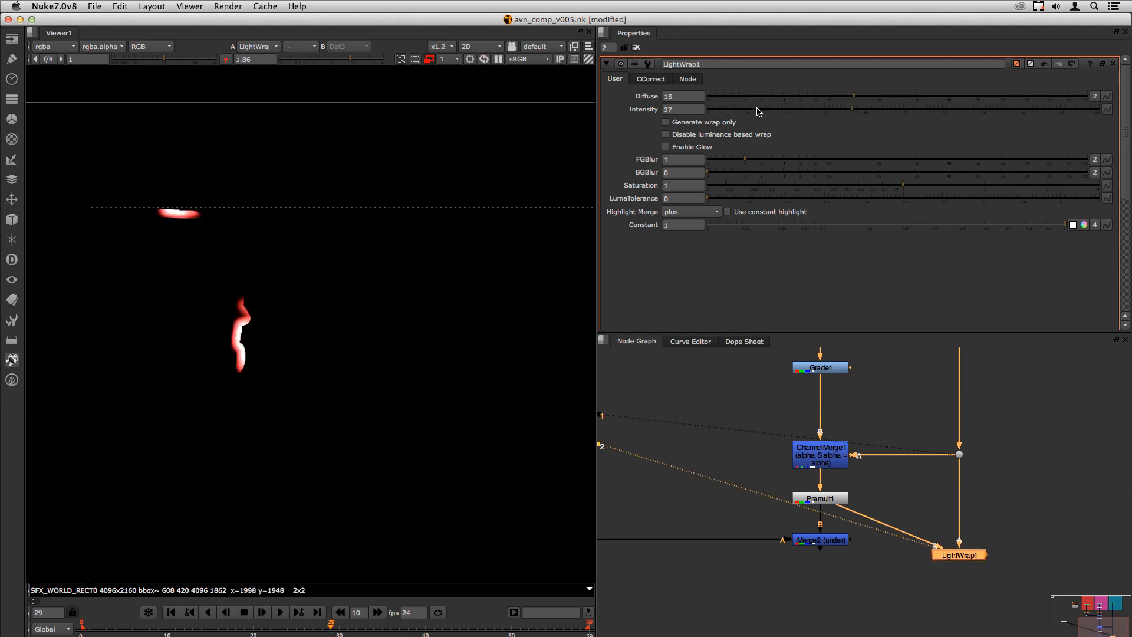
pyautogui.moveTo(758, 111); pyautogui.dragTo(858, 115)
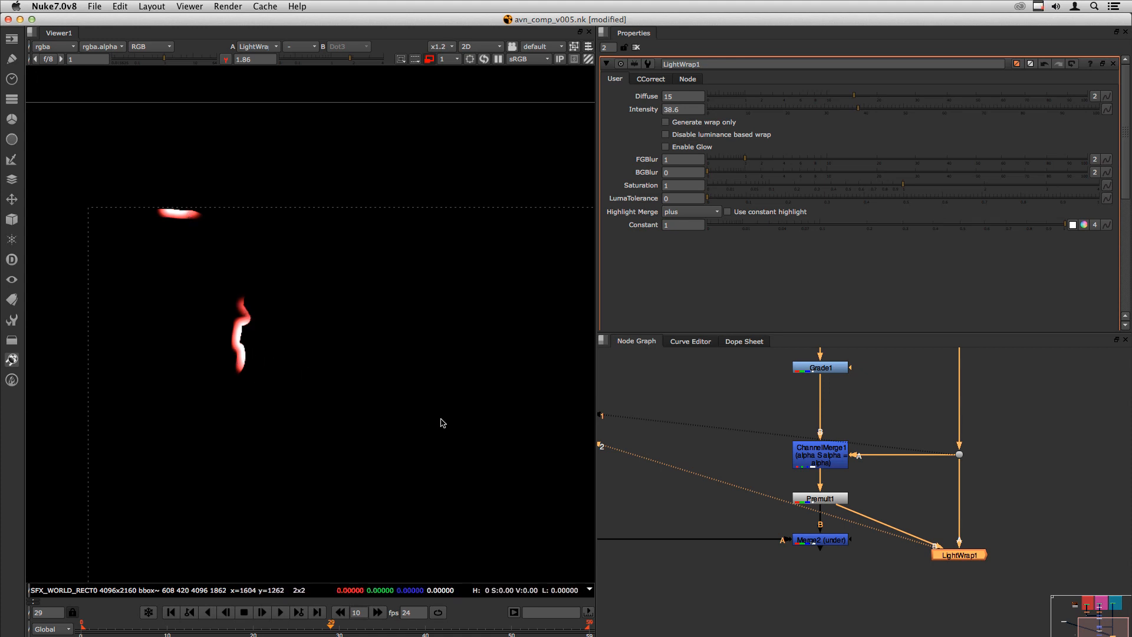
# Compare the outputs of Premult1, LightWrap1 and Merge2 in the viewer
pyautogui.click(823, 501)
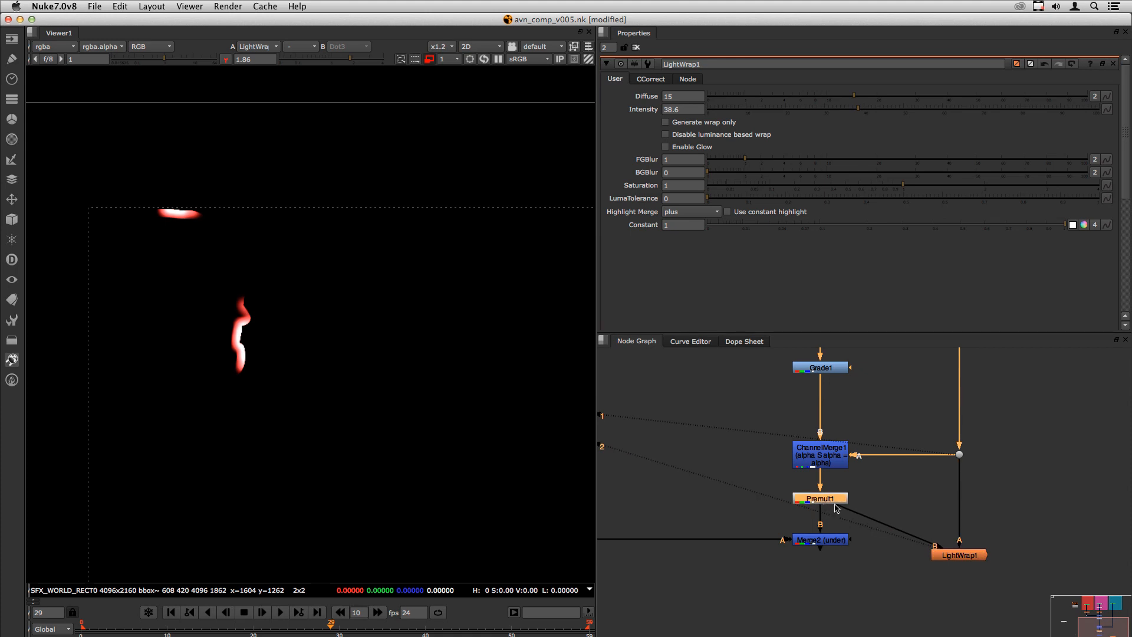
pyautogui.press('2')
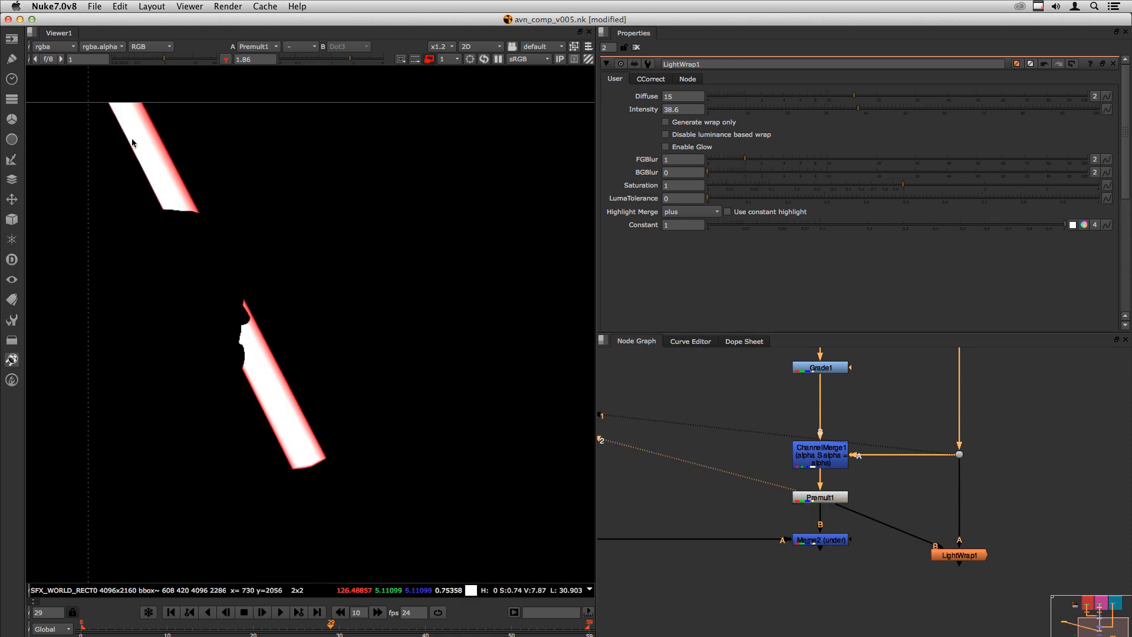
pyautogui.click(943, 568)
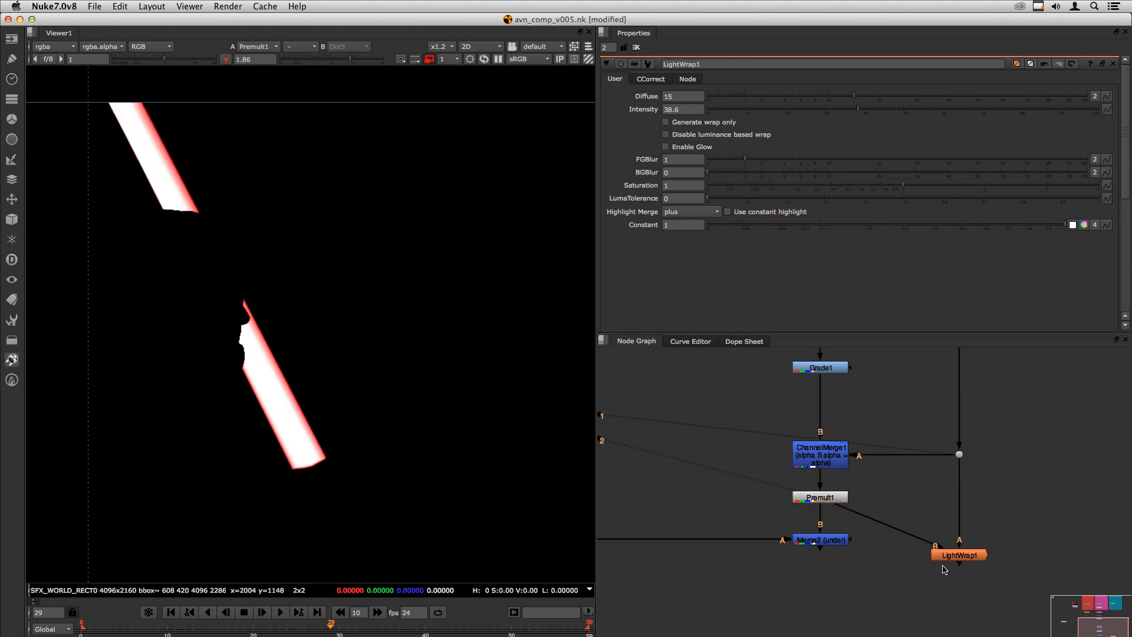
pyautogui.click(963, 557)
pyautogui.press('2')
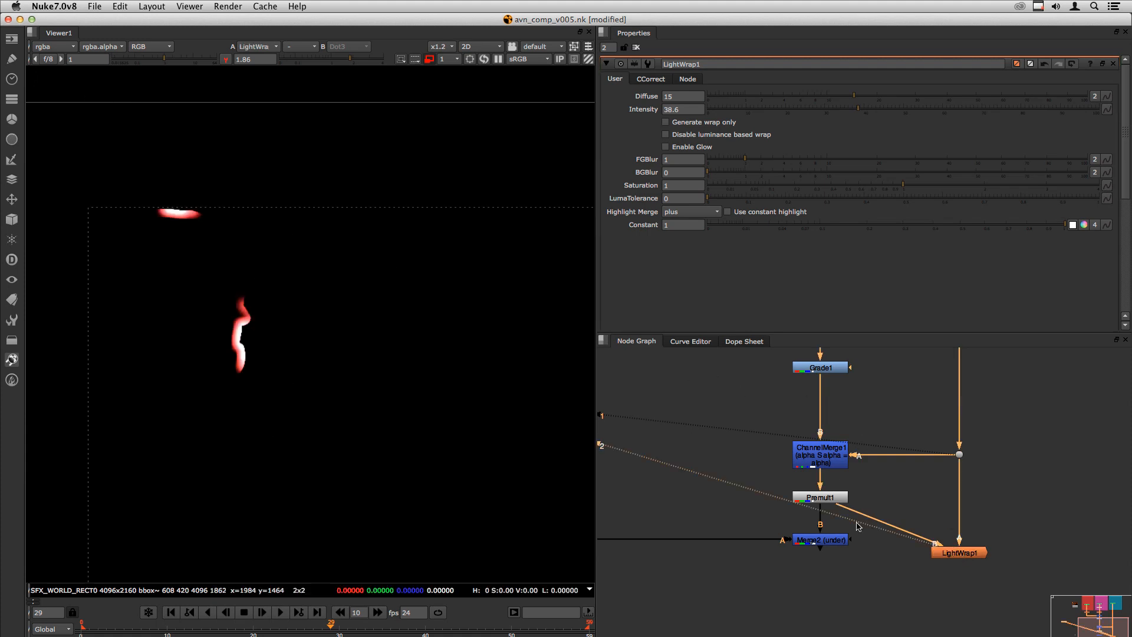
pyautogui.moveTo(959, 556); pyautogui.dragTo(961, 547)
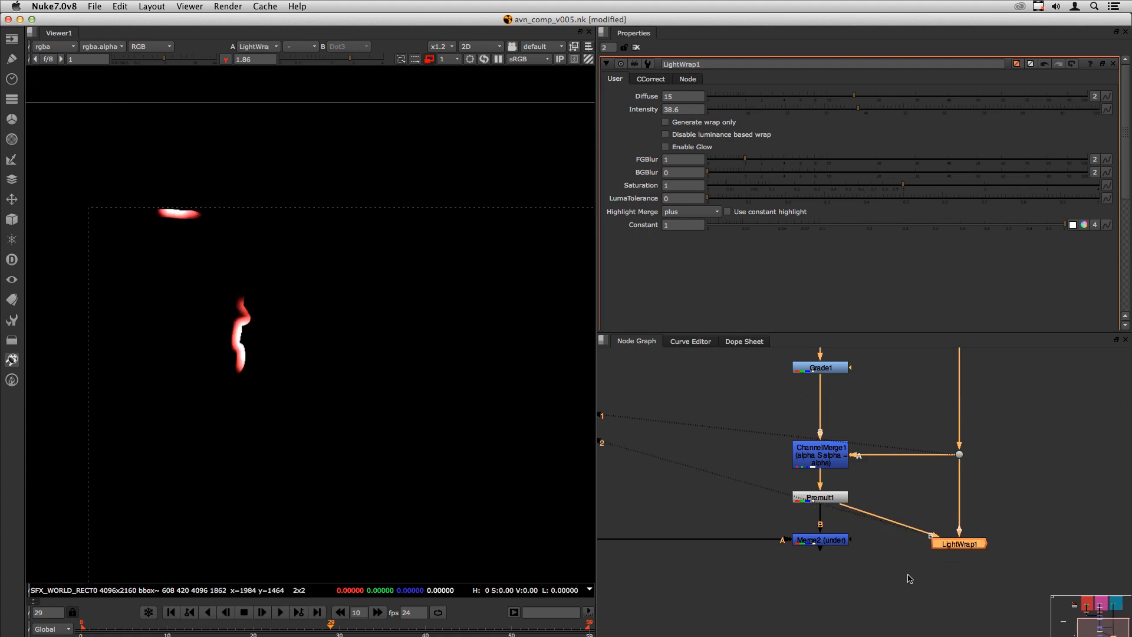
pyautogui.click(823, 540)
pyautogui.press('2')
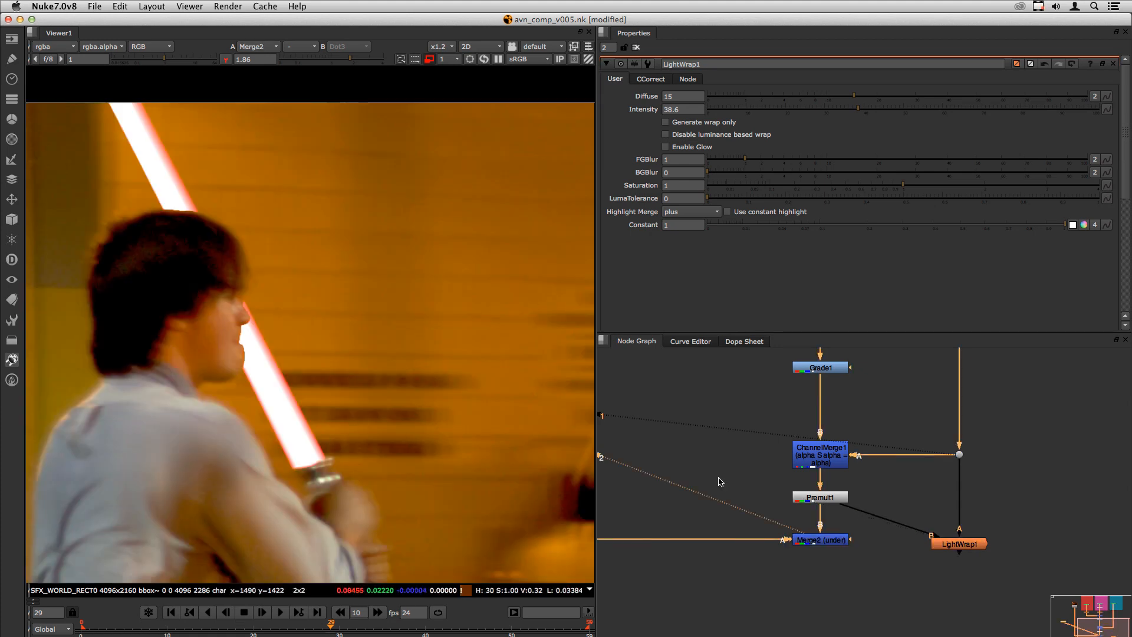
# Add a Merge node below Merge2, with LightWrap1 feeding its A input and Merge2 its B input
pyautogui.click(905, 582)
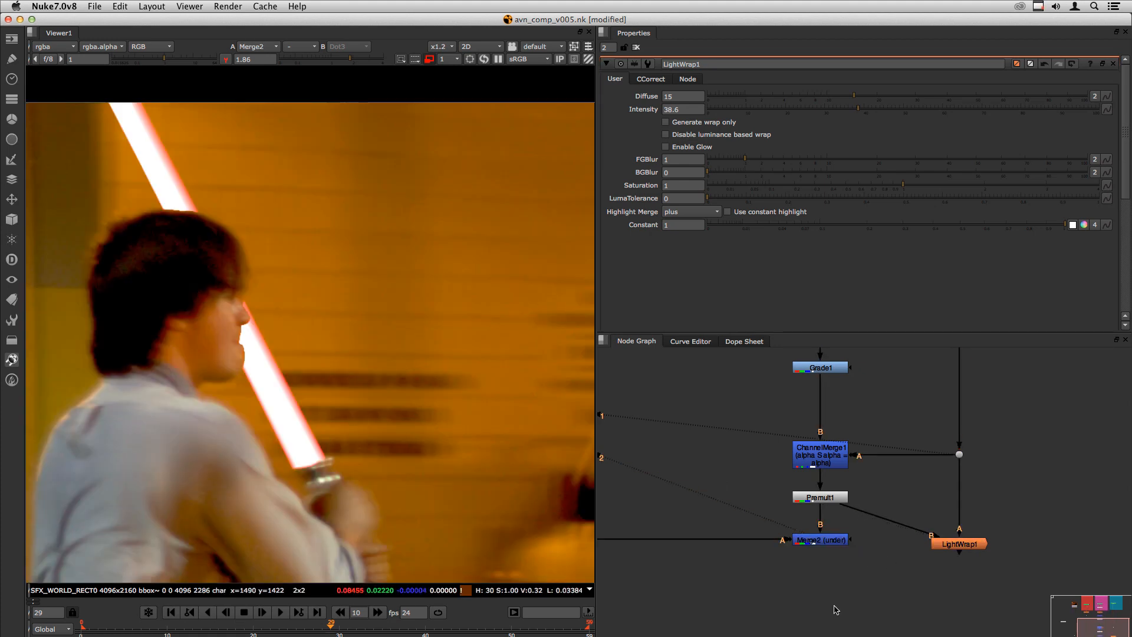
pyautogui.press('m')
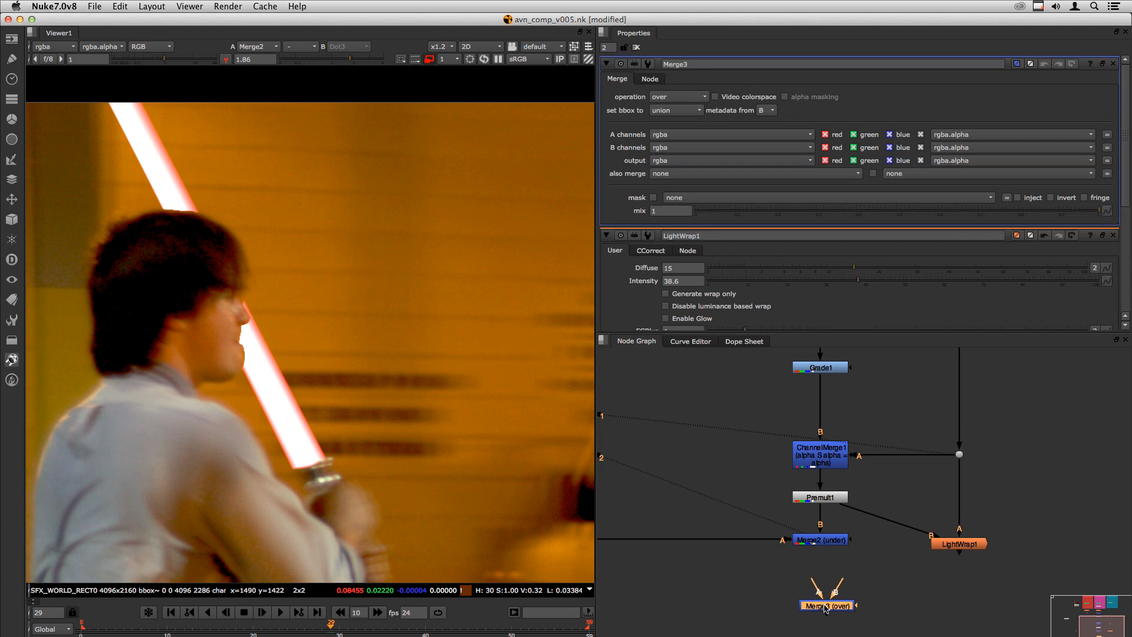
pyautogui.moveTo(824, 607); pyautogui.dragTo(773, 505, button='middle')
pyautogui.moveTo(765, 475); pyautogui.dragTo(768, 440)
pyautogui.moveTo(782, 503); pyautogui.dragTo(775, 508)
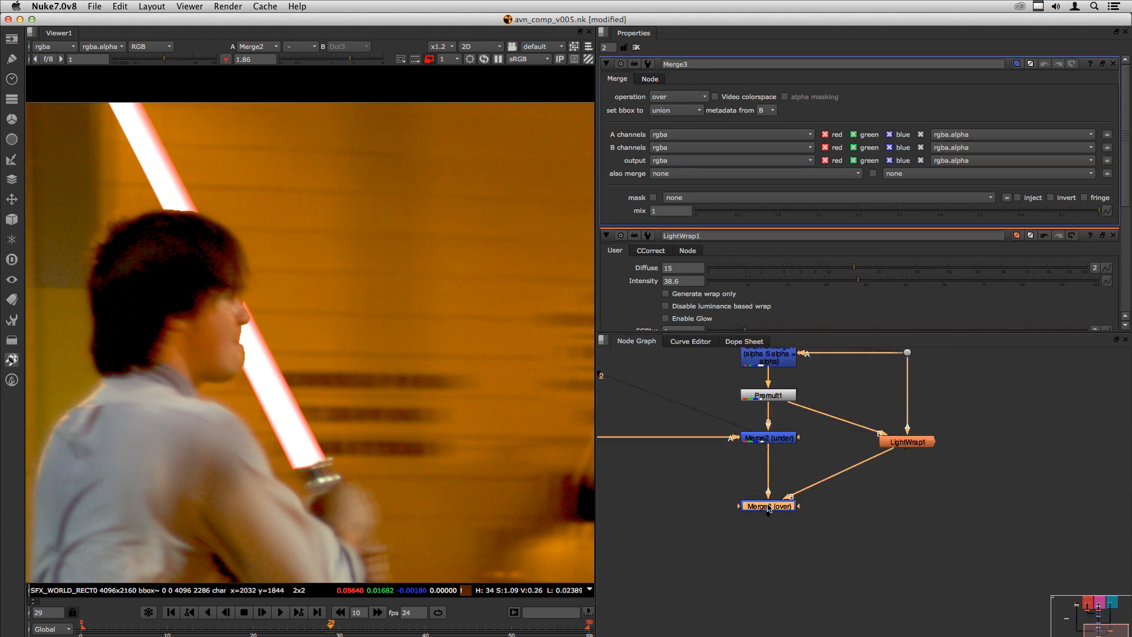
# Set Merge3's operation to plus and view its result
pyautogui.click(658, 98)
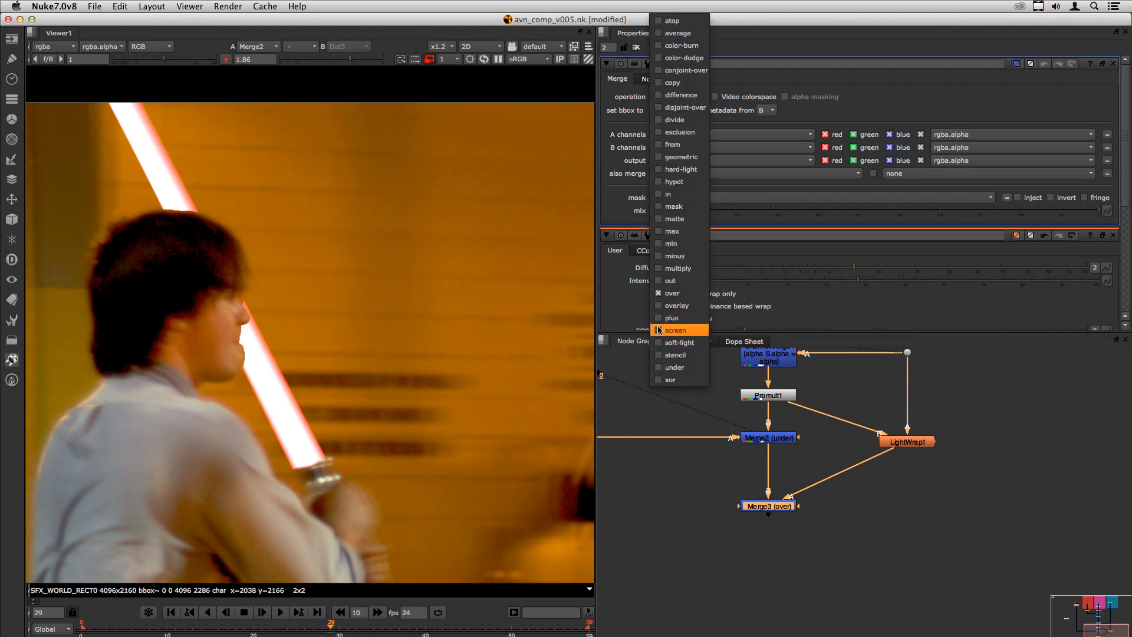
pyautogui.click(659, 323)
pyautogui.click(772, 578)
pyautogui.click(768, 508)
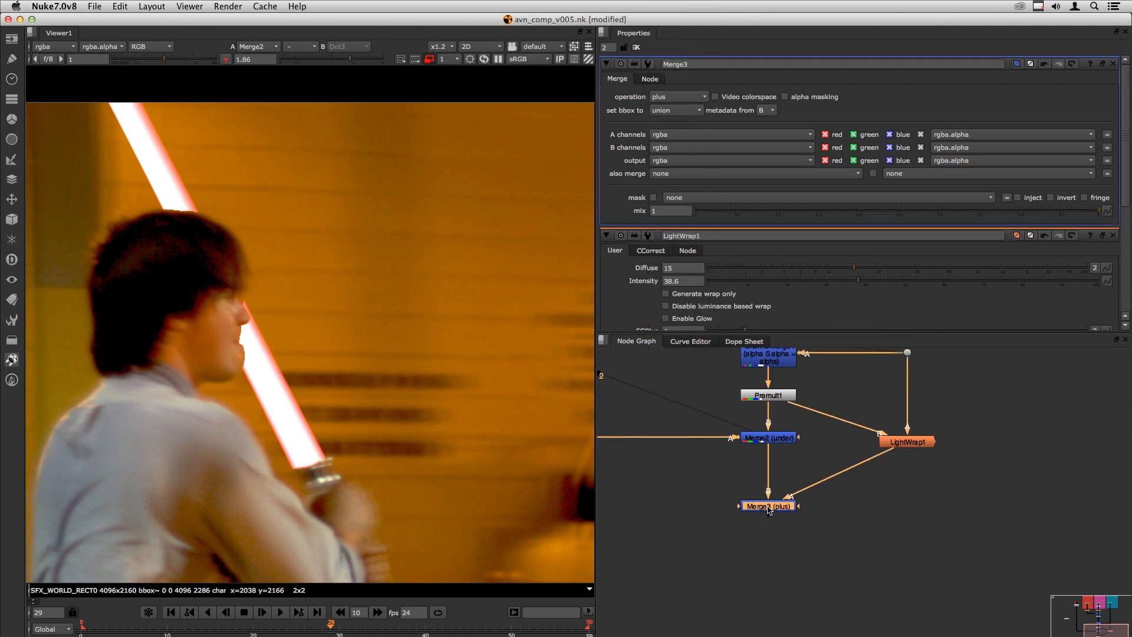
pyautogui.press('2')
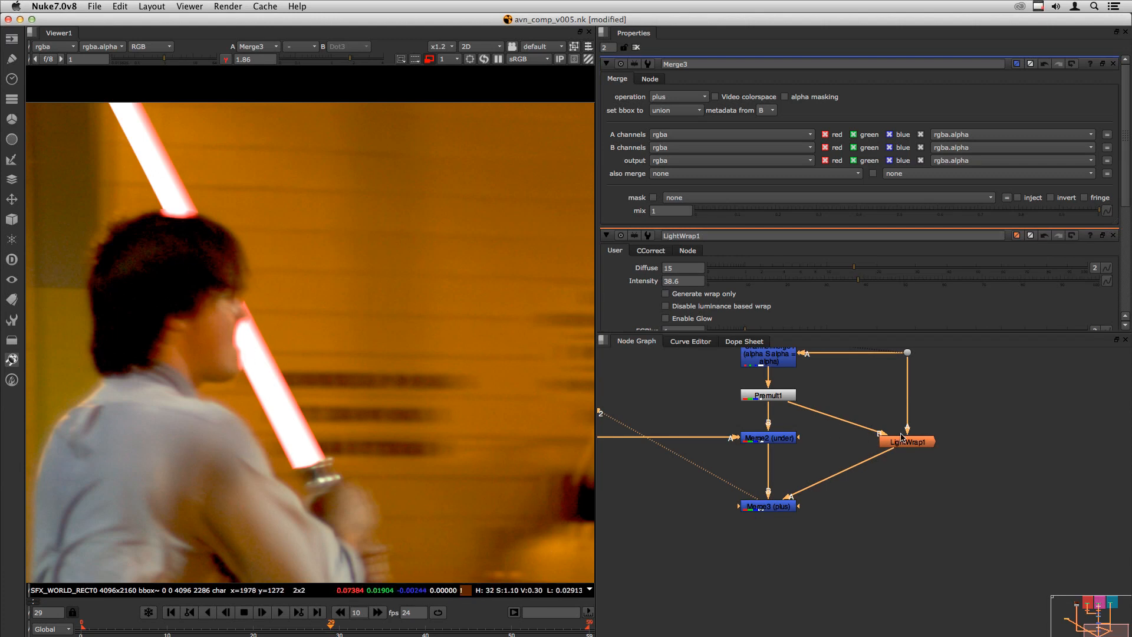
# Align LightWrap1 with Premult1 and route its output to Merge3's A input through a corner dot
pyautogui.moveTo(906, 442); pyautogui.dragTo(906, 396)
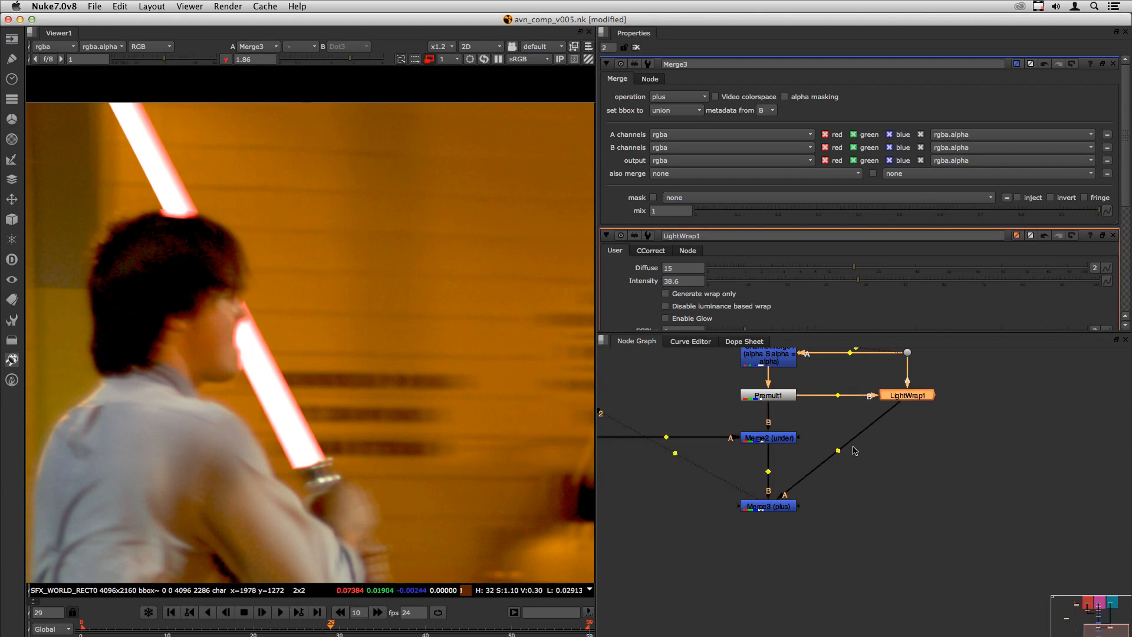
pyautogui.keyDown('ctrl'); pyautogui.moveTo(838, 450); pyautogui.dragTo(906, 505); pyautogui.keyUp('ctrl')
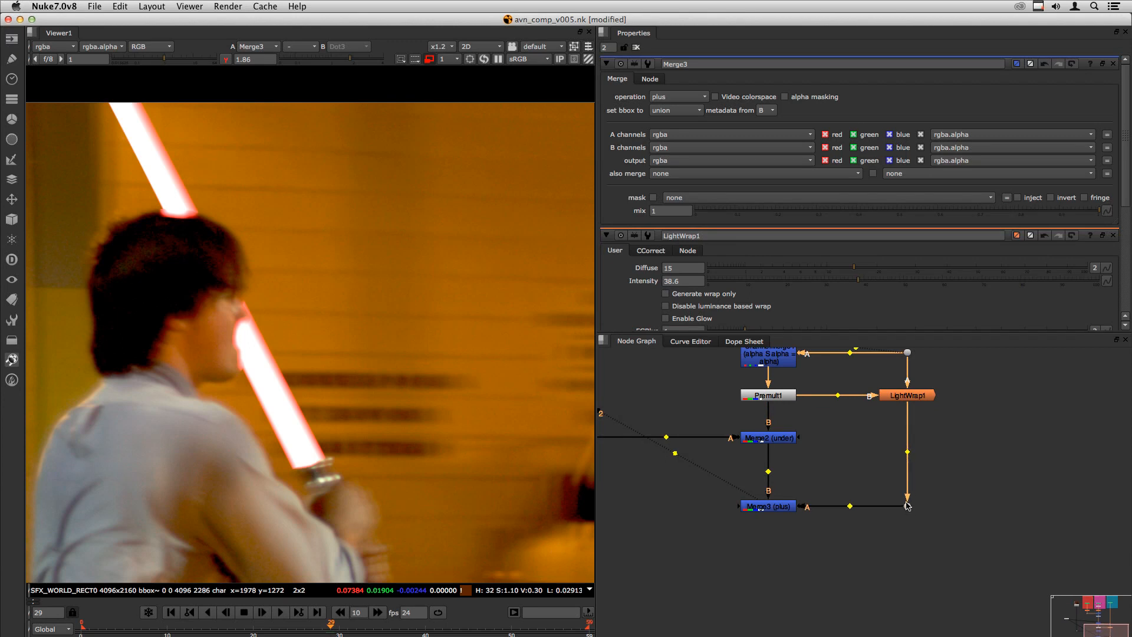
pyautogui.click(903, 405)
# Set LightWrap1's Diffuse to 17 and Intensity to 9.4, and inspect the wrap along the actor's face
pyautogui.doubleClick(905, 396)
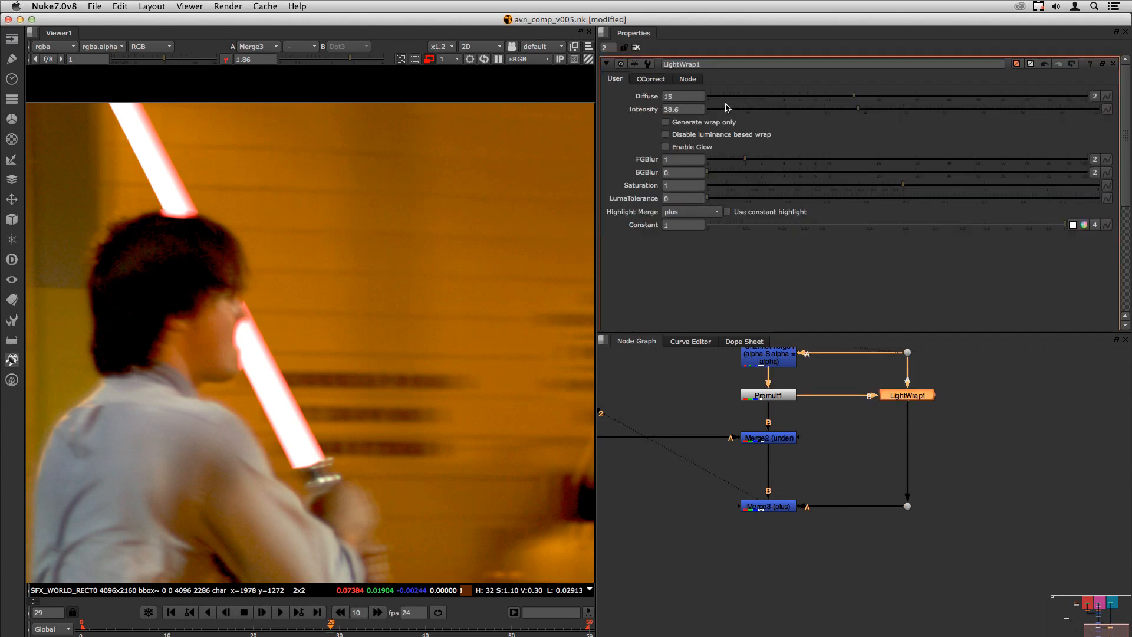
pyautogui.moveTo(715, 95); pyautogui.dragTo(968, 87)
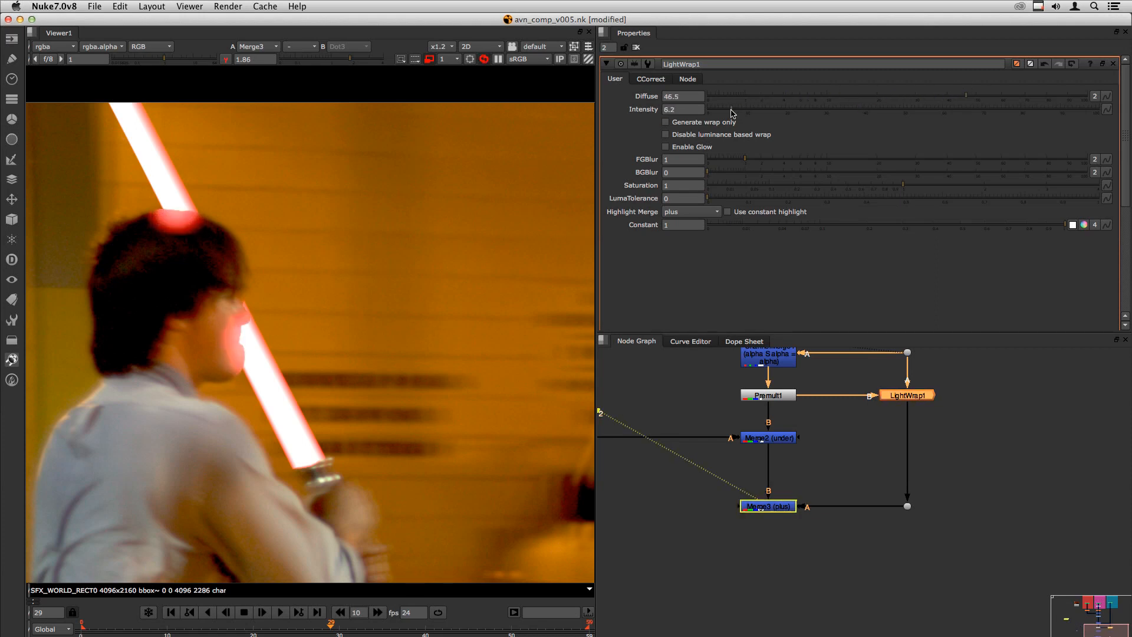
pyautogui.click(718, 135)
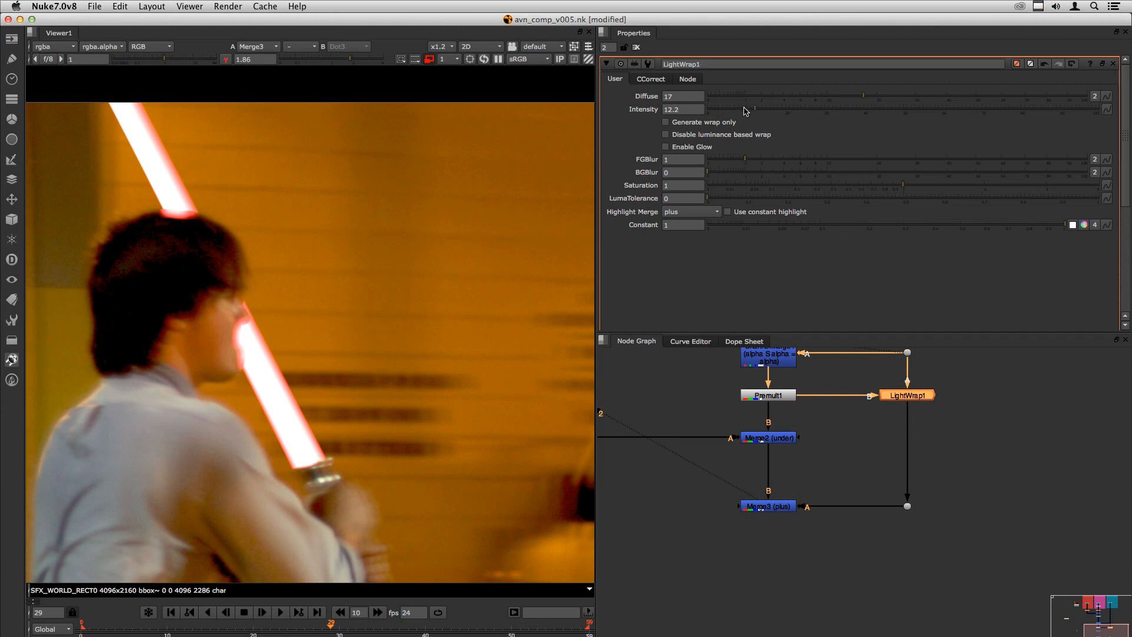
pyautogui.moveTo(749, 109)
pyautogui.mouseDown()
pyautogui.moveTo(801, 105)
pyautogui.moveTo(717, 105)
pyautogui.moveTo(744, 106)
pyautogui.mouseUp()
pyautogui.click(877, 429)
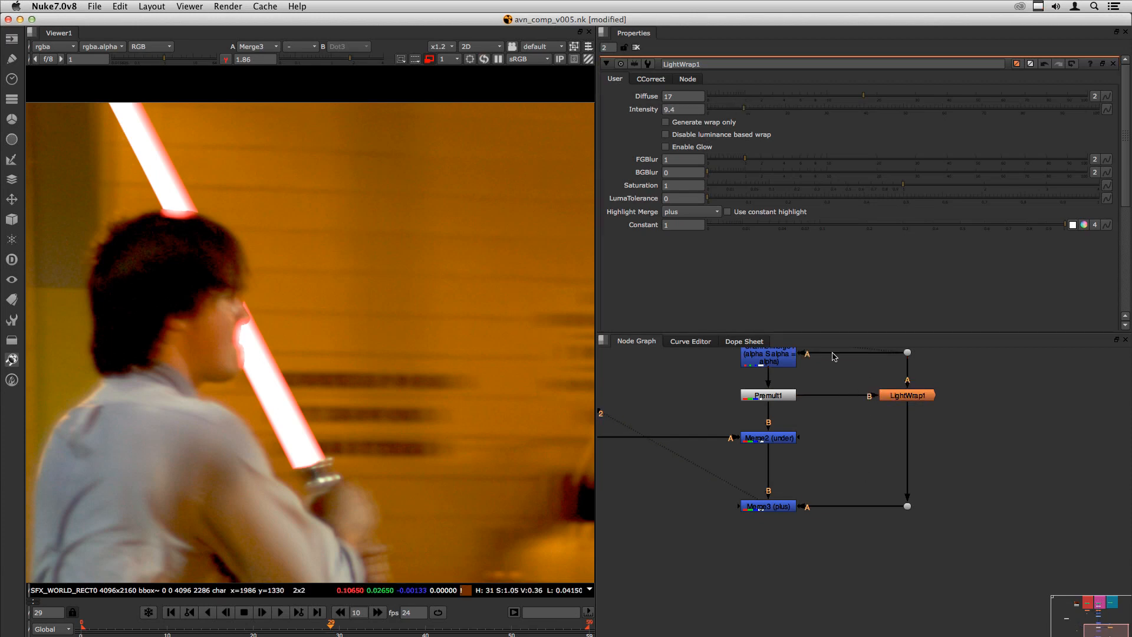
pyautogui.scroll(4, 233, 345)
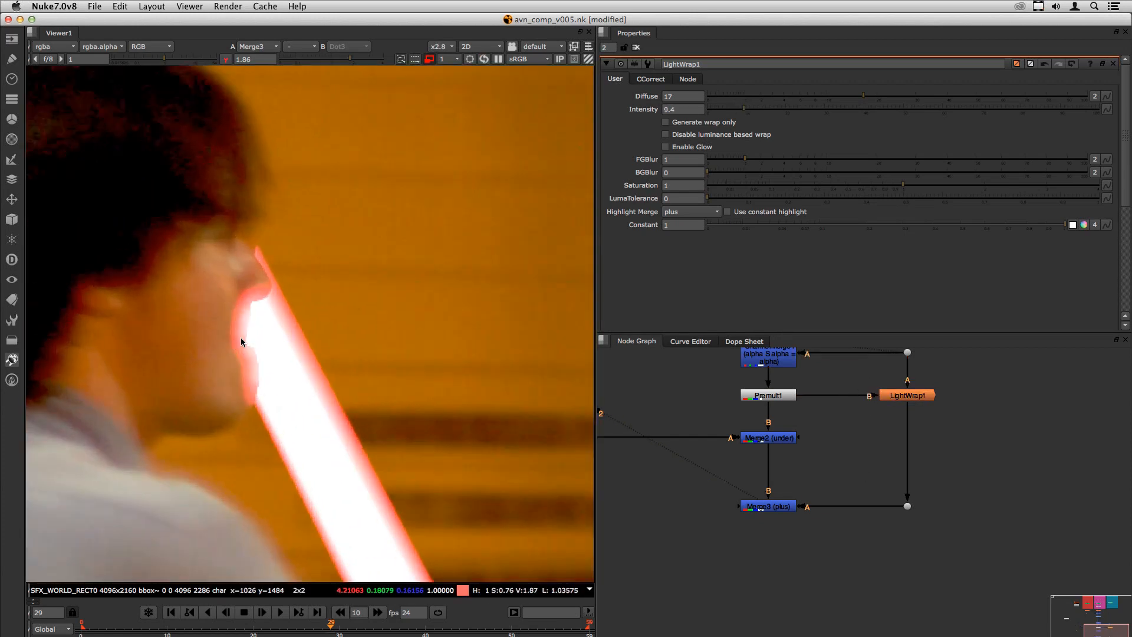
pyautogui.scroll(-4, 251, 284)
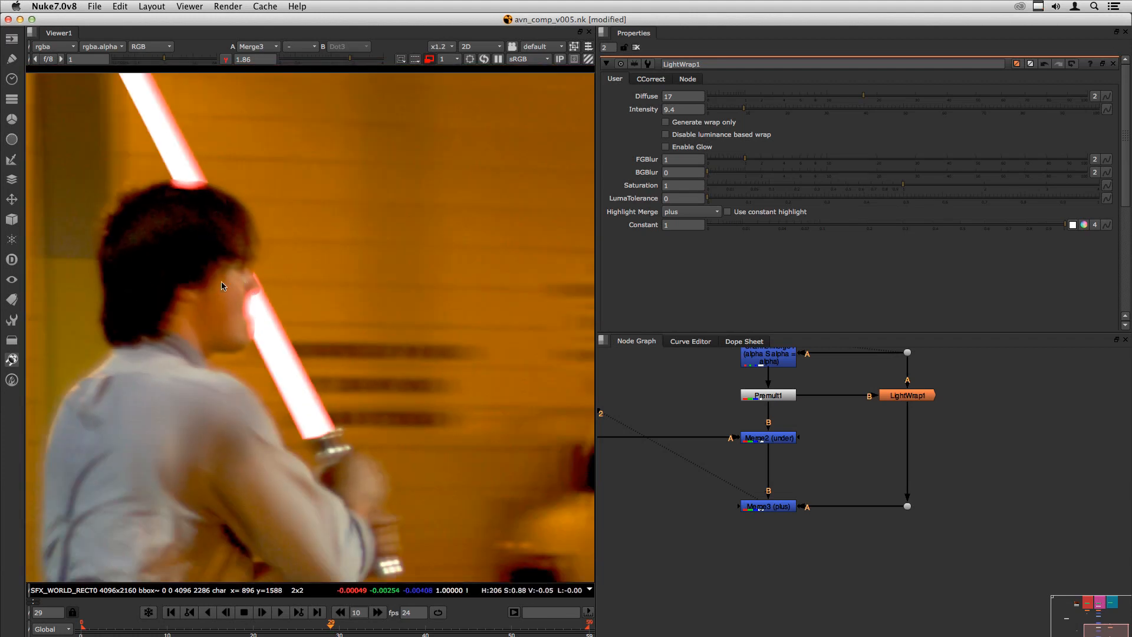
# Move Premult1, LightWrap1, Merge2, Merge3 and their dots down to make room below ChannelMerge1
pyautogui.moveTo(874, 424); pyautogui.dragTo(754, 485, button='middle')
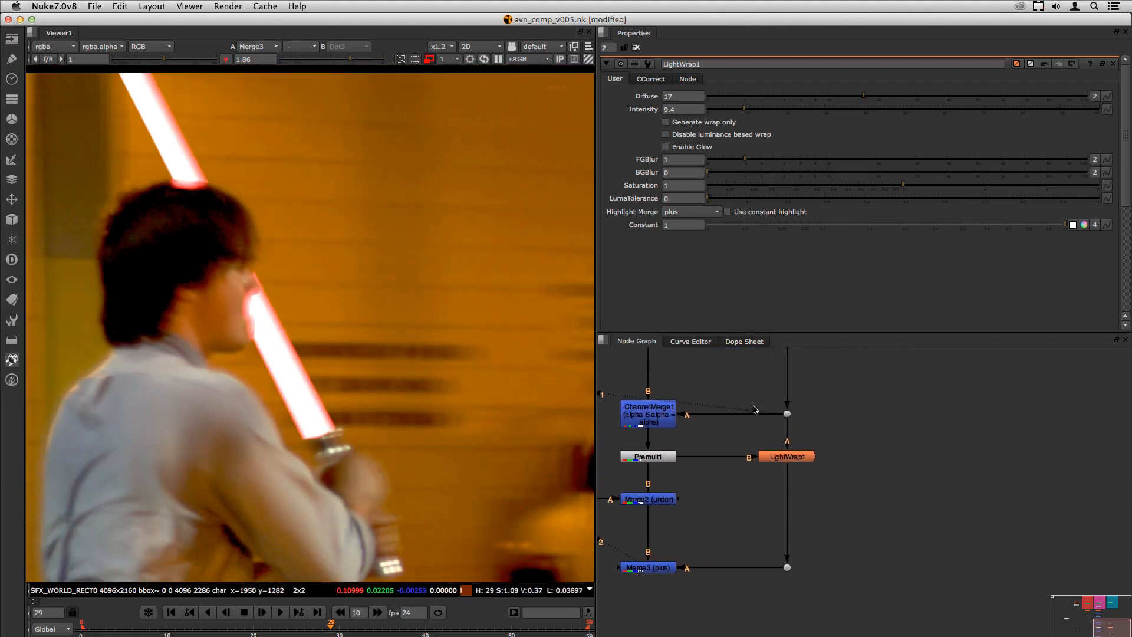
pyautogui.press('space')
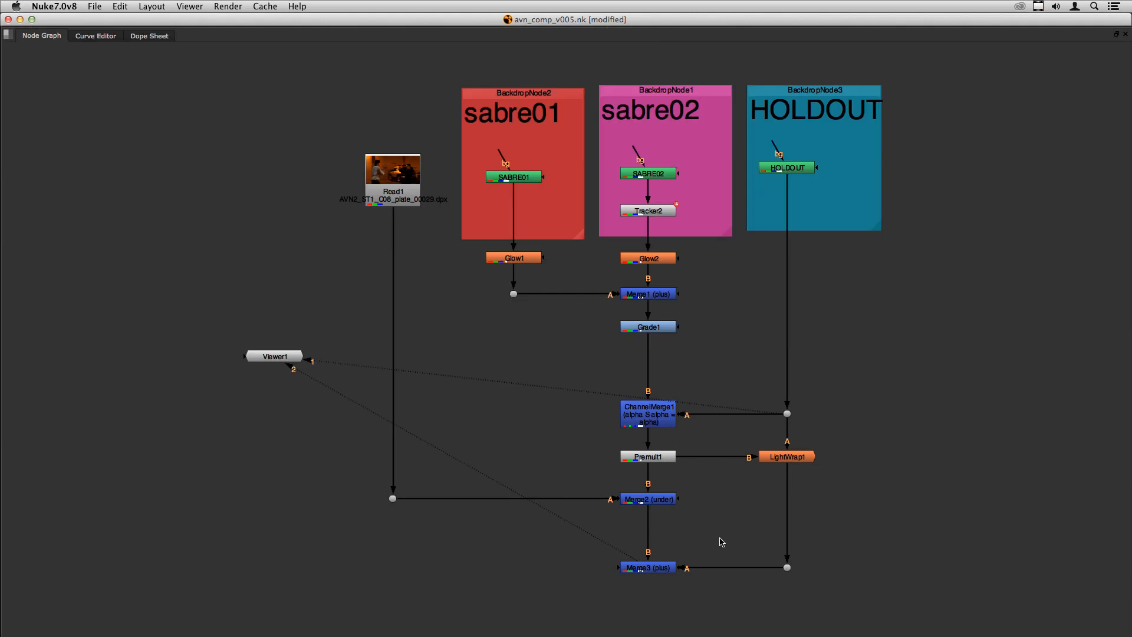
pyautogui.moveTo(858, 606); pyautogui.dragTo(273, 432)
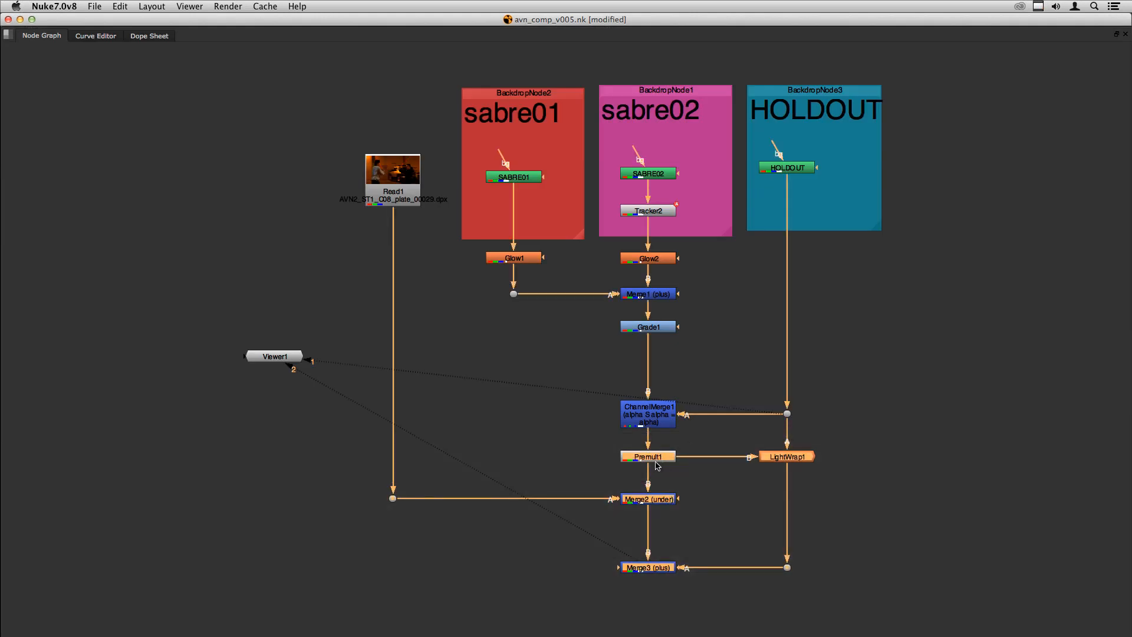
pyautogui.moveTo(656, 462); pyautogui.dragTo(655, 521)
pyautogui.moveTo(639, 449); pyautogui.dragTo(580, 305, button='middle')
pyautogui.click(817, 354)
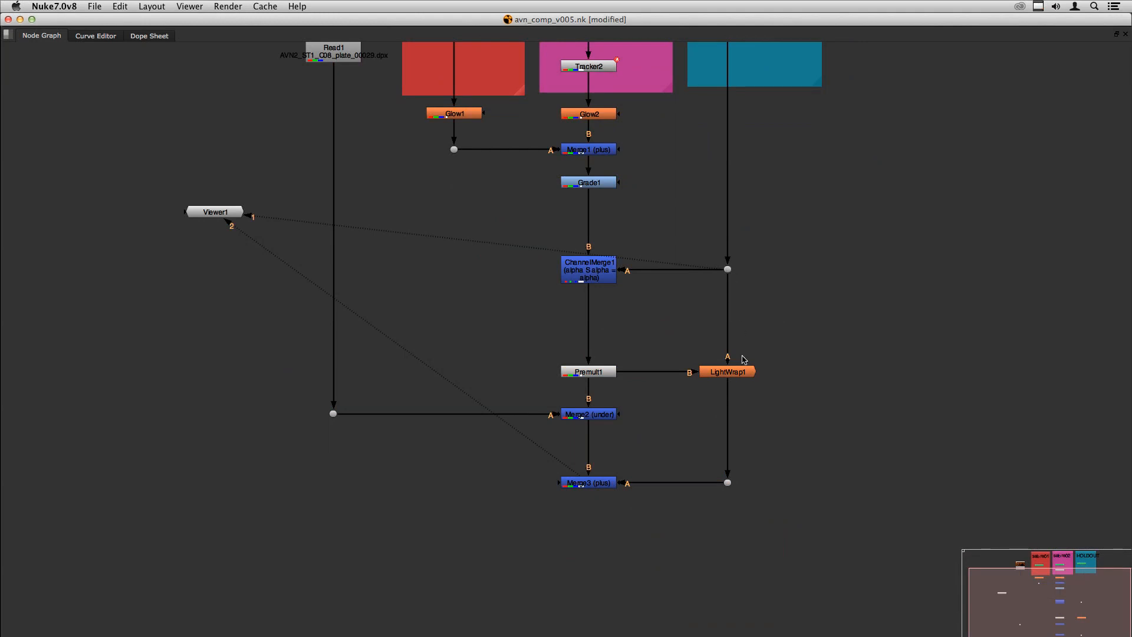
pyautogui.press('space')
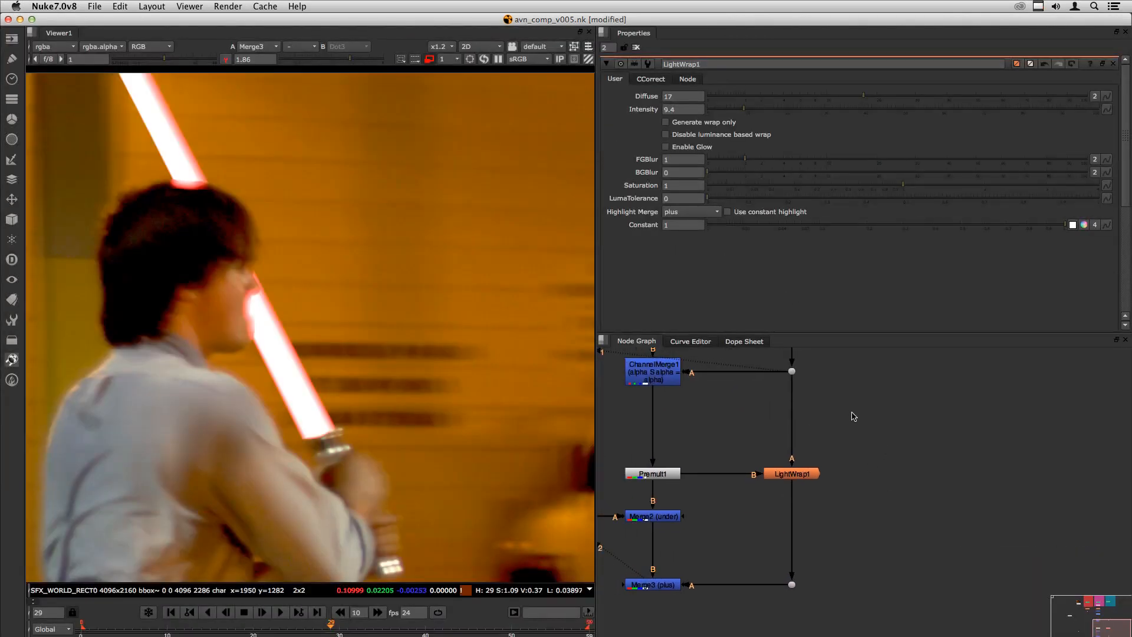
# Insert a Blur node between the HOLDOUT dot and LightWrap1's A input, and limit it to the alpha channel
pyautogui.press('b')
pyautogui.moveTo(852, 414); pyautogui.dragTo(794, 425)
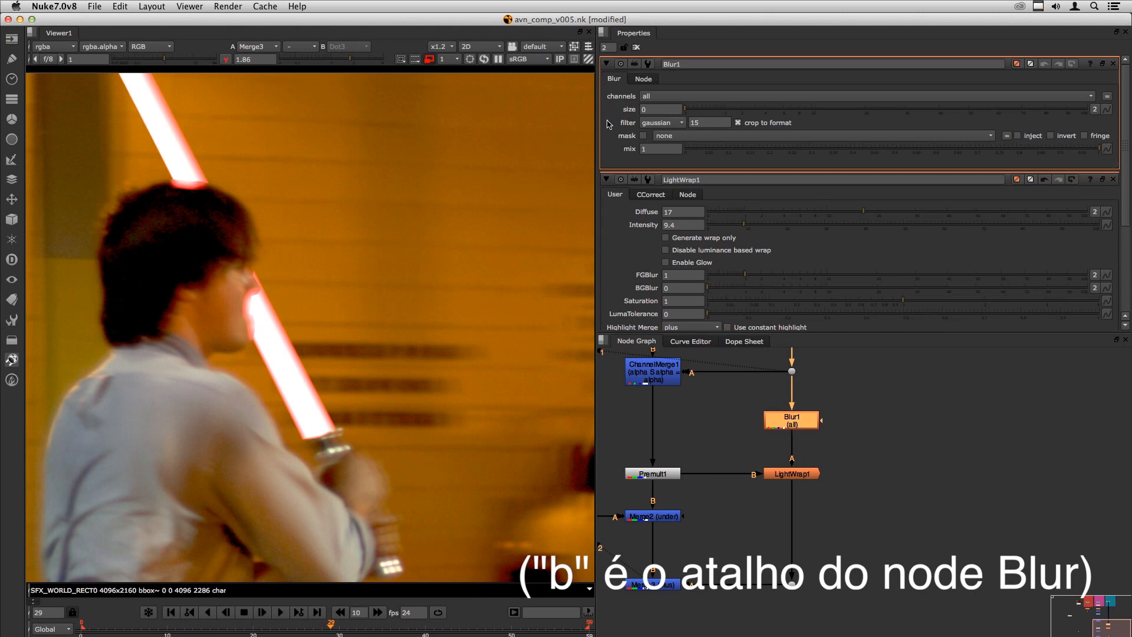
pyautogui.click(642, 97)
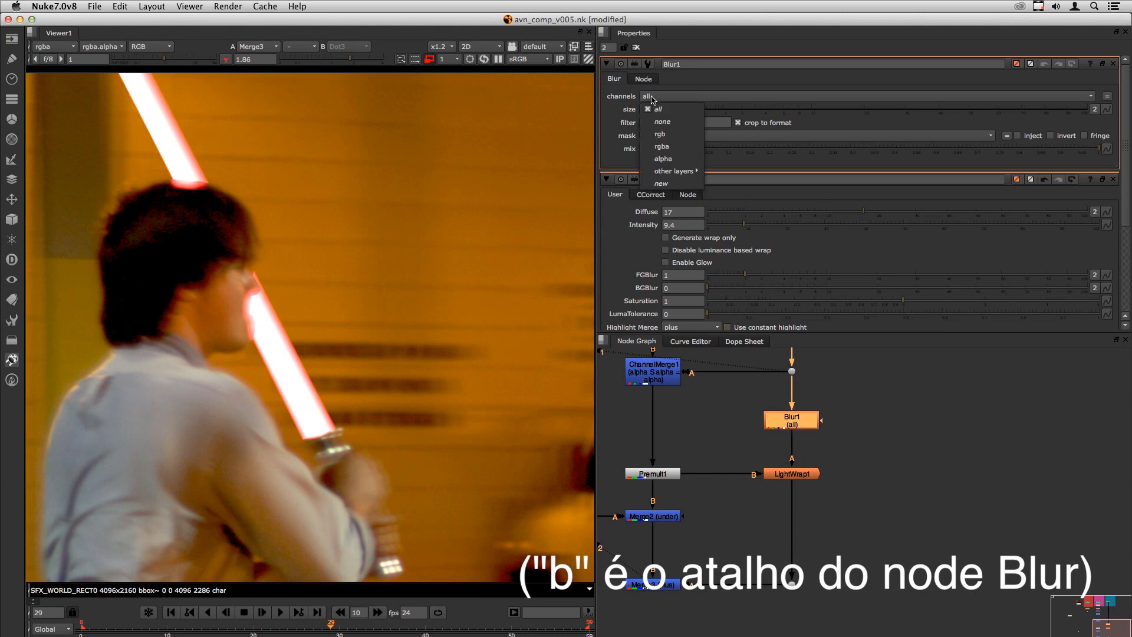
pyautogui.click(653, 159)
# Try a Blur1 size of 4 on the actor's face edge, and settle on 3
pyautogui.click(653, 110)
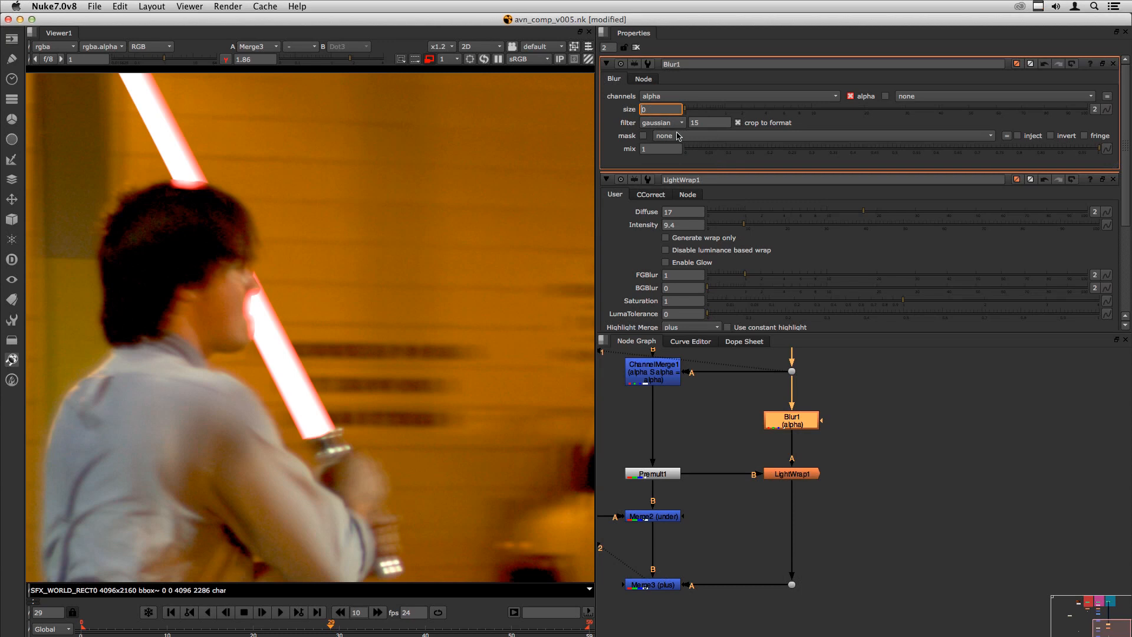
pyautogui.write('4')
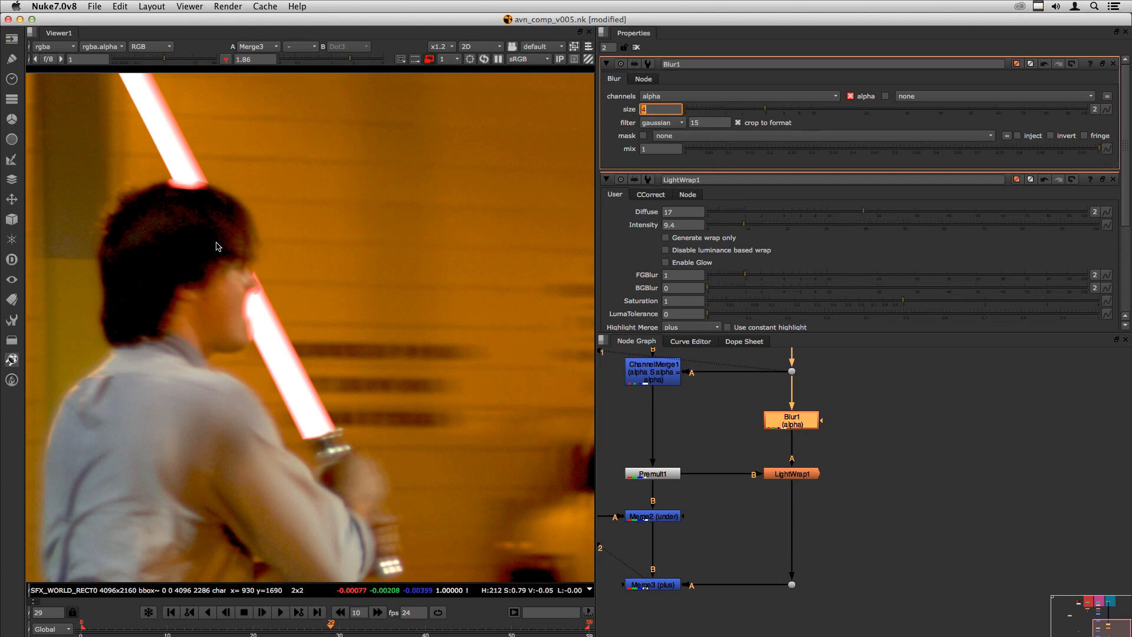
pyautogui.scroll(5, 252, 311)
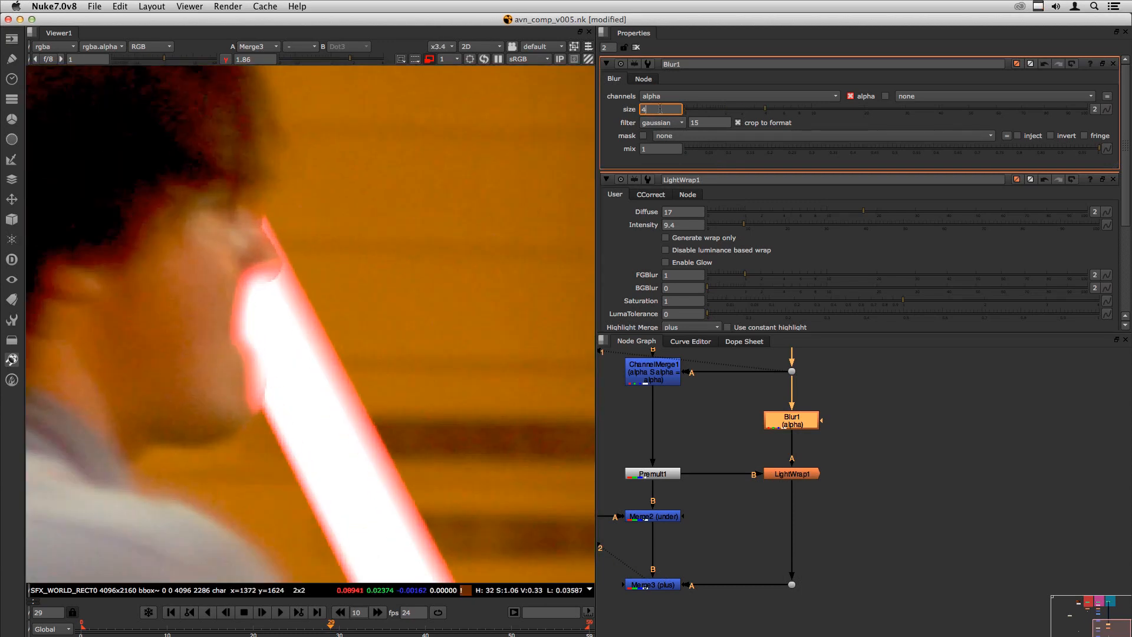
pyautogui.write('3')
pyautogui.press('Return')
# Toggle Grade1 off and on to compare its effect on the sabre along the actor's face
pyautogui.click(737, 425)
pyautogui.moveTo(715, 384)
pyautogui.mouseDown(button='middle')
pyautogui.moveTo(747, 383)
pyautogui.moveTo(717, 389)
pyautogui.mouseUp(button='middle')
pyautogui.click(717, 385)
pyautogui.press('d')
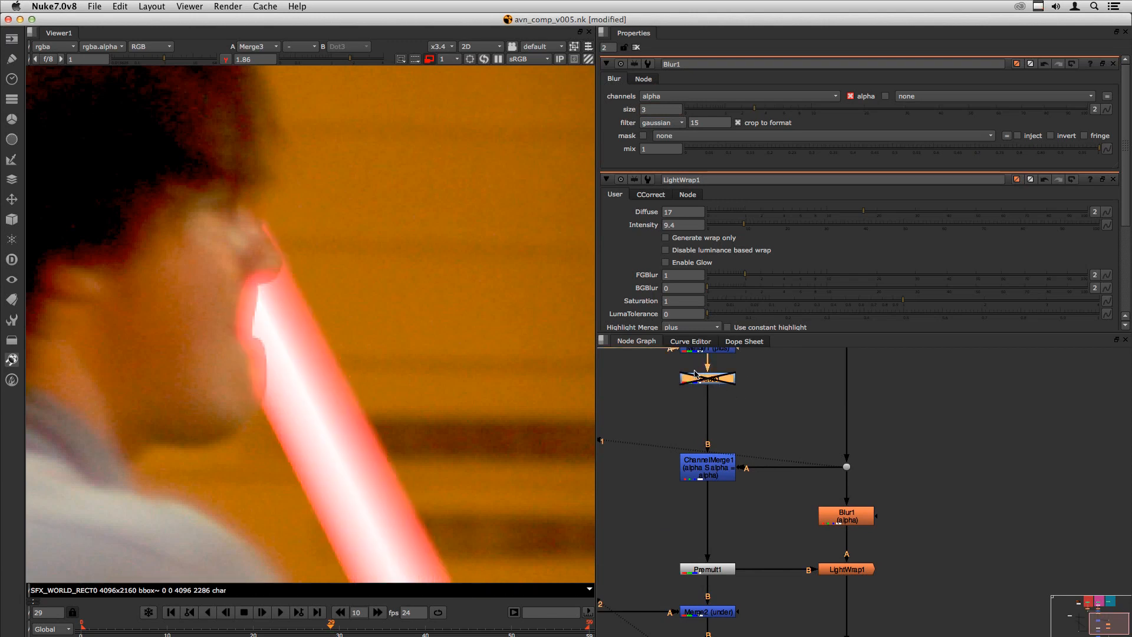
pyautogui.press('d')
pyautogui.press('d')
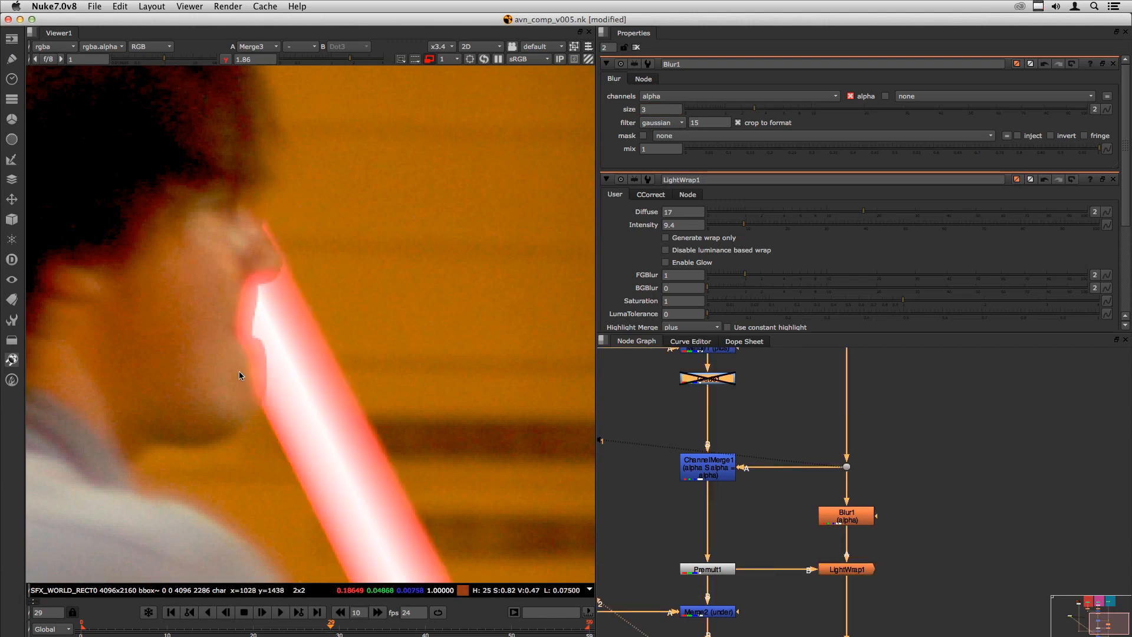
pyautogui.press('d')
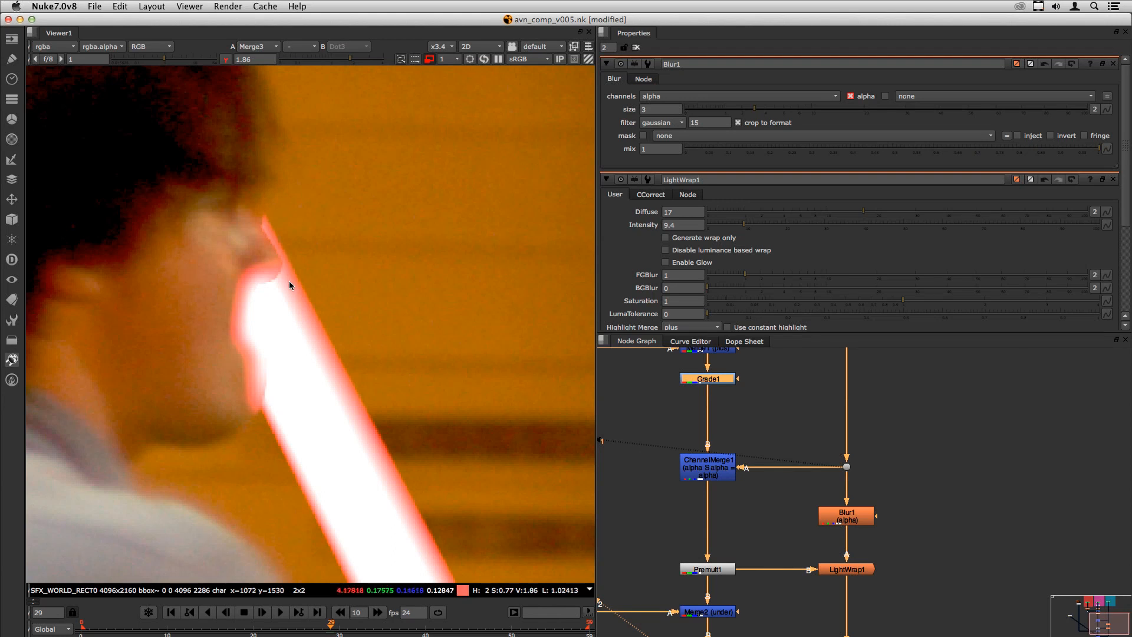
# At frame 36, disable and re-enable LightWrap1 to compare the wrap around the red sabre and the actor's hands
pyautogui.scroll(-5, 289, 280)
pyautogui.scroll(-2, 293, 283)
pyautogui.moveTo(349, 316); pyautogui.dragTo(269, 304, button='middle')
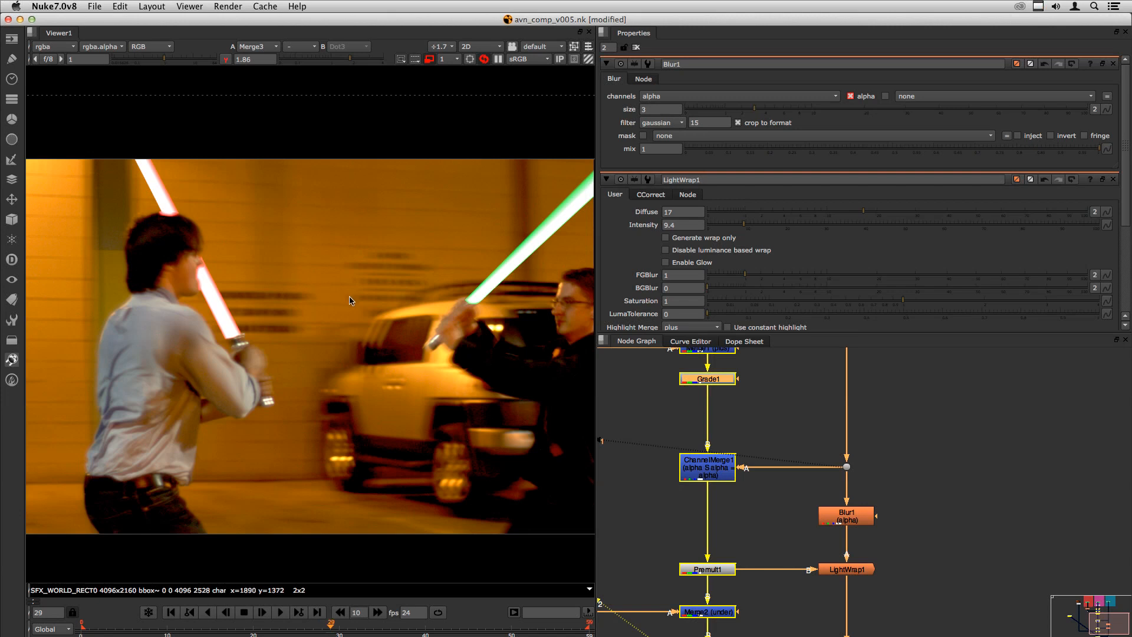
pyautogui.press('Right')
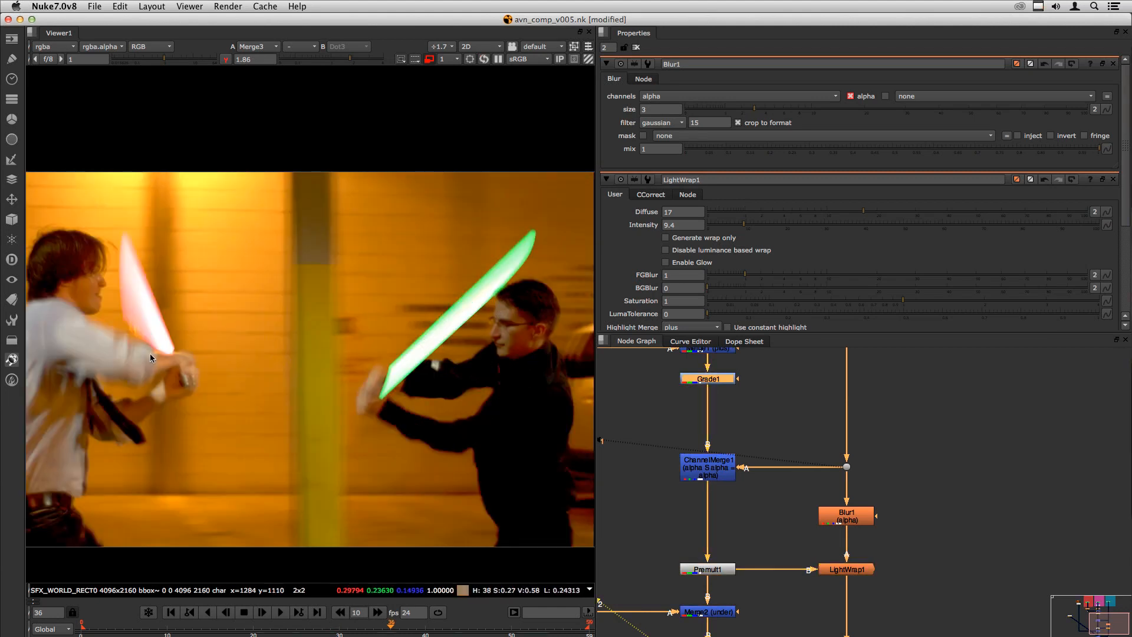
pyautogui.scroll(3, 147, 348)
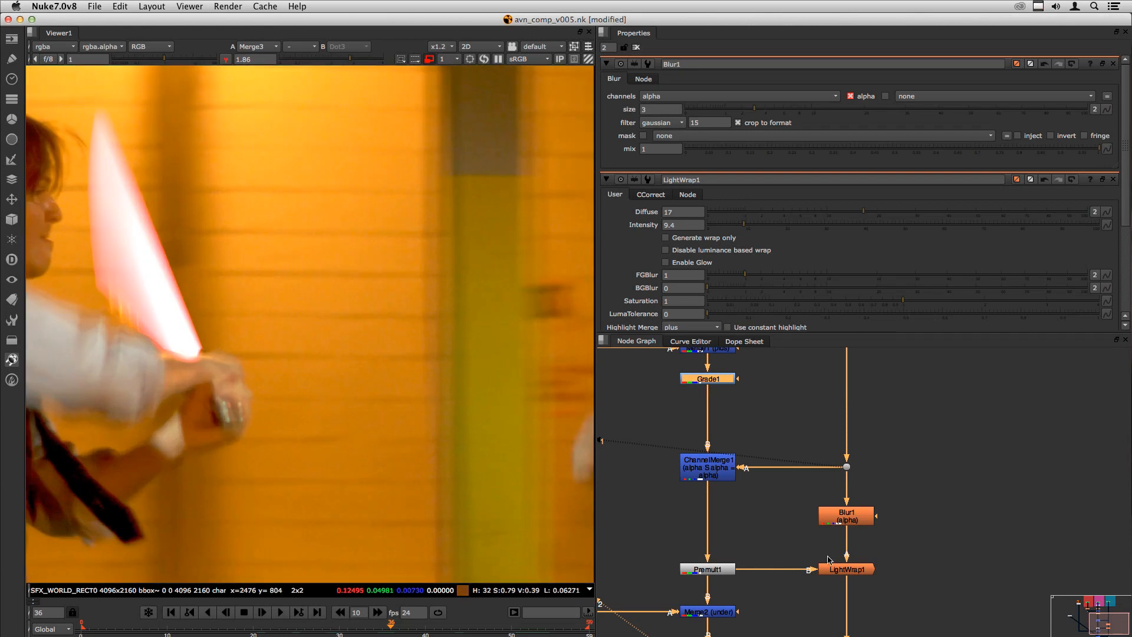
pyautogui.click(851, 583)
pyautogui.click(851, 576)
pyautogui.press('d')
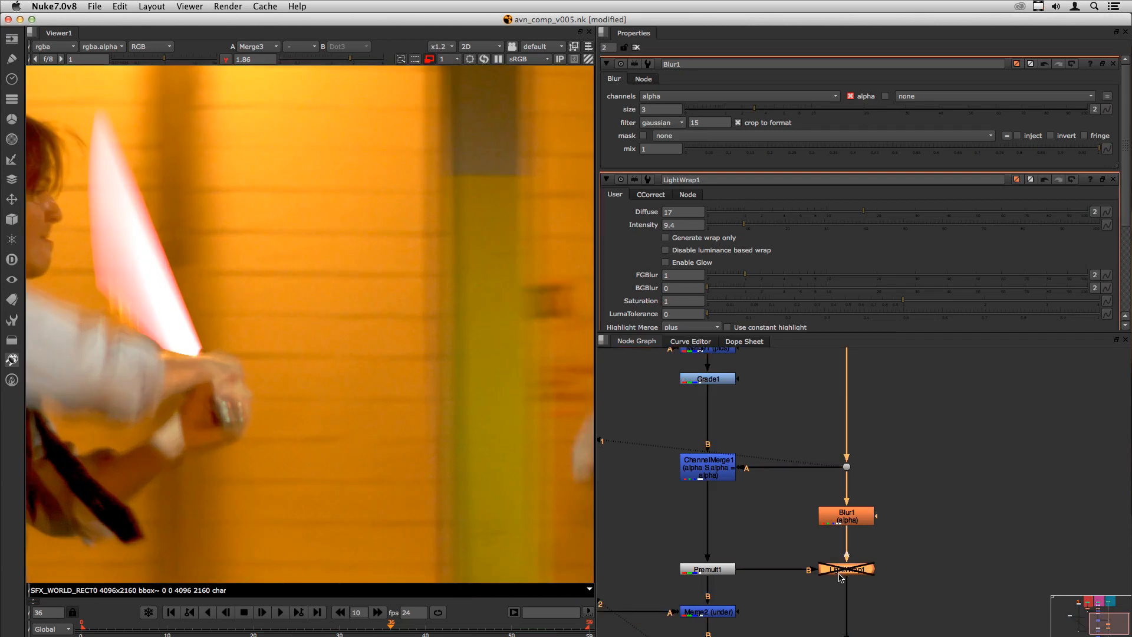
pyautogui.press('d')
pyautogui.press('f')
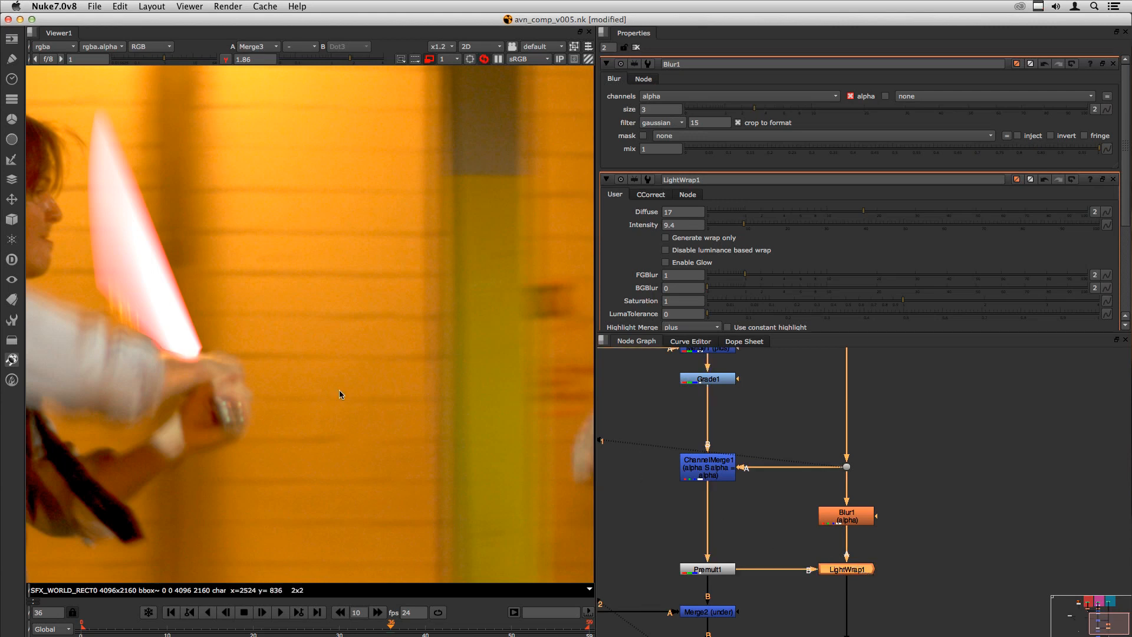
pyautogui.click(790, 498)
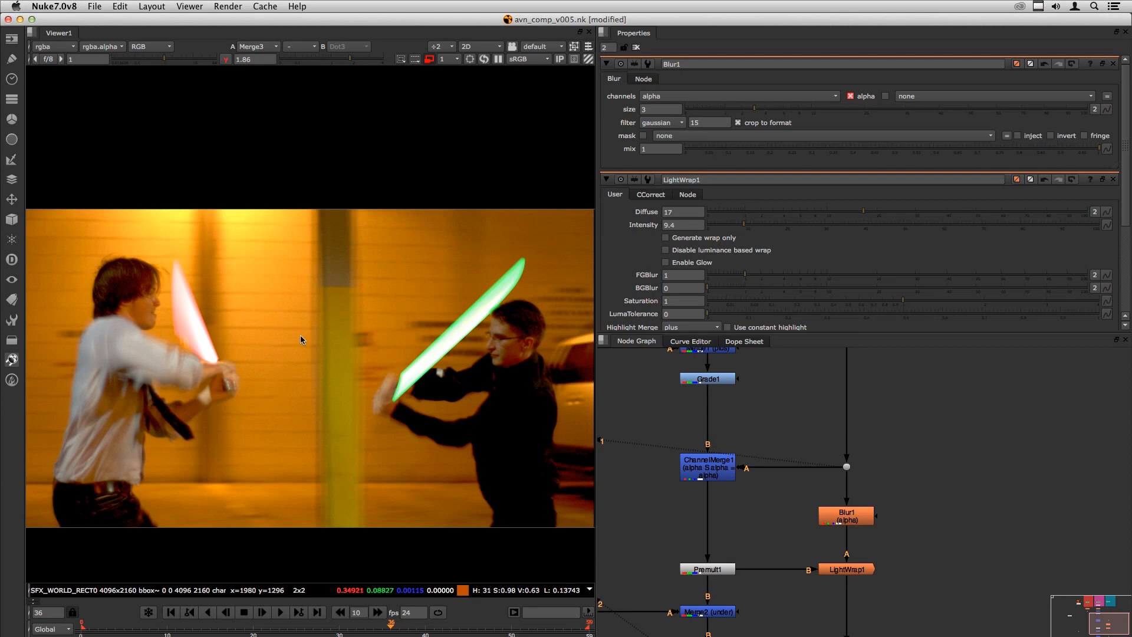
# Go to frame 11 and frame the spot where the red and green sabres cross
pyautogui.click(175, 628)
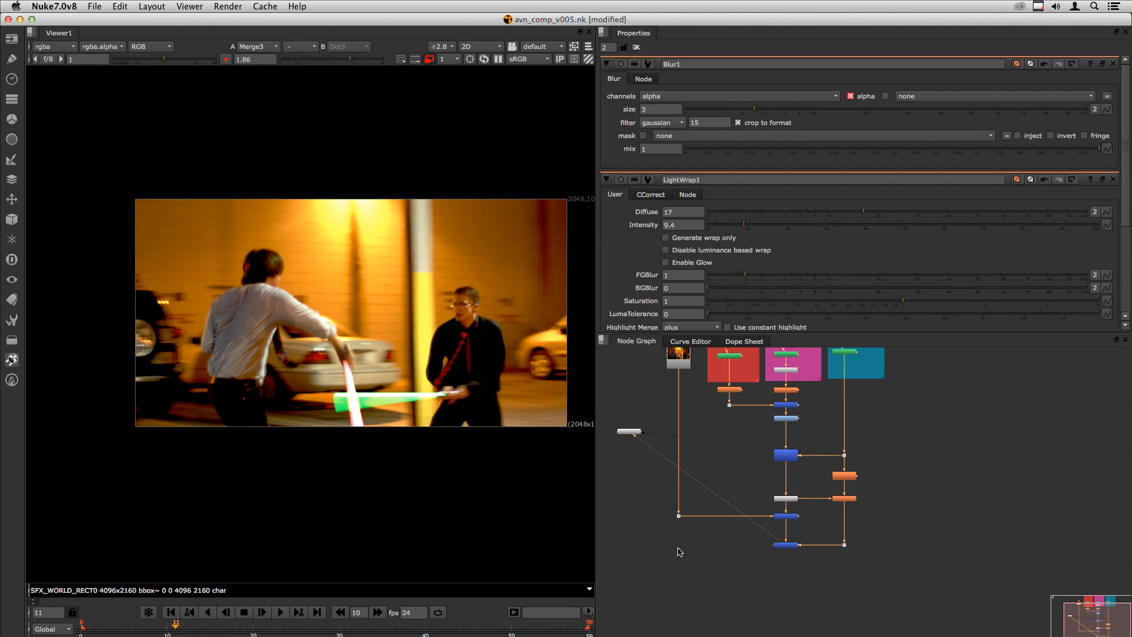
pyautogui.scroll(4, 350, 394)
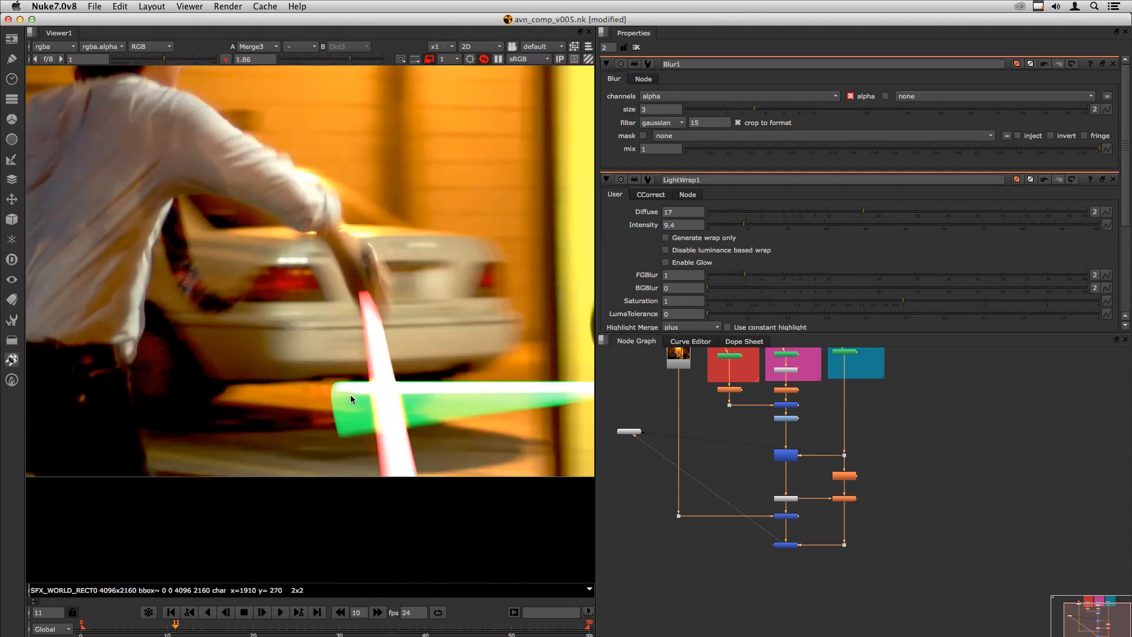
pyautogui.scroll(1, 350, 395)
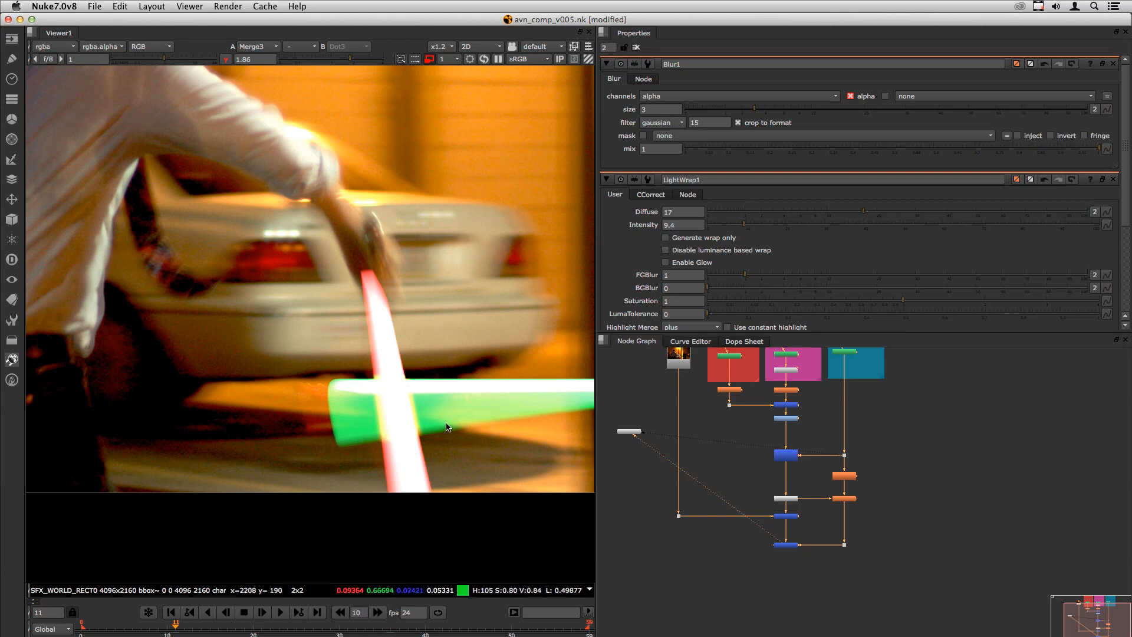
# Move Grade1 down to just above ChannelMerge1, making room below Merge1
pyautogui.scroll(3, 804, 429)
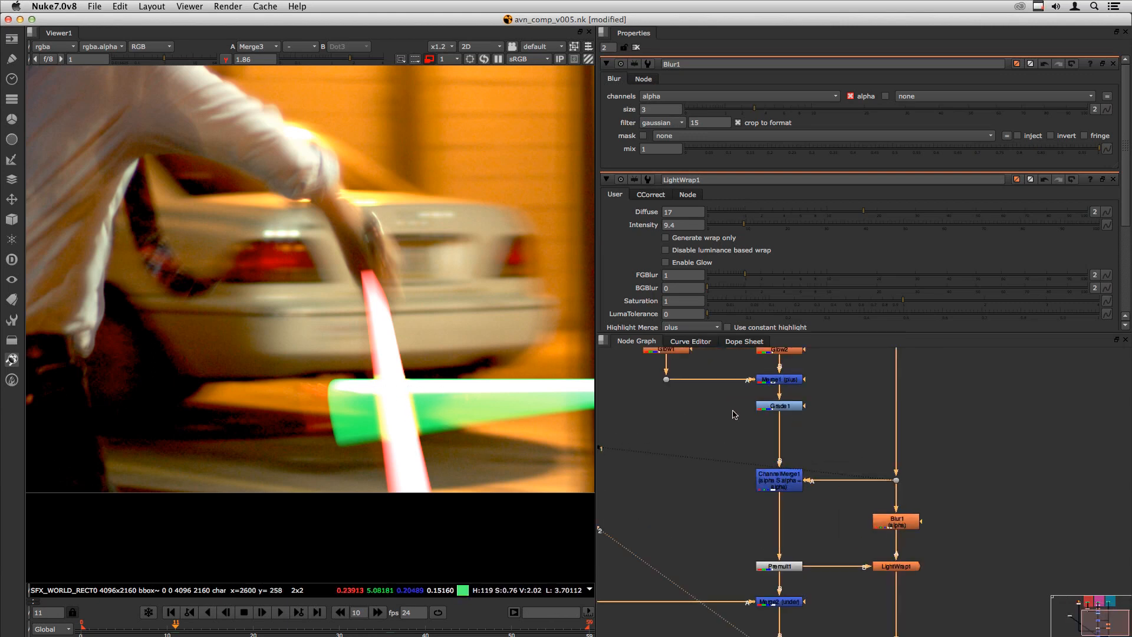
pyautogui.moveTo(733, 414); pyautogui.dragTo(796, 515, button='middle')
pyautogui.scroll(2, 775, 449)
pyautogui.scroll(-3, 821, 495)
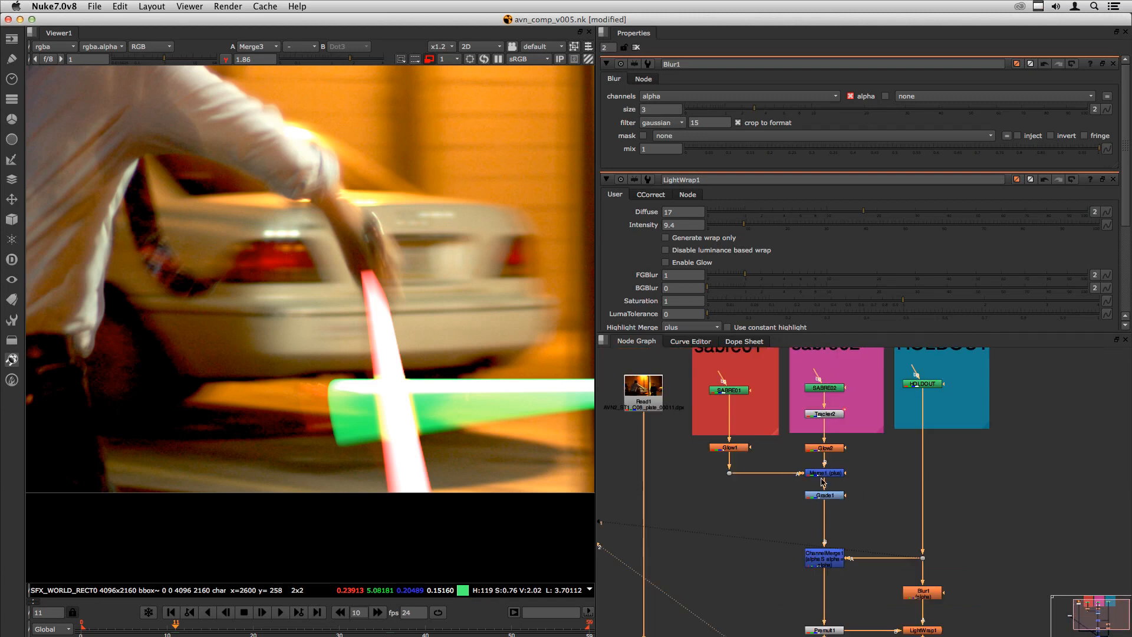
pyautogui.moveTo(820, 500); pyautogui.dragTo(817, 534)
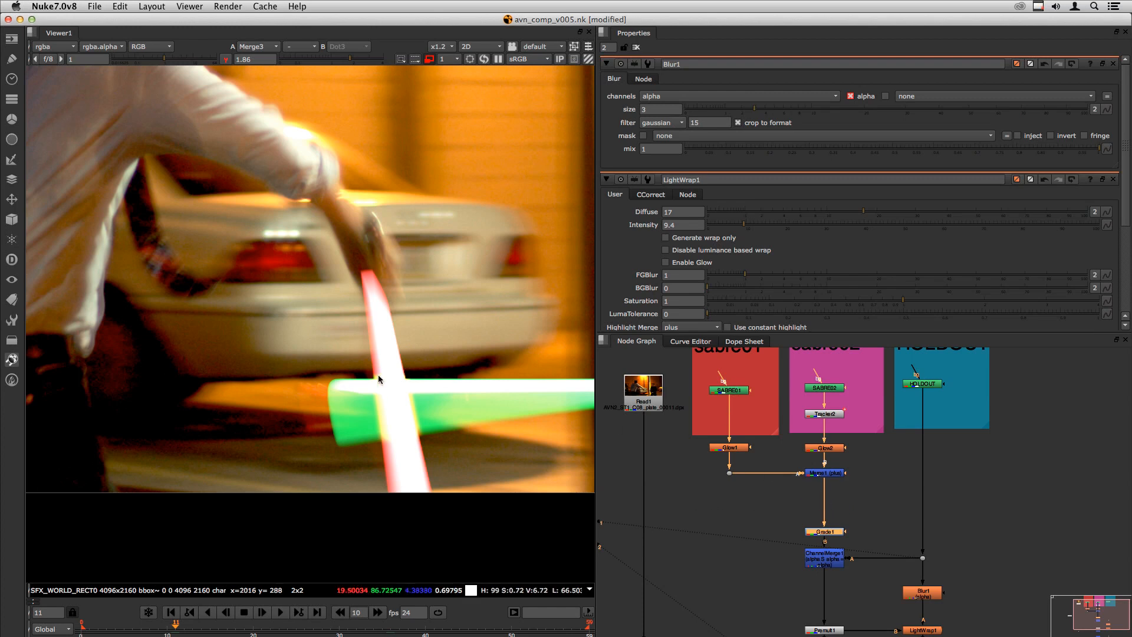
pyautogui.click(745, 520)
# Add a RotoPaint node beside the gap below Merge1 and choose its Brush tool
pyautogui.scroll(3, 774, 513)
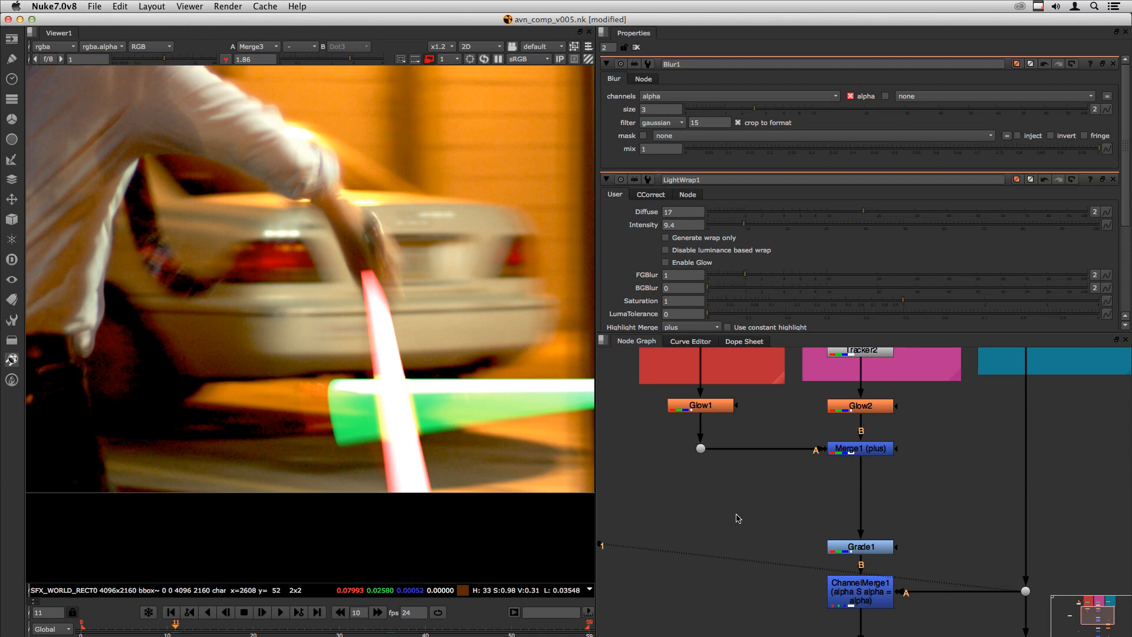
pyautogui.press('p')
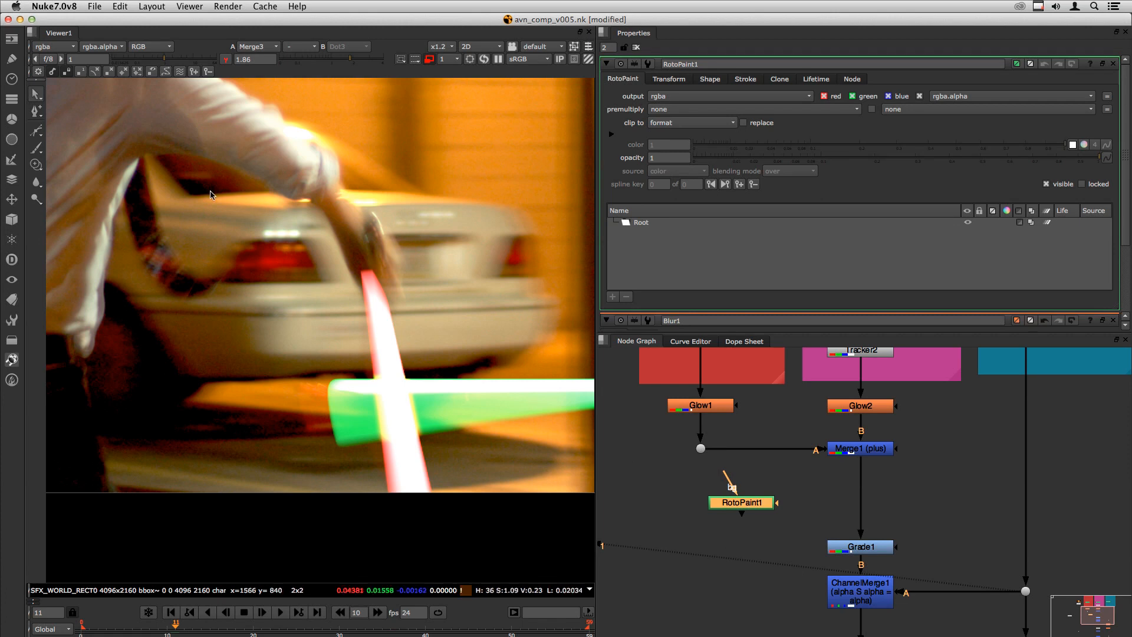
pyautogui.rightClick(36, 147)
pyautogui.click(75, 149)
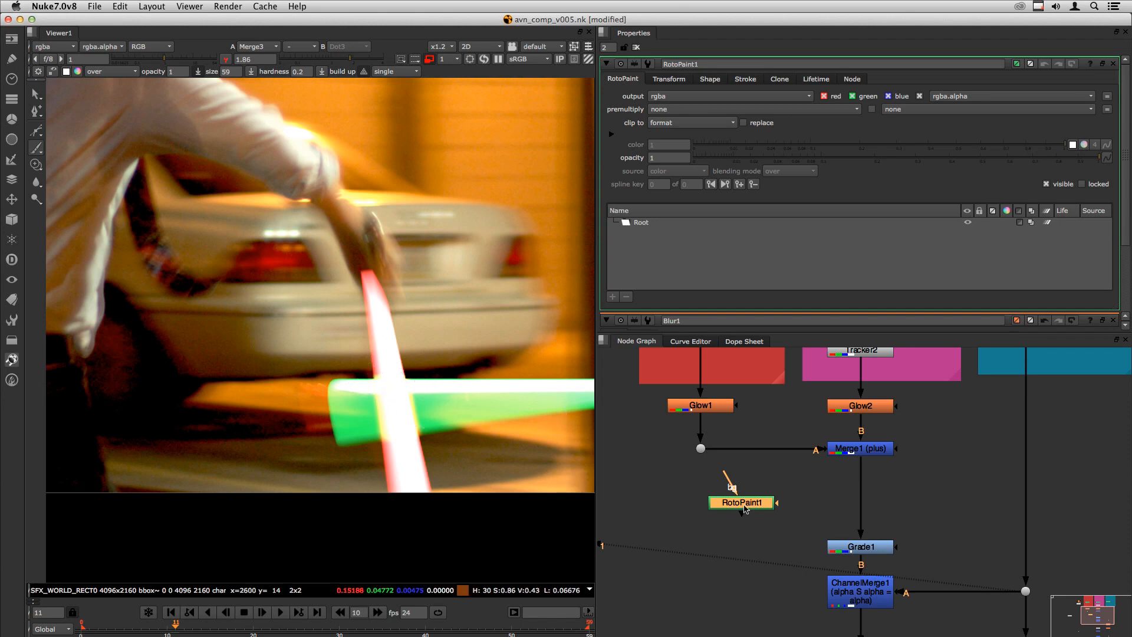
pyautogui.moveTo(744, 509); pyautogui.dragTo(724, 501)
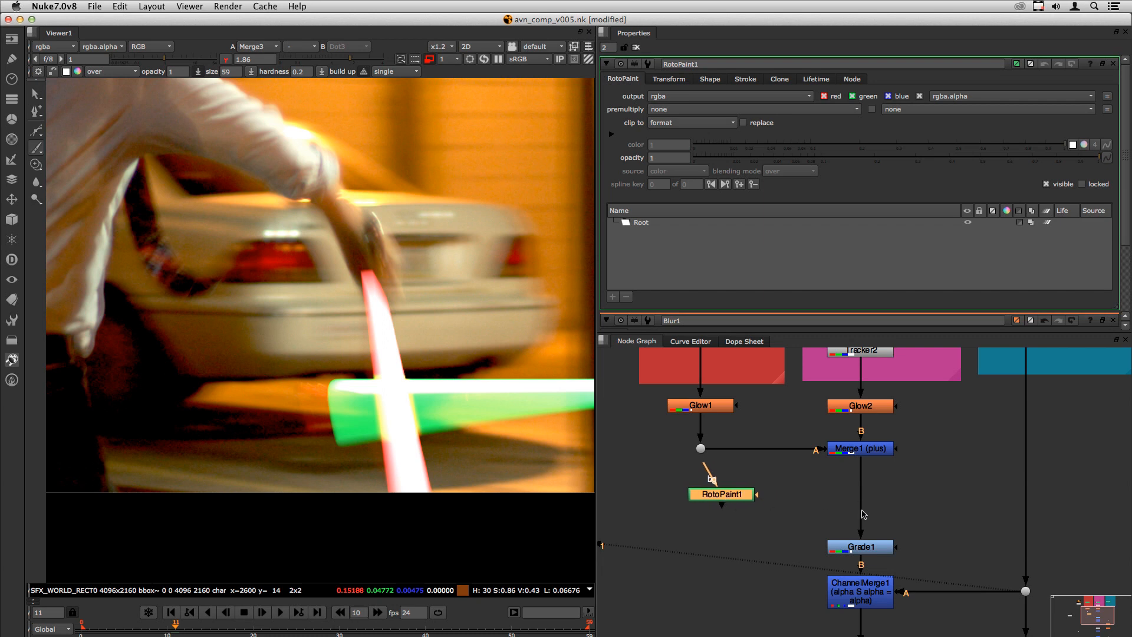
# Add a plus Merge node between Merge1 and Grade1, with RotoPaint1 feeding its A input
pyautogui.click(813, 505)
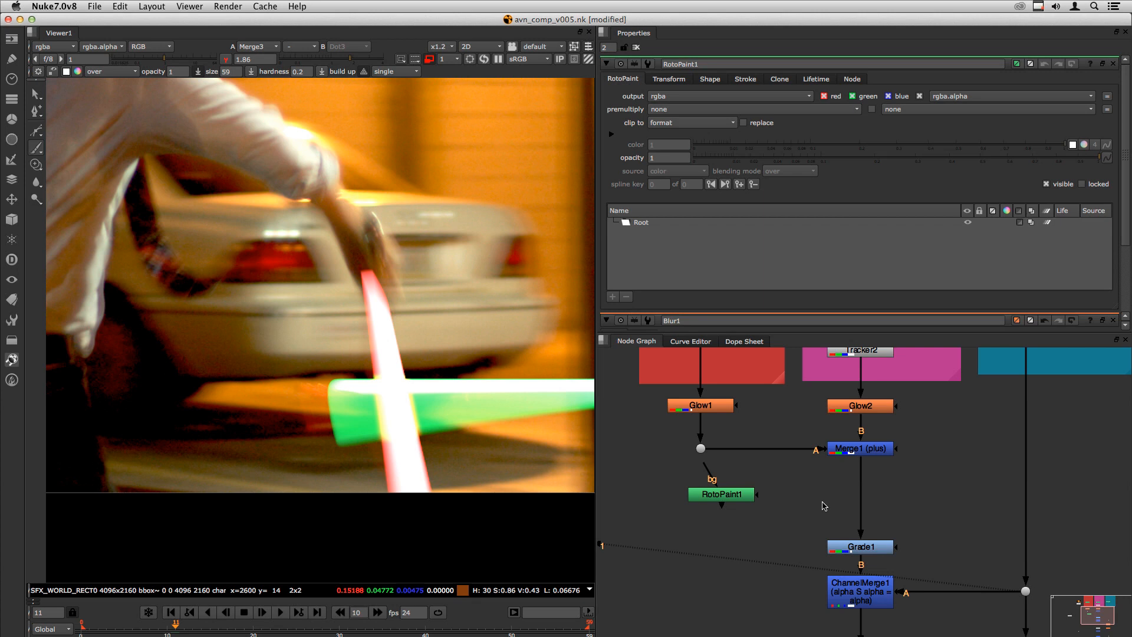
pyautogui.press('Tab')
pyautogui.write('plus')
pyautogui.press('Return')
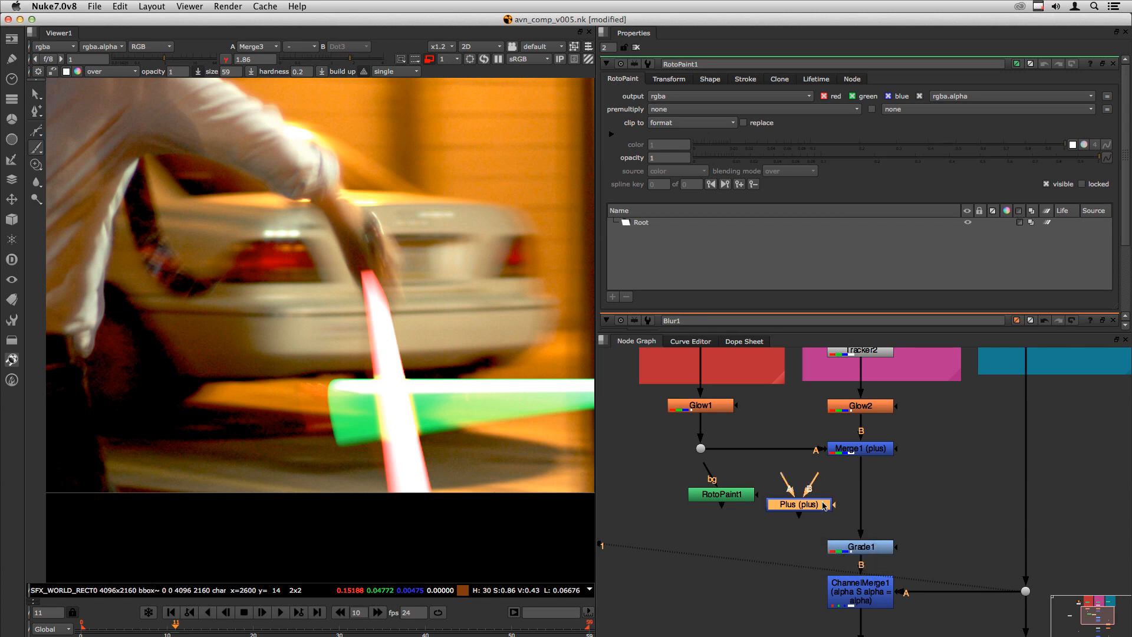
pyautogui.moveTo(791, 499); pyautogui.dragTo(706, 505)
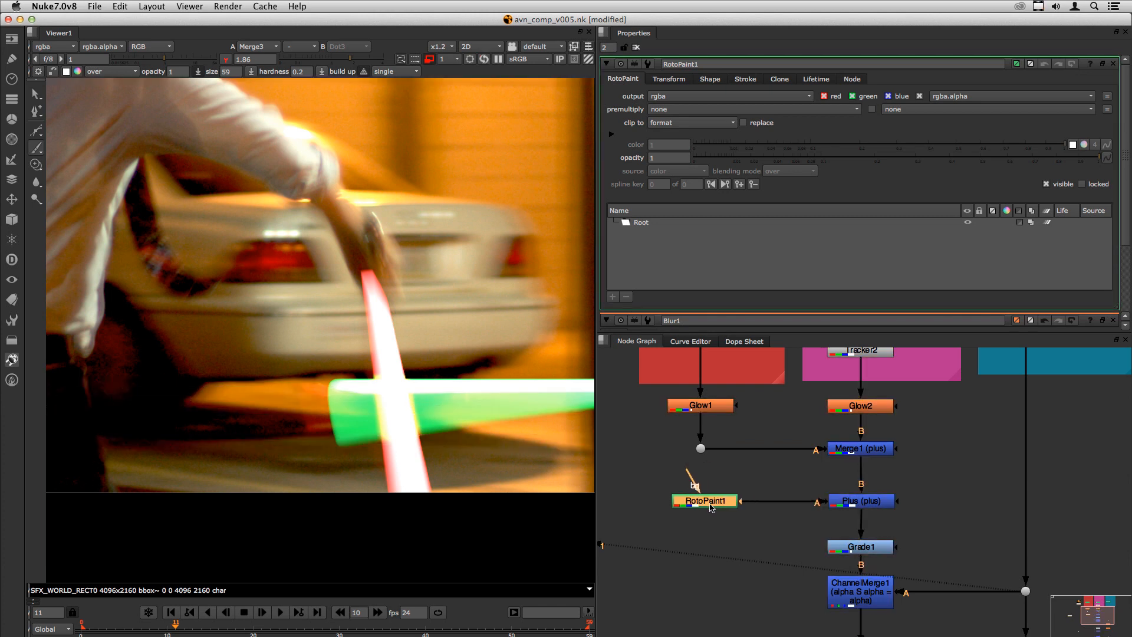
# View the new Plus node's output and zoom in on the crossing of the two sabres
pyautogui.click(863, 506)
pyautogui.press('1')
pyautogui.press('2')
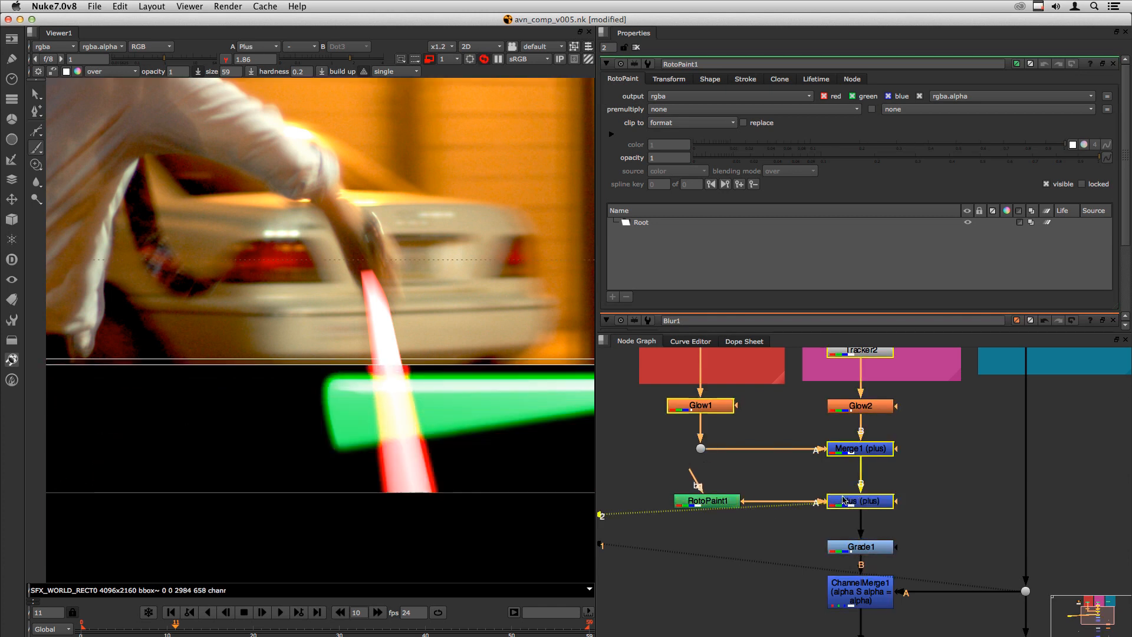
pyautogui.click(670, 480)
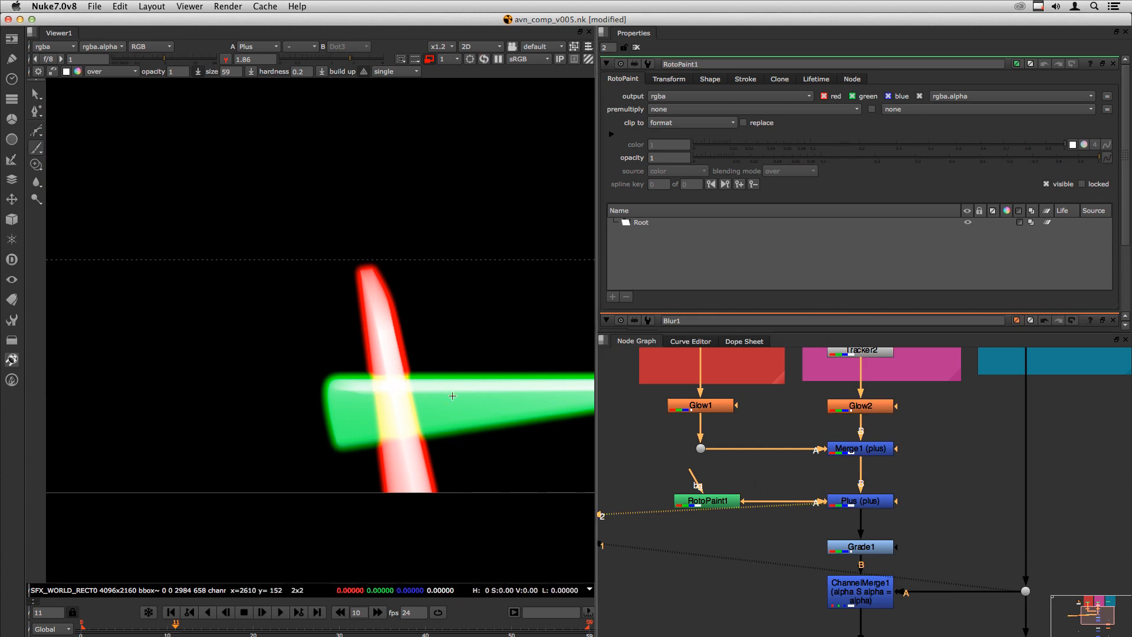
pyautogui.scroll(3, 394, 385)
pyautogui.scroll(2, 394, 385)
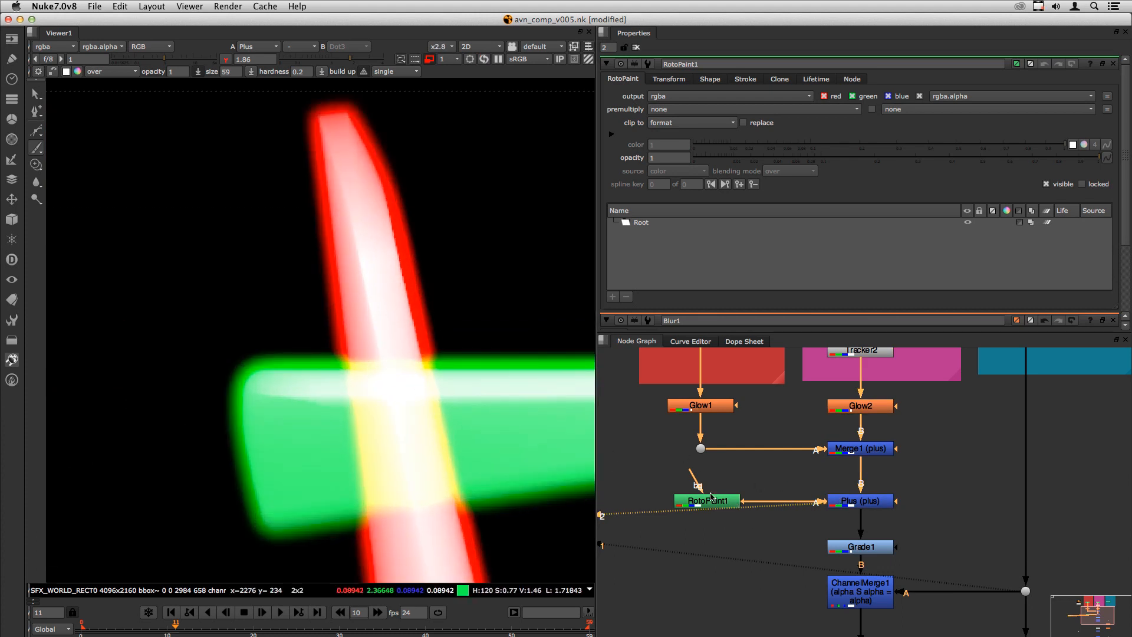
# View RotoPaint1's output on its own, and return the viewer to the Plus node
pyautogui.moveTo(712, 496); pyautogui.dragTo(717, 497)
pyautogui.press('2')
pyautogui.click(865, 502)
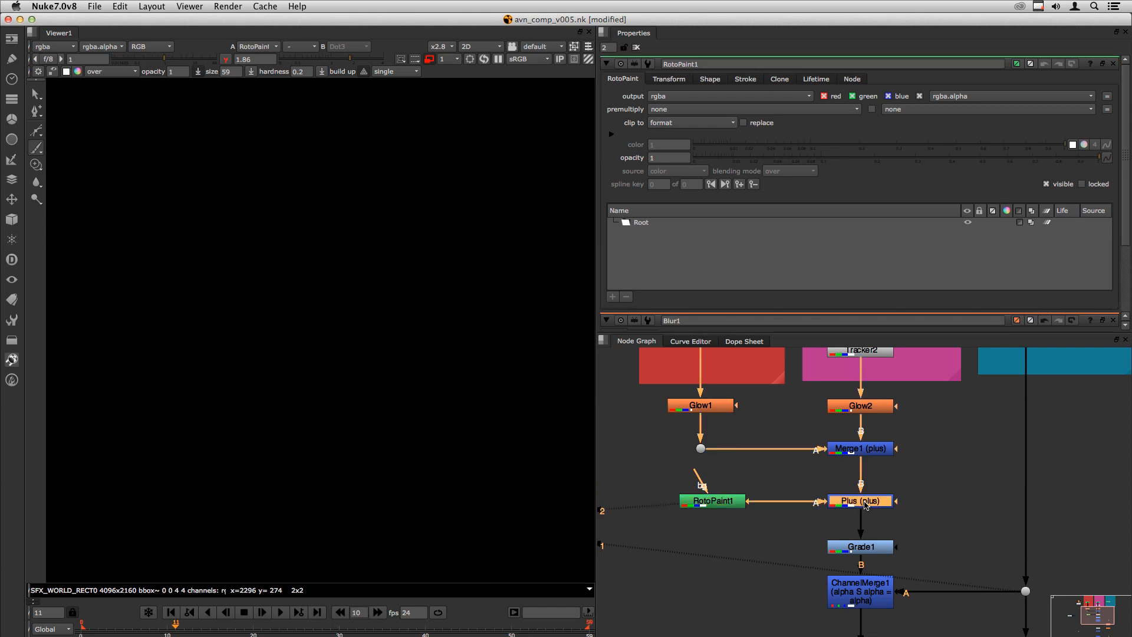
pyautogui.press('2')
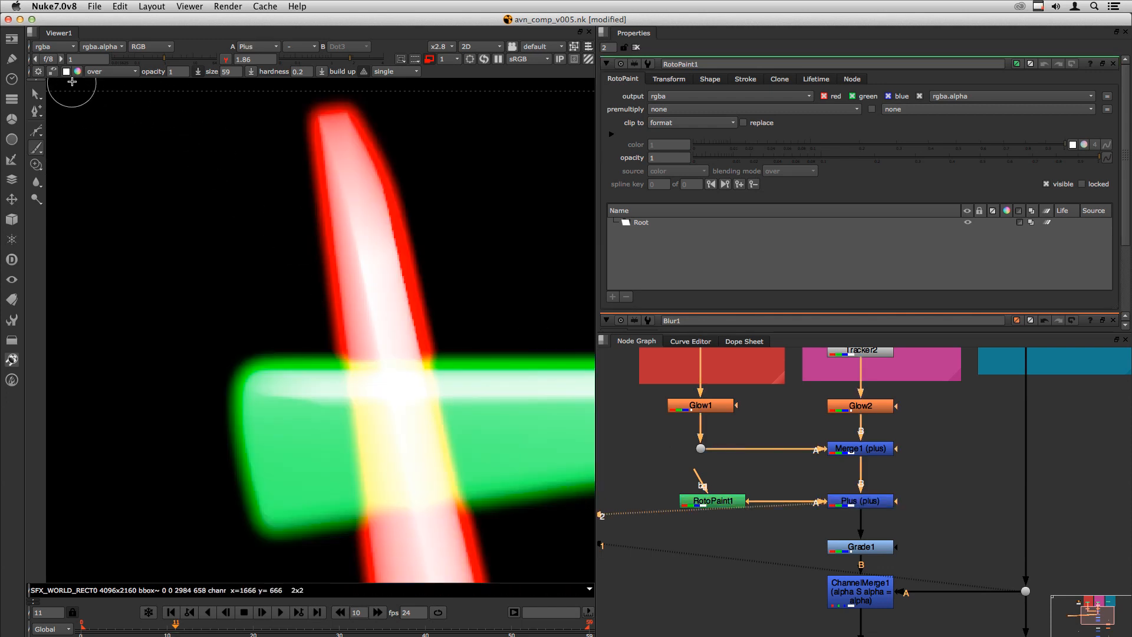
# Enlarge the brush to size 154.5 and paint soft white strokes over the point where the sabres cross
pyautogui.moveTo(362, 391)
pyautogui.keyDown('shift'); pyautogui.mouseDown()
pyautogui.moveTo(388, 364)
pyautogui.moveTo(379, 348)
pyautogui.moveTo(379, 407)
pyautogui.moveTo(371, 399)
pyautogui.moveTo(404, 439)
pyautogui.moveTo(399, 373)
pyautogui.moveTo(353, 299)
pyautogui.moveTo(379, 442)
pyautogui.moveTo(417, 328)
pyautogui.moveTo(328, 240)
pyautogui.mouseUp(); pyautogui.keyUp('shift')
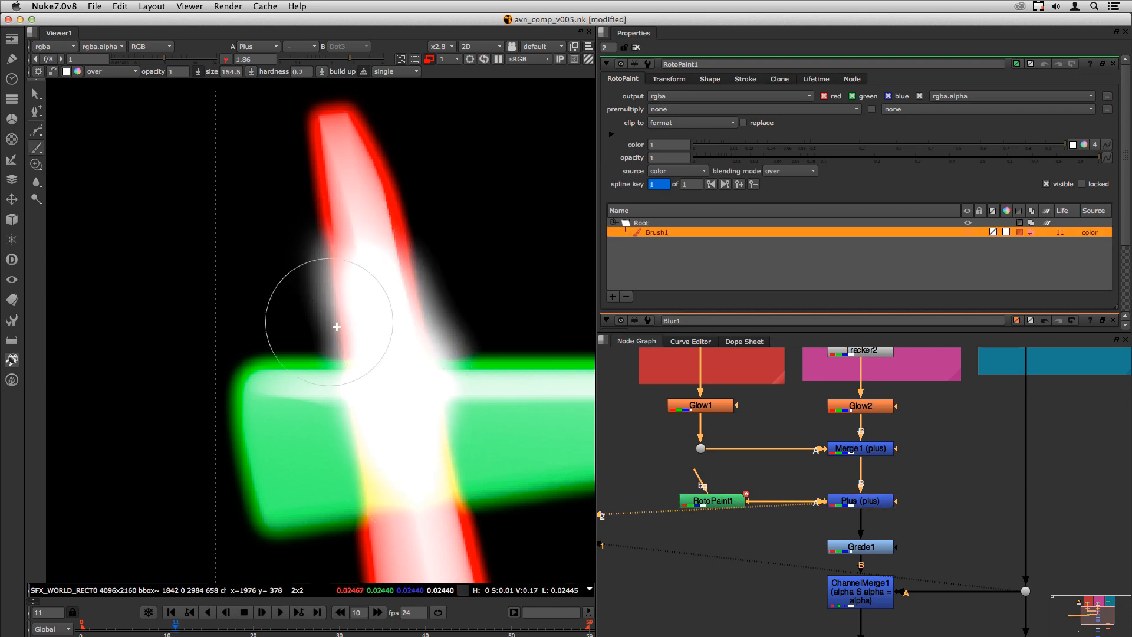
pyautogui.scroll(-5, 336, 326)
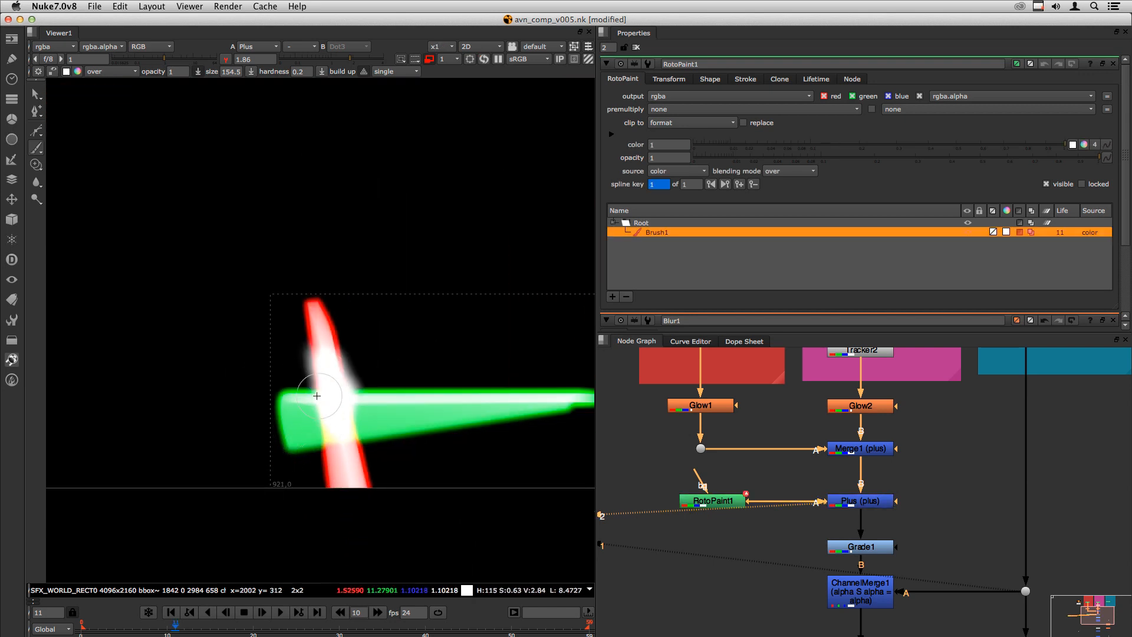
pyautogui.moveTo(316, 395)
pyautogui.mouseDown()
pyautogui.moveTo(303, 374)
pyautogui.moveTo(345, 430)
pyautogui.mouseUp()
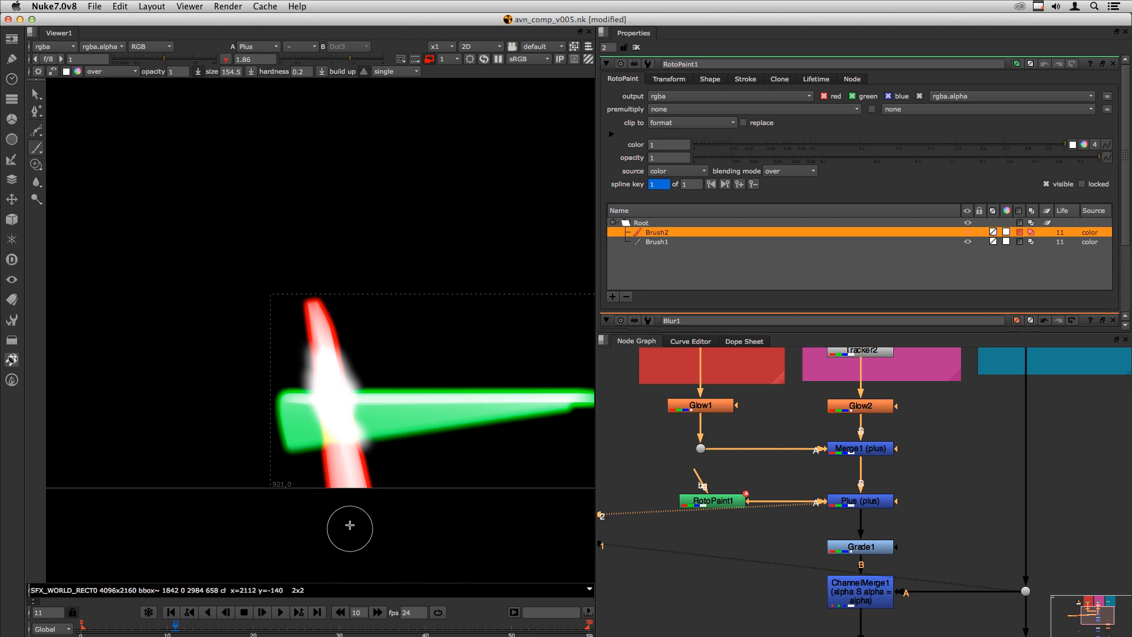
# Reduce the brush size to 104.5, and insert a copied Glow node between RotoPaint1 and the Plus node
pyautogui.keyDown('shift'); pyautogui.moveTo(350, 525); pyautogui.dragTo(336, 525); pyautogui.keyUp('shift')
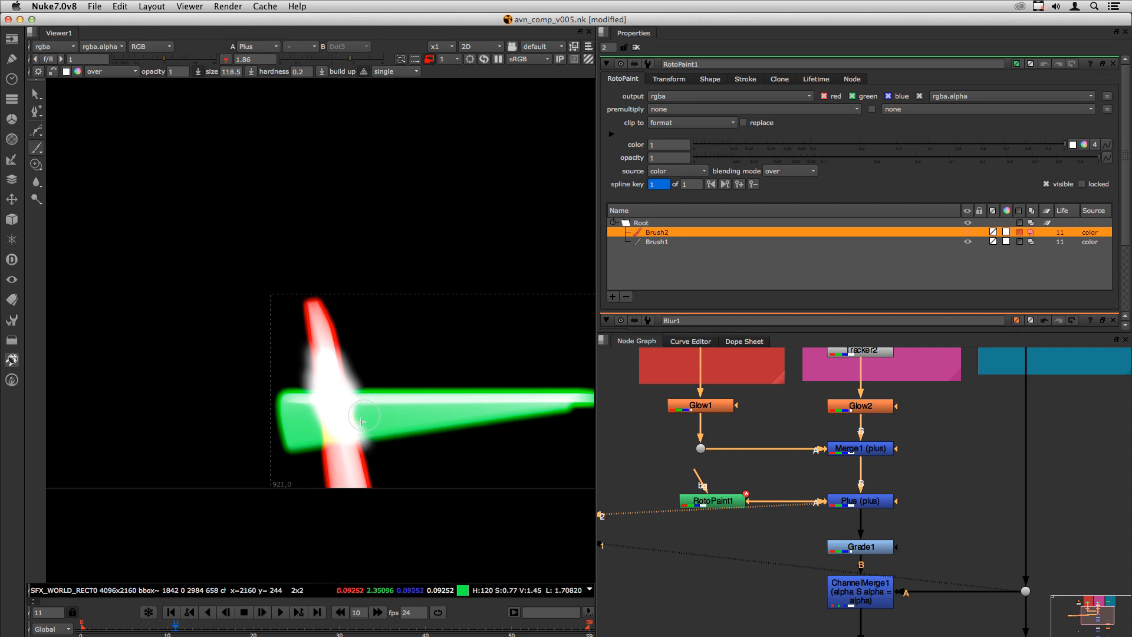
pyautogui.keyDown('shift'); pyautogui.moveTo(361, 421); pyautogui.dragTo(357, 431); pyautogui.keyUp('shift')
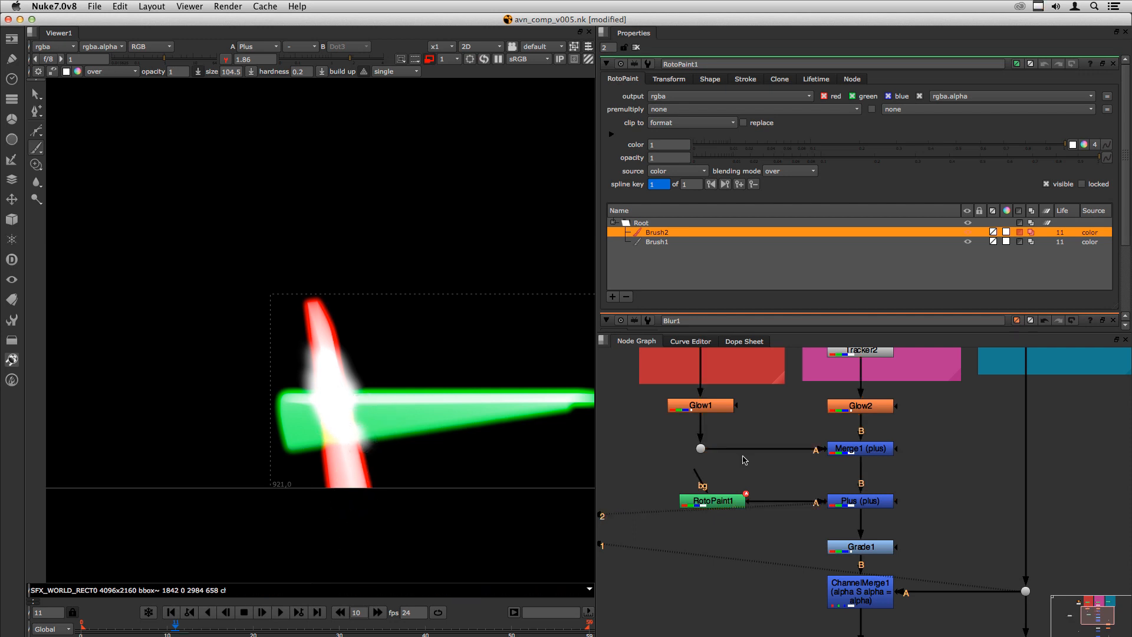
pyautogui.moveTo(744, 461); pyautogui.dragTo(706, 428, button='middle')
pyautogui.click(710, 502)
pyautogui.click(723, 483)
pyautogui.press('1')
pyautogui.press('super+v')
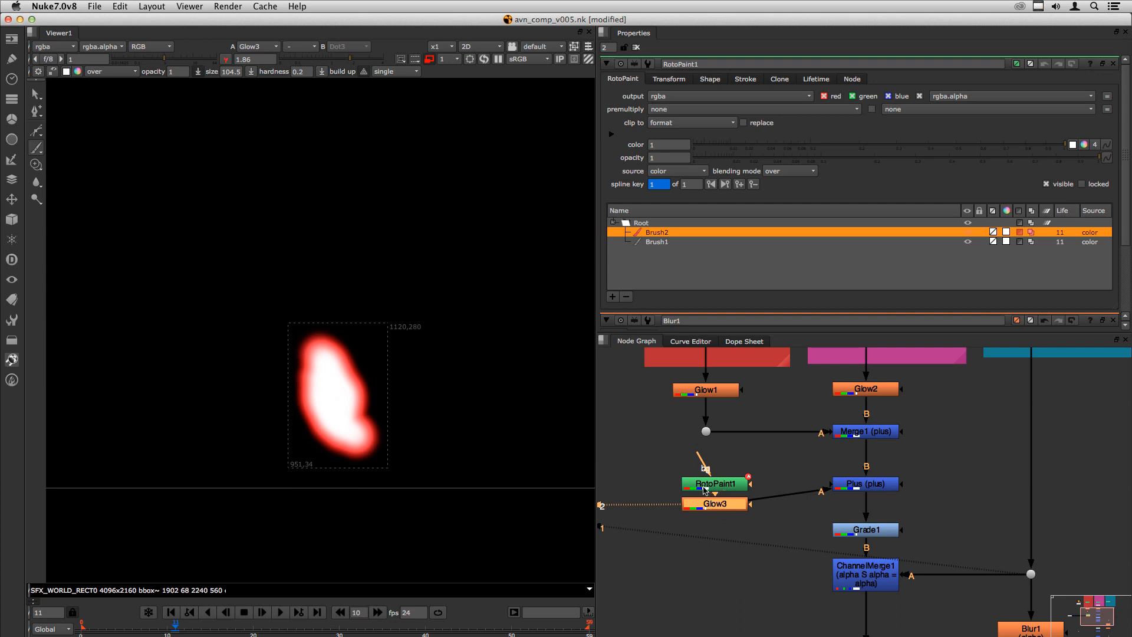
# Make Glow3's tint white by setting its green and blue values to 1
pyautogui.doubleClick(713, 504)
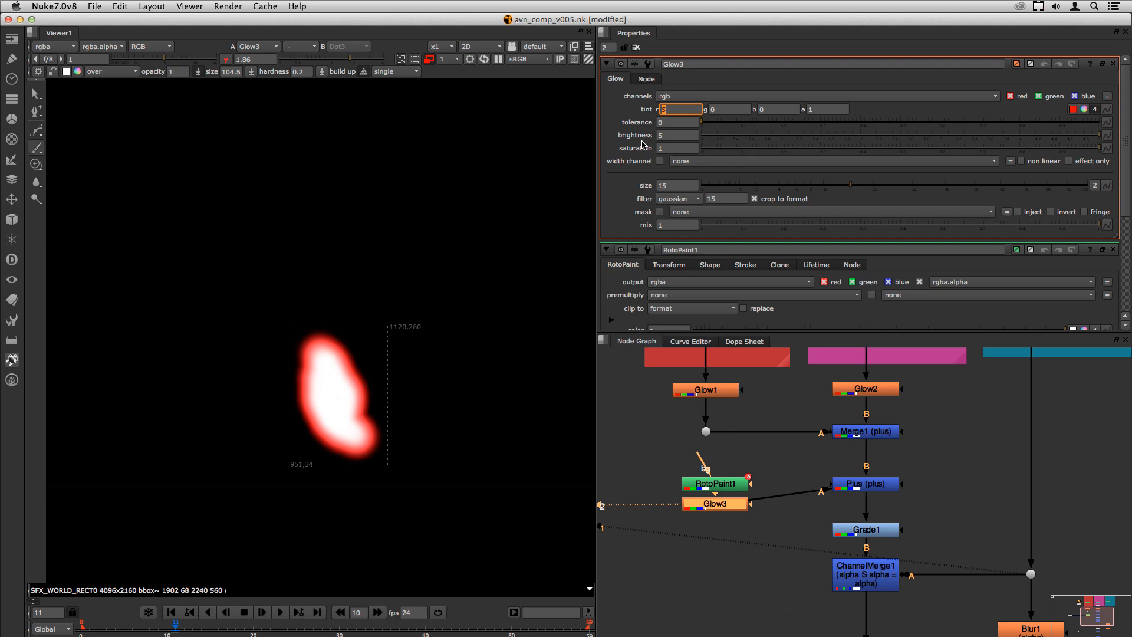
pyautogui.press('Tab')
pyautogui.write('1')
pyautogui.press('Tab')
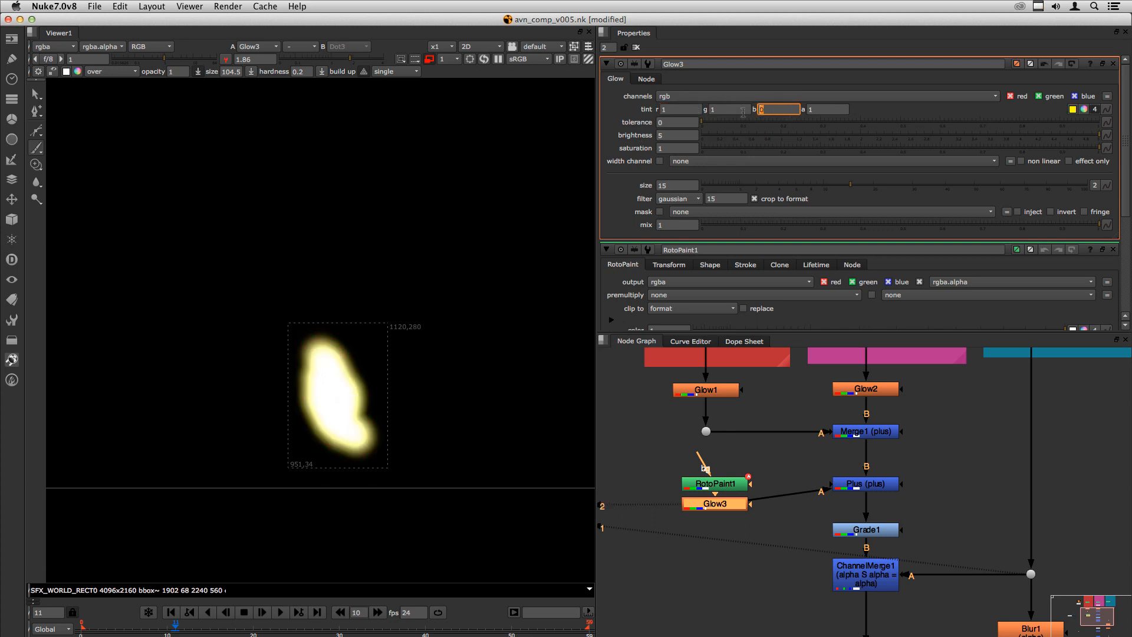
pyautogui.write('1')
pyautogui.press('Return')
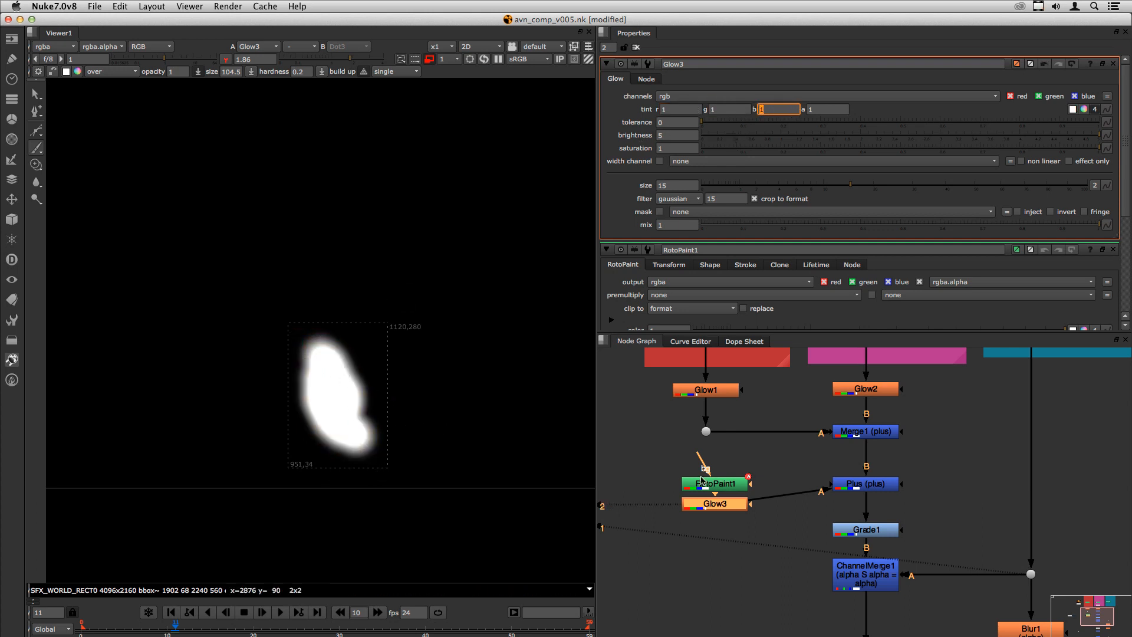
# Compare the outputs of RotoPaint1 and Glow3 in the viewer
pyautogui.click(705, 483)
pyautogui.press('1')
pyautogui.click(724, 503)
pyautogui.press('2')
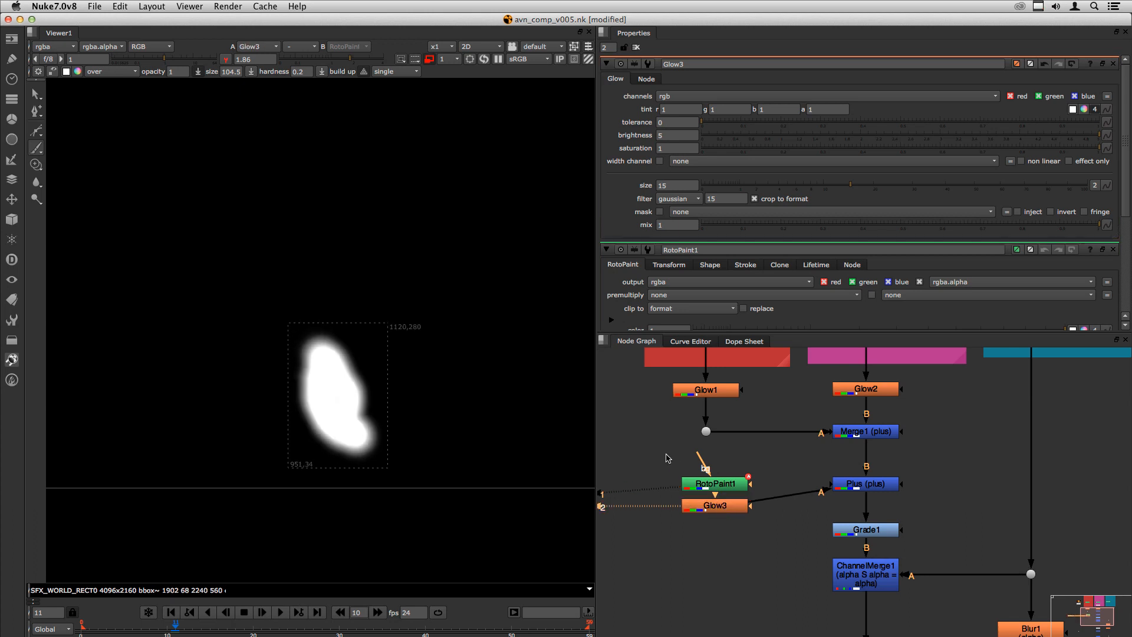
# Move RotoPaint1 and Glow3 together so Glow3 lines up horizontally with the Plus node, and view the Plus output
pyautogui.moveTo(763, 535); pyautogui.dragTo(678, 463)
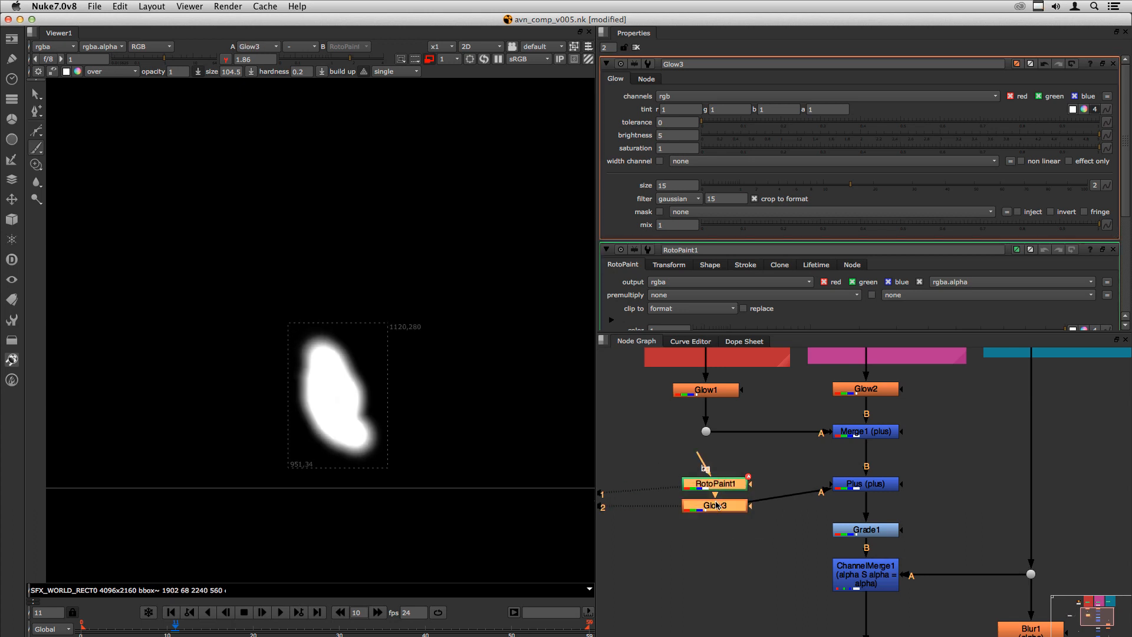
pyautogui.moveTo(717, 508); pyautogui.dragTo(655, 483)
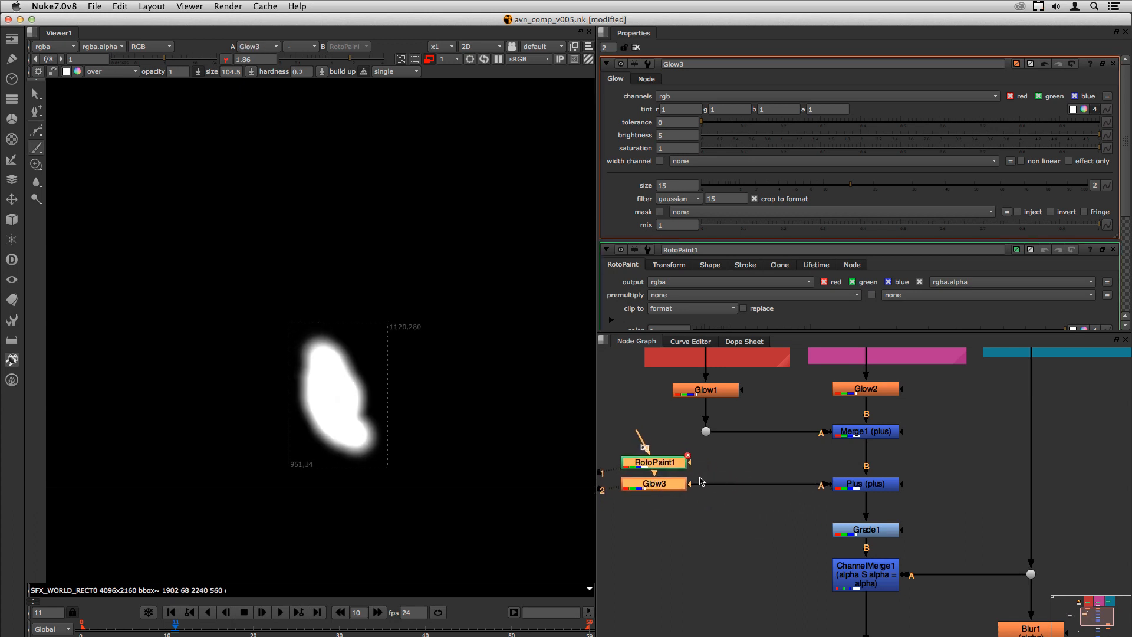
pyautogui.click(866, 483)
pyautogui.press('2')
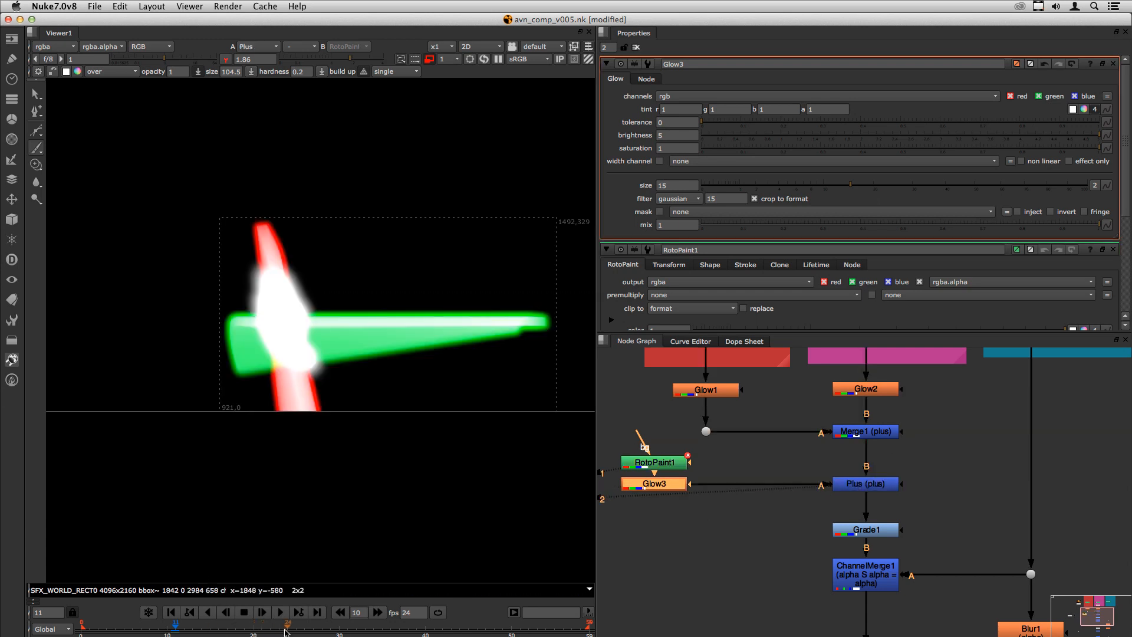
# On frame 23, reduce the brush to size 78.5 and paint white strokes over the crossing of the sabres
pyautogui.moveTo(202, 157); pyautogui.dragTo(338, 380, button='middle')
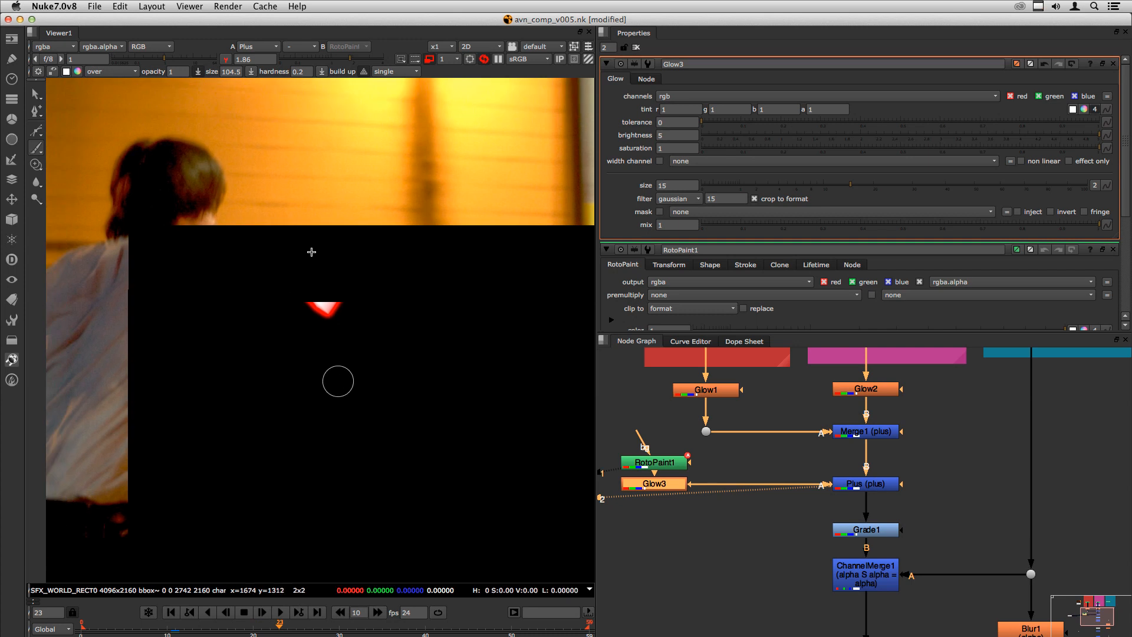
pyautogui.moveTo(394, 238); pyautogui.dragTo(343, 337, button='middle')
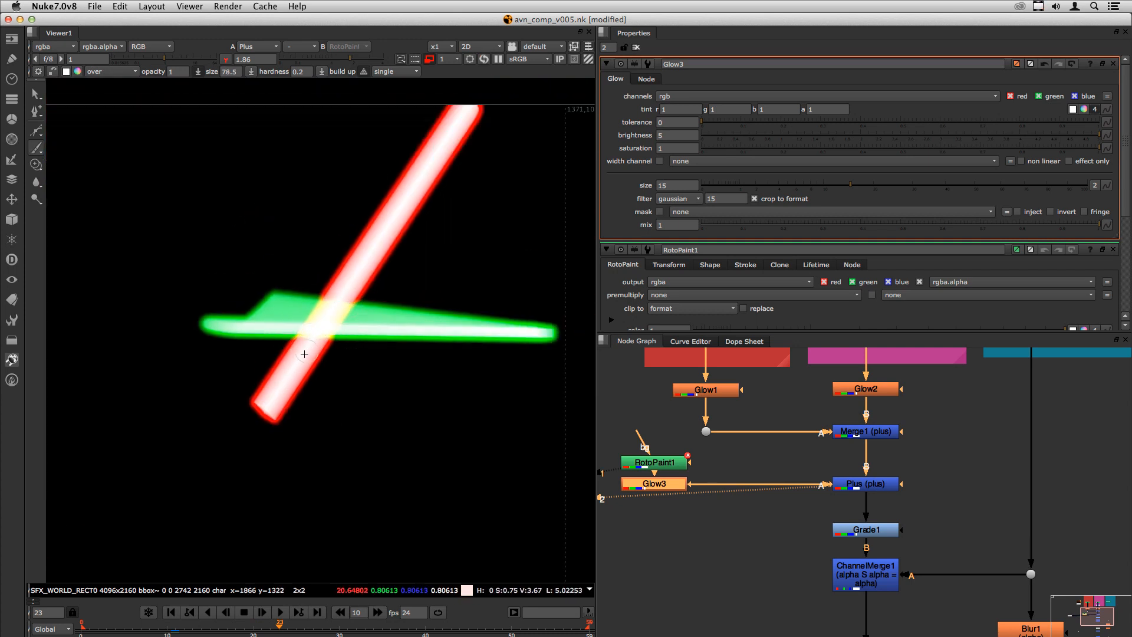
pyautogui.moveTo(315, 319)
pyautogui.mouseDown()
pyautogui.moveTo(336, 323)
pyautogui.moveTo(292, 359)
pyautogui.moveTo(347, 309)
pyautogui.mouseUp()
pyautogui.moveTo(316, 352); pyautogui.dragTo(307, 371)
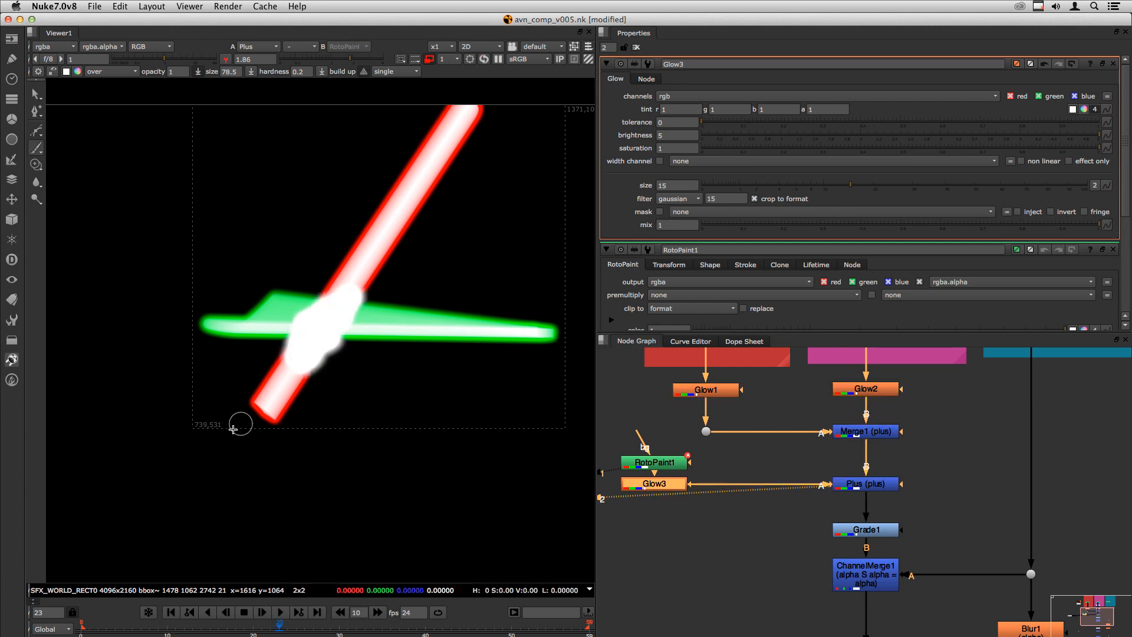
# On frame 32, enlarge the brush to size 180.5 and paint where the sabres cross just above the frame's upper edge
pyautogui.click(359, 630)
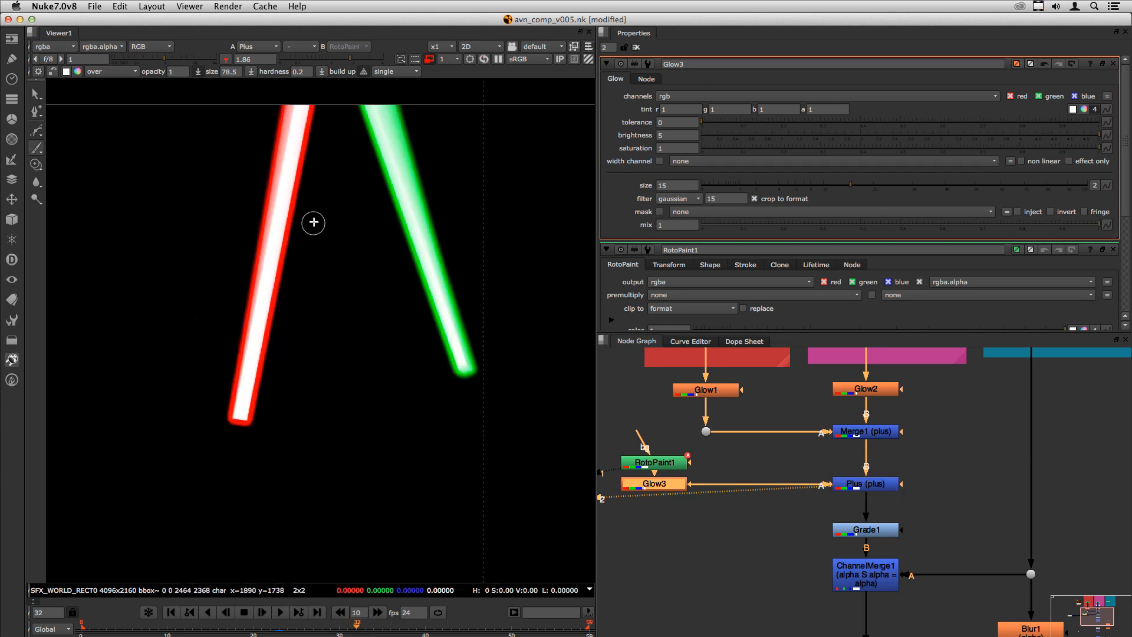
pyautogui.moveTo(313, 222); pyautogui.dragTo(342, 381, button='middle')
pyautogui.moveTo(352, 226)
pyautogui.keyDown('shift'); pyautogui.mouseDown()
pyautogui.moveTo(351, 189)
pyautogui.moveTo(372, 179)
pyautogui.mouseUp(); pyautogui.keyUp('shift')
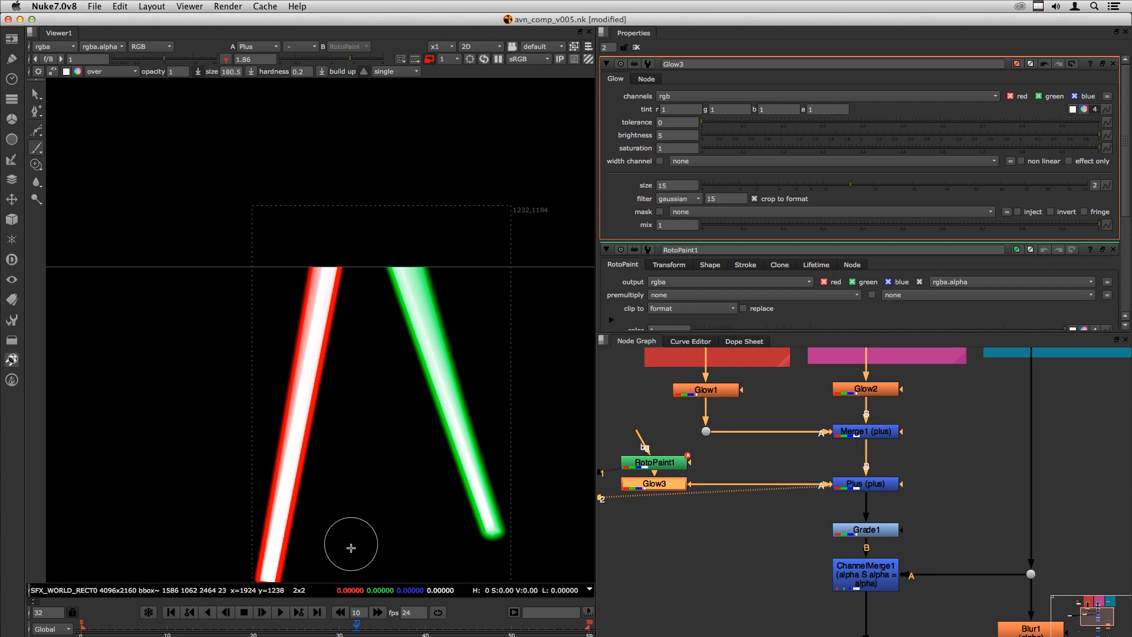
# On frame 39, paint a white flash over the crossing of the sabres at the frame's lower edge
pyautogui.click(416, 627)
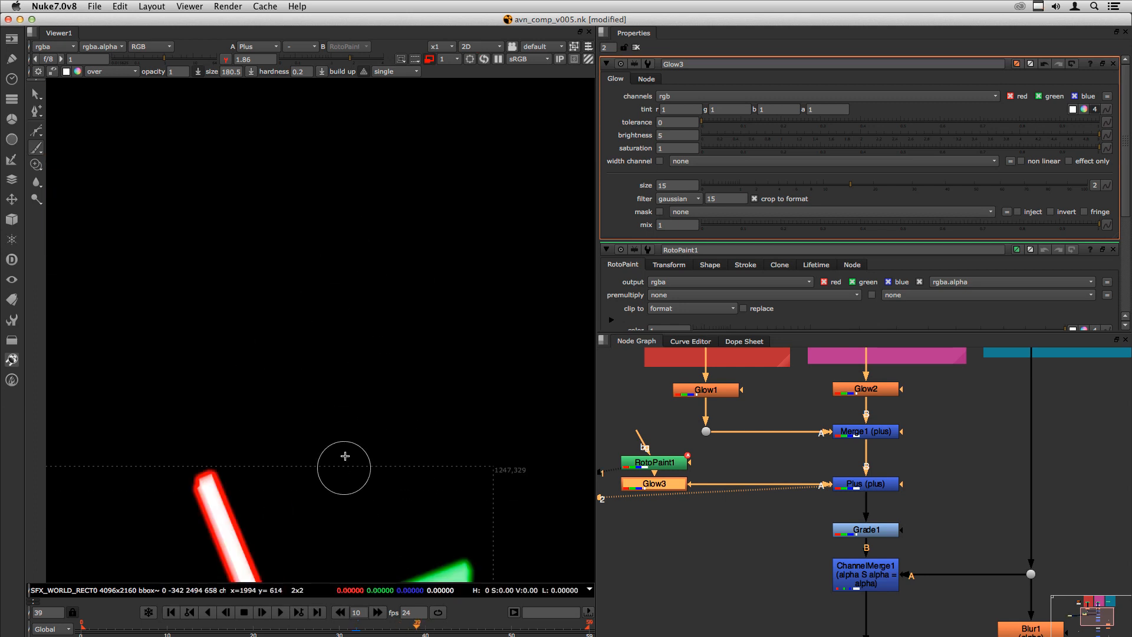
pyautogui.moveTo(344, 457); pyautogui.dragTo(285, 313, button='middle')
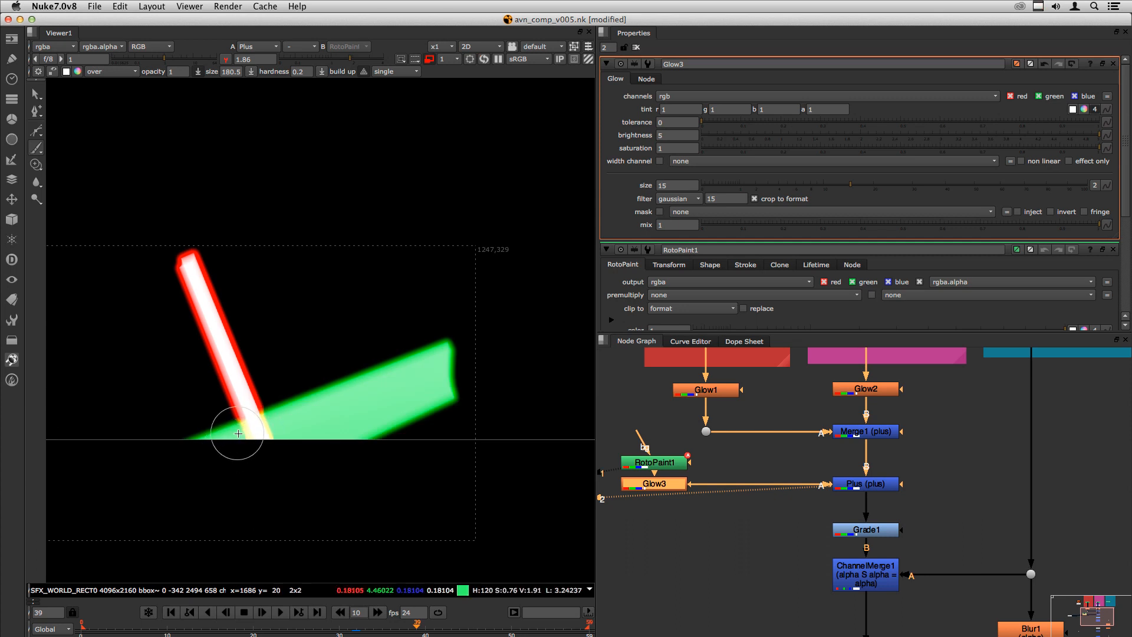
pyautogui.scroll(3, 253, 434)
pyautogui.moveTo(269, 415)
pyautogui.mouseDown()
pyautogui.moveTo(248, 441)
pyautogui.moveTo(258, 454)
pyautogui.moveTo(271, 394)
pyautogui.moveTo(328, 462)
pyautogui.mouseUp()
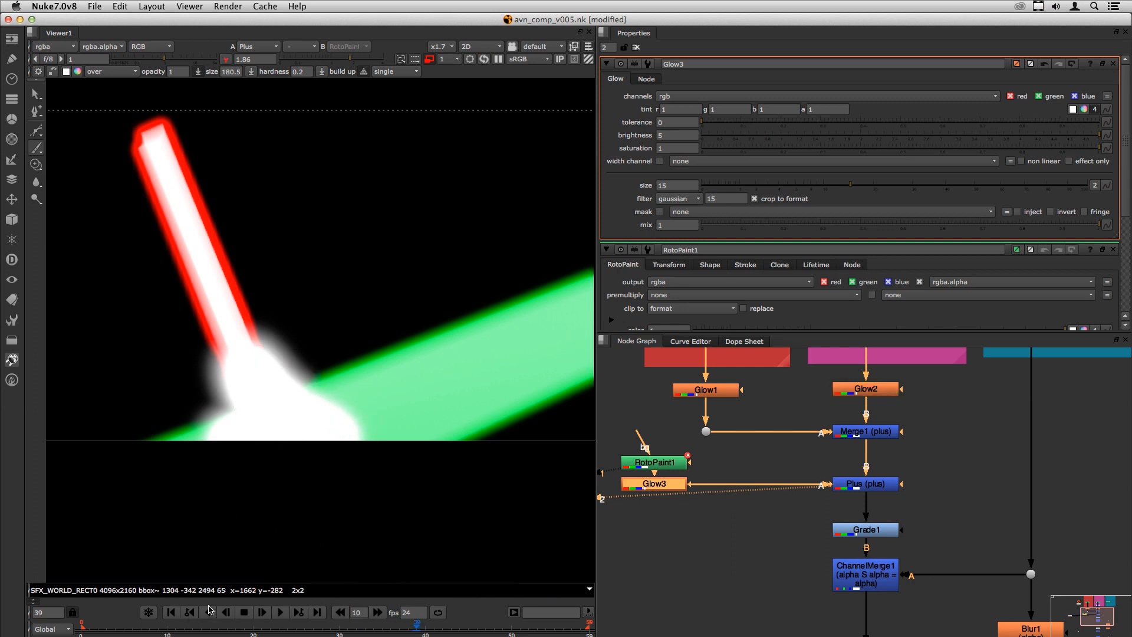
# Go to frame 11, add a Blur node between Glow3 and the Plus node, and set its size to 60
pyautogui.click(176, 634)
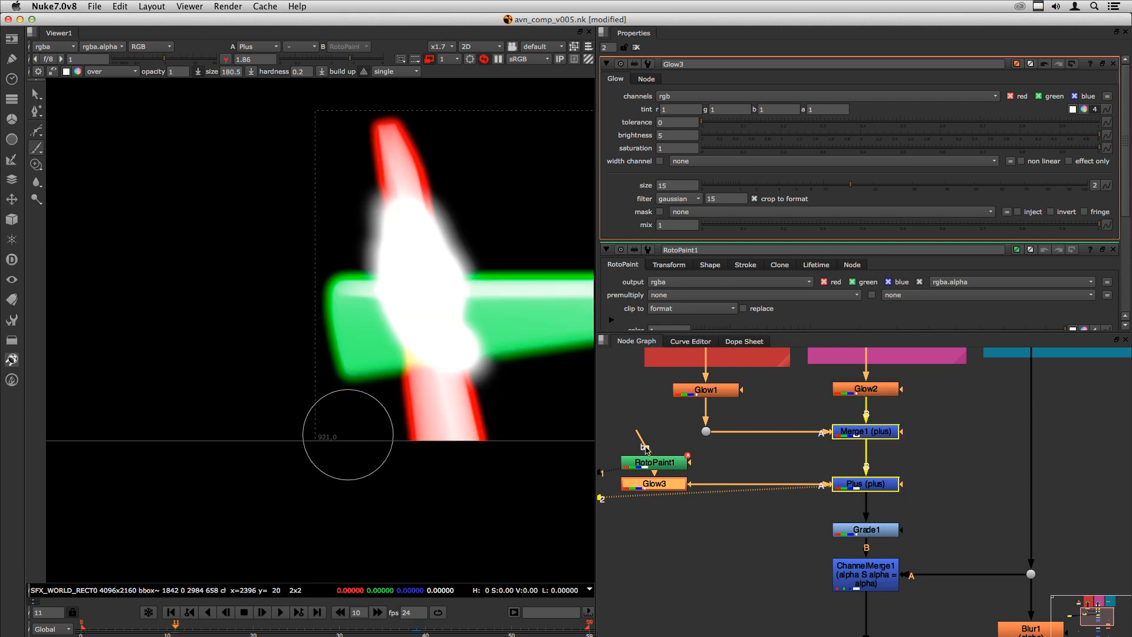
pyautogui.click(648, 464)
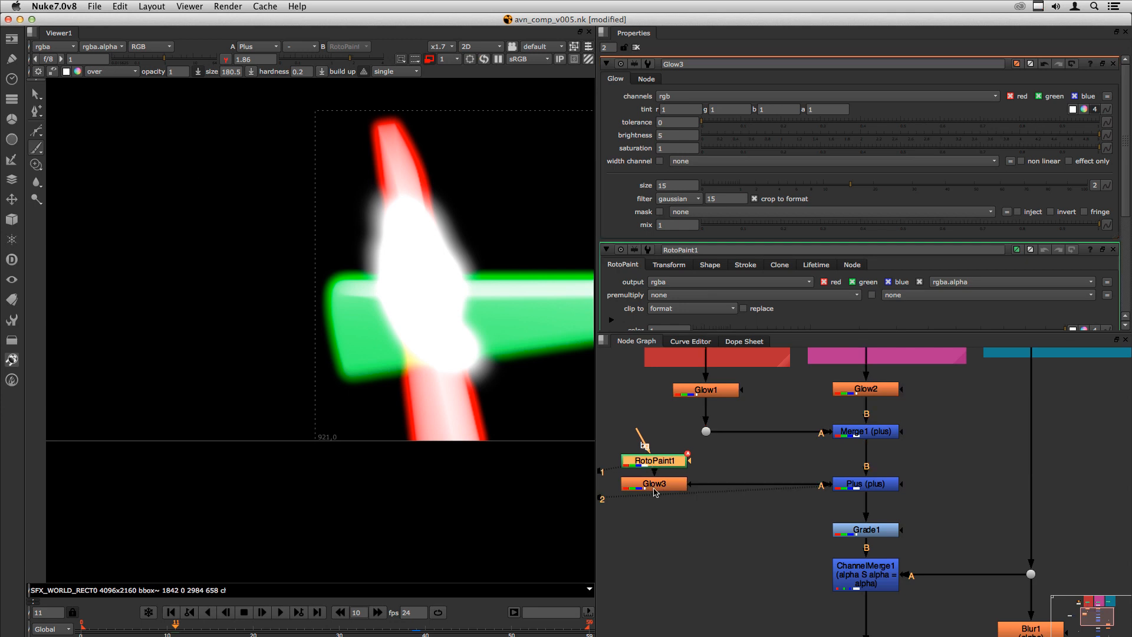
pyautogui.click(656, 488)
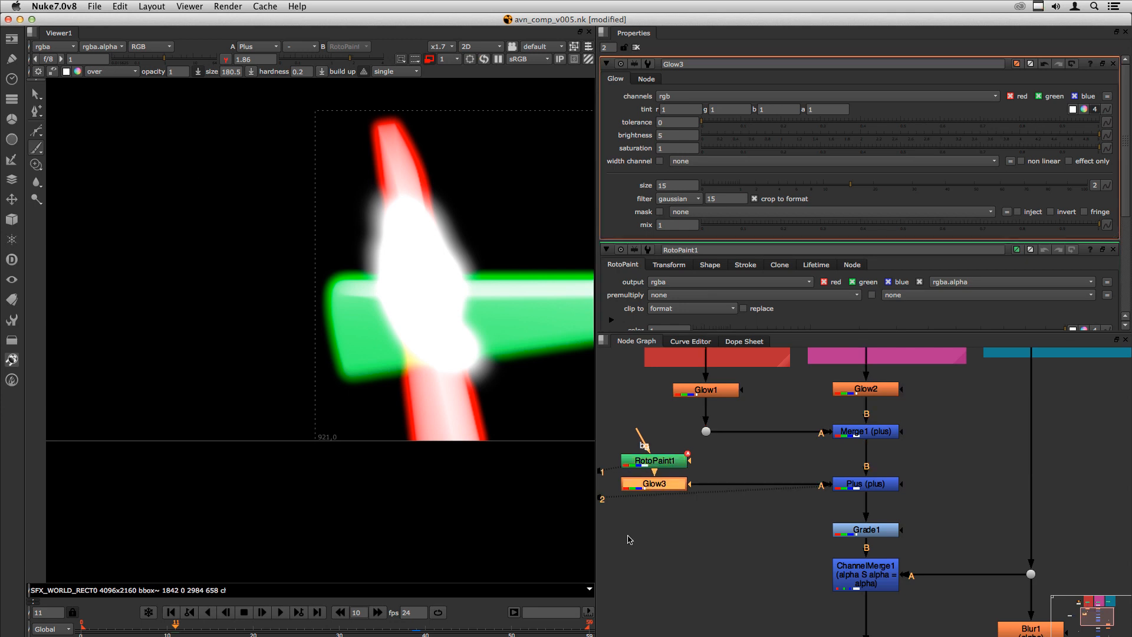
pyautogui.press('b')
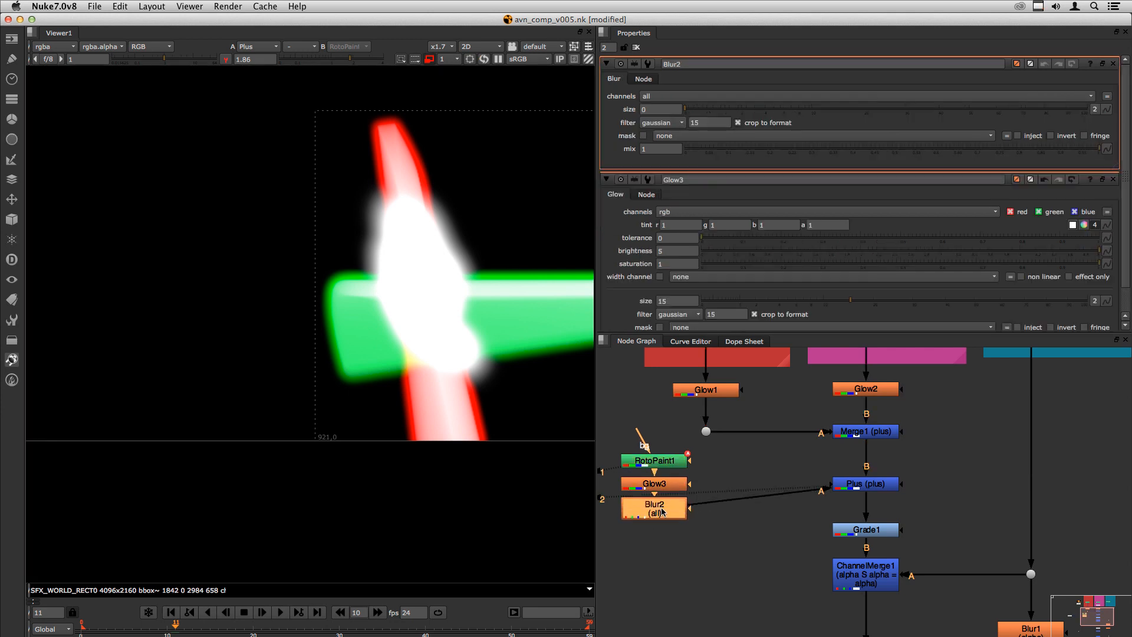
pyautogui.moveTo(662, 512); pyautogui.dragTo(662, 515)
pyautogui.click(659, 109)
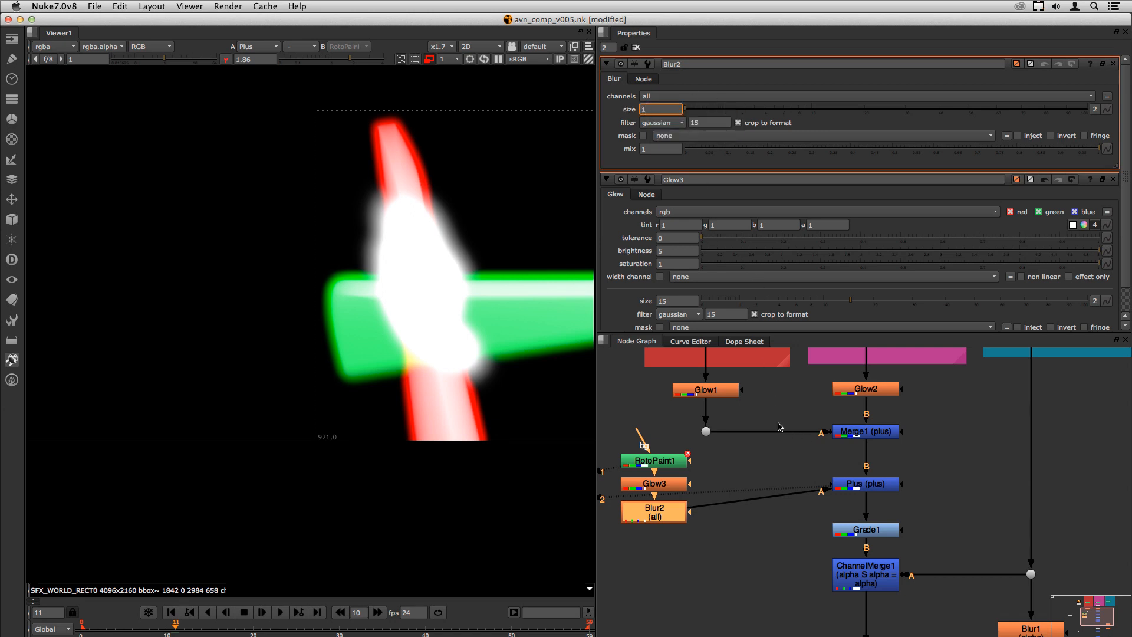
pyautogui.press('Return')
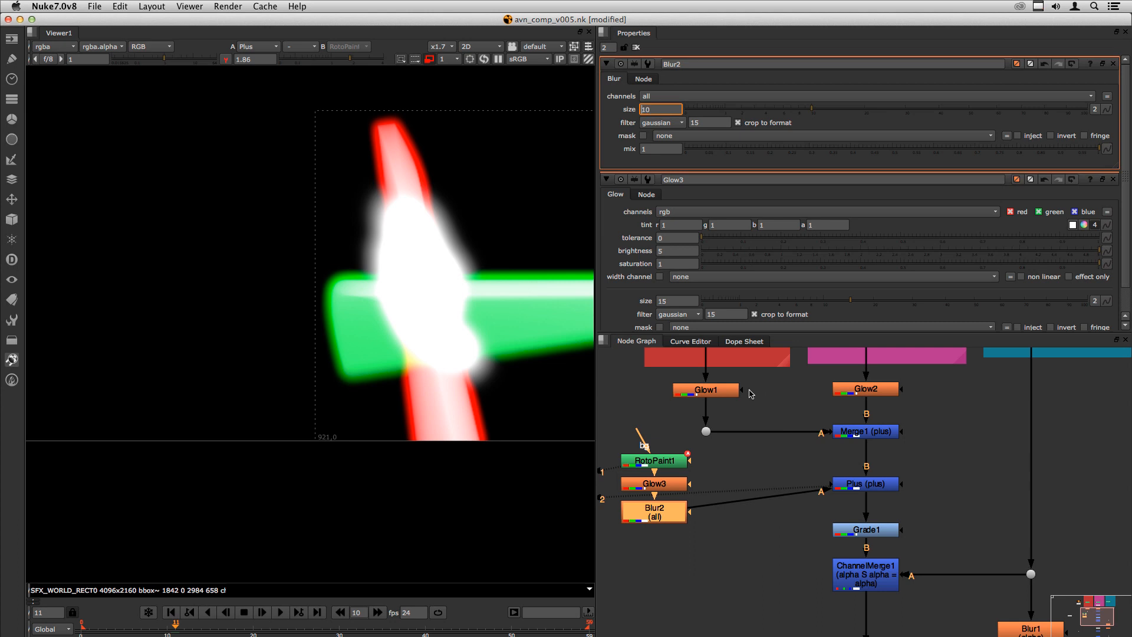
pyautogui.write('60')
pyautogui.press('Return')
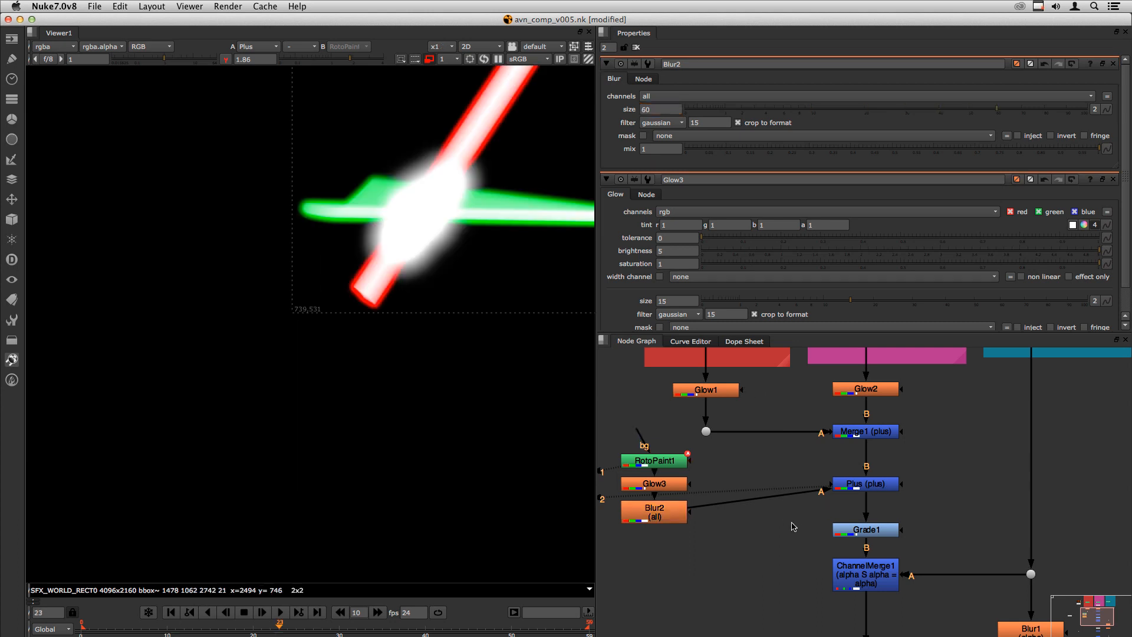
# View the final Merge3 output on frame 23, with the whole comp in the viewer
pyautogui.scroll(-4, 801, 524)
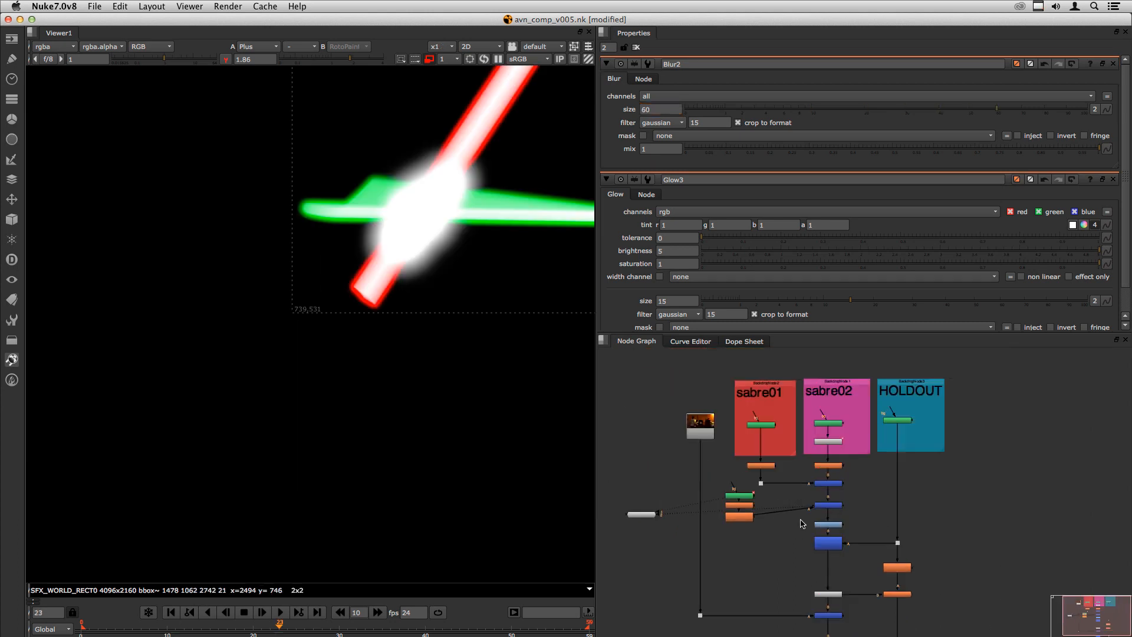
pyautogui.moveTo(802, 529); pyautogui.dragTo(793, 418, button='middle')
pyautogui.click(824, 532)
pyautogui.press('1')
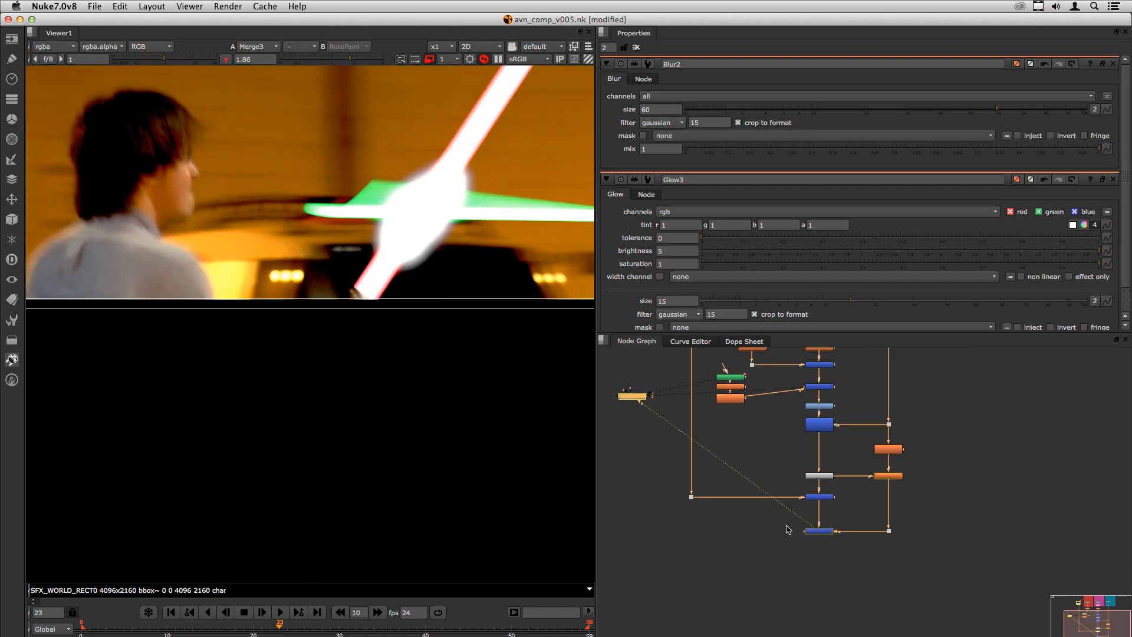
pyautogui.press('f')
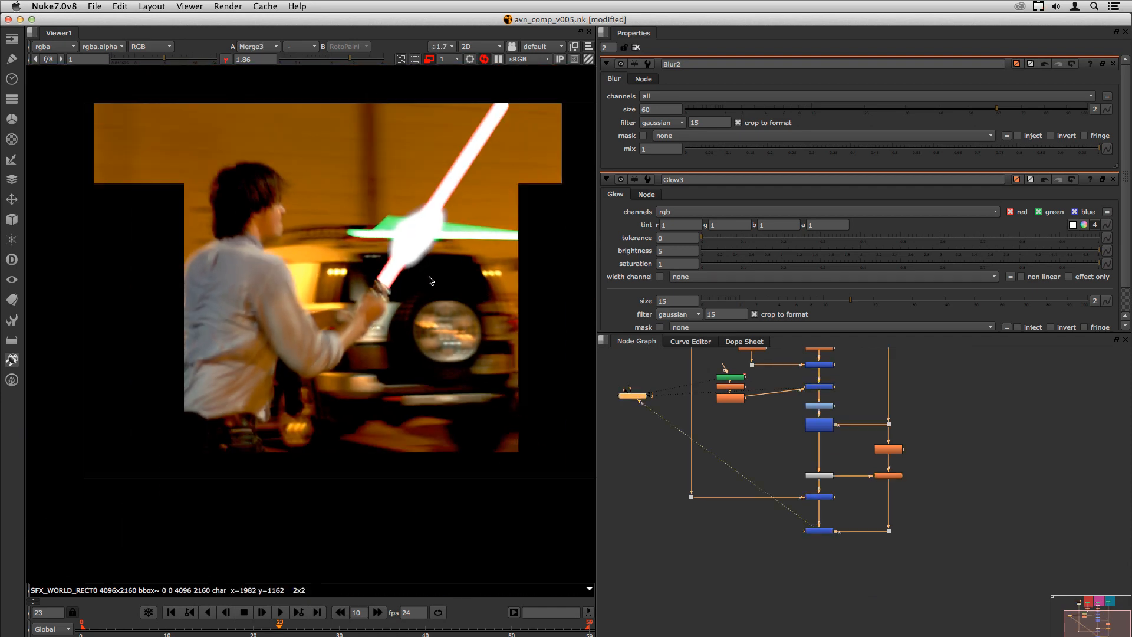
# Step through frames 22 to 24 to check the flash in the final comp, and return to frame 23
pyautogui.press('Left')
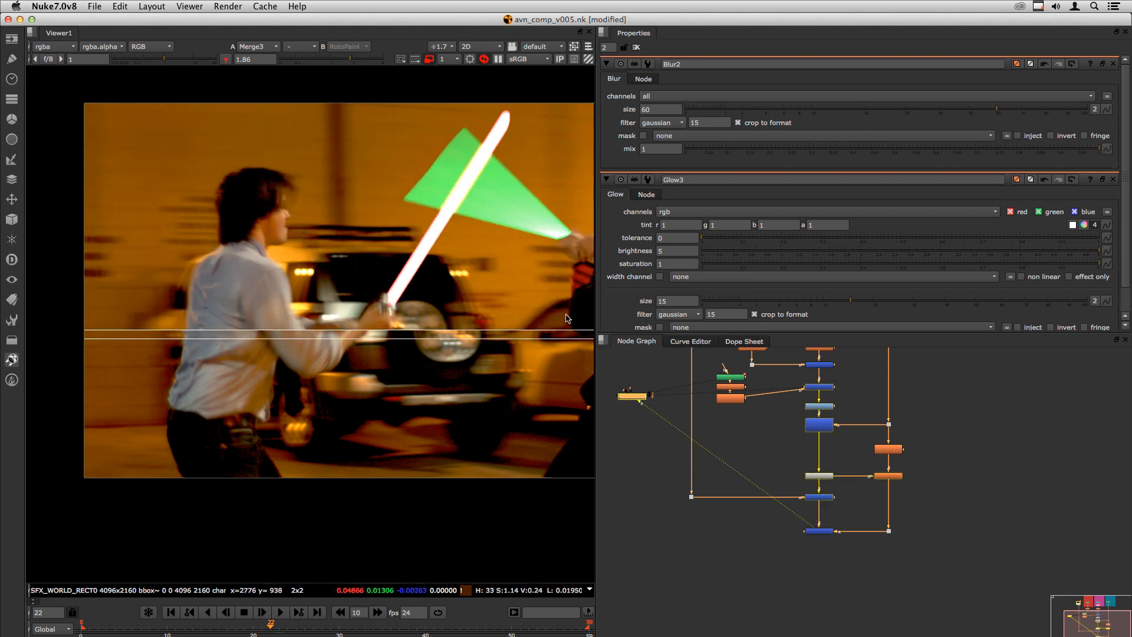
pyautogui.press('Right')
pyautogui.press('Right')
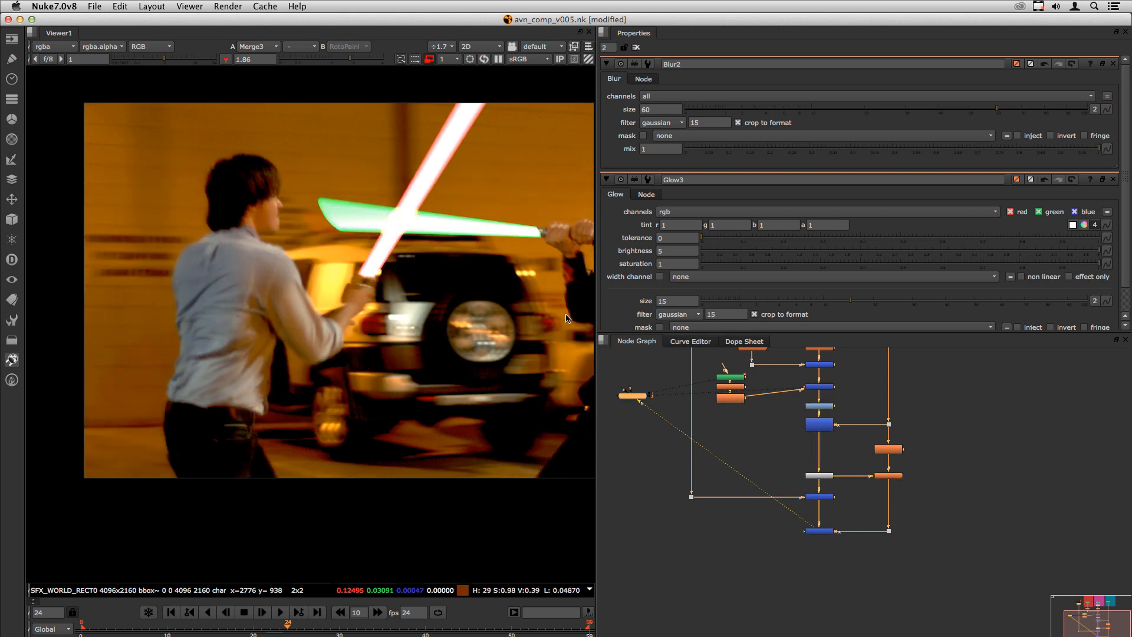
pyautogui.click(708, 529)
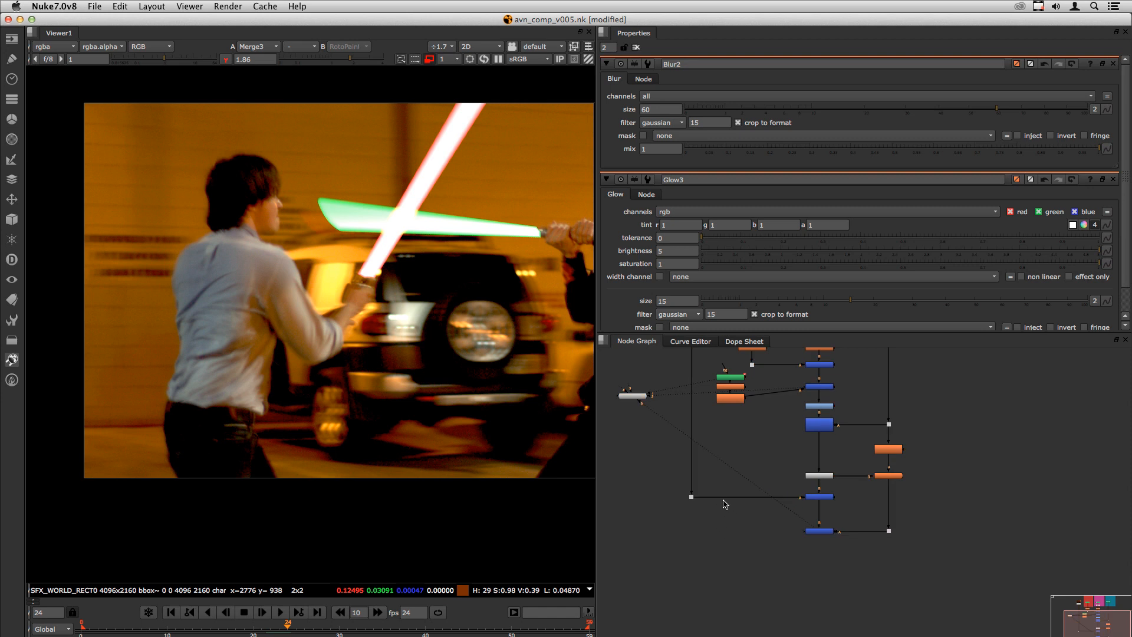
pyautogui.press('Left')
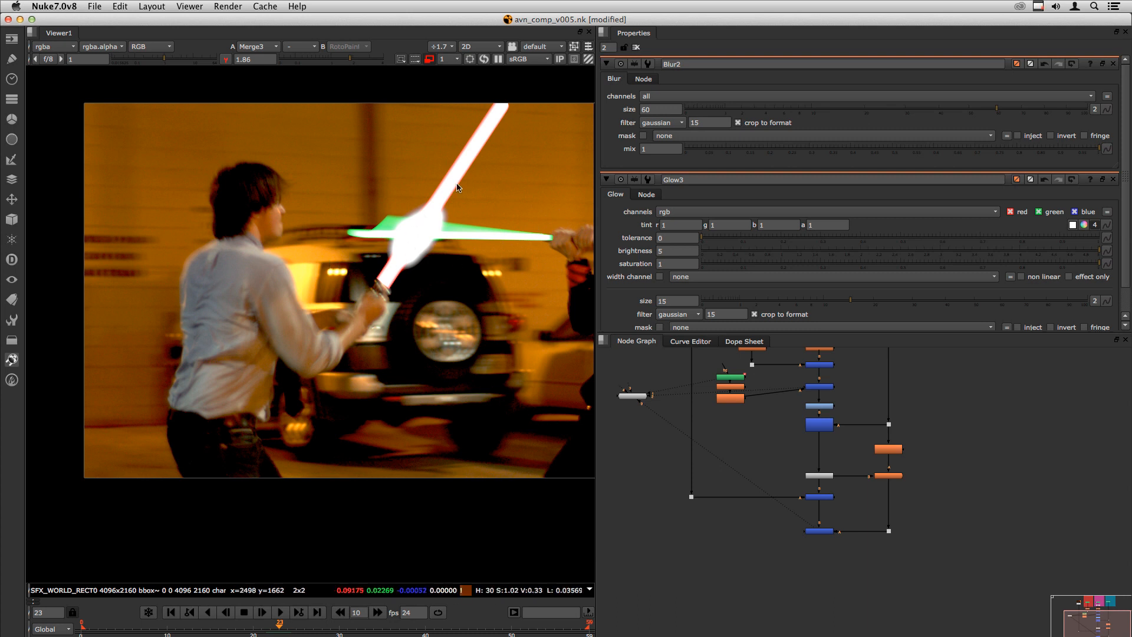
pyautogui.moveTo(398, 290); pyautogui.dragTo(338, 306, button='middle')
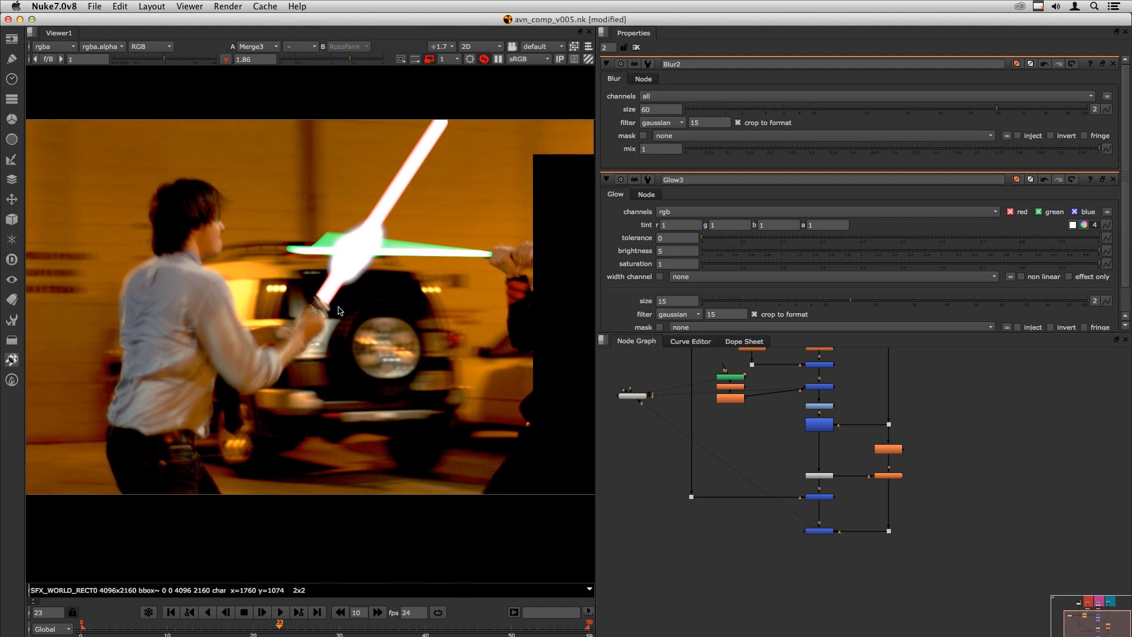
pyautogui.scroll(-2, 359, 304)
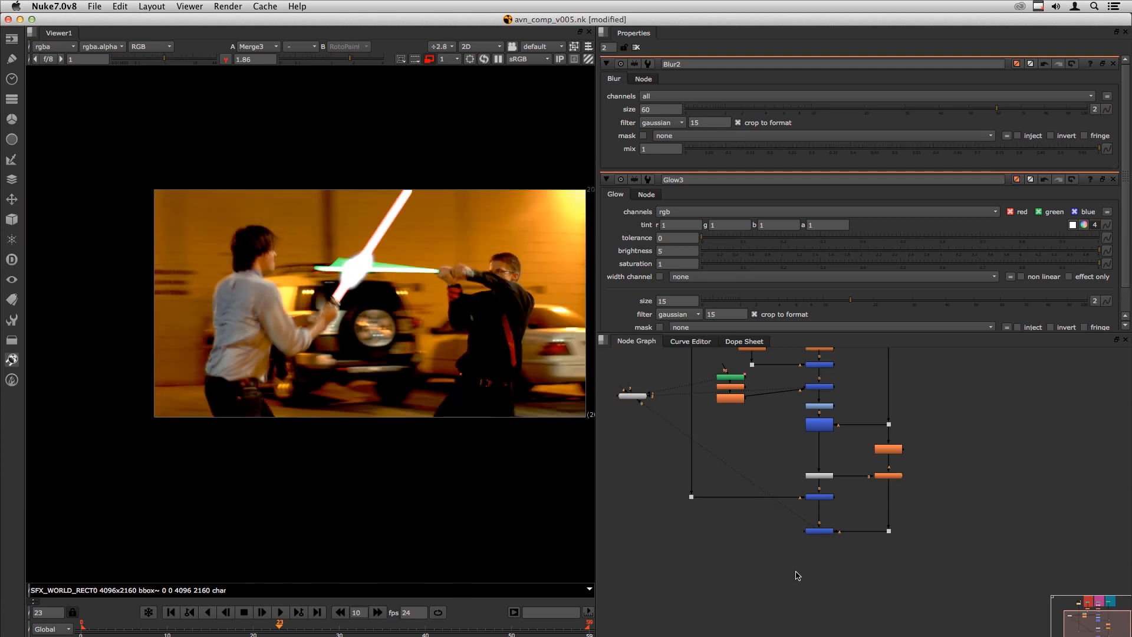
pyautogui.scroll(4, 816, 533)
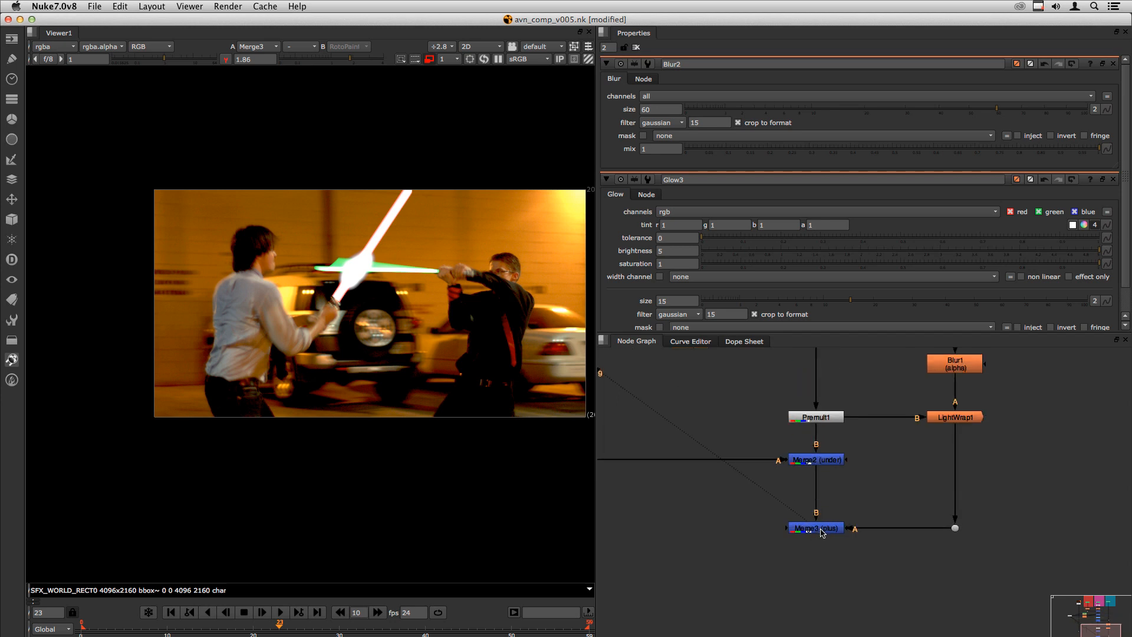
# Add a Grade node after Merge3 and place it a little below in the node graph
pyautogui.scroll(1, 822, 532)
pyautogui.click(797, 533)
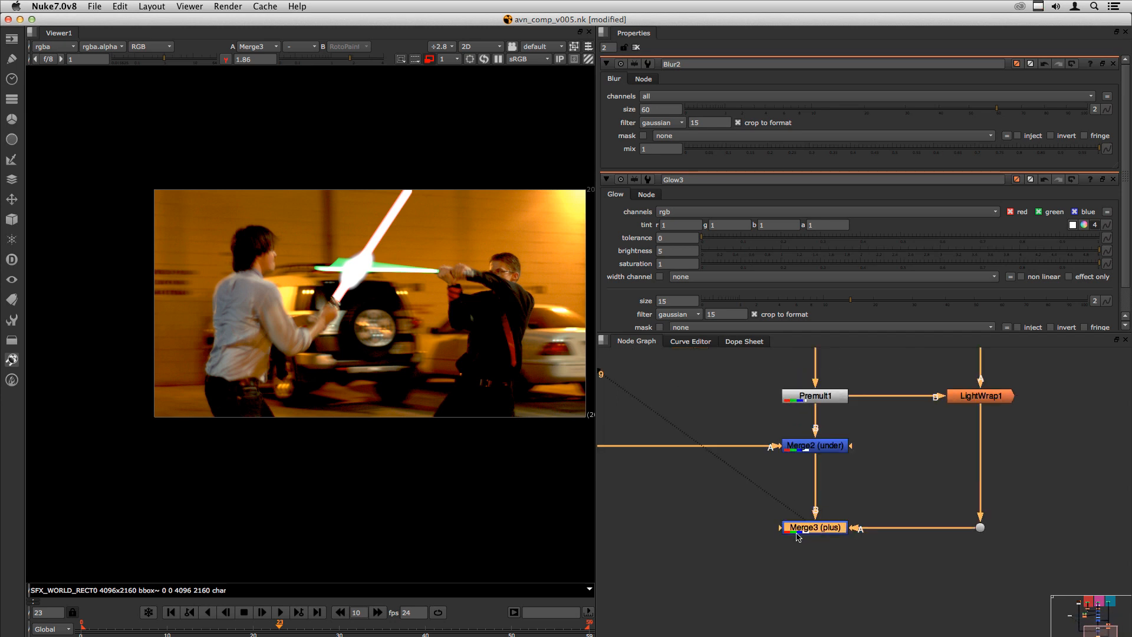
pyautogui.press('g')
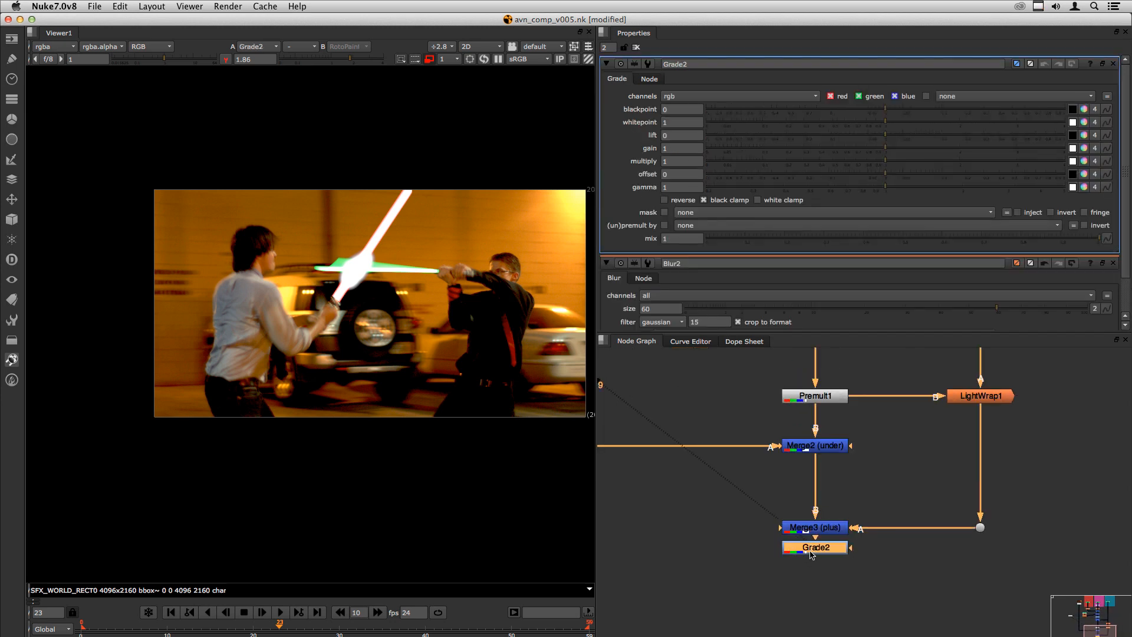
pyautogui.click(808, 547)
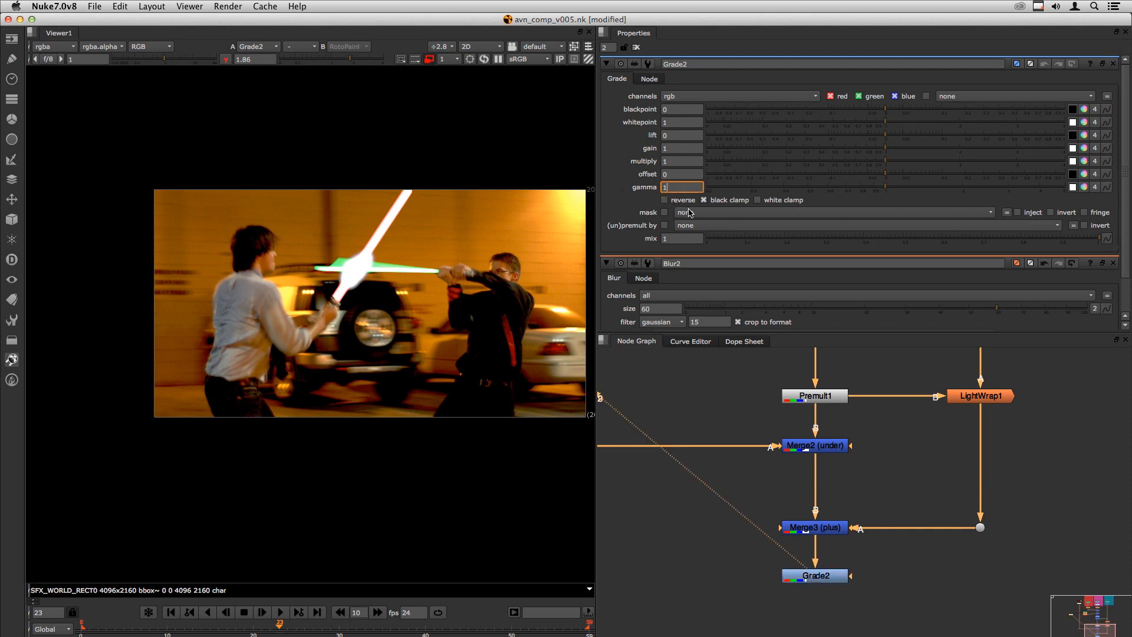
# Try brightening the comp with the gamma, offset and multiply values of Grade2
pyautogui.write('.6')
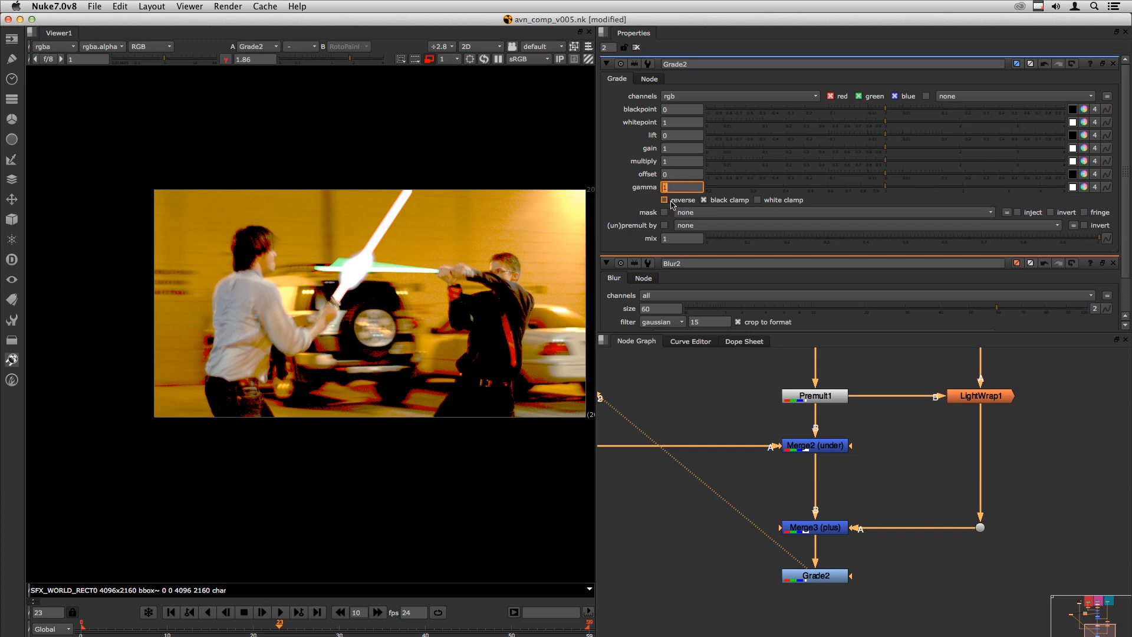
pyautogui.click(670, 202)
pyautogui.press('Up')
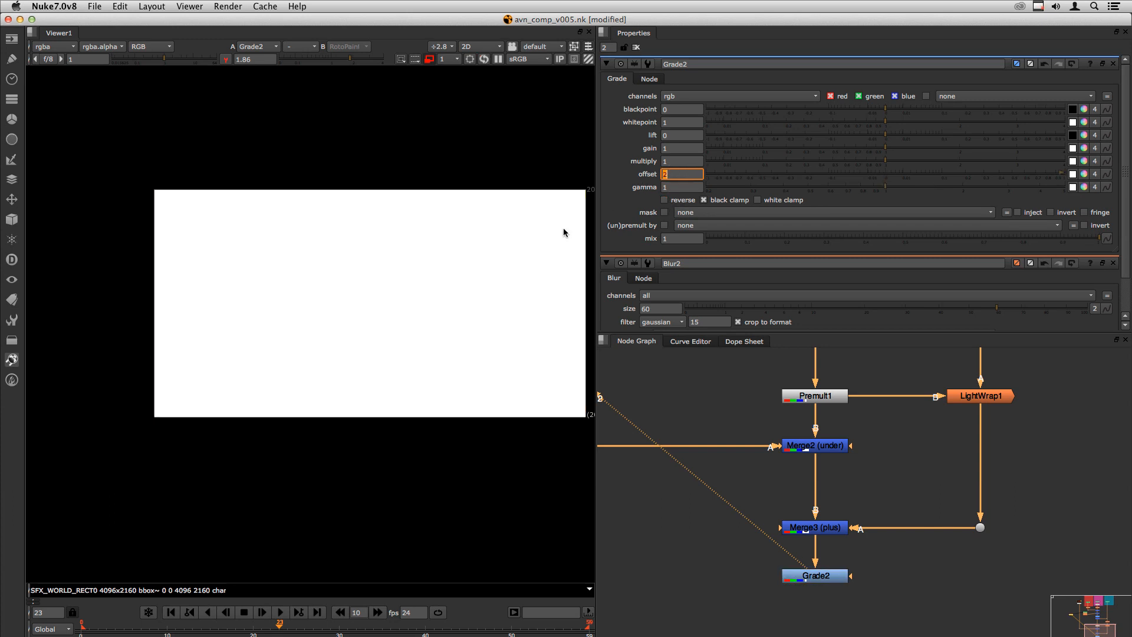
pyautogui.press('super+z')
pyautogui.press('super+shift+z')
pyautogui.write('0.1')
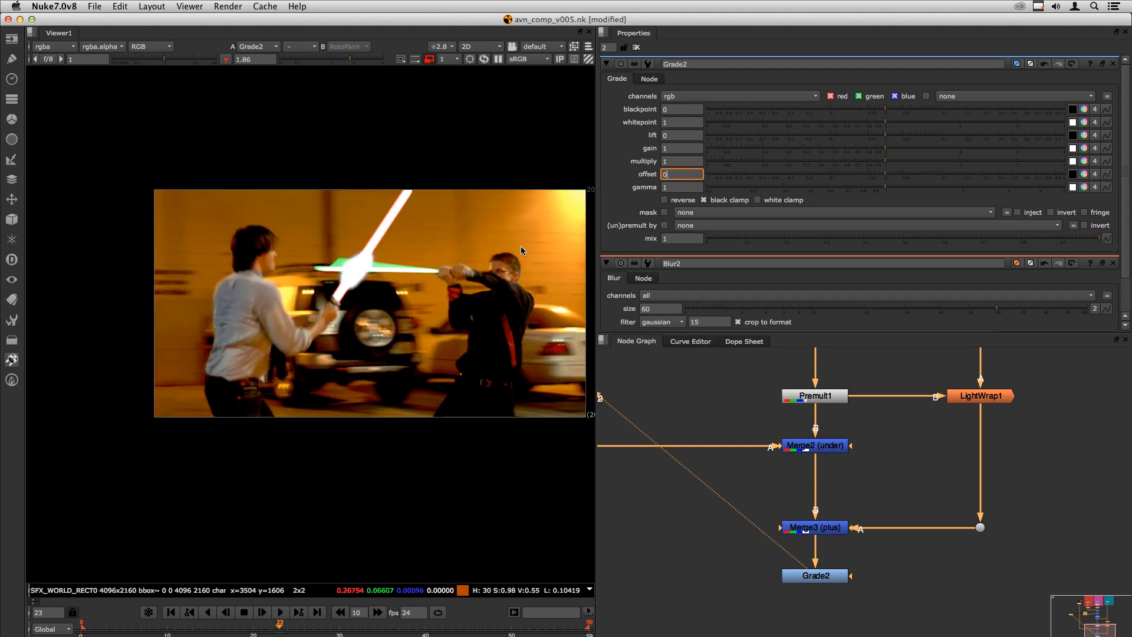
pyautogui.press('Down')
pyautogui.click(669, 160)
pyautogui.press('Right')
pyautogui.press('Up')
pyautogui.press('Up')
pyautogui.press('Up')
pyautogui.press('Up')
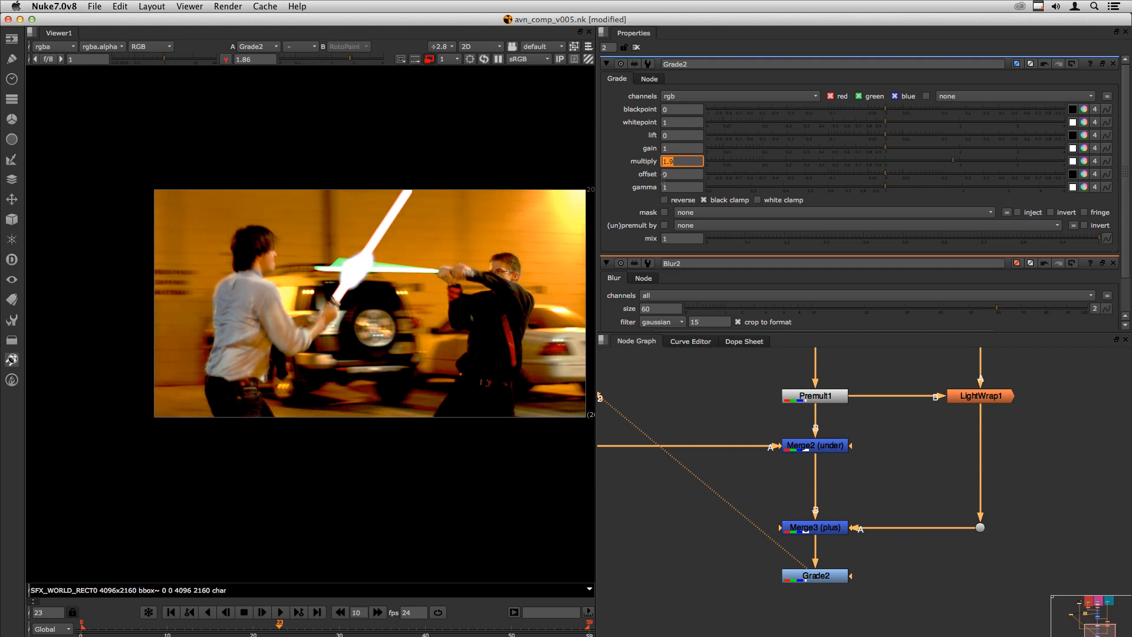
# Set the gamma of Grade2 to 1.5
pyautogui.click(681, 187)
pyautogui.press('Right')
pyautogui.press('Up')
pyautogui.press('Up')
pyautogui.press('Up')
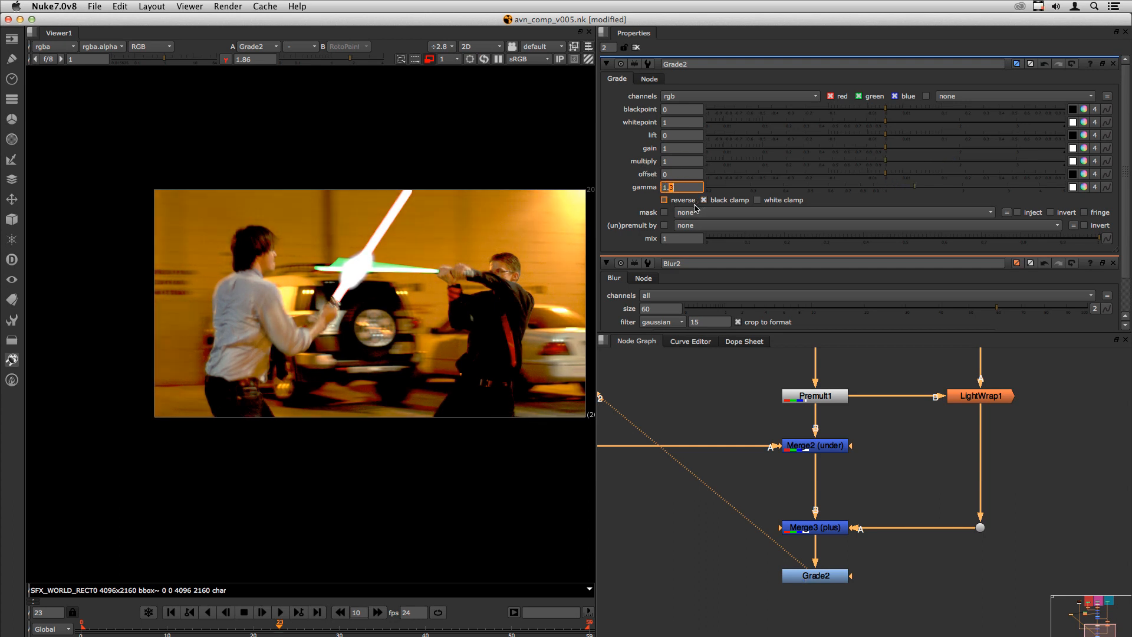
pyautogui.press('Up')
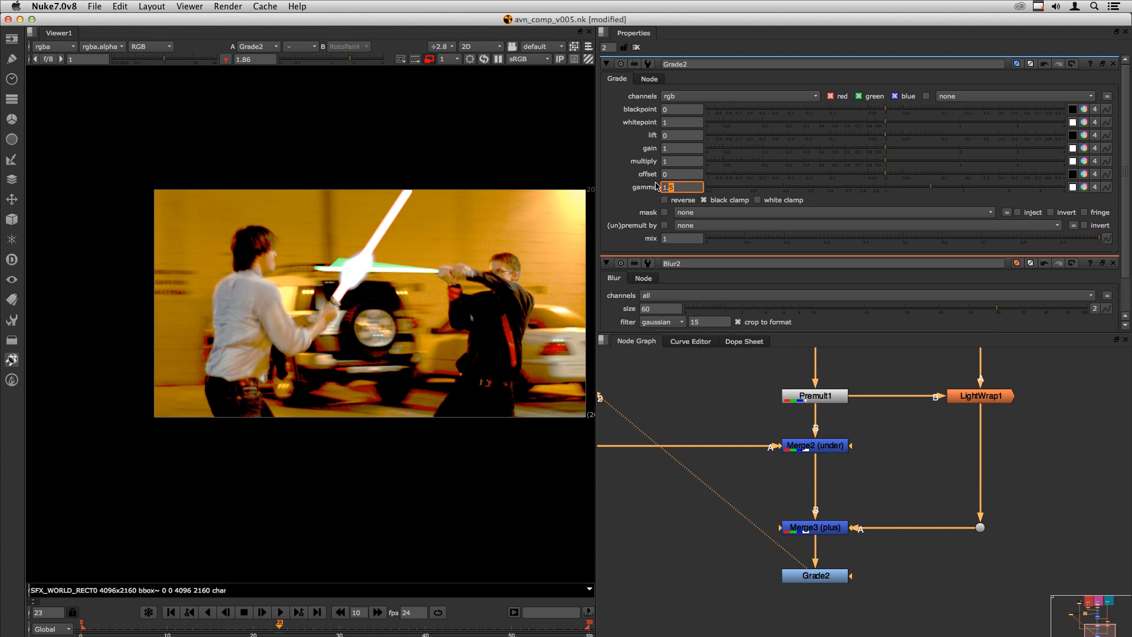
# Pull out the mask input of Grade2 and connect a new Roto node to it
pyautogui.click(824, 579)
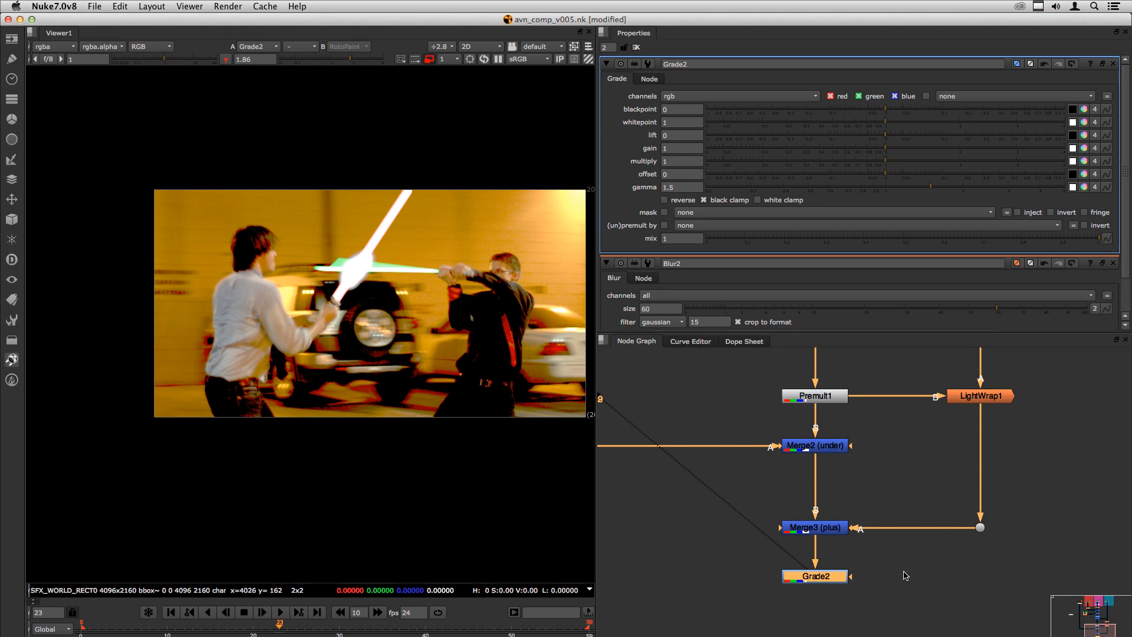
pyautogui.click(881, 583)
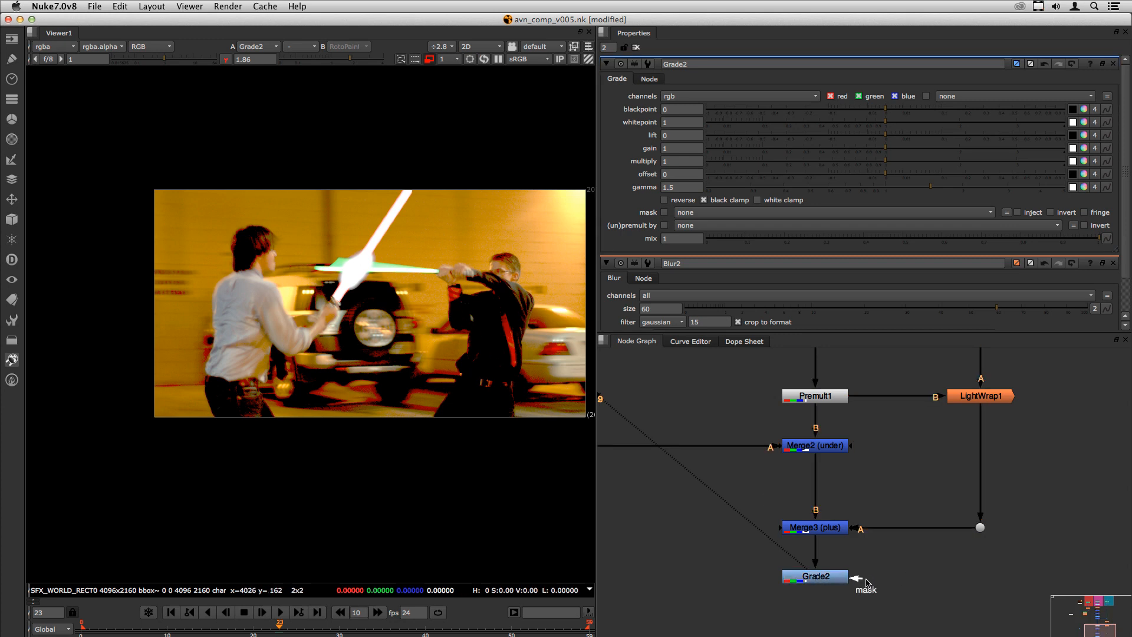
pyautogui.moveTo(867, 582); pyautogui.dragTo(921, 581)
pyautogui.press('o')
pyautogui.moveTo(910, 581)
pyautogui.mouseDown()
pyautogui.moveTo(881, 584)
pyautogui.moveTo(917, 579)
pyautogui.mouseUp()
# Draw a closed B-spline shape in Roto1 on frame 23, enclosing both fighters and the crossing sabres
pyautogui.moveTo(39, 132); pyautogui.dragTo(52, 162)
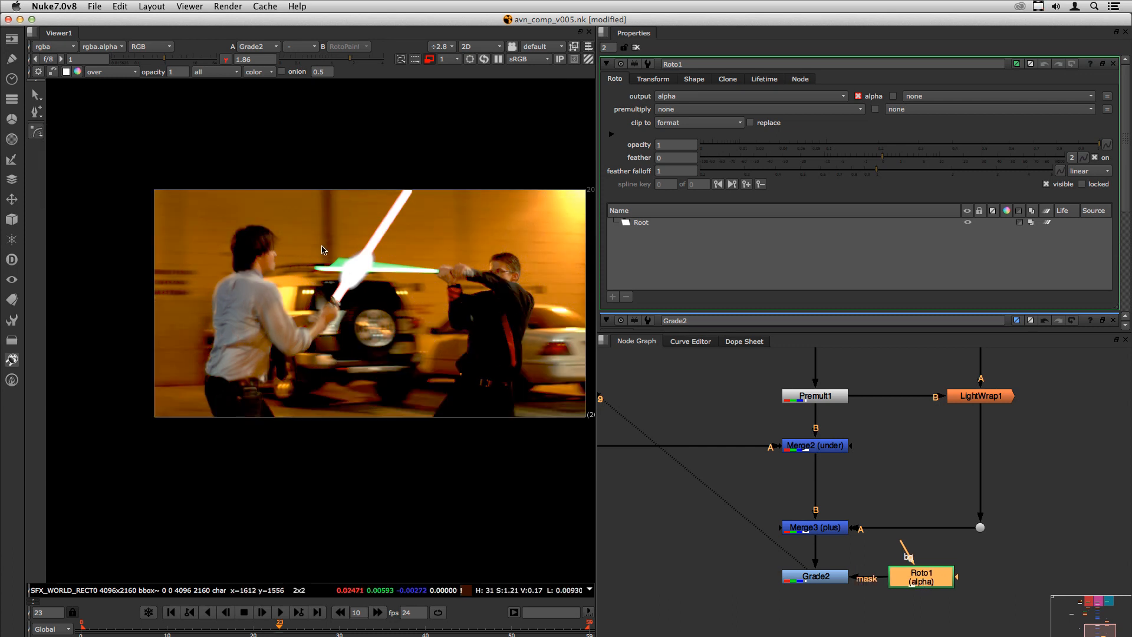
pyautogui.click(356, 202)
pyautogui.click(314, 235)
pyautogui.click(235, 222)
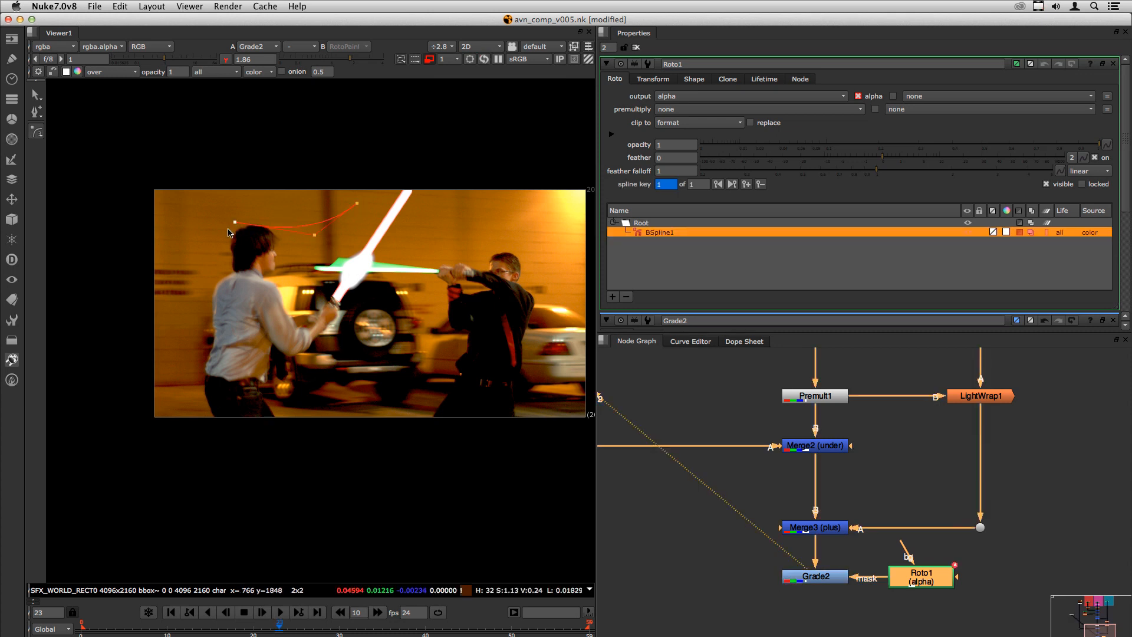
pyautogui.click(200, 265)
pyautogui.click(188, 322)
pyautogui.click(258, 359)
pyautogui.click(348, 372)
pyautogui.click(444, 402)
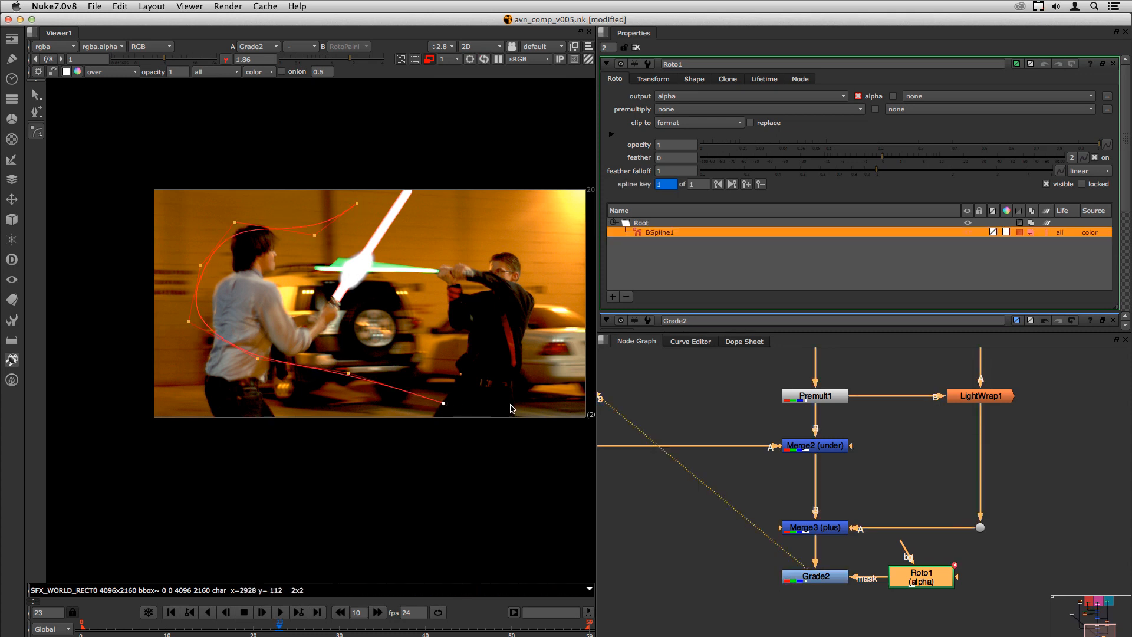
pyautogui.click(524, 393)
pyautogui.click(568, 335)
pyautogui.click(538, 238)
pyautogui.click(426, 210)
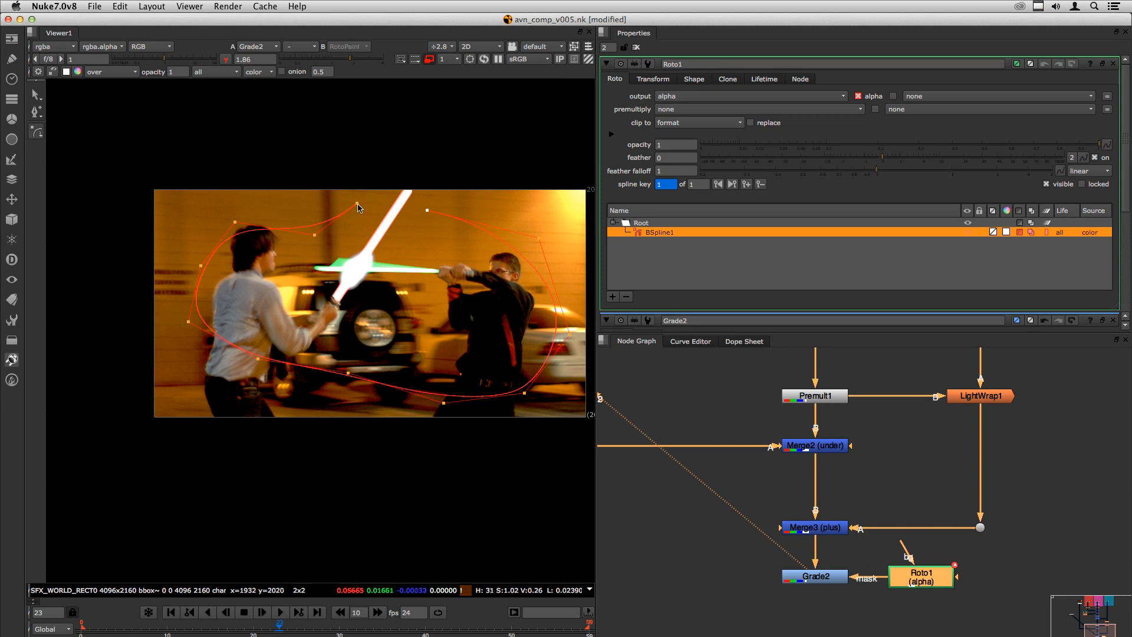
pyautogui.click(356, 202)
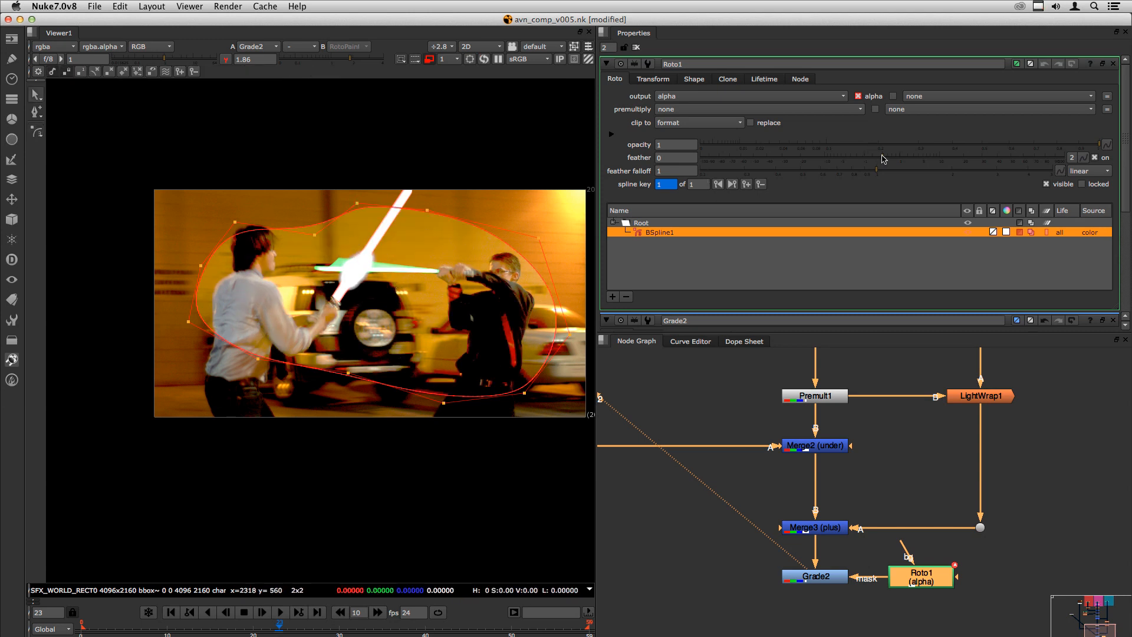
# Set the feather of Roto1 to 500 and move the shape's lower control point near the right fighter's legs upward
pyautogui.moveTo(882, 158); pyautogui.dragTo(1064, 157)
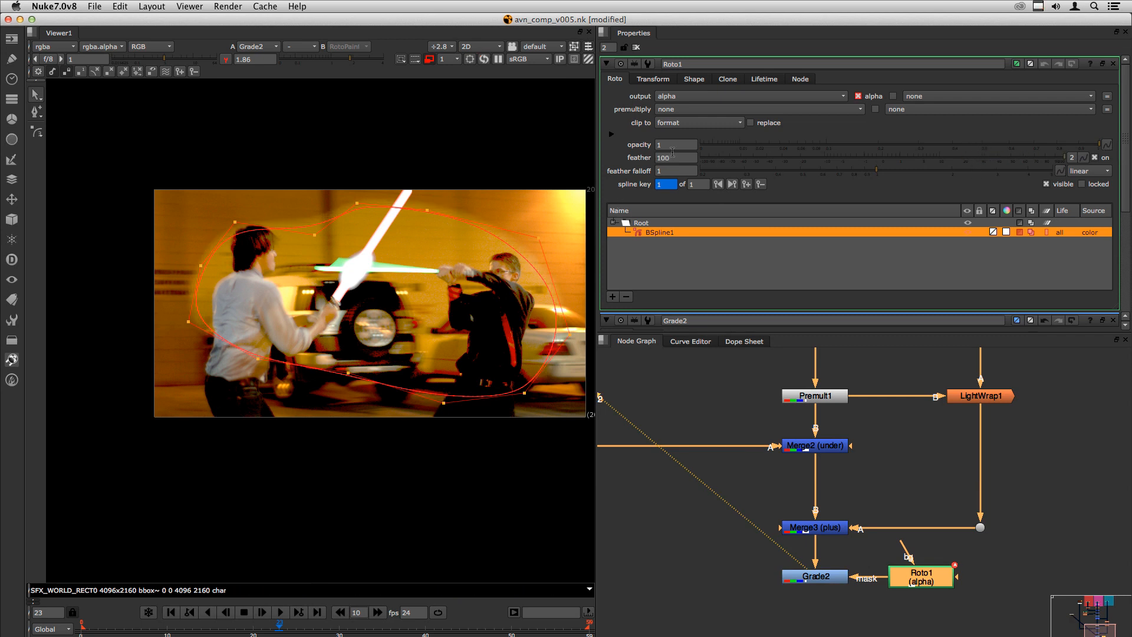
pyautogui.click(672, 154)
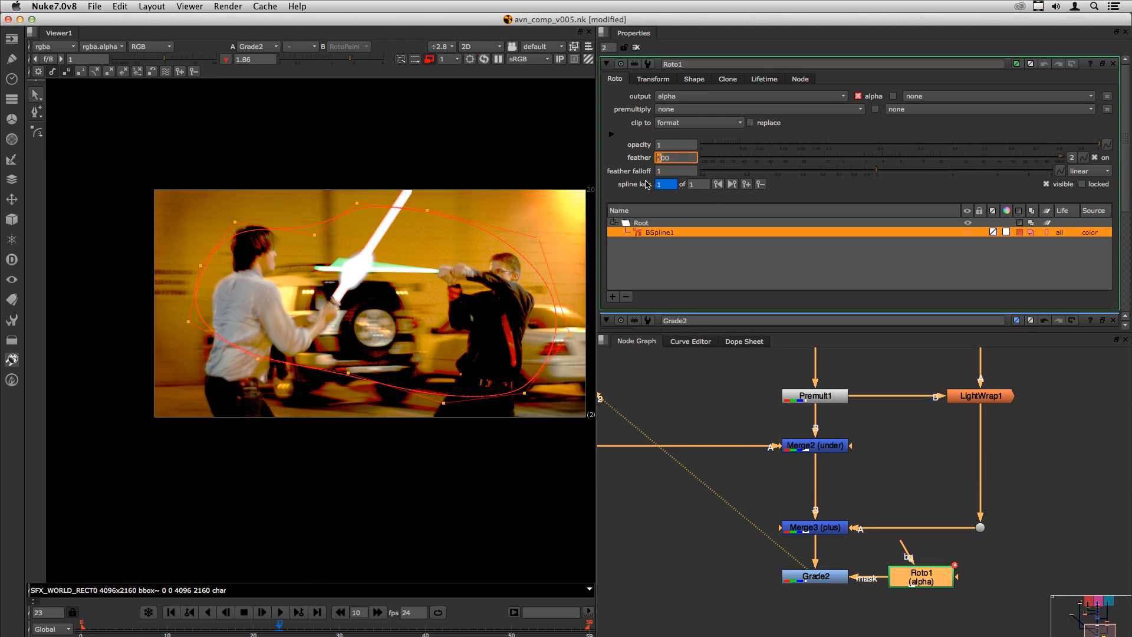
pyautogui.press('Down')
pyautogui.press('Down')
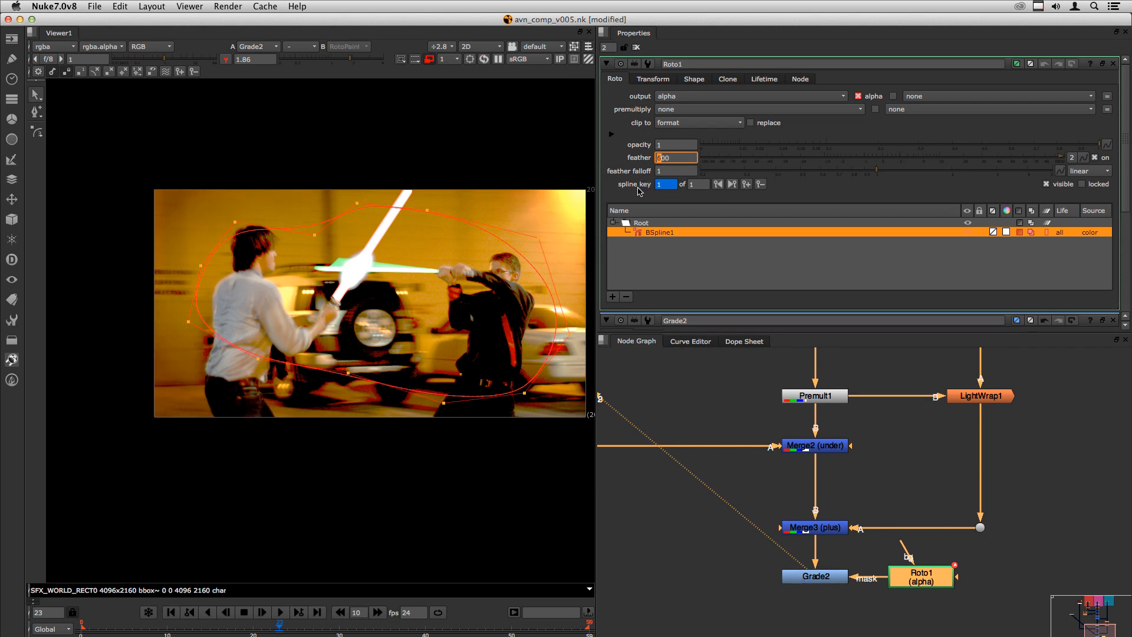
pyautogui.click(692, 587)
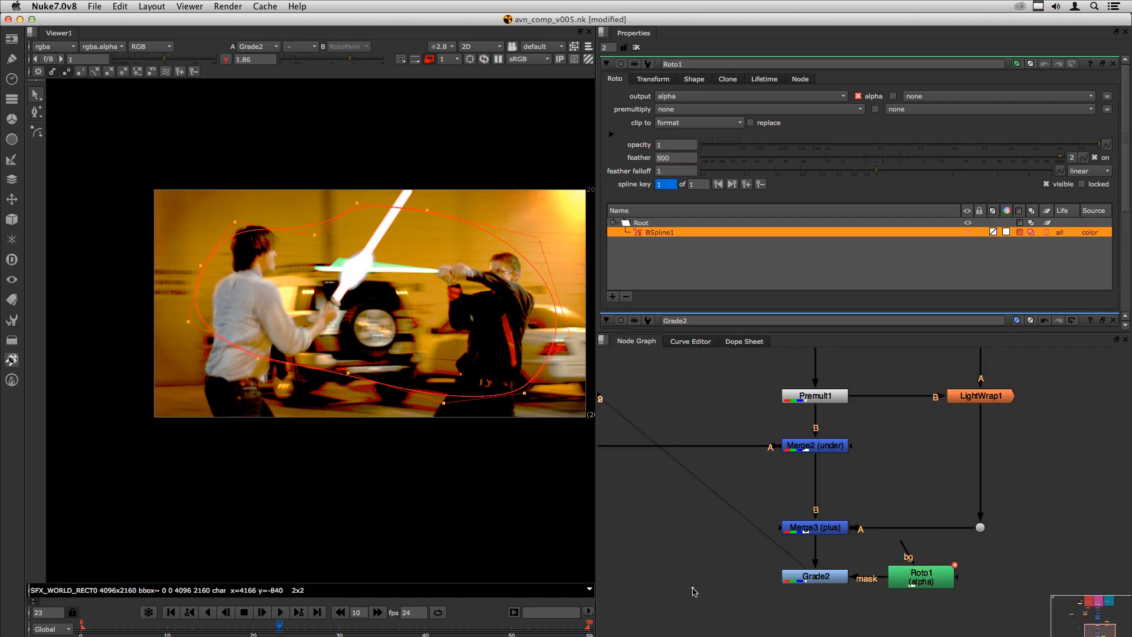
pyautogui.moveTo(443, 403); pyautogui.dragTo(430, 332)
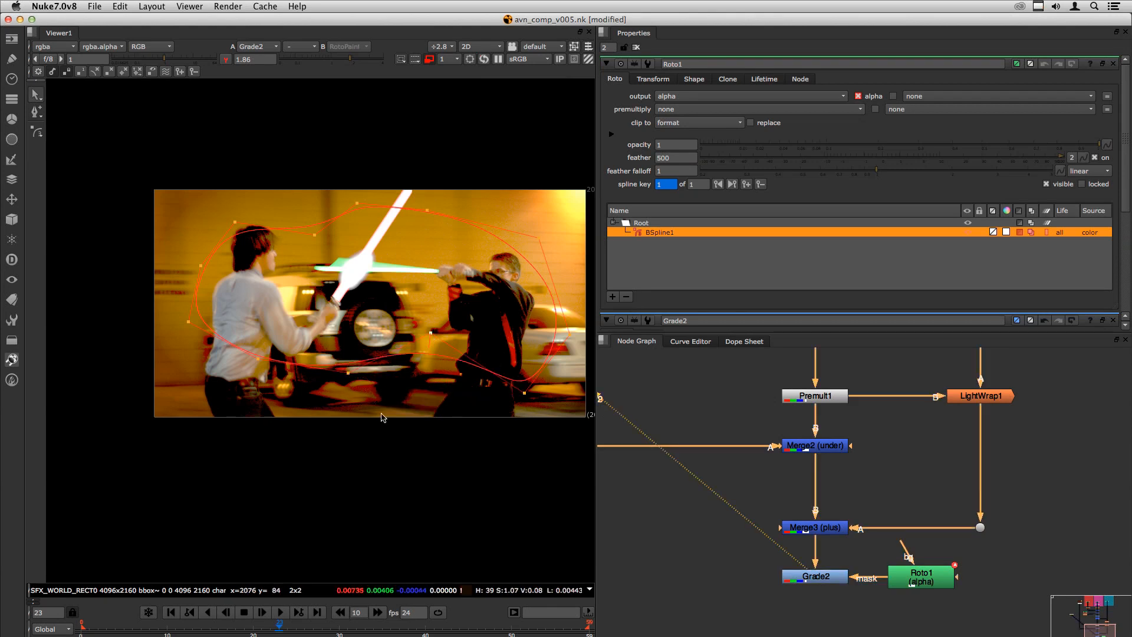
# Reopen only the Grade2 properties and set its gamma to 1.6 and its gain to 1.9
pyautogui.click(636, 49)
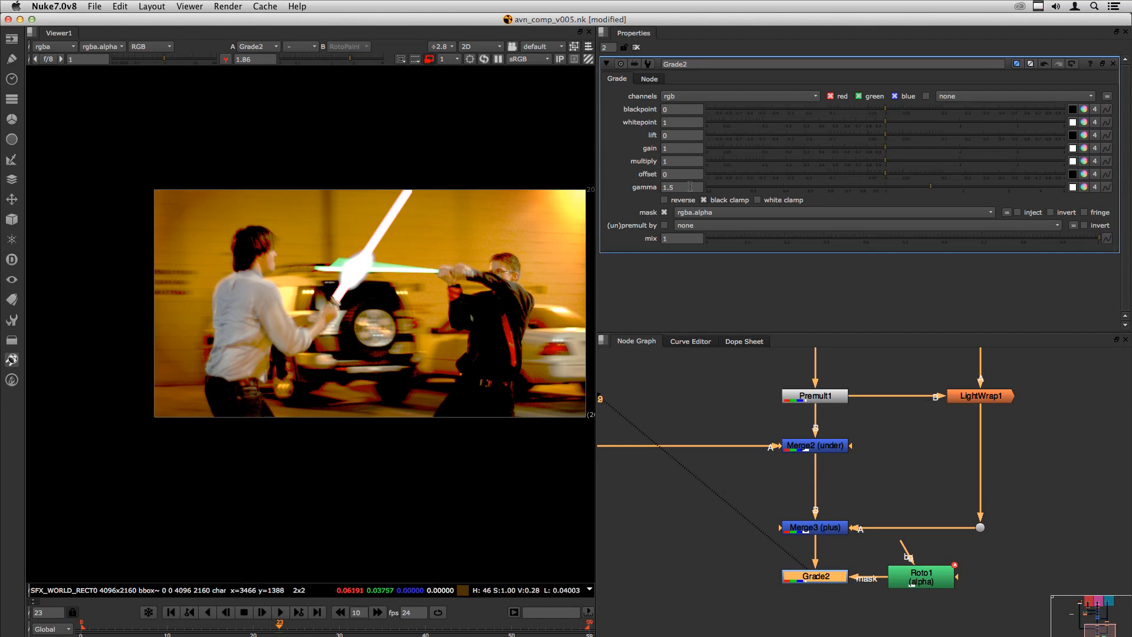
pyautogui.press('Up')
pyautogui.press('Up')
pyautogui.press('Up')
pyautogui.press('Up')
pyautogui.press('Up')
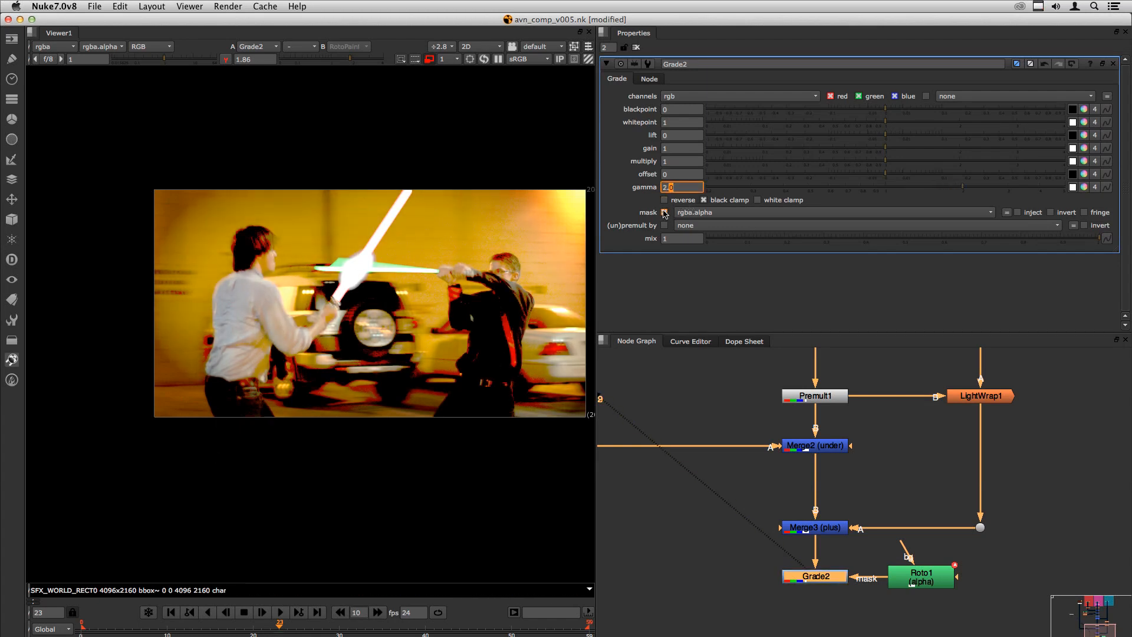
pyautogui.press('Down')
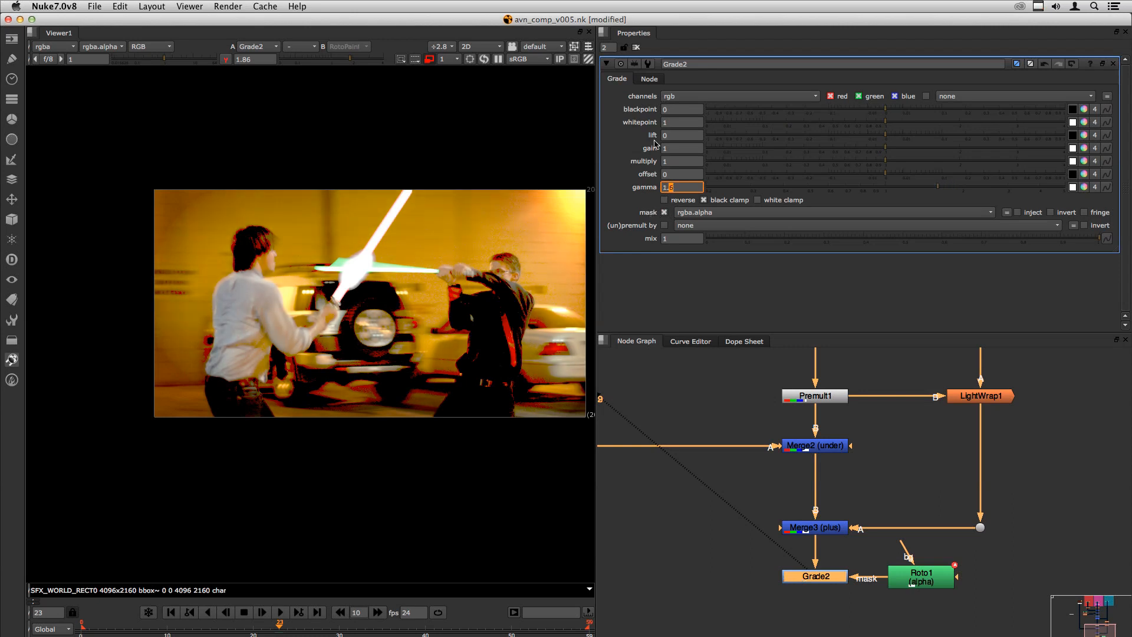
pyautogui.click(677, 148)
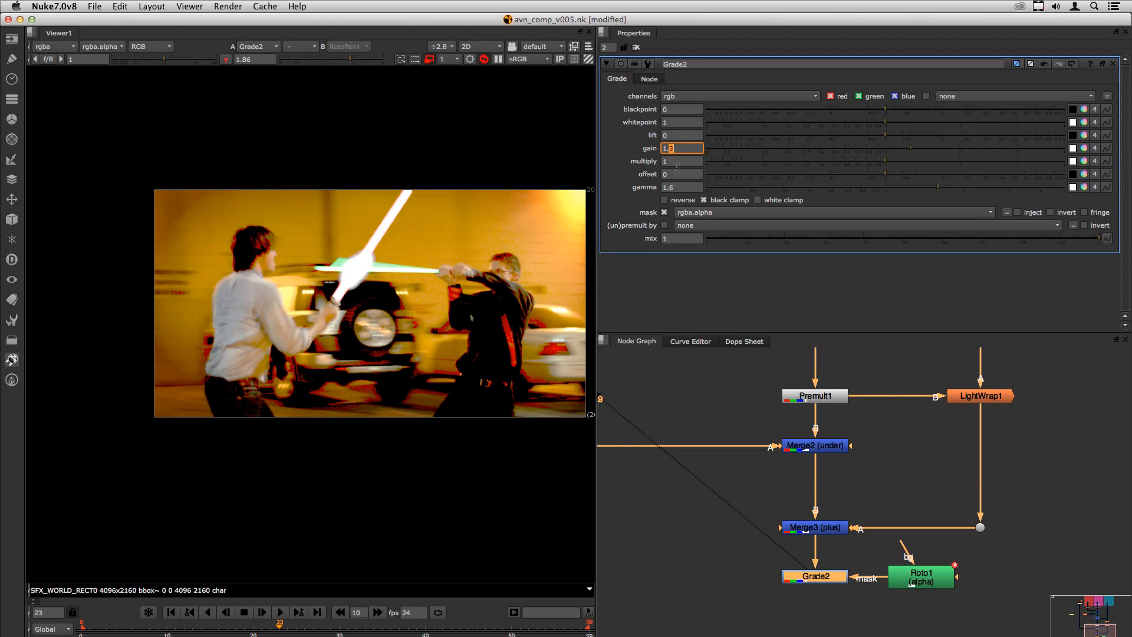
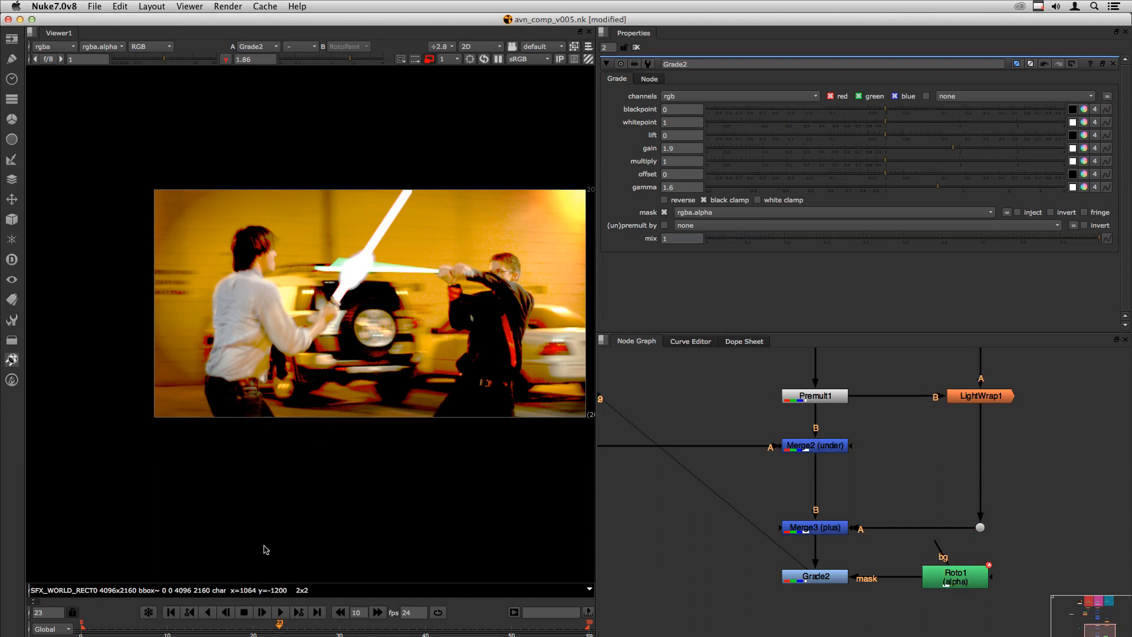
# Go to frame 11 and lower the mix of Grade2 to 0
pyautogui.click(175, 627)
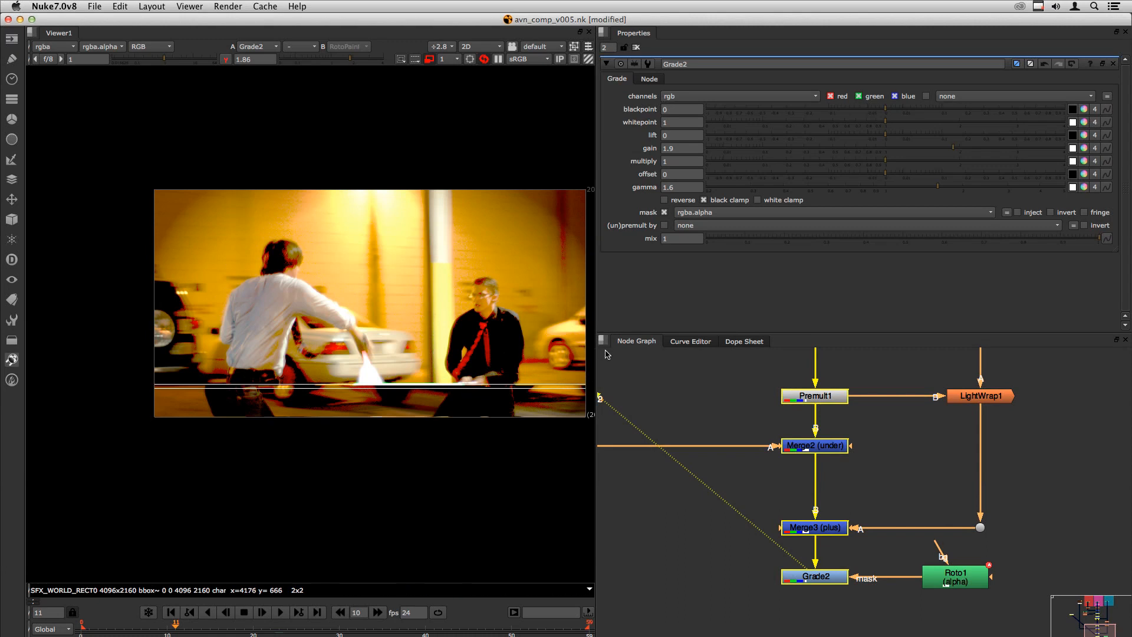
pyautogui.press('Left')
pyautogui.press('Right')
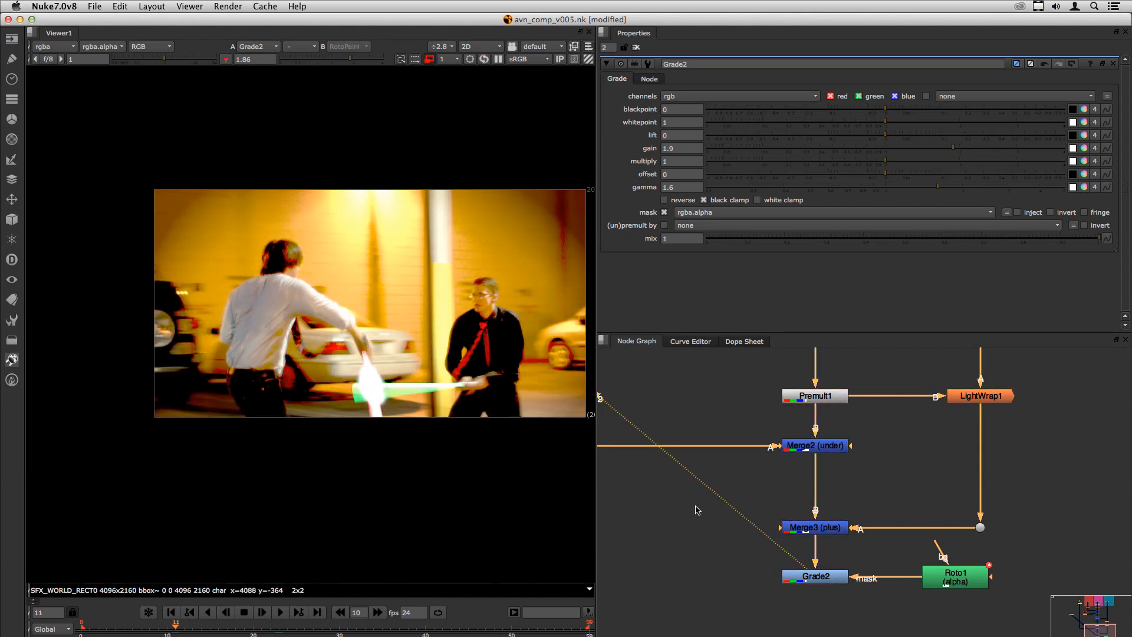
pyautogui.click(827, 581)
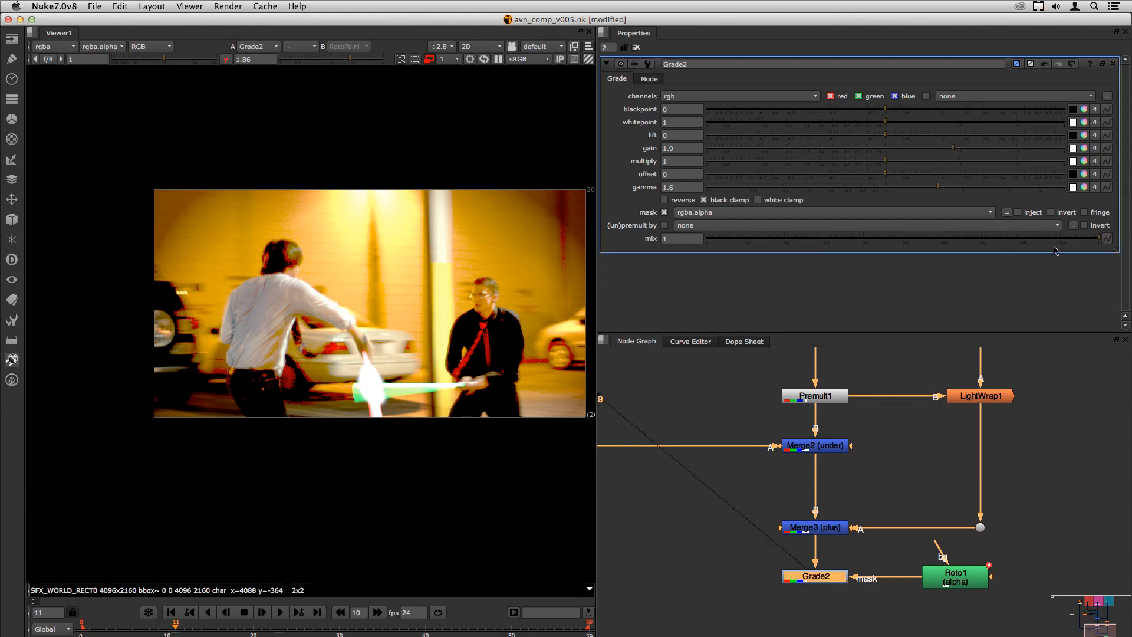
pyautogui.moveTo(766, 243); pyautogui.dragTo(684, 236)
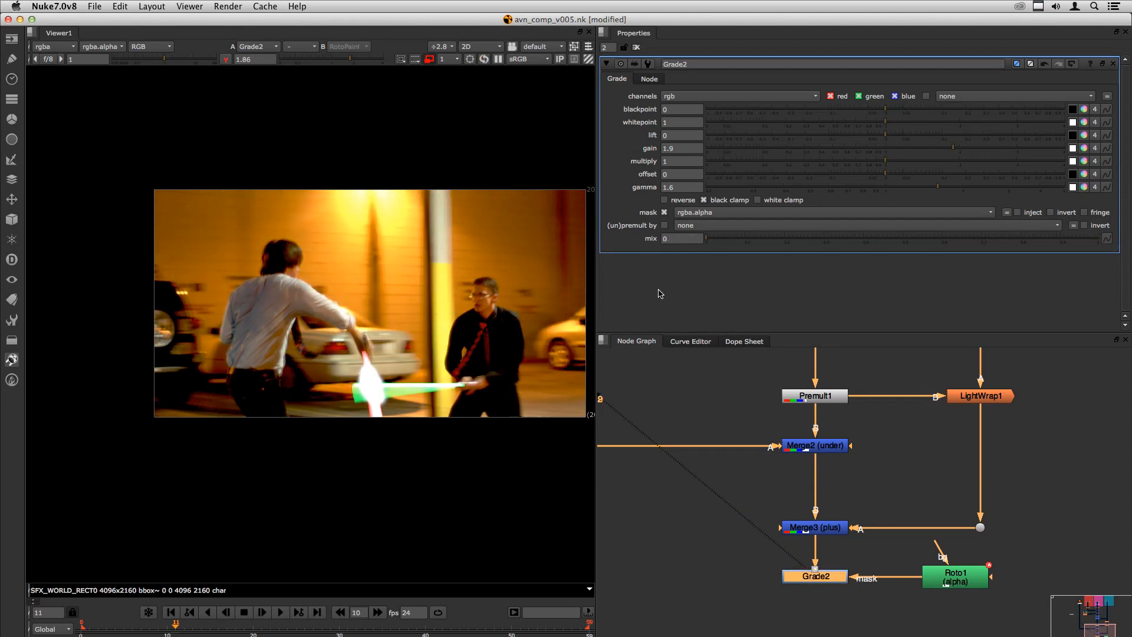
pyautogui.click(673, 554)
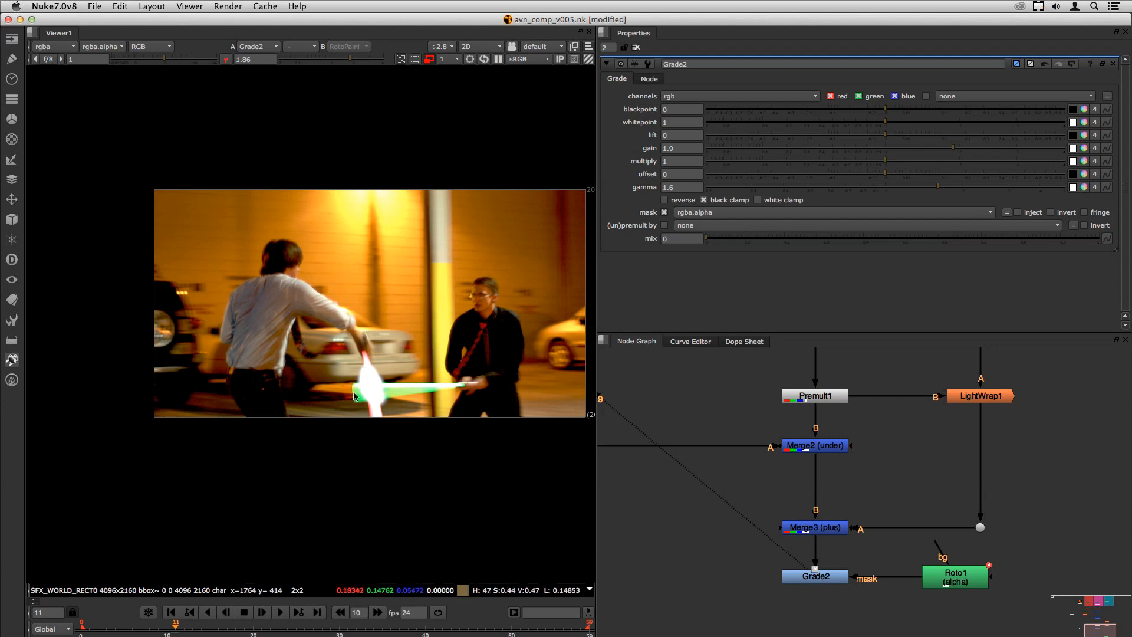
# Keyframe the mix of Grade2 at 0 on frame 10 and at 1 on frame 11
pyautogui.press('Left')
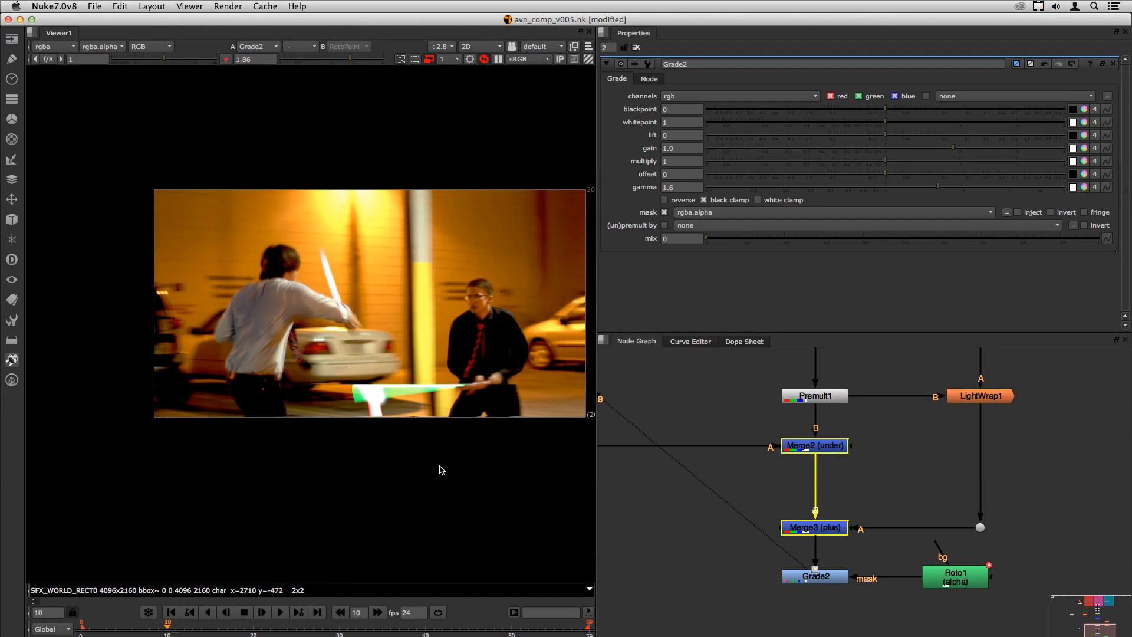
pyautogui.rightClick(685, 237)
pyautogui.click(707, 246)
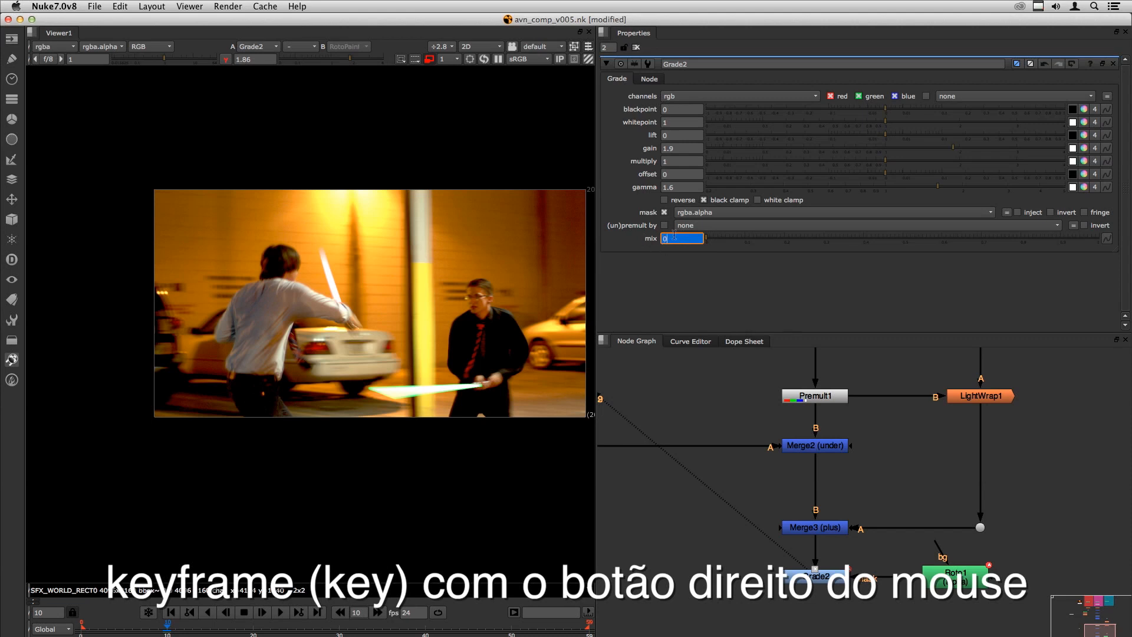
pyautogui.click(671, 239)
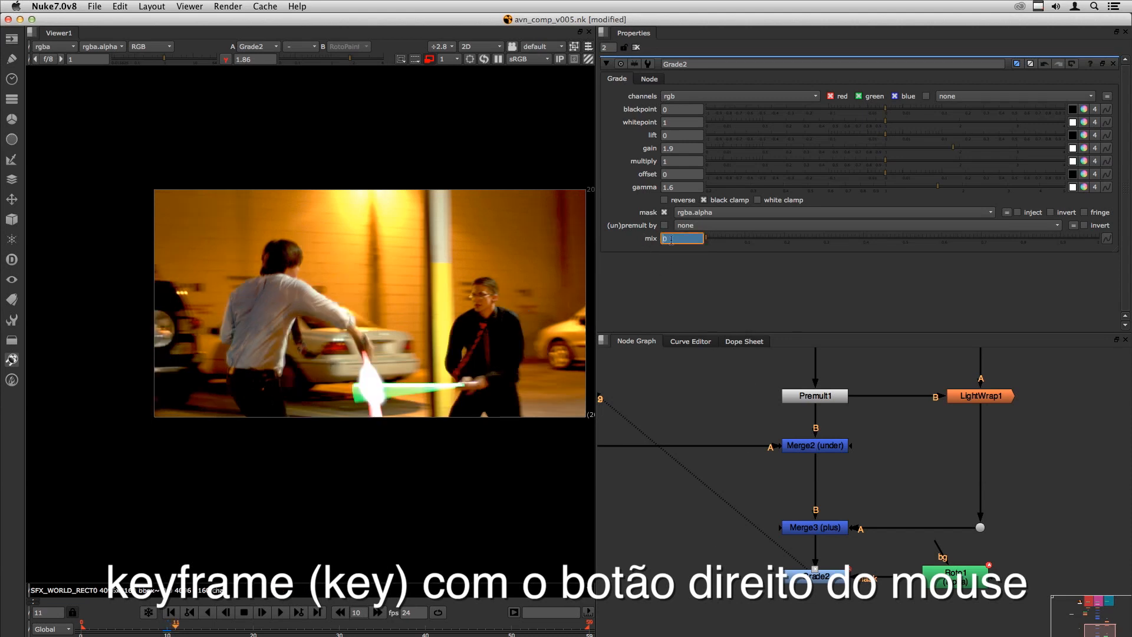
pyautogui.write('1')
pyautogui.press('Return')
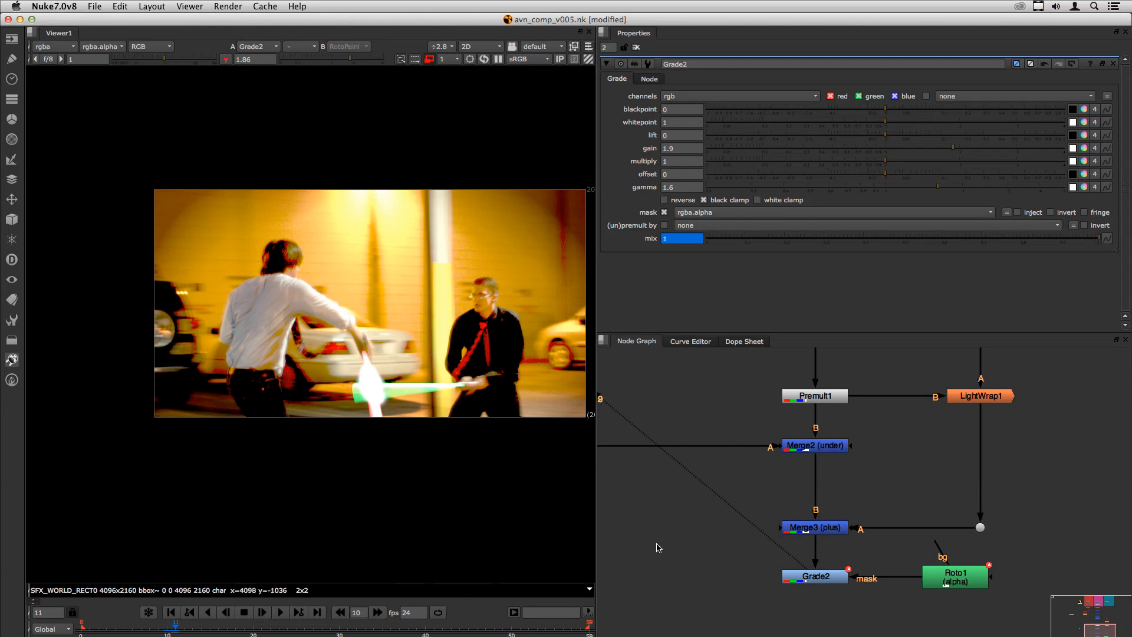
# Keyframe the mix of Grade2 at 0 on frame 13 and step through frames 11 to 13 to check the fade
pyautogui.press('Right')
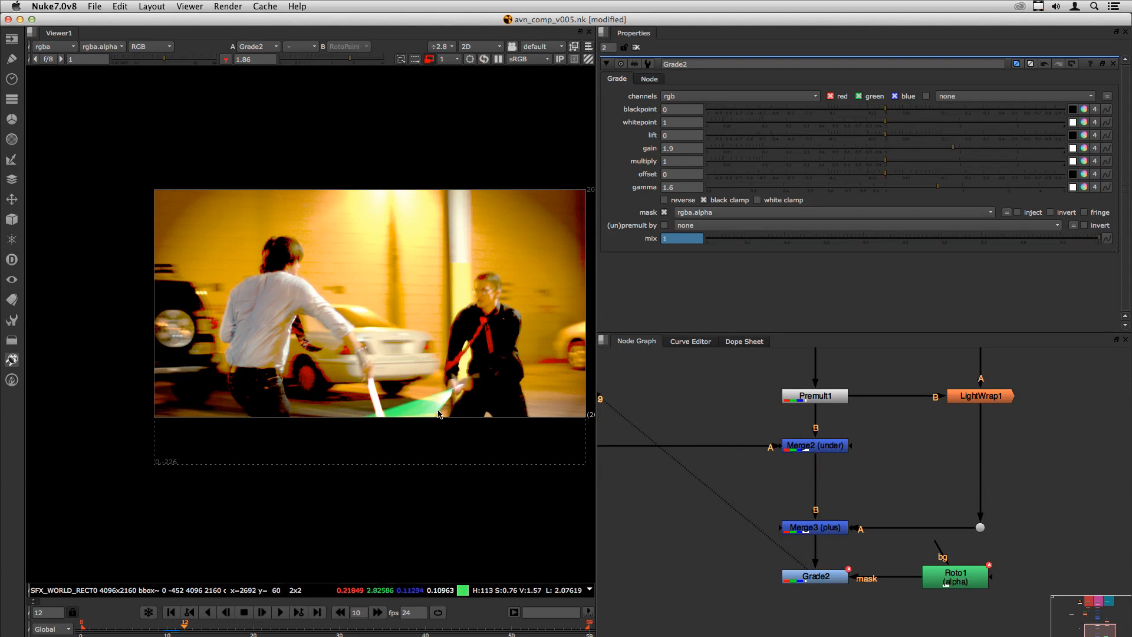
pyautogui.press('Right')
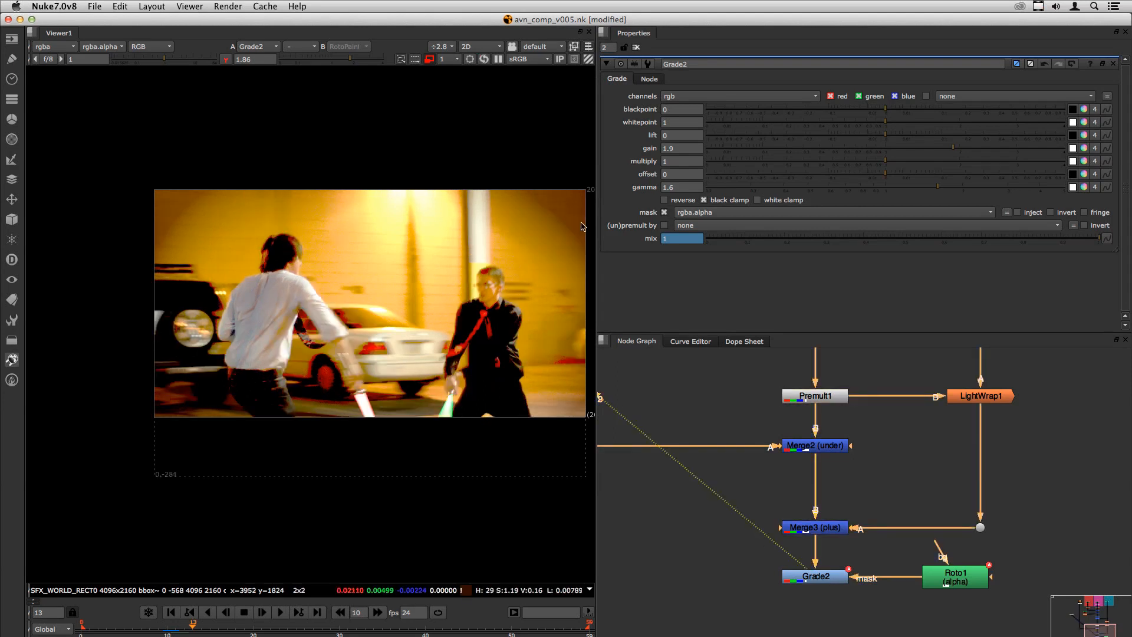
pyautogui.click(678, 240)
pyautogui.write('0')
pyautogui.press('Return')
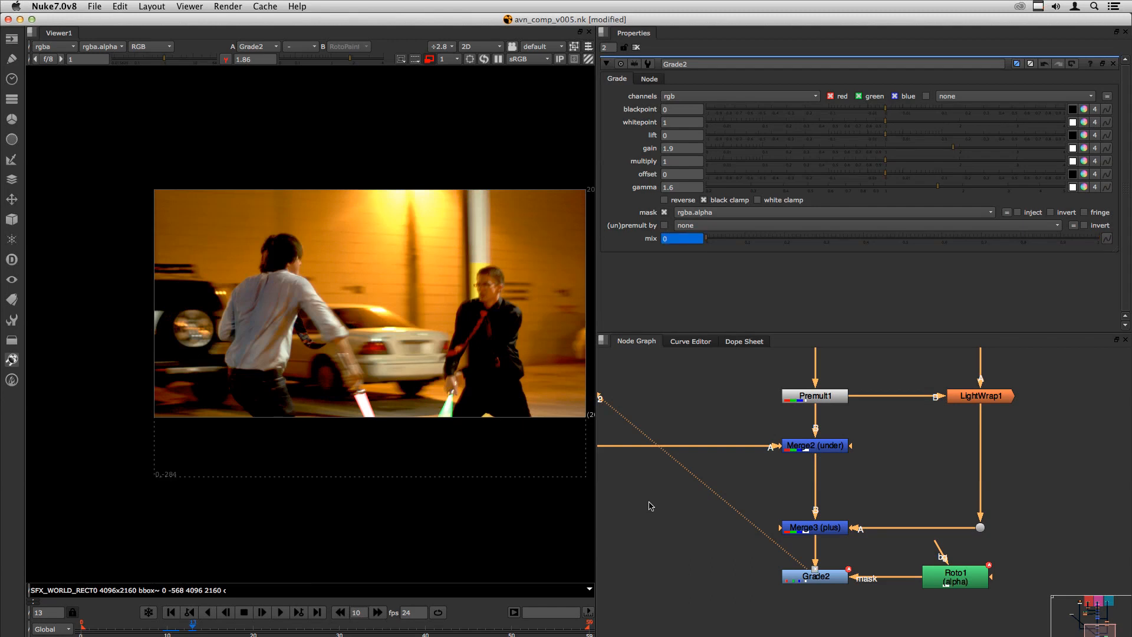
pyautogui.click(190, 632)
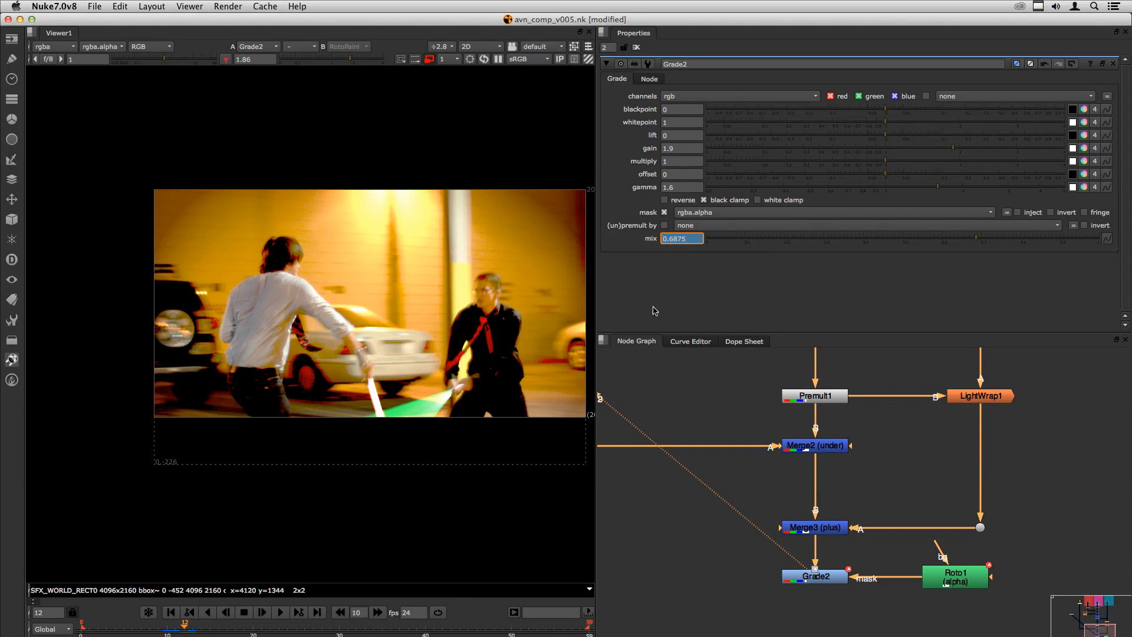
pyautogui.press('Left')
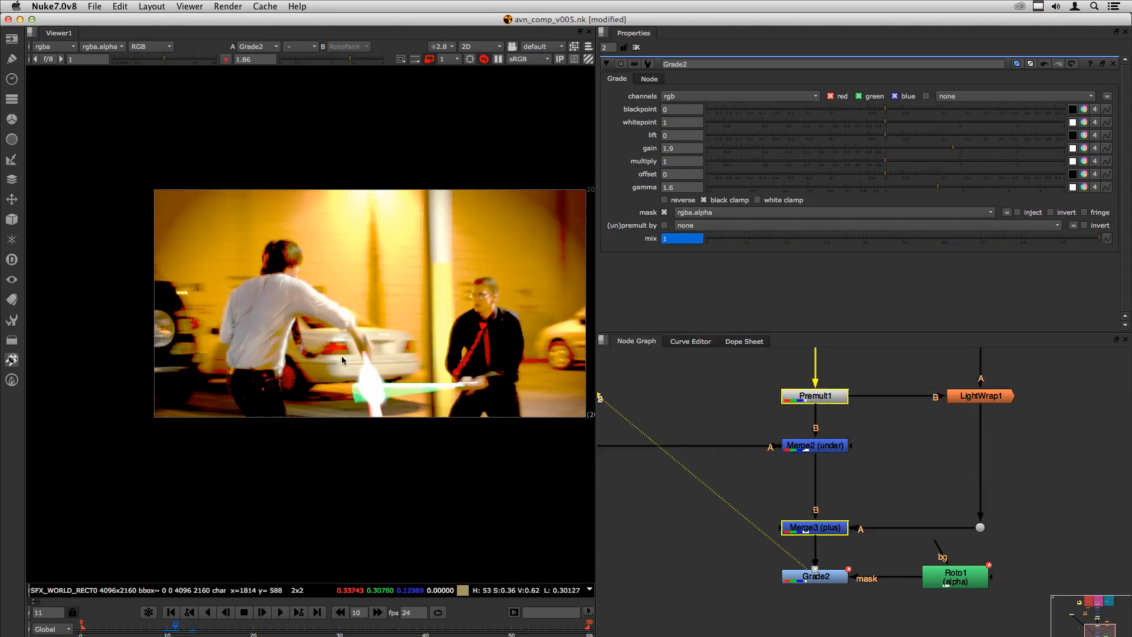
pyautogui.press('Right')
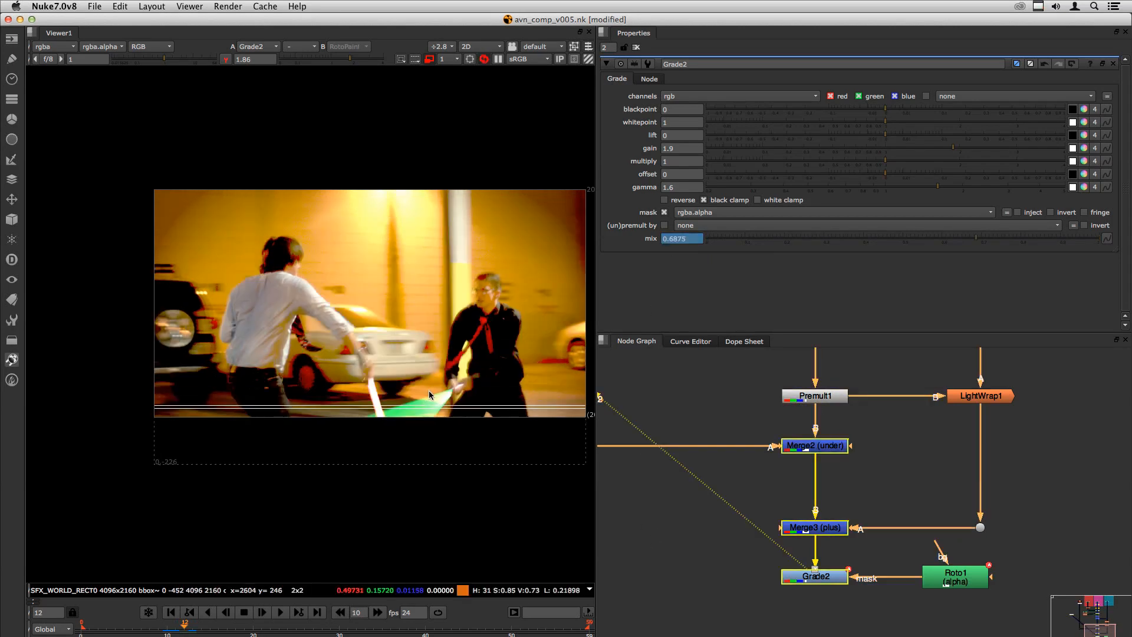
pyautogui.press('Right')
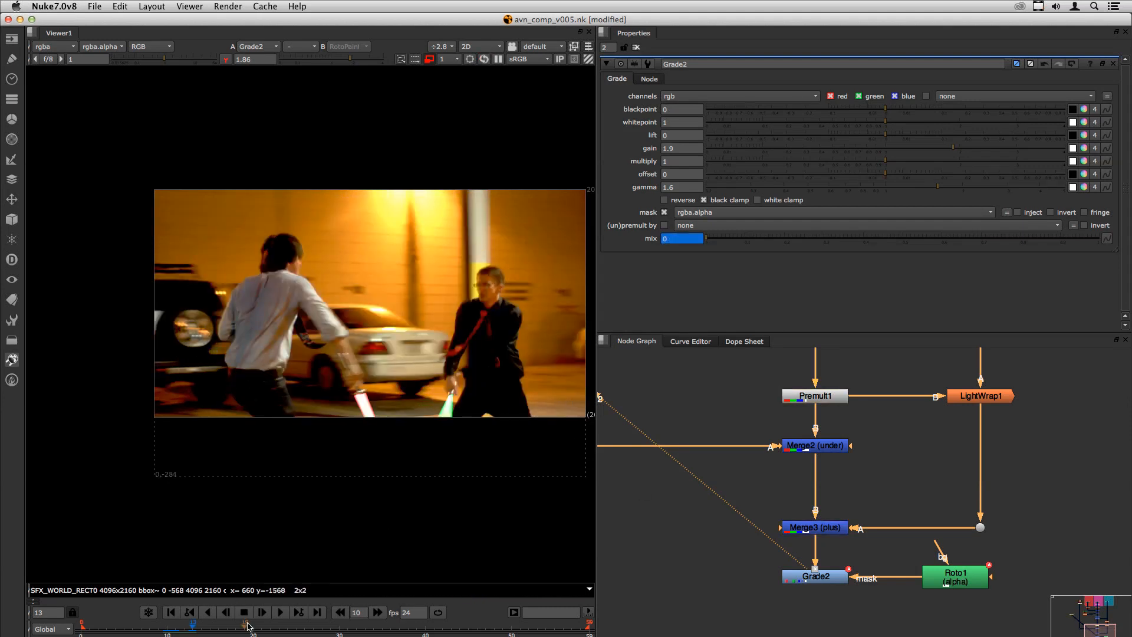
# Keyframe the mix of Grade2 at 0 on frame 22, 1 on frame 23 and 0 on frame 25
pyautogui.click(272, 631)
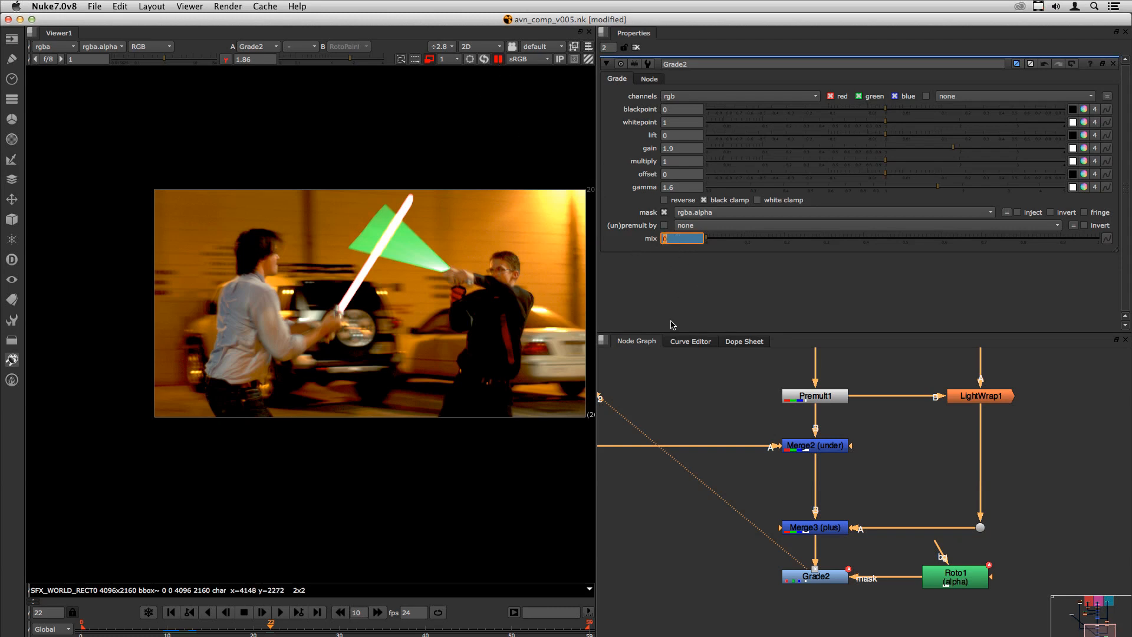
pyautogui.write('0')
pyautogui.press('Return')
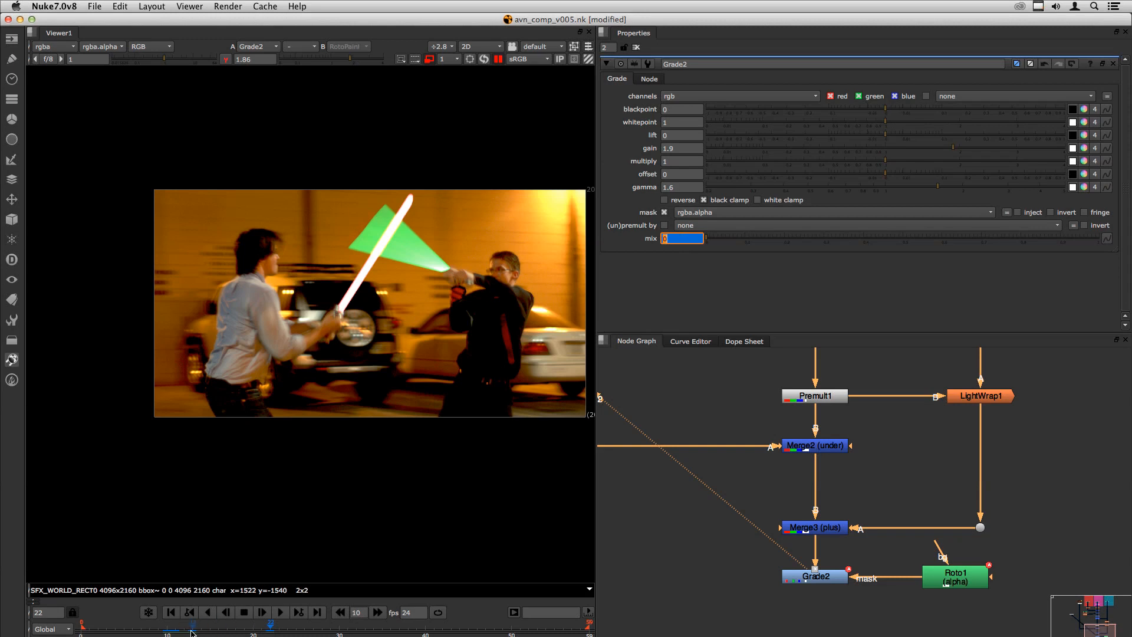
pyautogui.click(279, 630)
pyautogui.click(678, 533)
pyautogui.write('1')
pyautogui.press('Return')
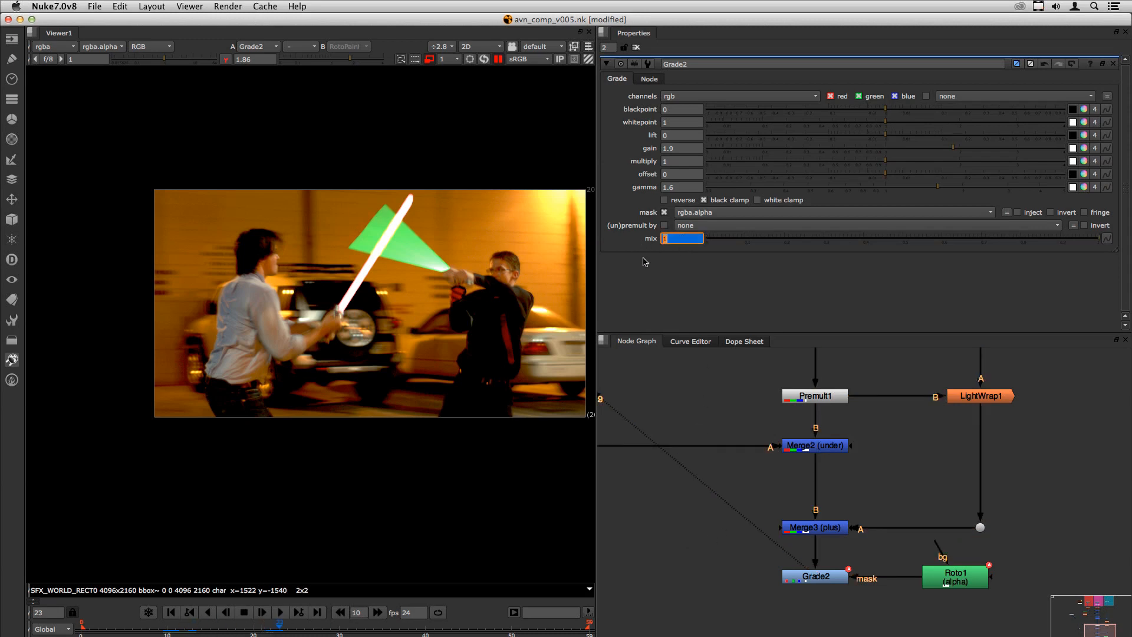
pyautogui.click(296, 632)
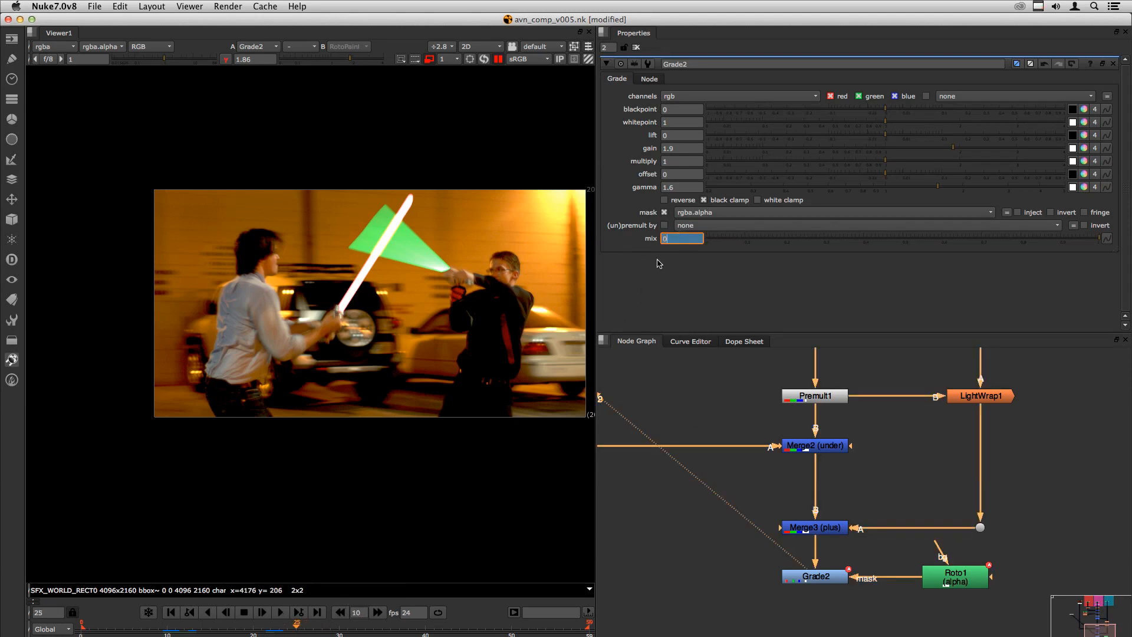
pyautogui.press('Return')
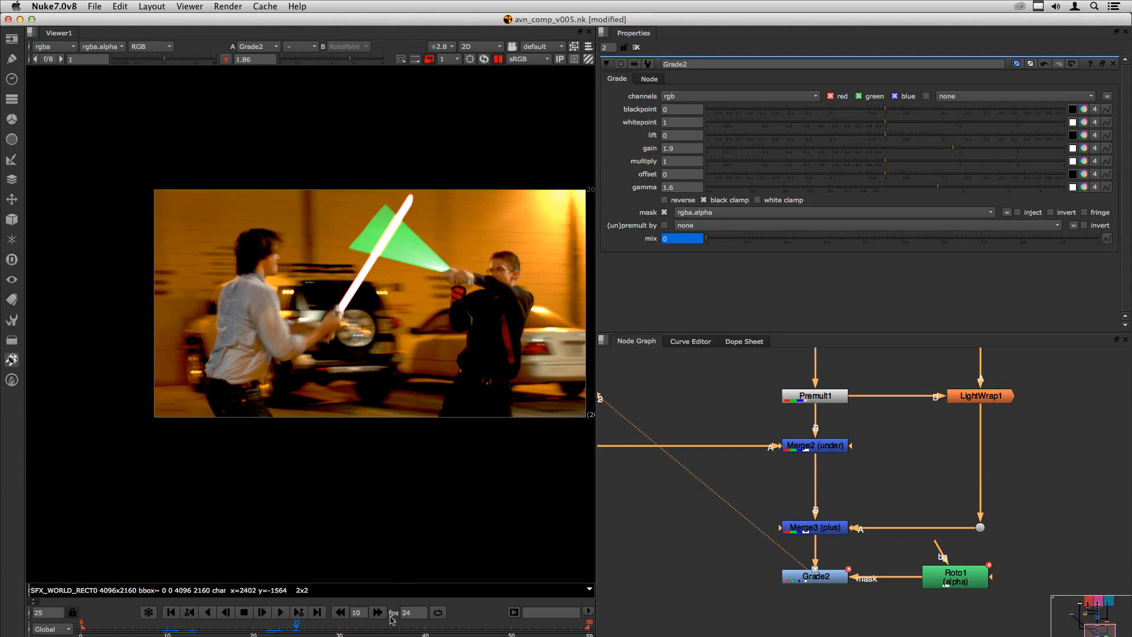
# Keyframe the mix of Grade2 on frames 31, 32 and 34, using 0 on frames 31 and 34
pyautogui.click(349, 630)
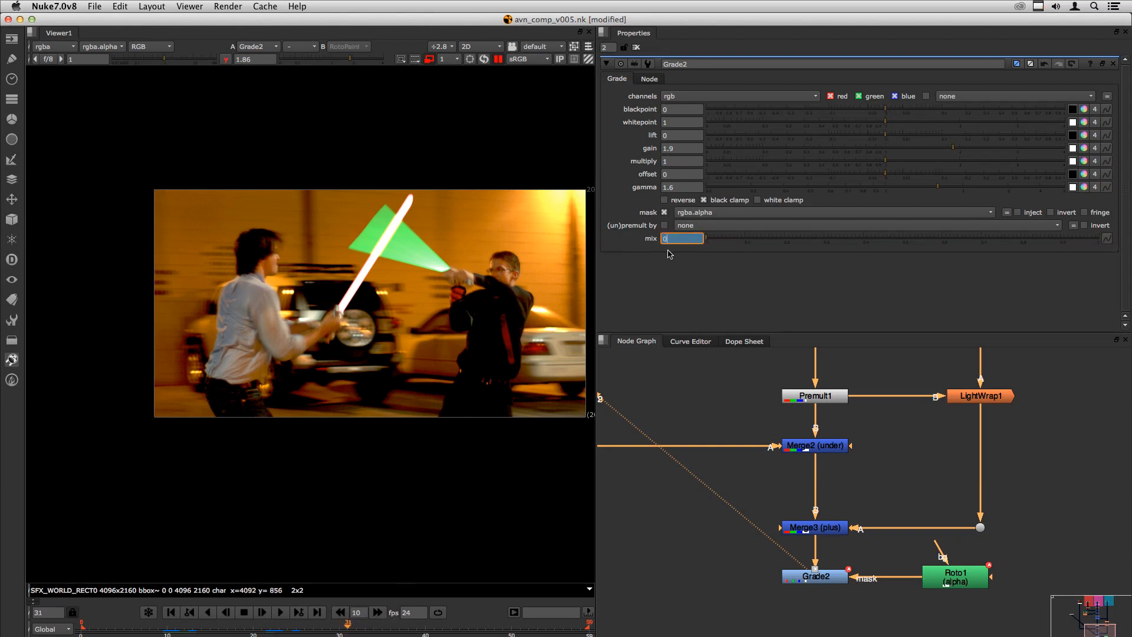
pyautogui.press('Return')
pyautogui.click(615, 561)
pyautogui.press('Right')
pyautogui.click(689, 237)
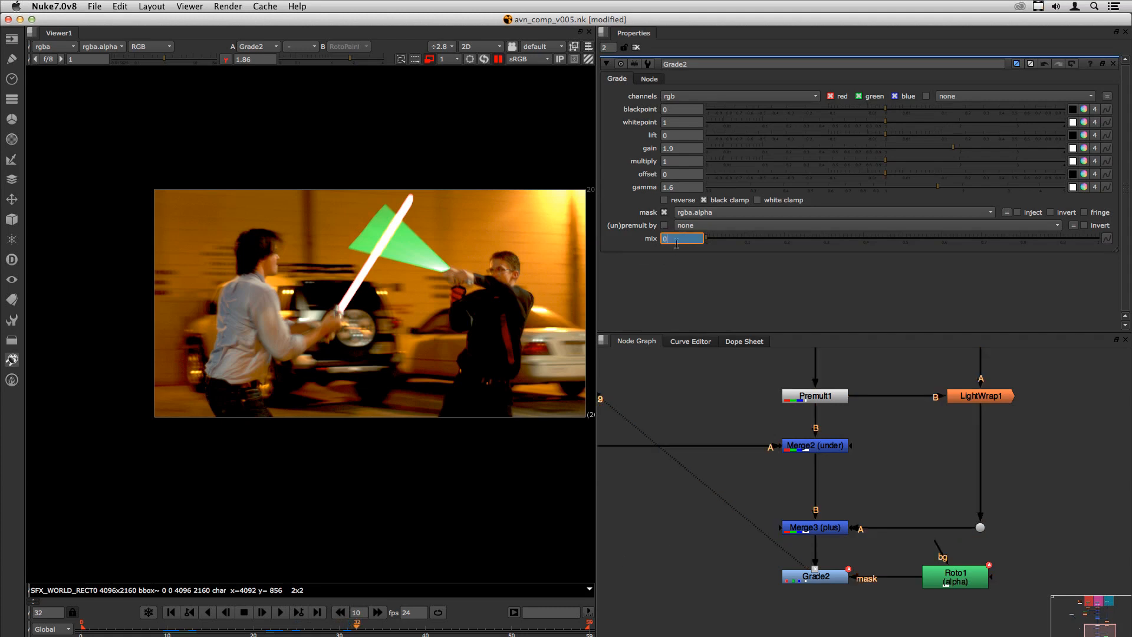
pyautogui.press('Right')
pyautogui.press('Right')
pyautogui.write('0')
pyautogui.press('Return')
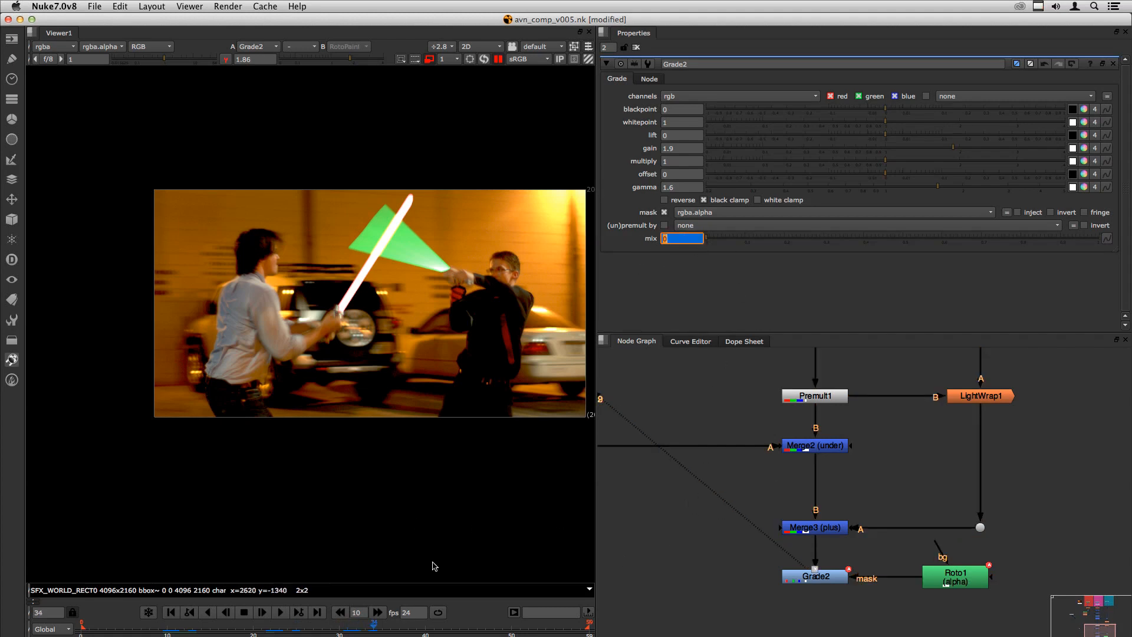
# Keyframe the mix of Grade2 at 0 on frame 38, 1 on frame 39 and 0 on frame 41
pyautogui.click(409, 628)
pyautogui.write('0')
pyautogui.press('Return')
pyautogui.moveTo(667, 238)
pyautogui.mouseDown()
pyautogui.moveTo(644, 243)
pyautogui.moveTo(659, 239)
pyautogui.mouseUp()
pyautogui.press('Right')
pyautogui.write('1')
pyautogui.press('Return')
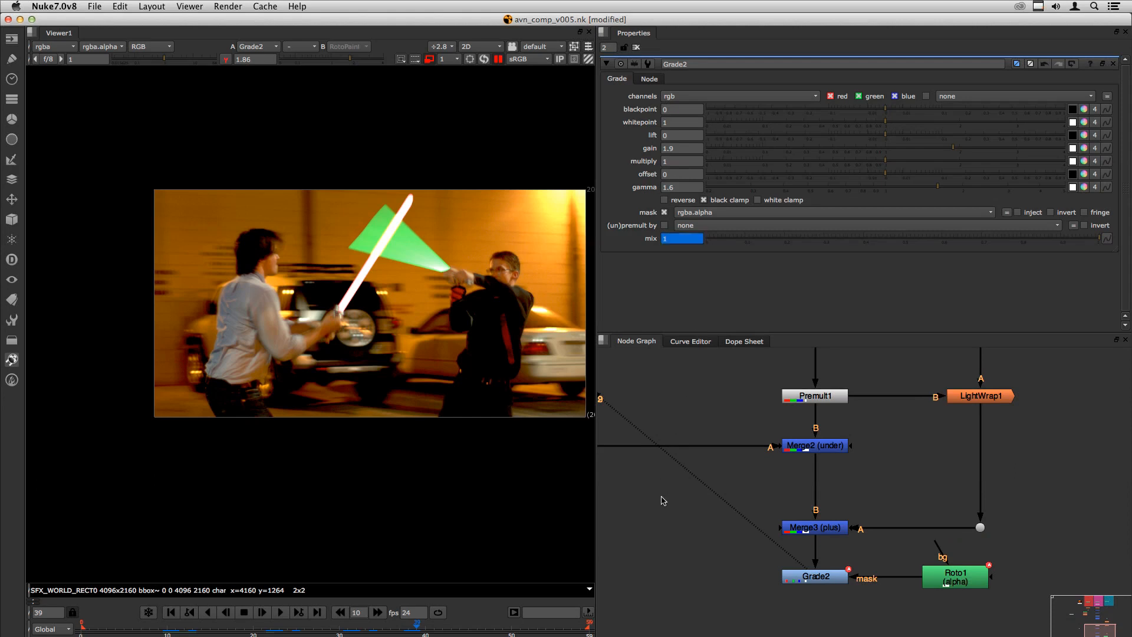
pyautogui.press('Right')
pyautogui.press('Right')
pyautogui.write('0')
pyautogui.press('Return')
# Go to frame 11 and resume the paused viewer updates
pyautogui.click(173, 629)
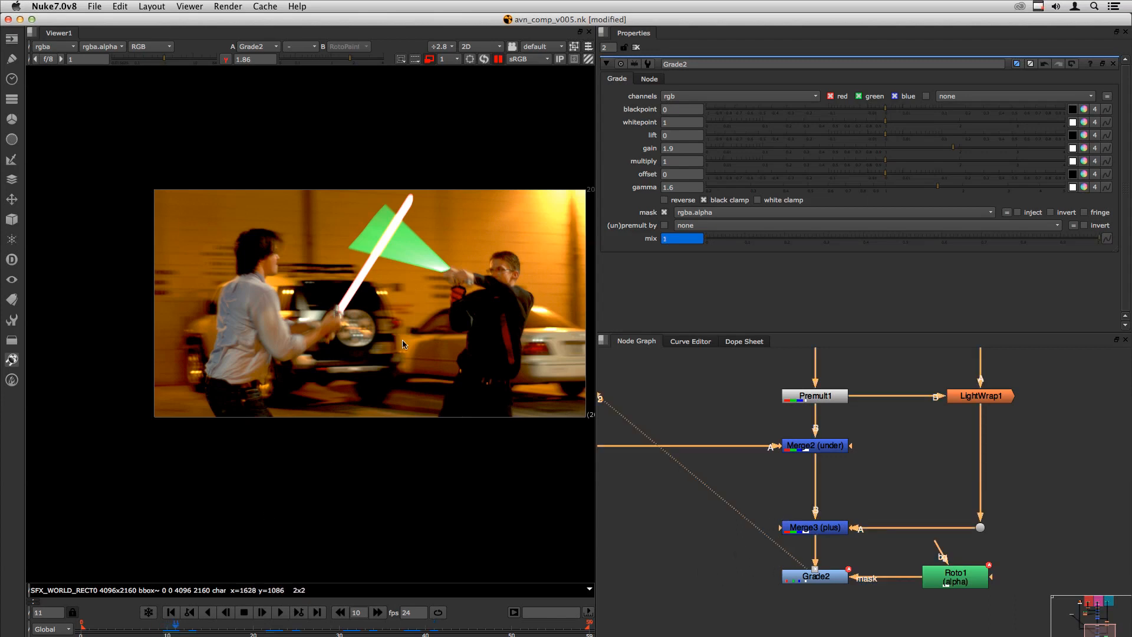
pyautogui.click(498, 59)
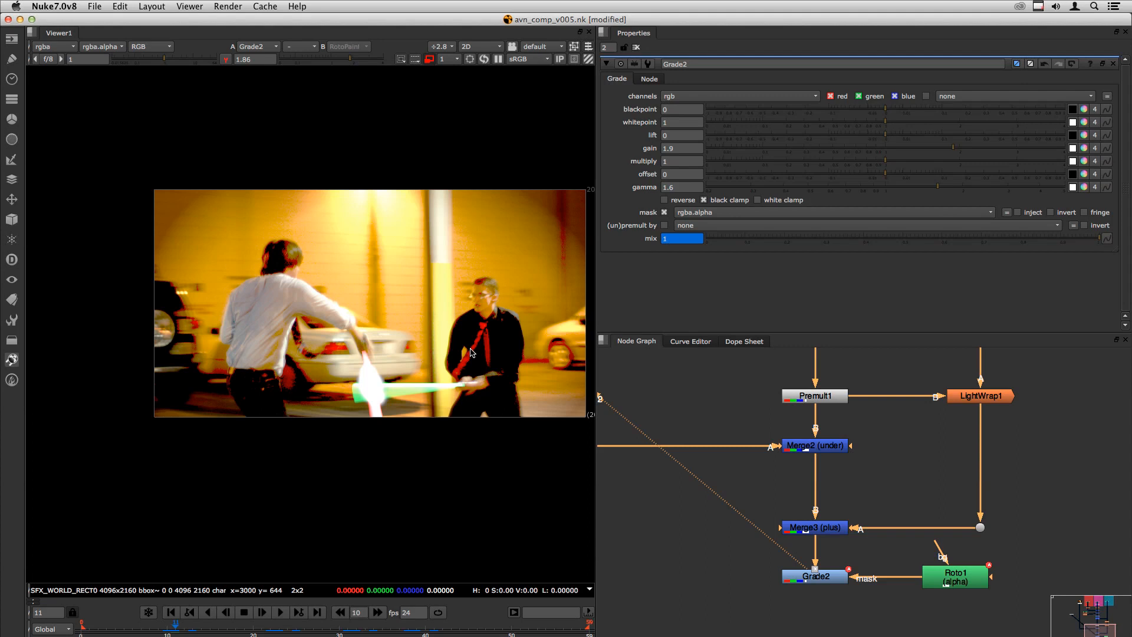
# Add an unconnected Noise node below Grade2 and show it in the viewer
pyautogui.moveTo(841, 626); pyautogui.dragTo(862, 475, button='middle')
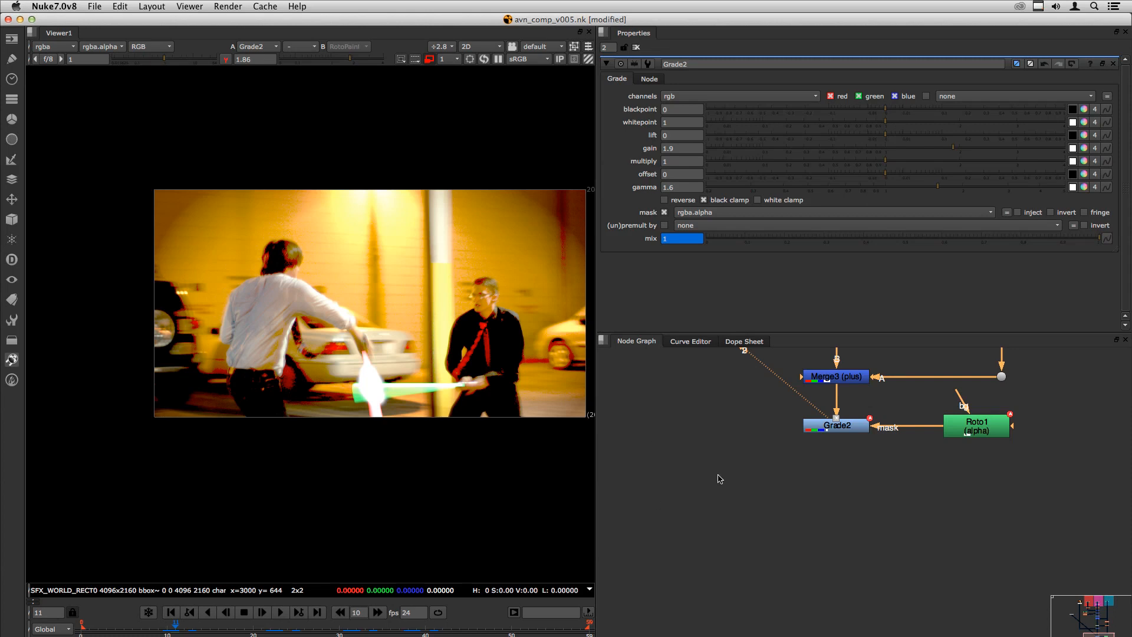
pyautogui.press('Tab')
pyautogui.write('noi')
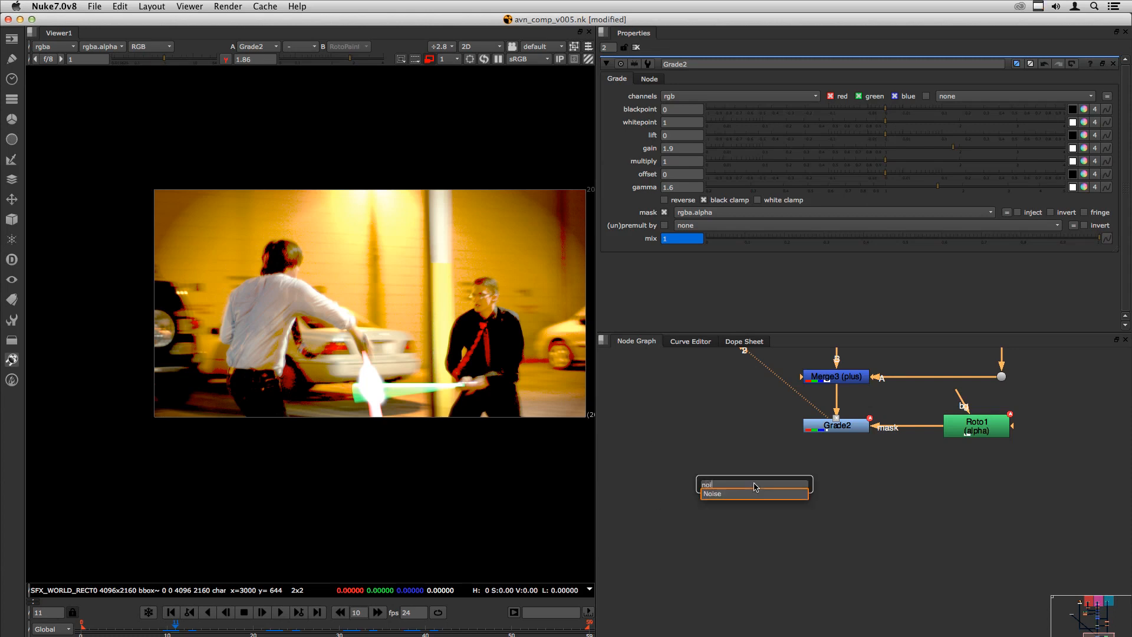
pyautogui.press('Return')
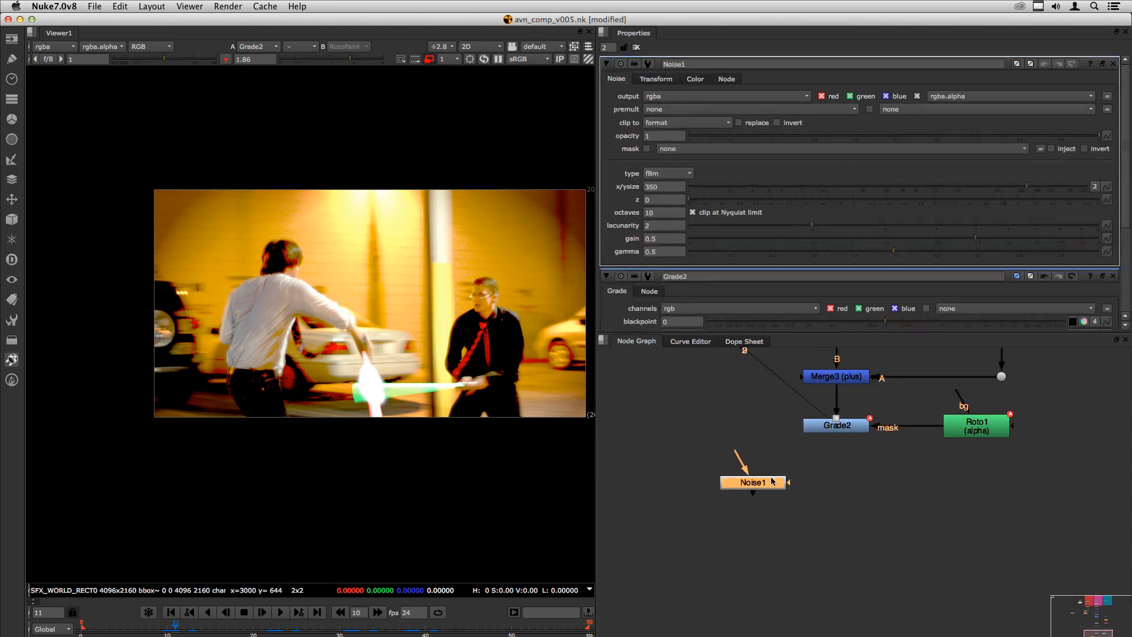
pyautogui.moveTo(762, 491); pyautogui.dragTo(752, 487)
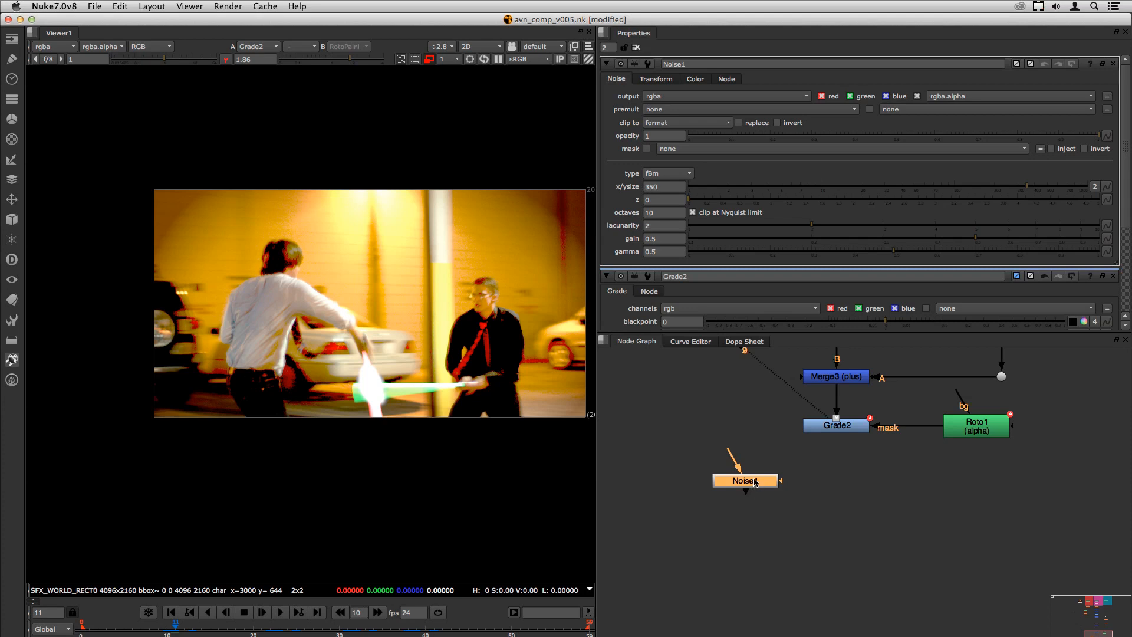
pyautogui.press('1')
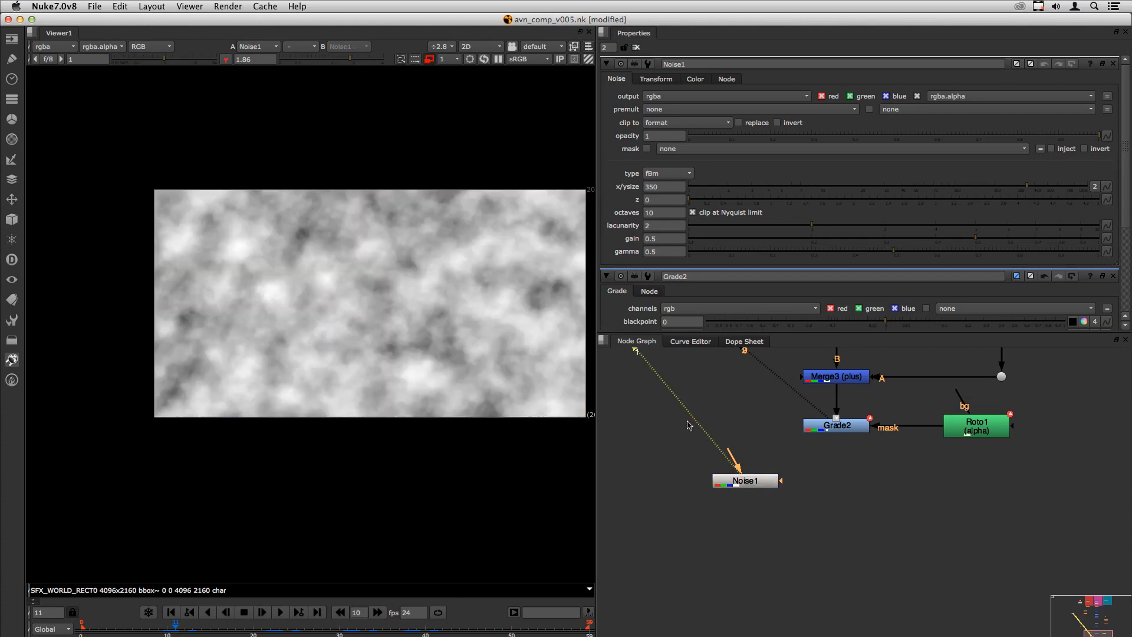
# Try the turbulence type on Noise1 with an x/ysize of 28.5, and return to fBm with an x/ysize of 1.82
pyautogui.moveTo(715, 190); pyautogui.dragTo(881, 184)
pyautogui.click(668, 173)
pyautogui.click(663, 185)
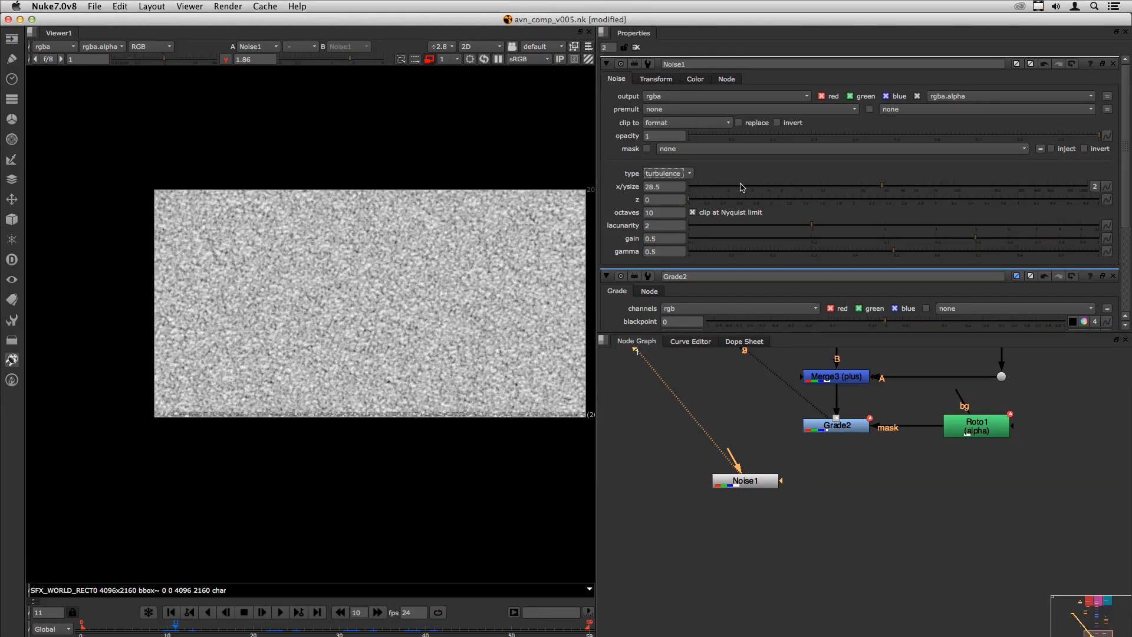
pyautogui.moveTo(750, 188); pyautogui.dragTo(722, 188)
pyautogui.click(663, 173)
pyautogui.click(663, 162)
# Set the x/ysize of Noise1 to 2.9 and its gamma to 0.042 for a fine, sparse grain
pyautogui.scroll(1, 316, 291)
pyautogui.scroll(4, 317, 291)
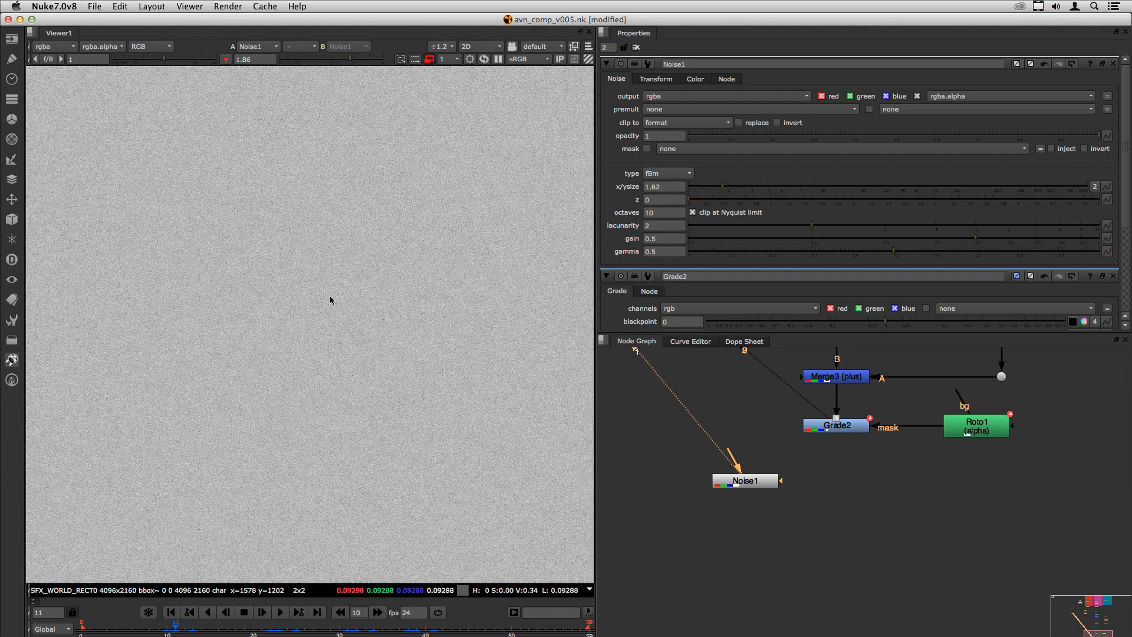
pyautogui.moveTo(722, 187); pyautogui.dragTo(750, 187)
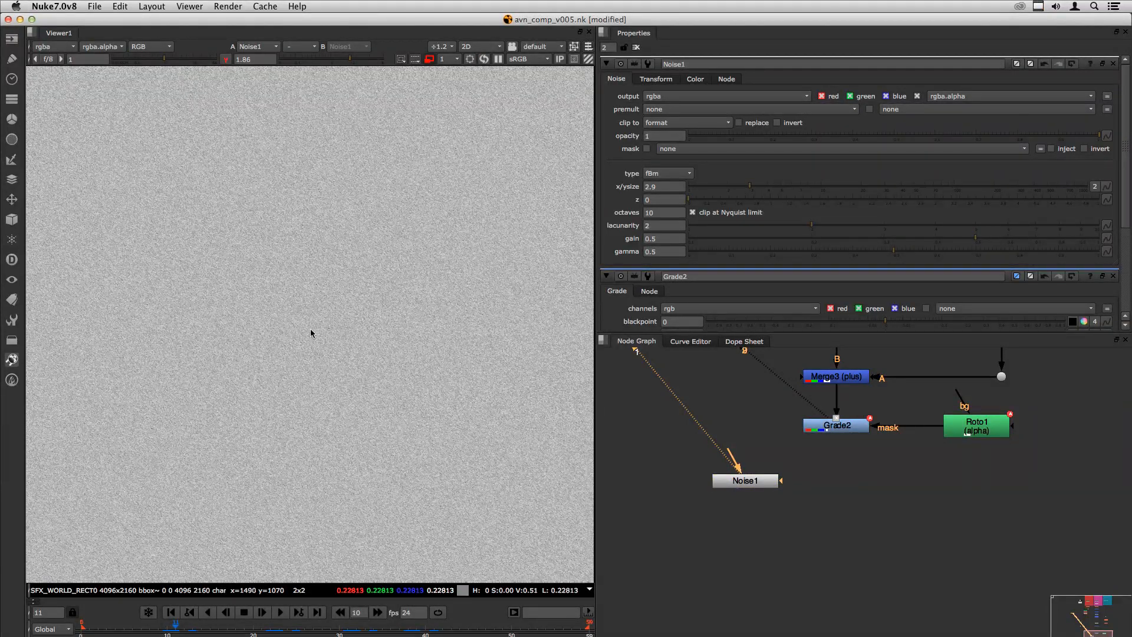
pyautogui.scroll(-2, 394, 336)
pyautogui.moveTo(364, 316); pyautogui.dragTo(321, 310, button='middle')
pyautogui.moveTo(808, 252); pyautogui.dragTo(707, 254)
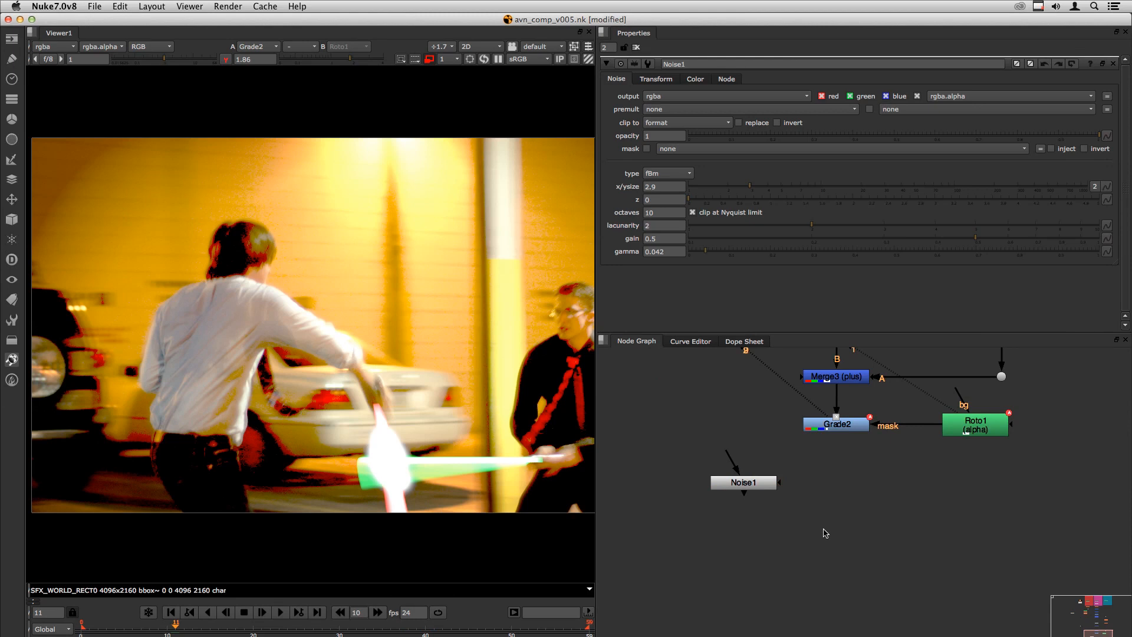
# Merge Noise1 over Grade2 with a new Merge node below Grade2, using Noise1 as input A and Grade2 as B
pyautogui.moveTo(753, 483); pyautogui.dragTo(757, 487)
pyautogui.press('1')
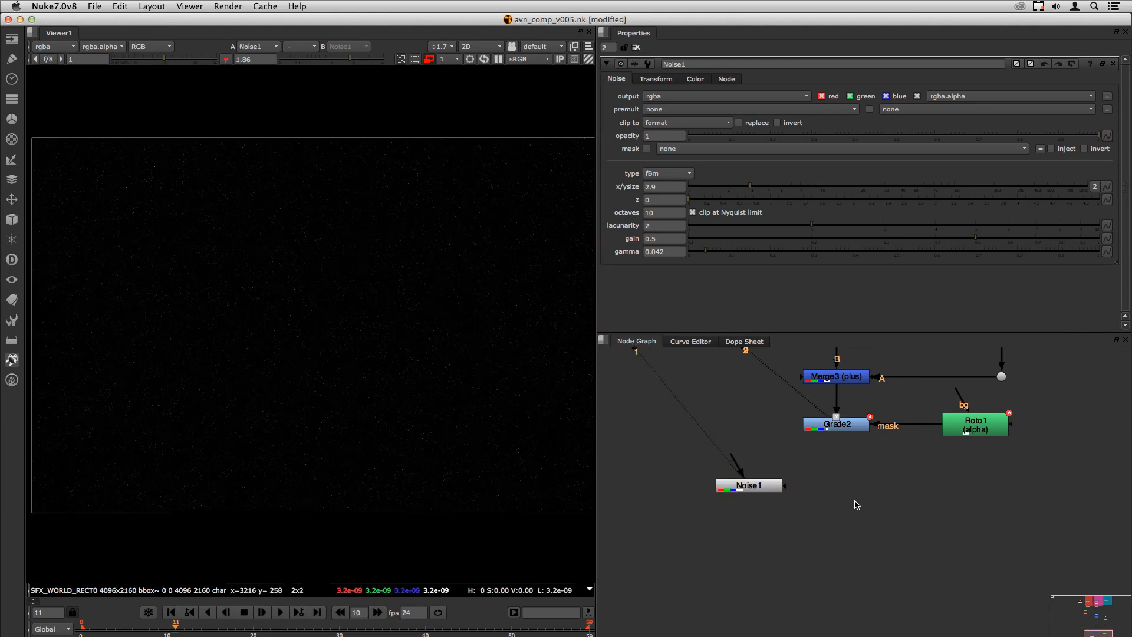
pyautogui.press('m')
pyautogui.moveTo(856, 497); pyautogui.dragTo(835, 485)
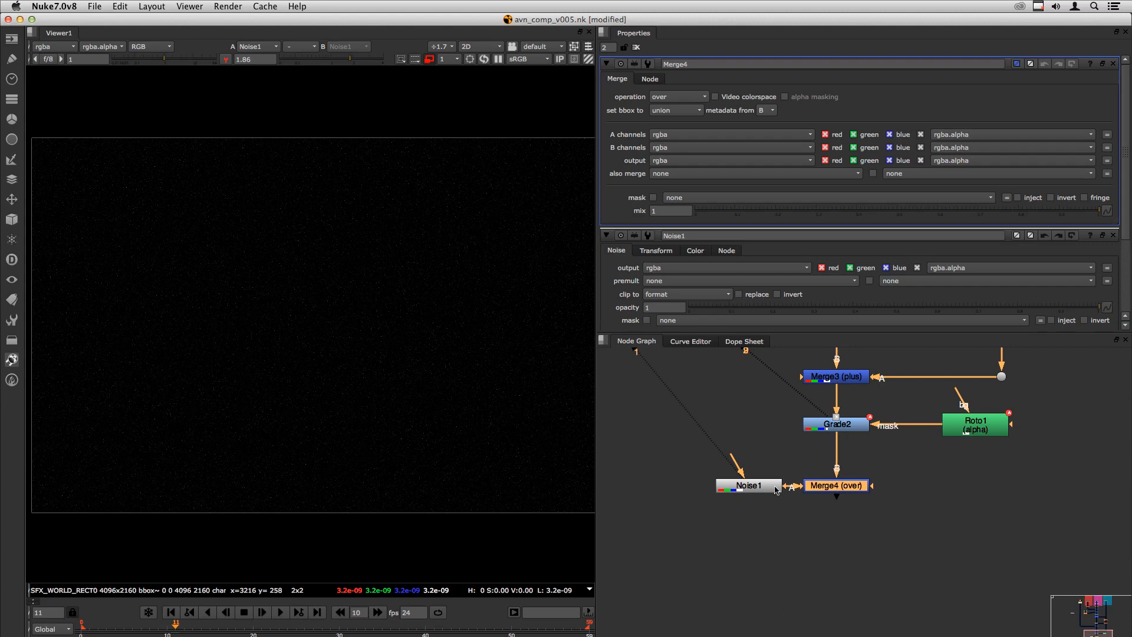
# Inspect the alpha channel of Noise1 in the viewer and return to the colour view
pyautogui.click(739, 484)
pyautogui.press('2')
pyautogui.press('a')
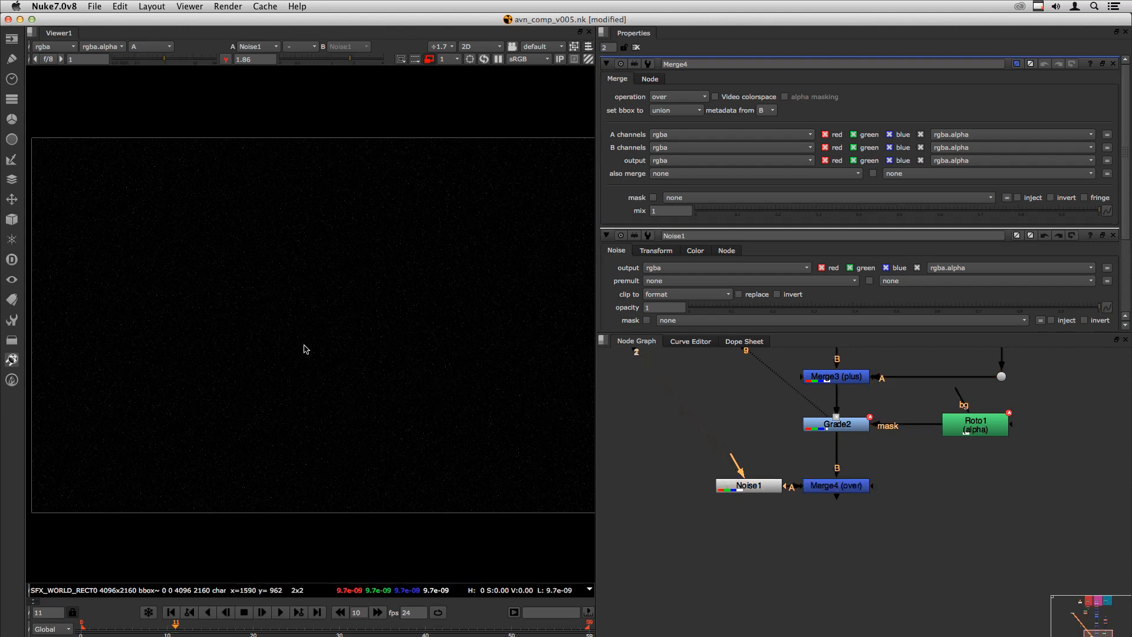
pyautogui.press('a')
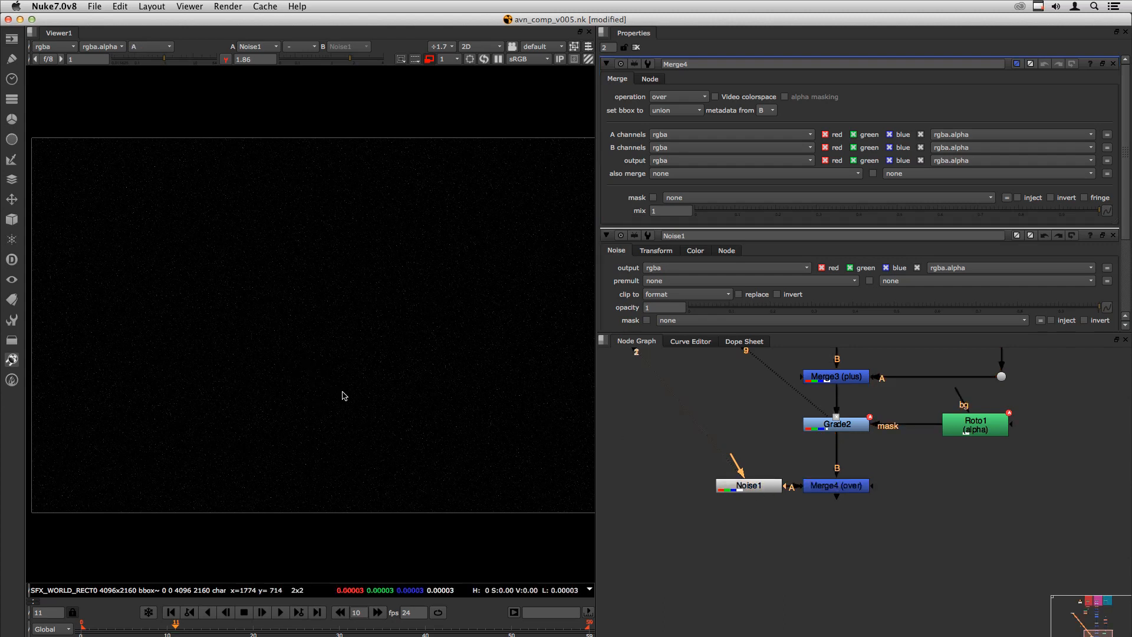
# View Merge4 and examine the noise up close on both fighters' dark clothing
pyautogui.click(837, 488)
pyautogui.press('1')
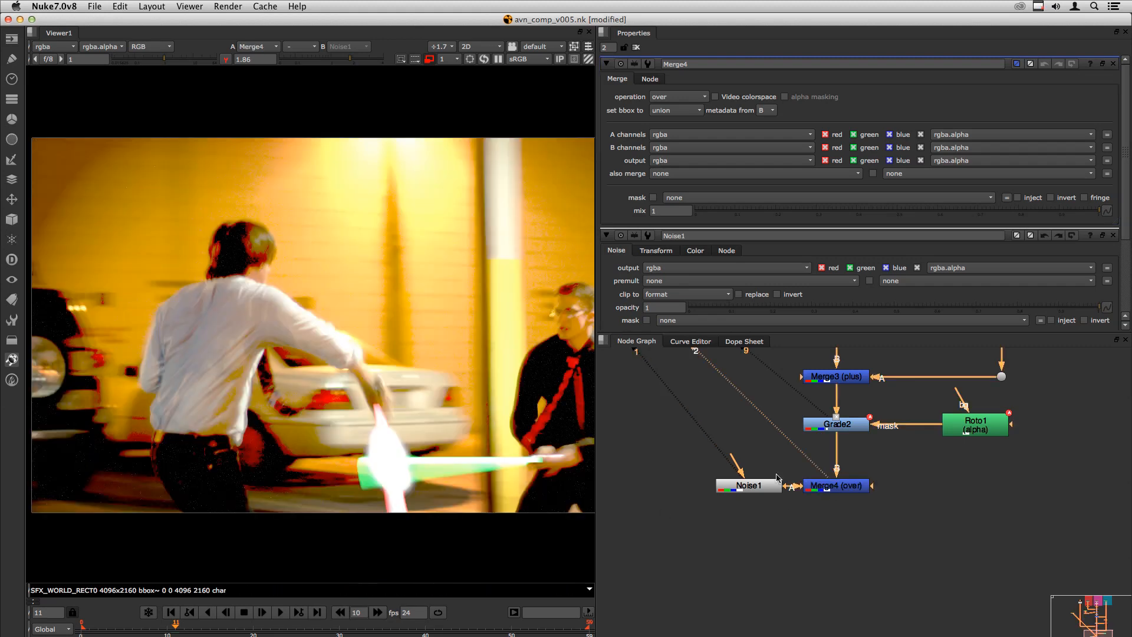
pyautogui.scroll(5, 136, 476)
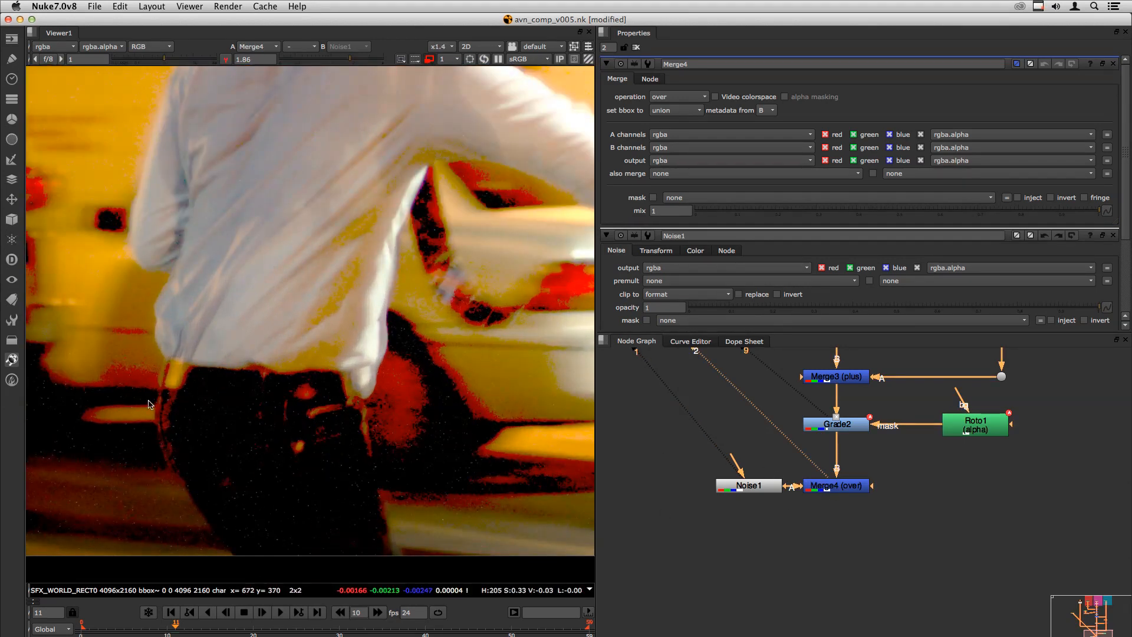
pyautogui.scroll(-2, 236, 459)
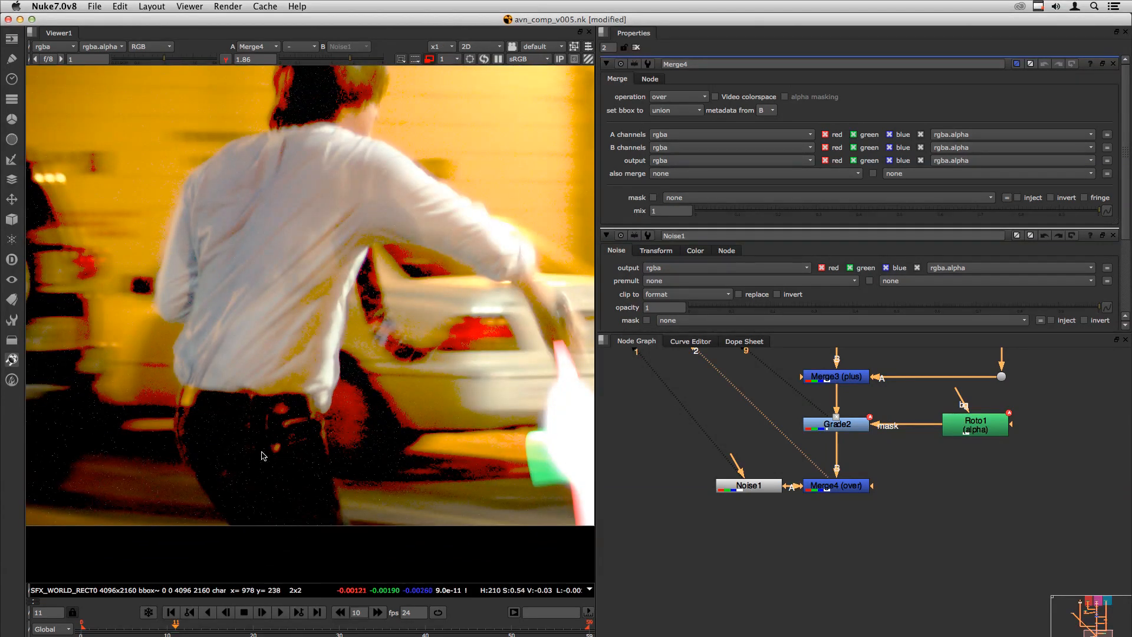
pyautogui.scroll(-4, 263, 382)
pyautogui.scroll(2, 378, 400)
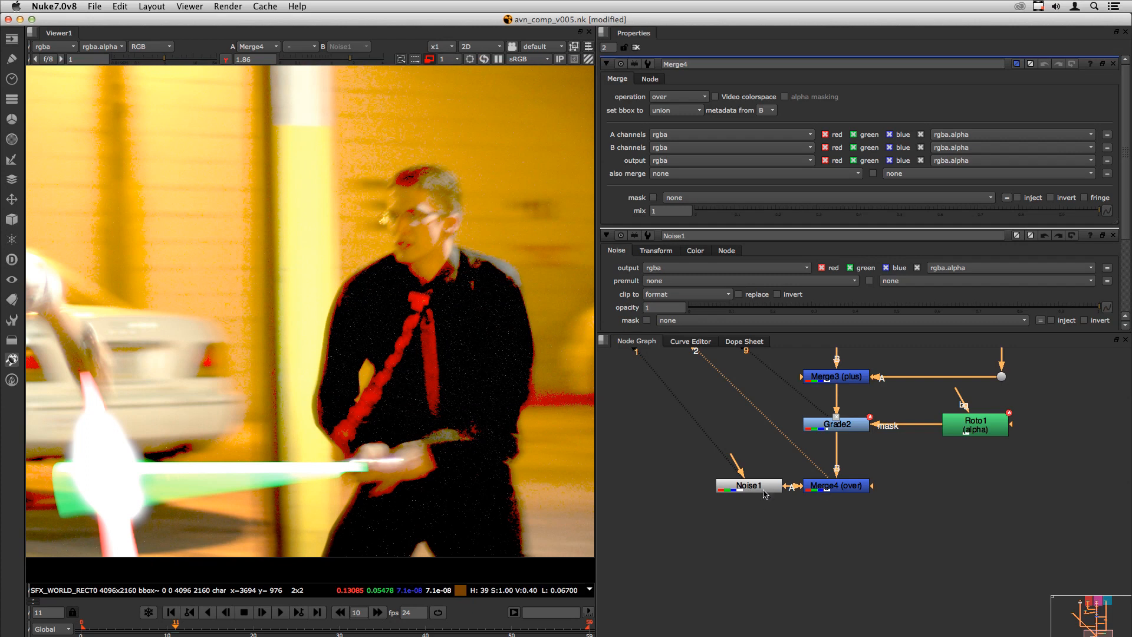
# Set the x/ysize of Noise1 to 4.75 and move the node further away from Merge4
pyautogui.doubleClick(764, 490)
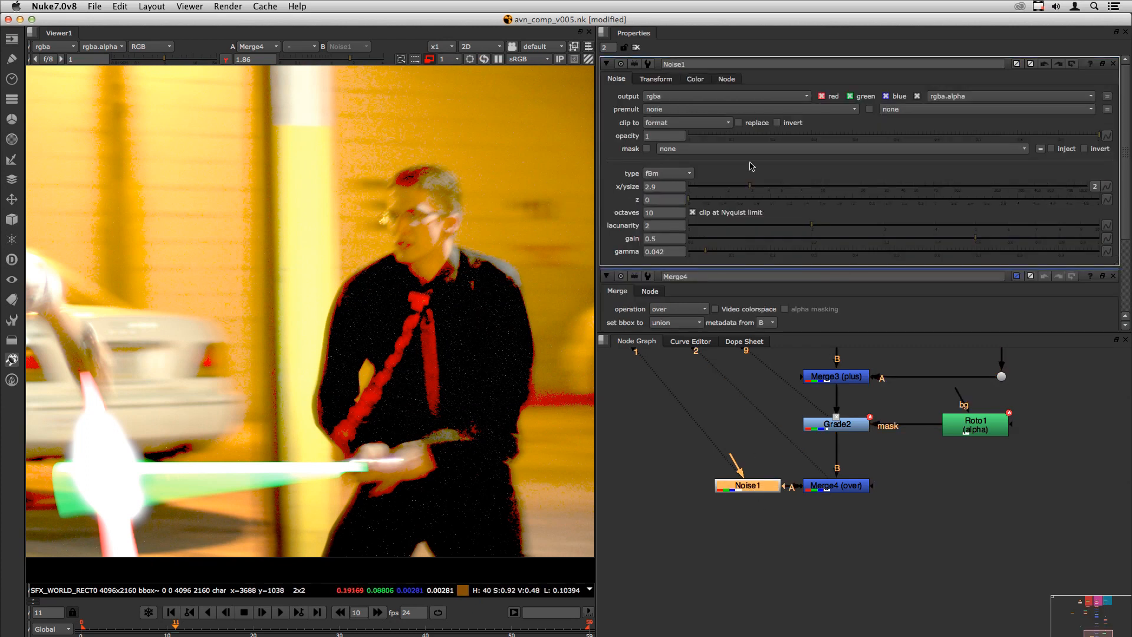
pyautogui.moveTo(765, 187); pyautogui.dragTo(779, 189)
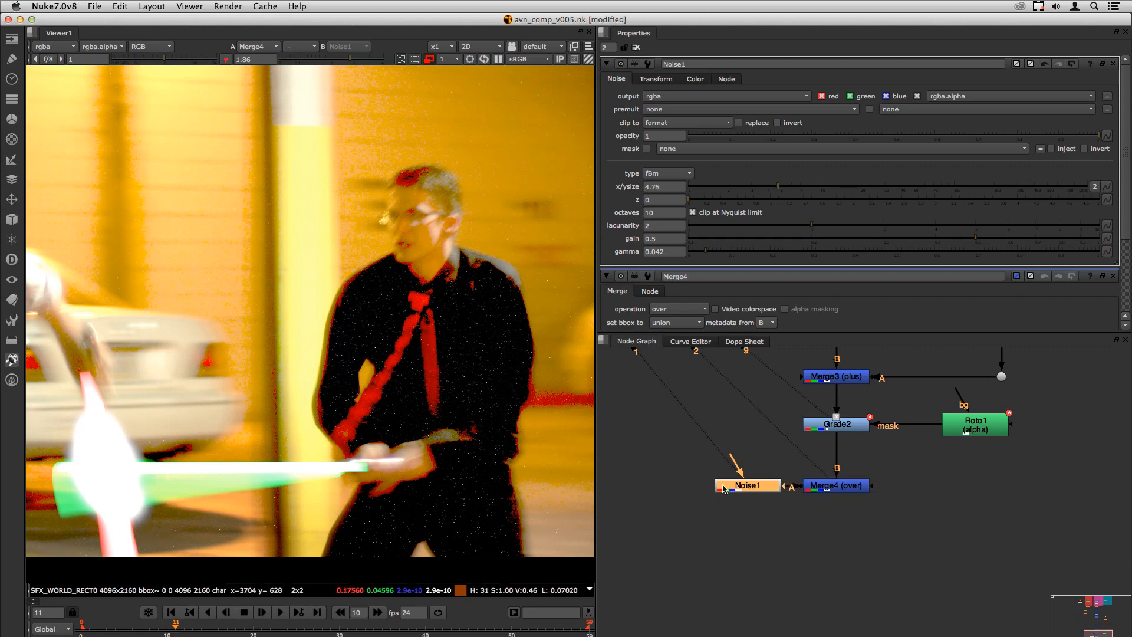
pyautogui.click(693, 505)
pyautogui.moveTo(741, 485); pyautogui.dragTo(718, 484)
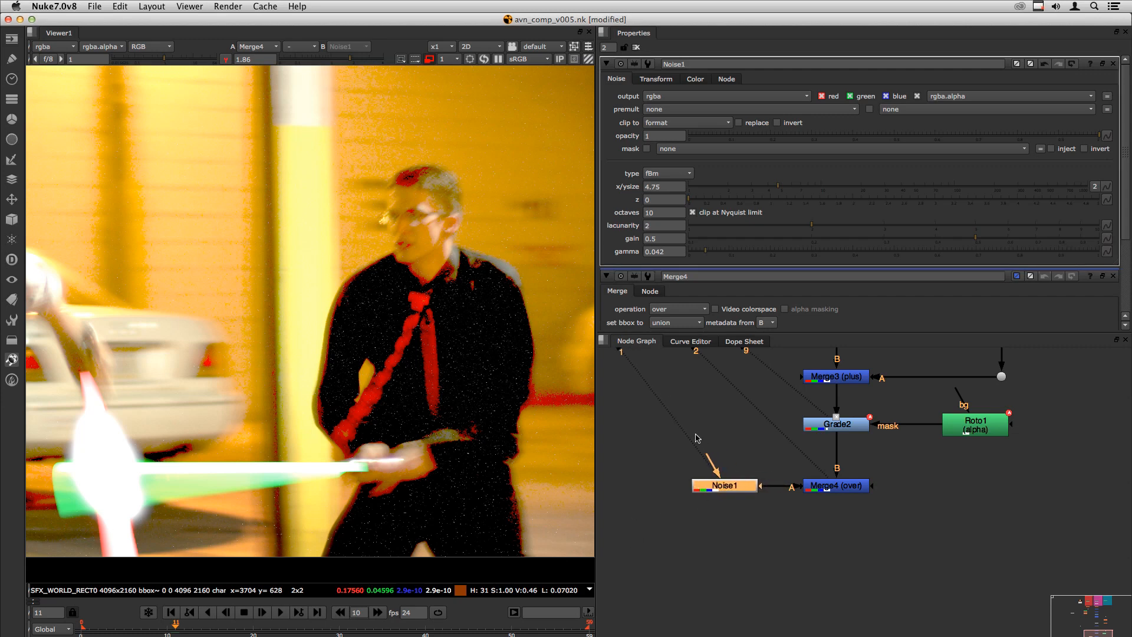
pyautogui.click(657, 474)
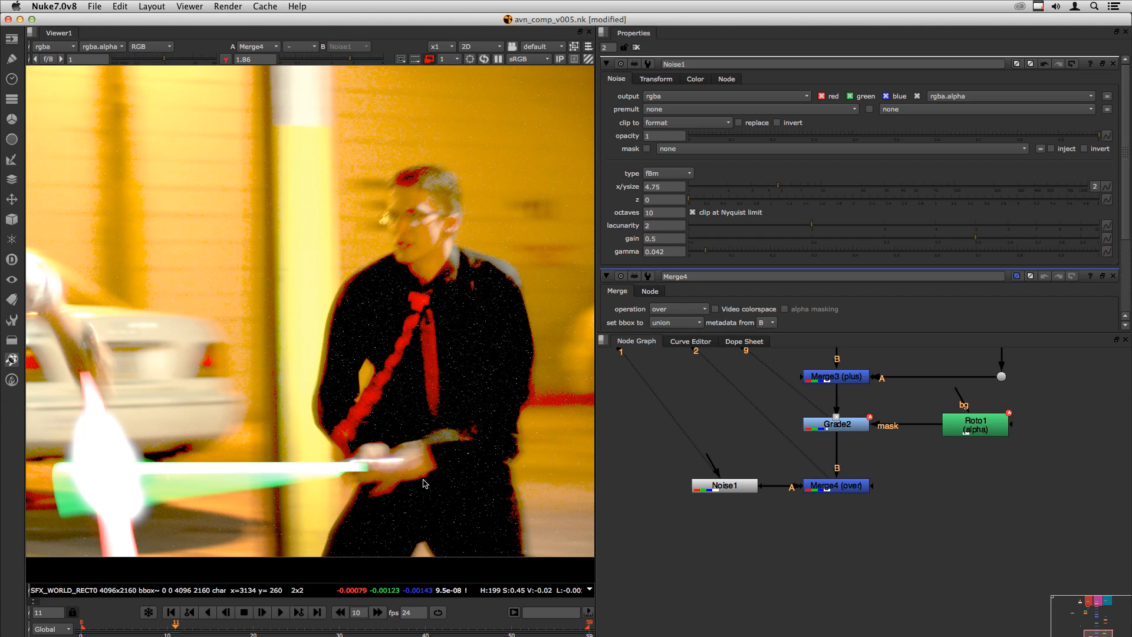
# Link the opacity of Noise1 to the animated mix of Grade2, using a floating Noise1 properties window, and close that window
pyautogui.doubleClick(843, 426)
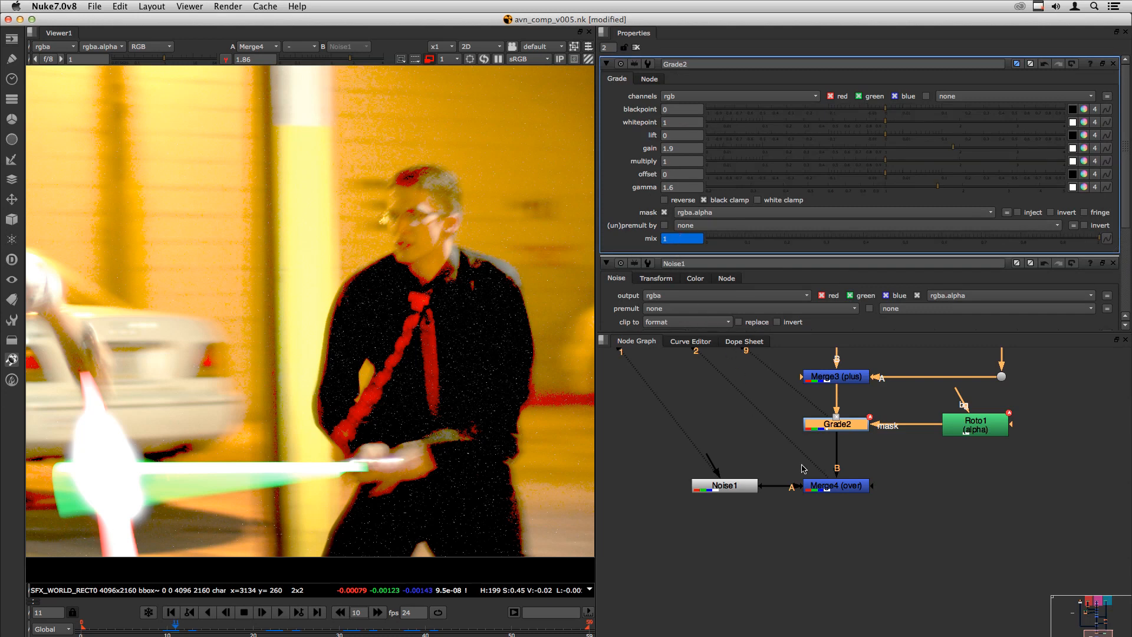
pyautogui.press('ctrl')
pyautogui.keyDown('ctrl'); pyautogui.doubleClick(723, 488); pyautogui.keyUp('ctrl')
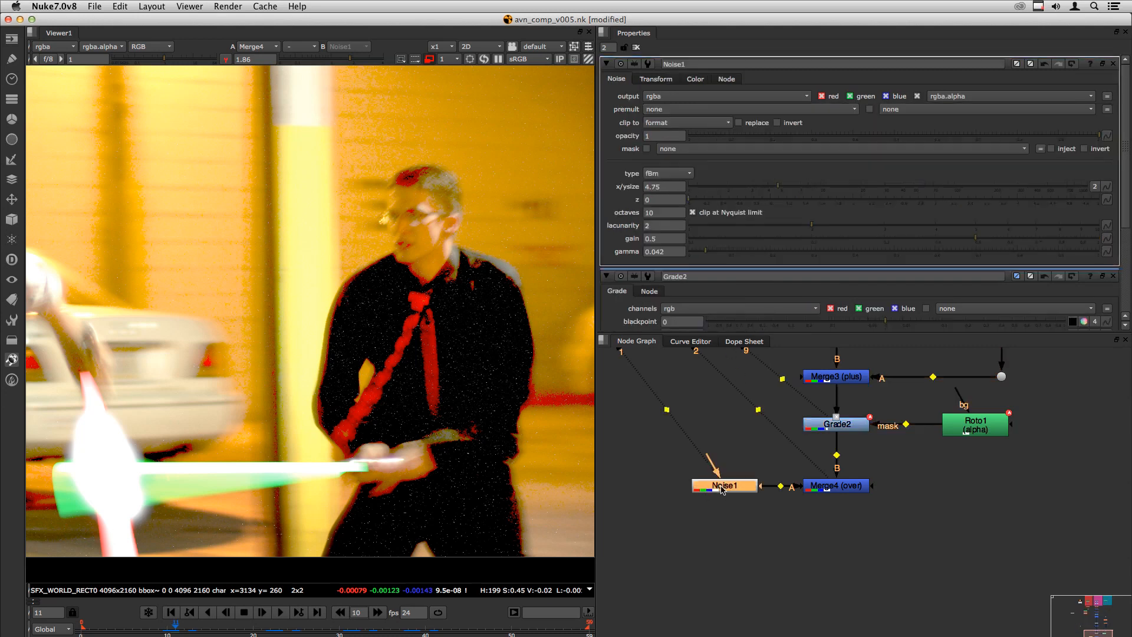
pyautogui.moveTo(512, 405); pyautogui.dragTo(438, 206)
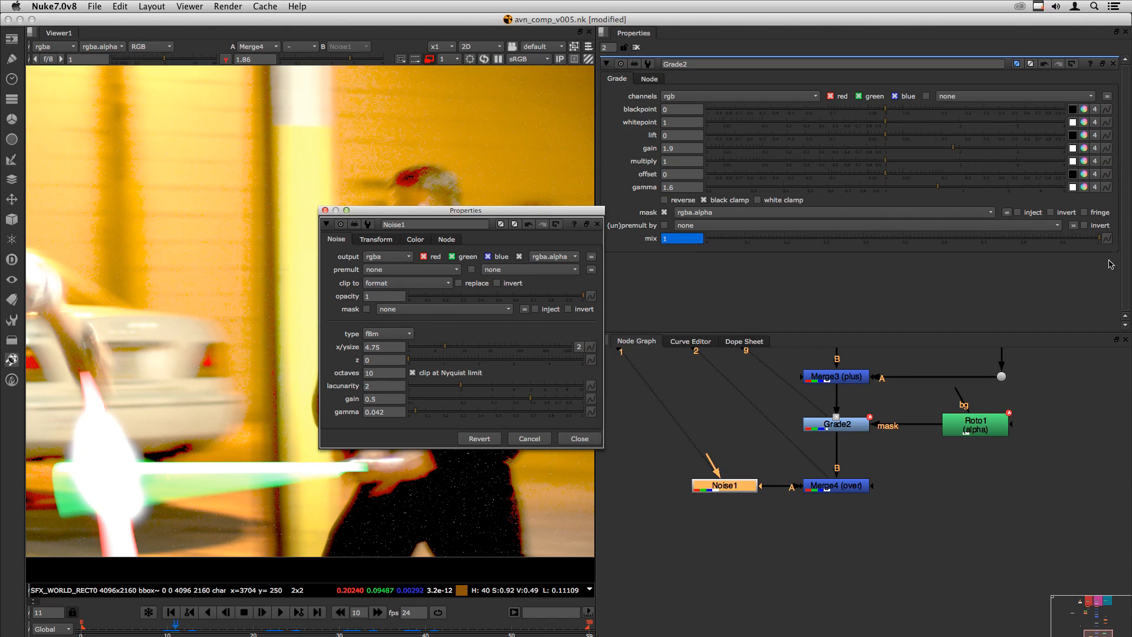
pyautogui.moveTo(1108, 241); pyautogui.dragTo(590, 299)
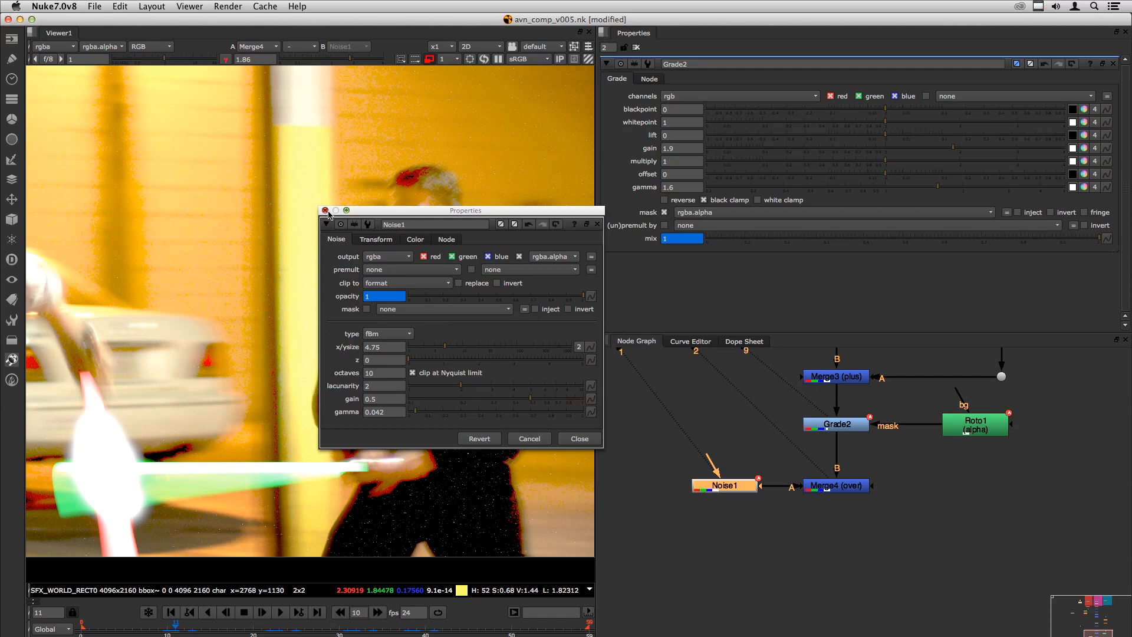
pyautogui.click(325, 211)
# Check the Merge4 grain frame by frame from 10 to 13, and examine the wider image at clash frame 11
pyautogui.click(825, 487)
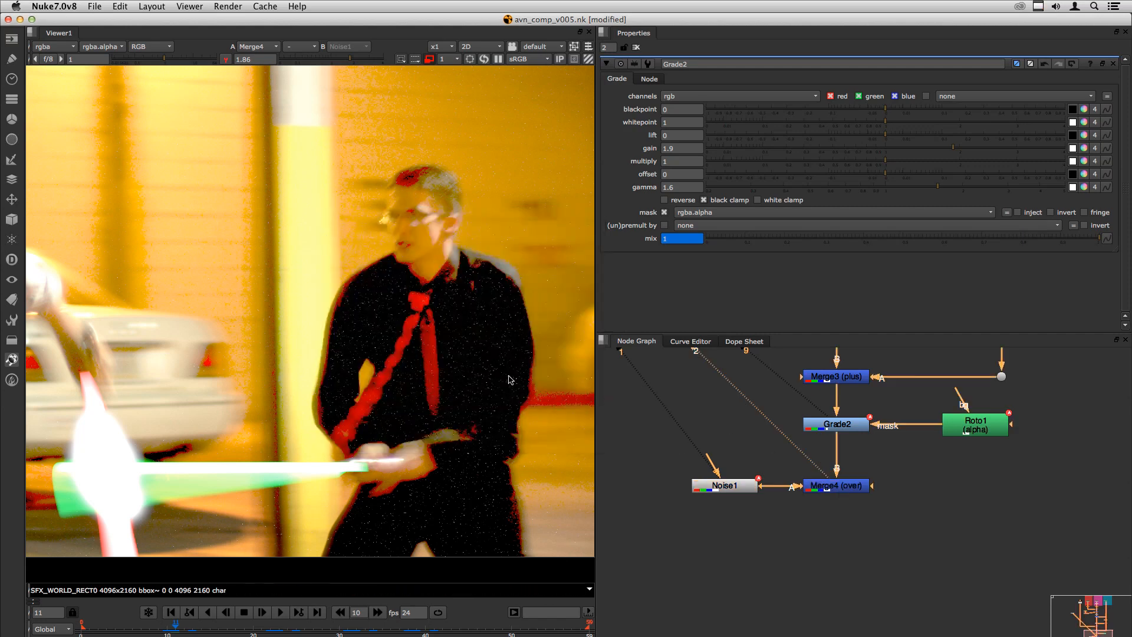
pyautogui.press('Left')
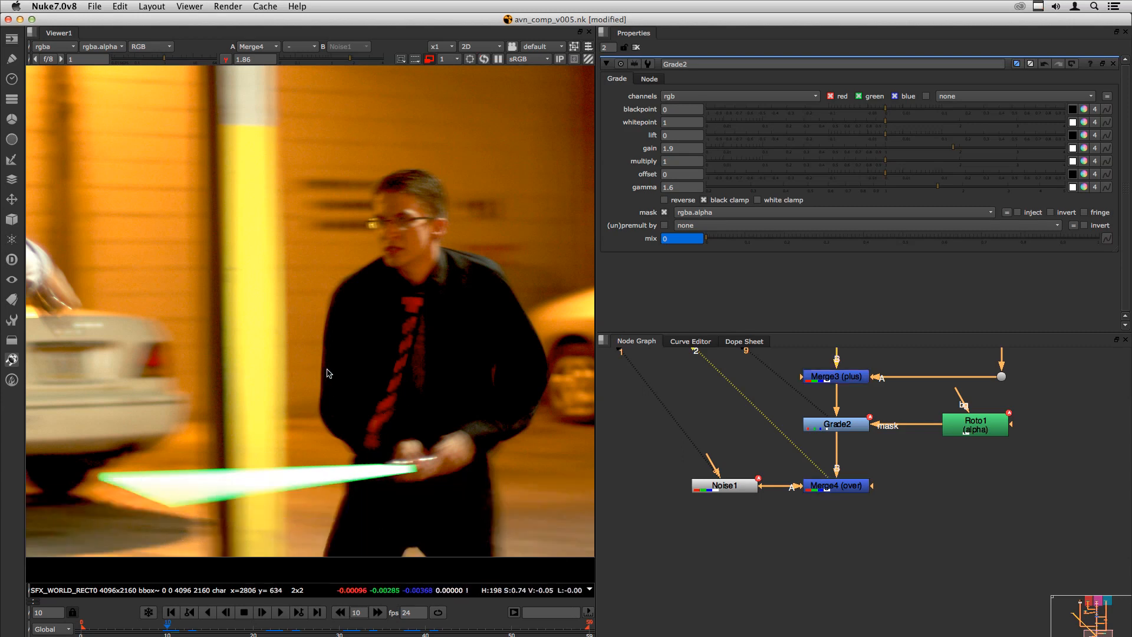
pyautogui.press('Right')
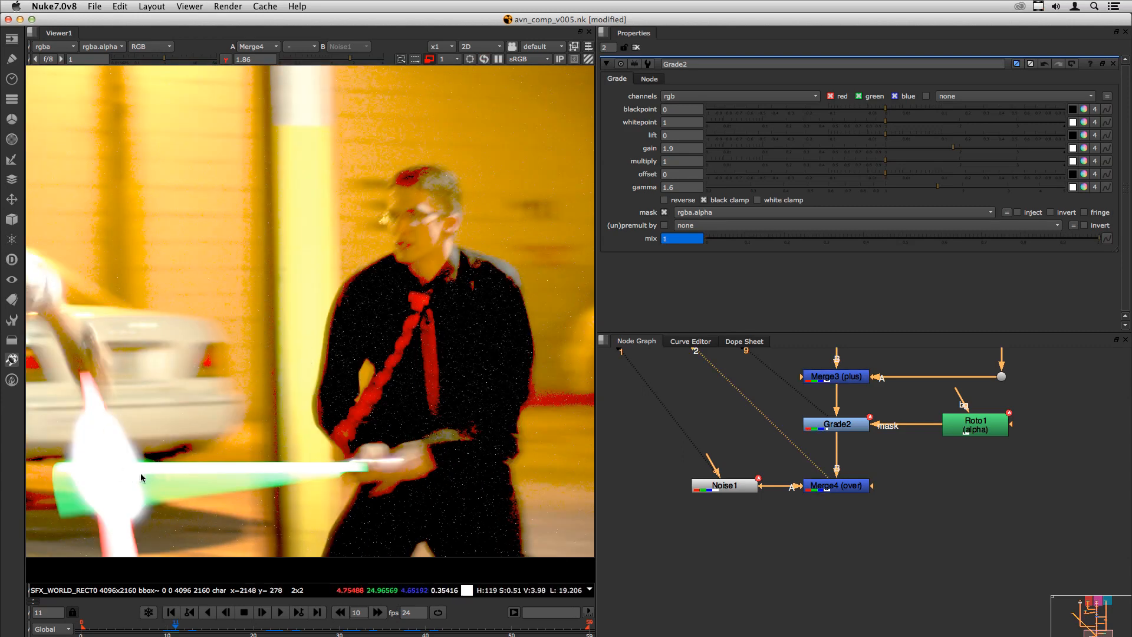
pyautogui.press('Right')
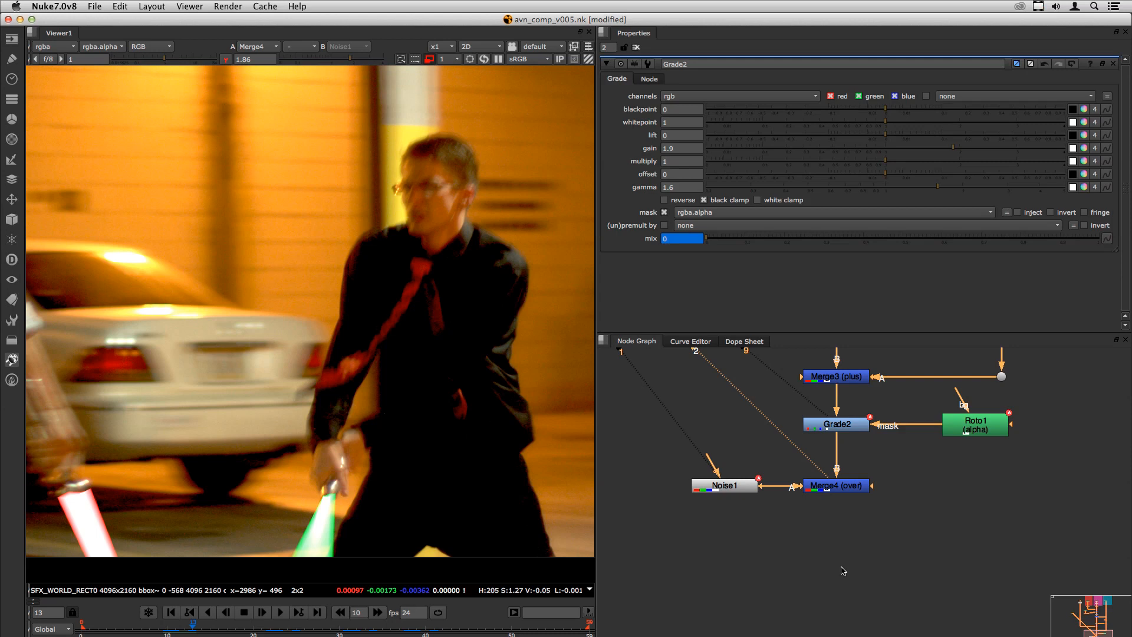
pyautogui.click(843, 569)
pyautogui.click(840, 490)
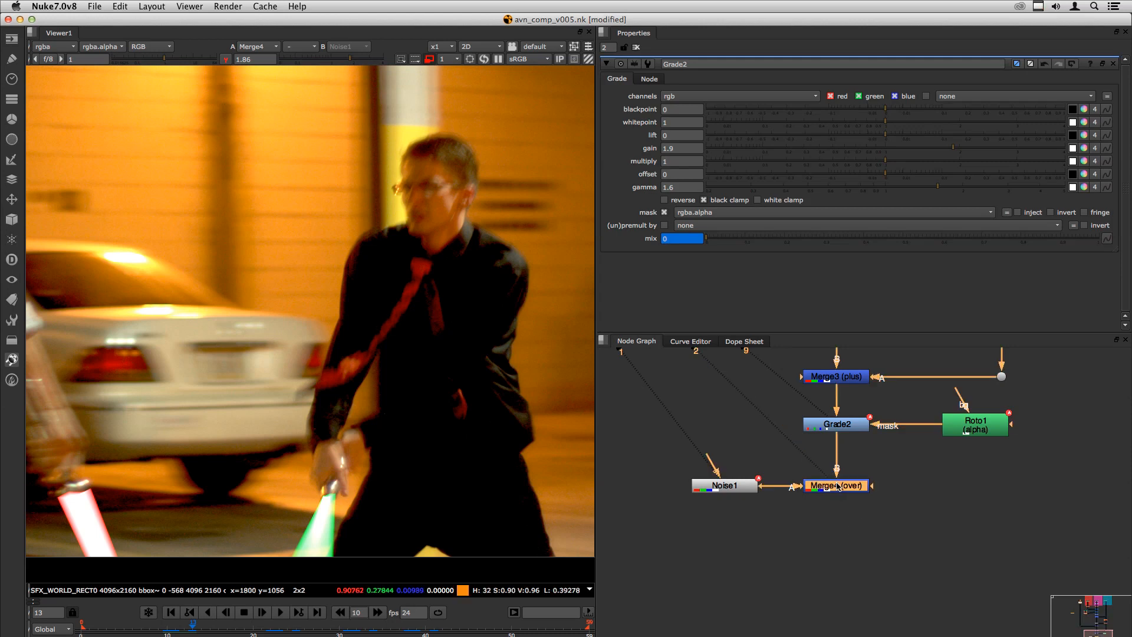
pyautogui.press('2')
pyautogui.press('Left')
pyautogui.press('Left')
pyautogui.scroll(-3, 164, 434)
pyautogui.moveTo(173, 401); pyautogui.dragTo(343, 390, button='middle')
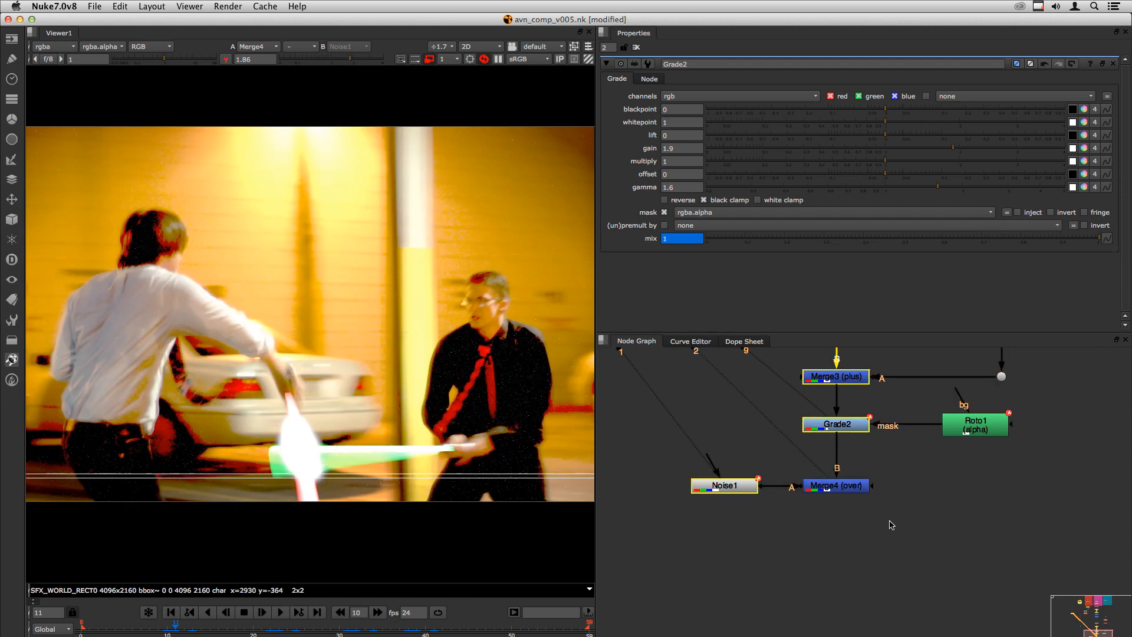
# View the Plus node's combined sabres and clash flash on frame 11, and look over the whole node tree
pyautogui.scroll(-3, 887, 523)
pyautogui.scroll(-3, 739, 465)
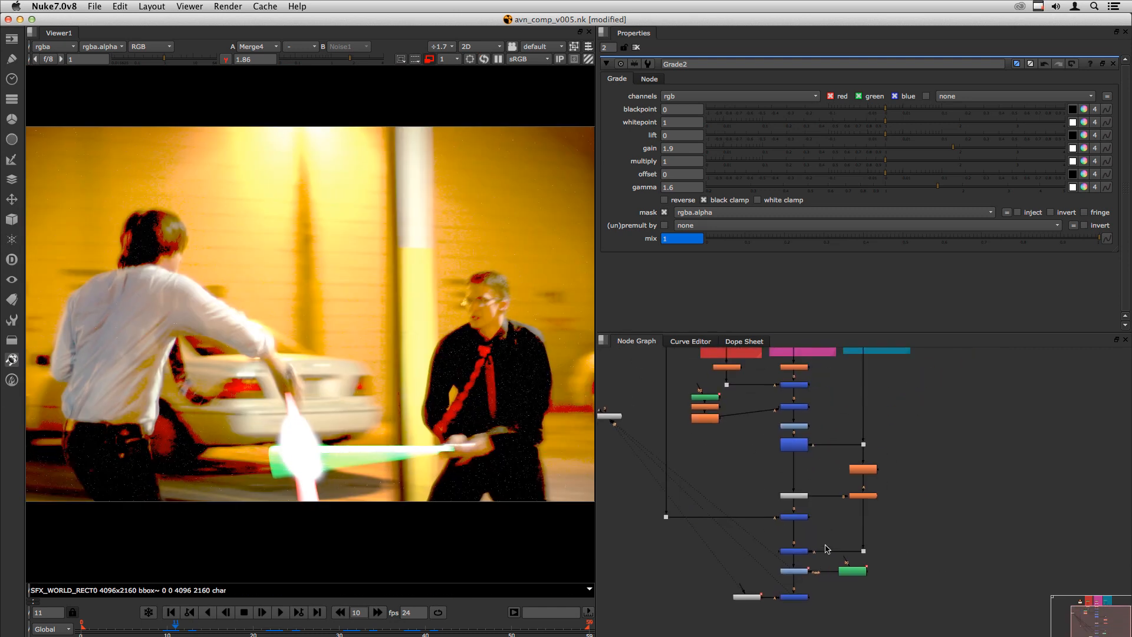
pyautogui.scroll(4, 741, 437)
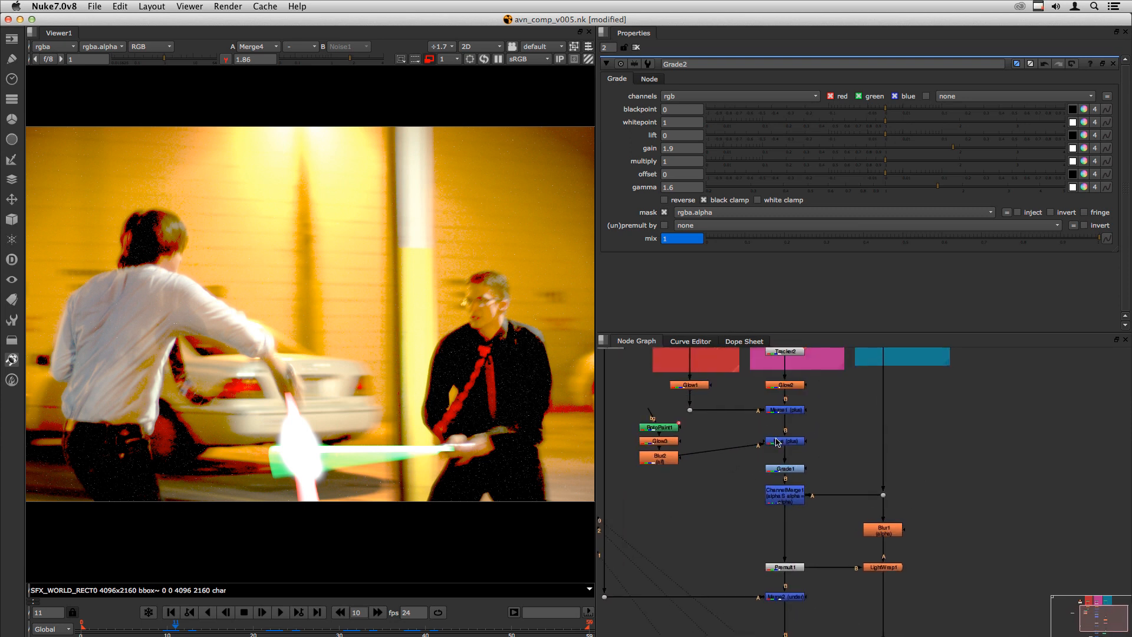
pyautogui.click(786, 442)
pyautogui.press('1')
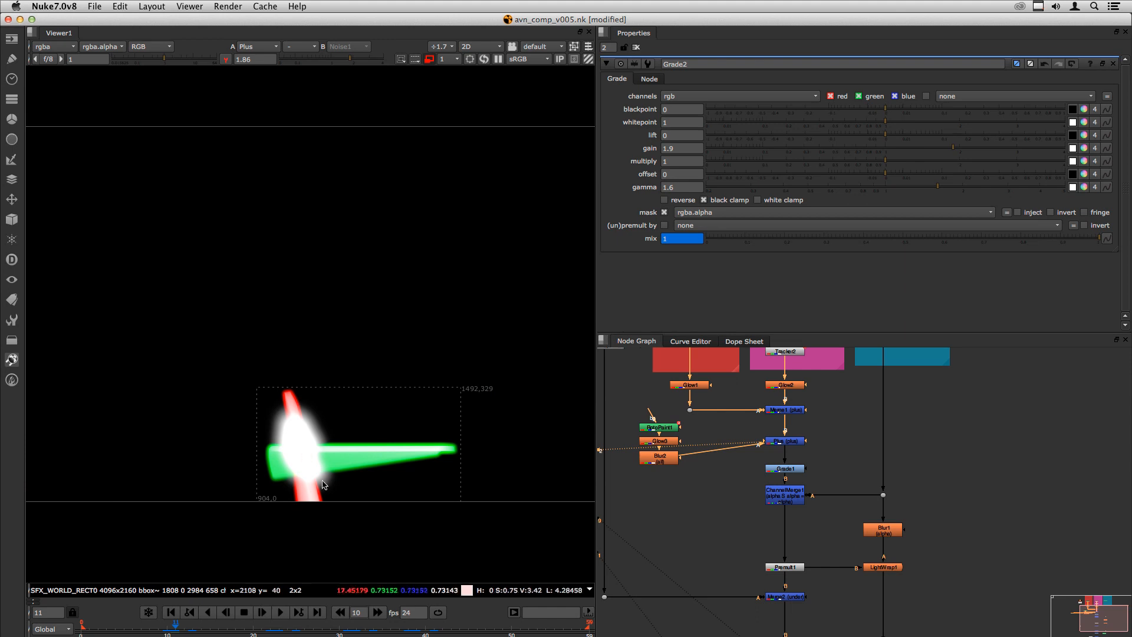
pyautogui.scroll(1, 298, 443)
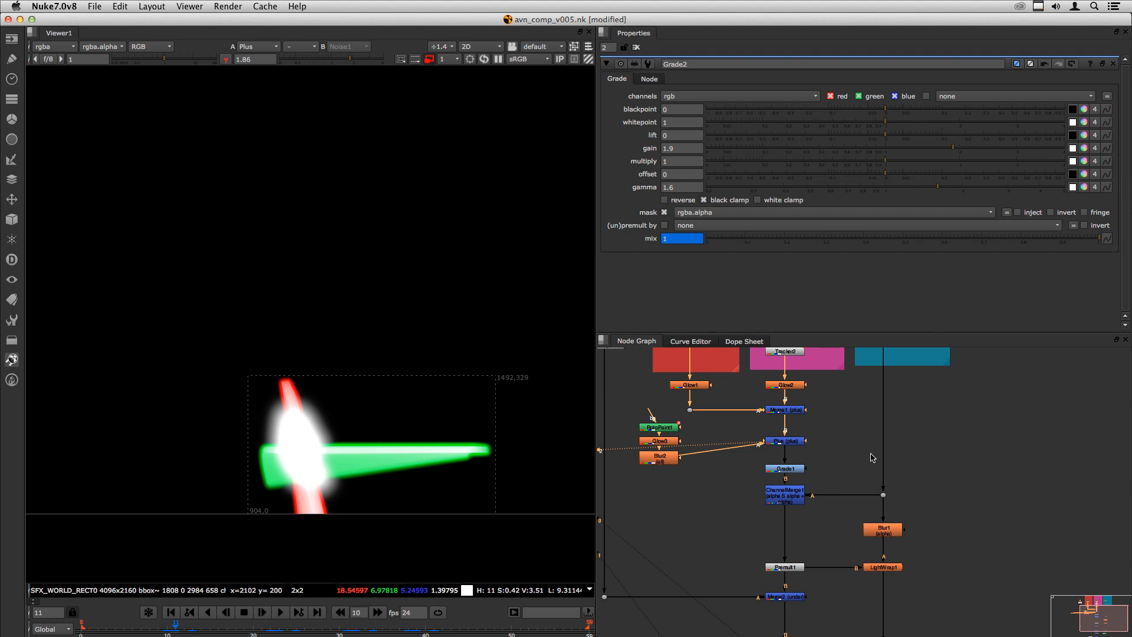
pyautogui.click(706, 521)
pyautogui.press('space')
pyautogui.moveTo(725, 473); pyautogui.dragTo(670, 302, button='middle')
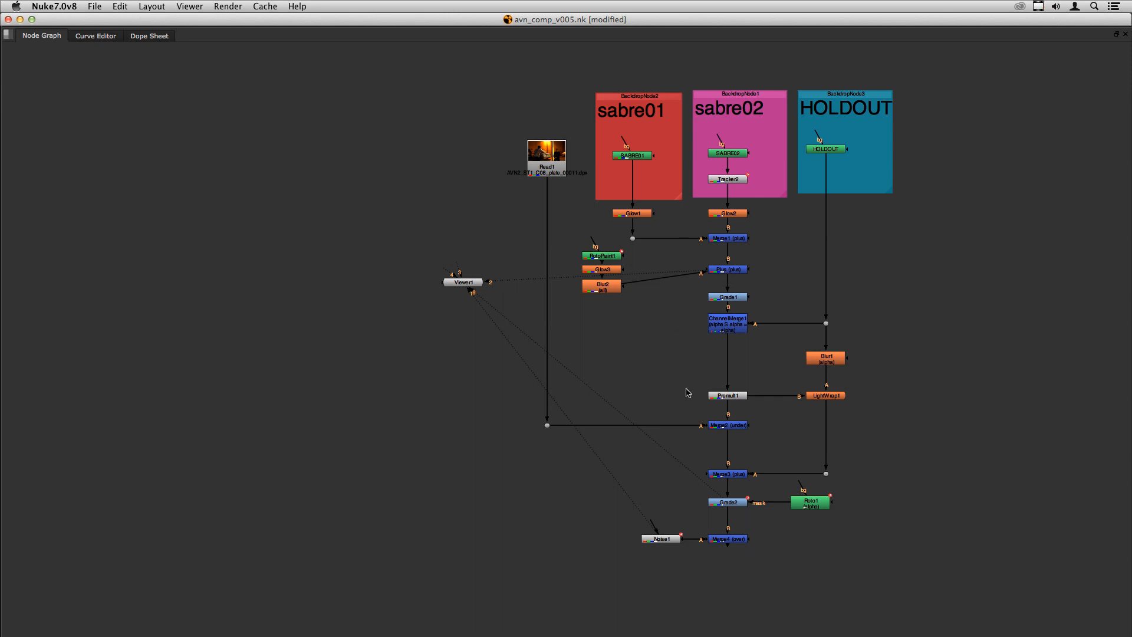
pyautogui.press('space')
# Insert a Shuffle node between Plus and Grade1 and view its output
pyautogui.click(773, 380)
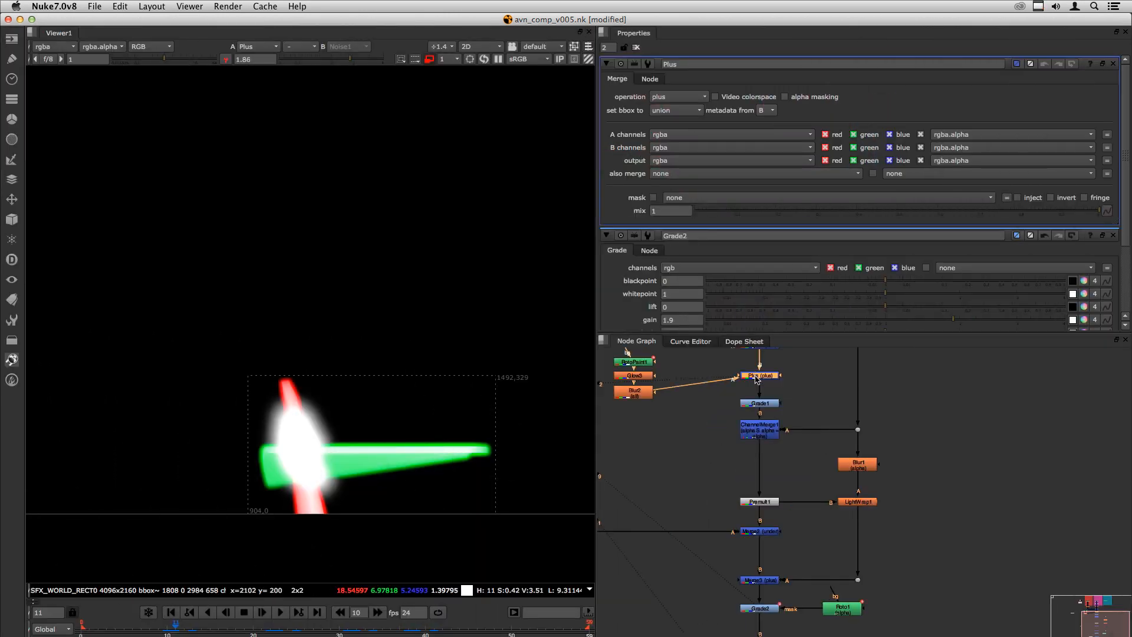
pyautogui.scroll(2, 754, 380)
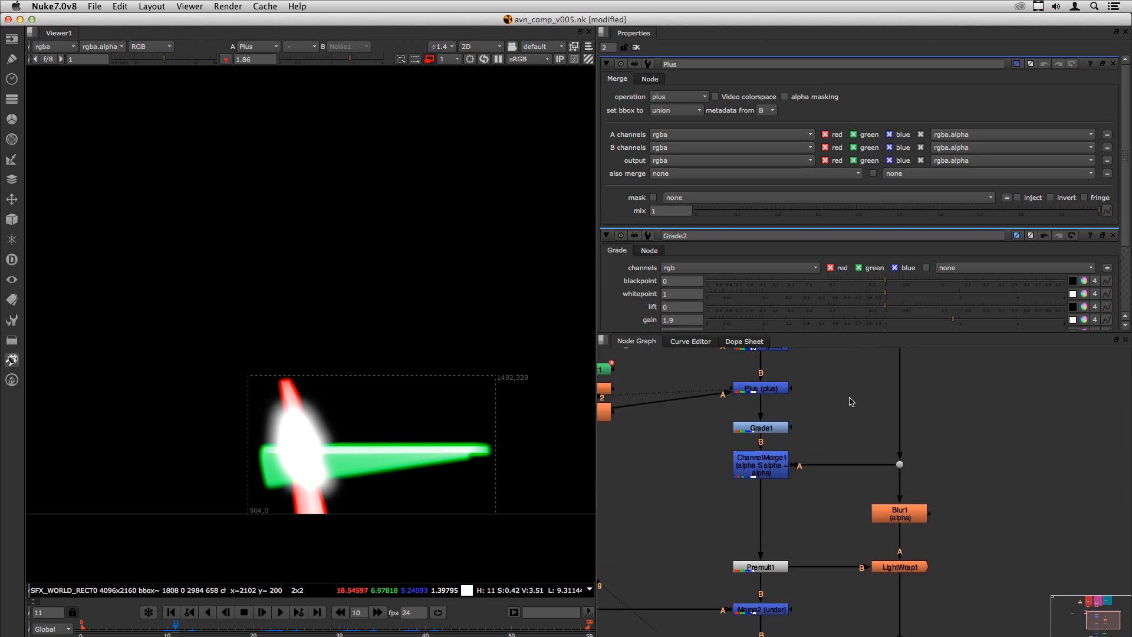
pyautogui.press('Tab')
pyautogui.write('shuf')
pyautogui.press('Return')
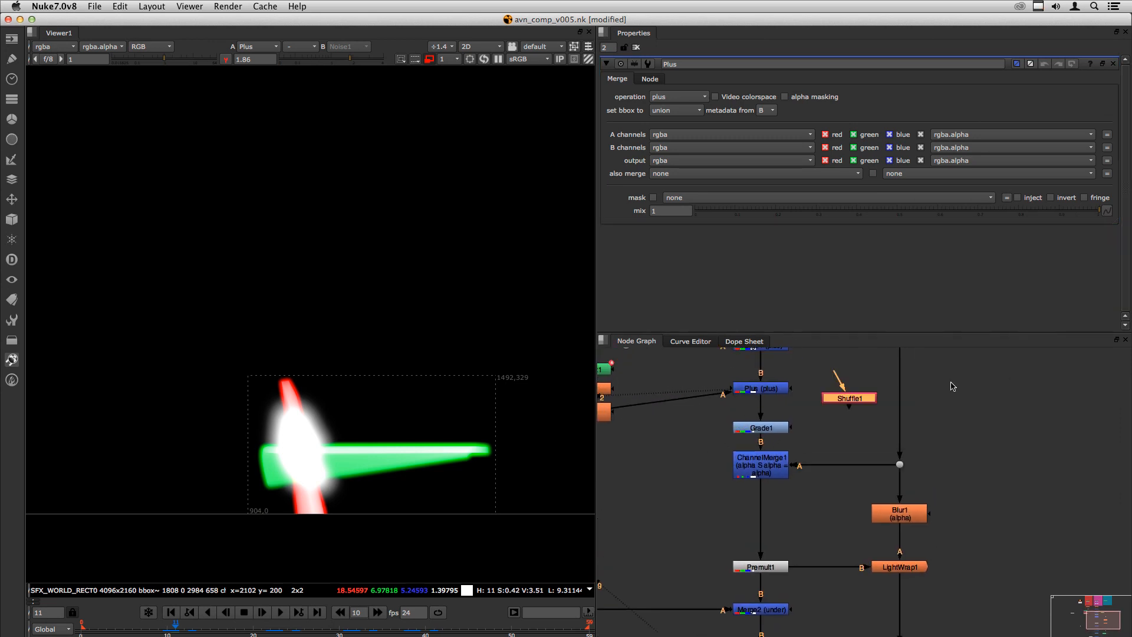
pyautogui.moveTo(841, 403); pyautogui.dragTo(763, 413)
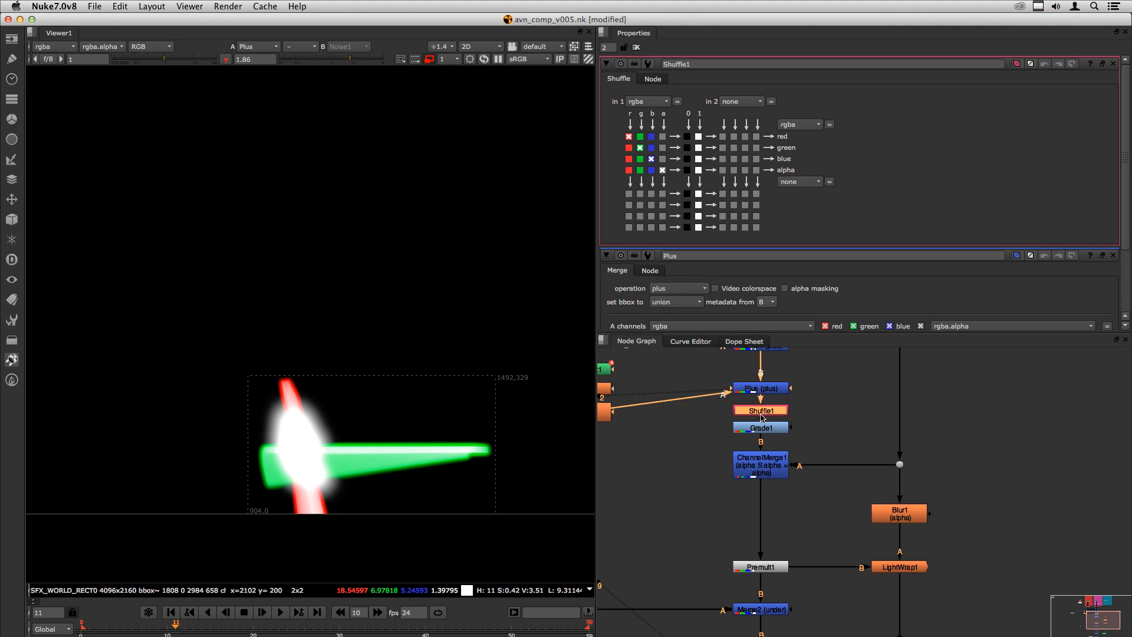
pyautogui.press('2')
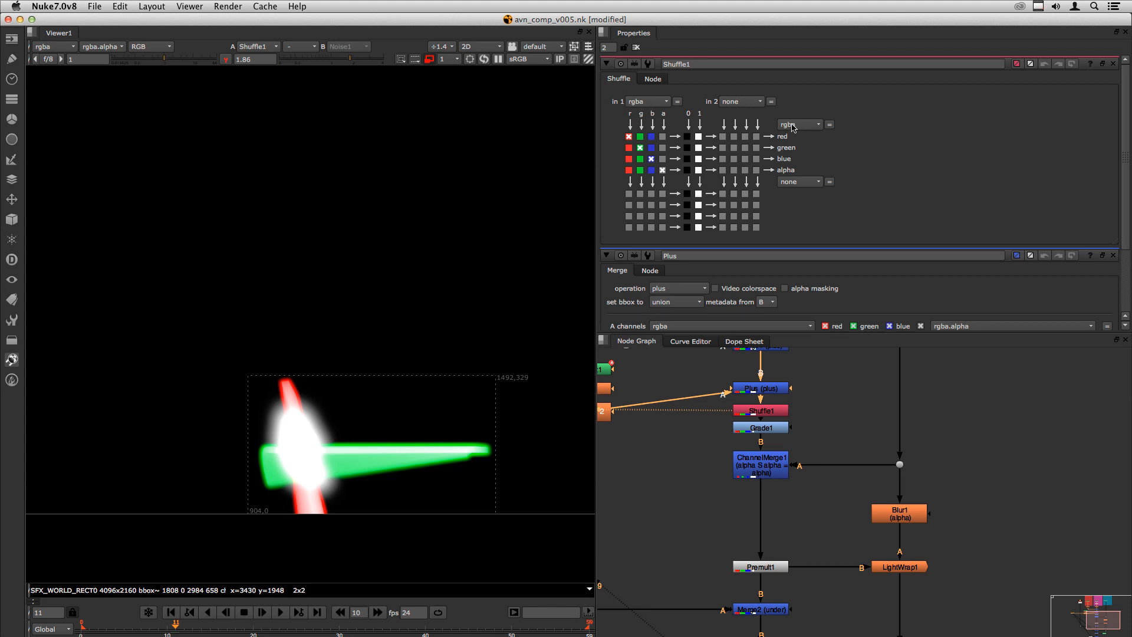
# Output Shuffle1 to a new layer named brilho with red, green, blue and alpha channels
pyautogui.click(792, 124)
pyautogui.click(795, 202)
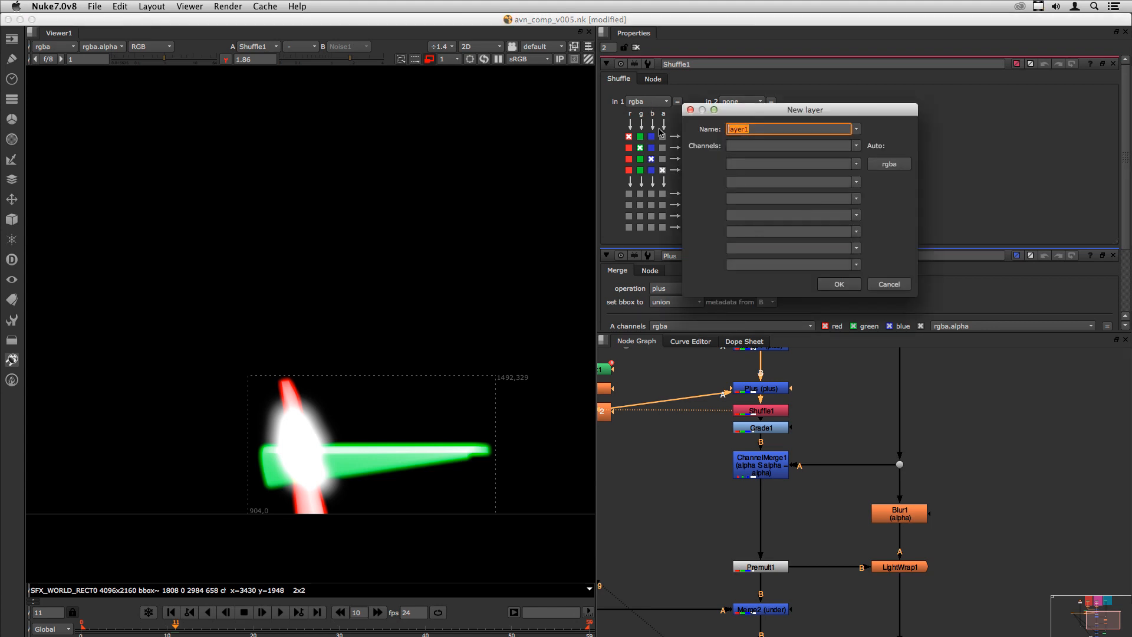
pyautogui.write('brilho')
pyautogui.click(901, 167)
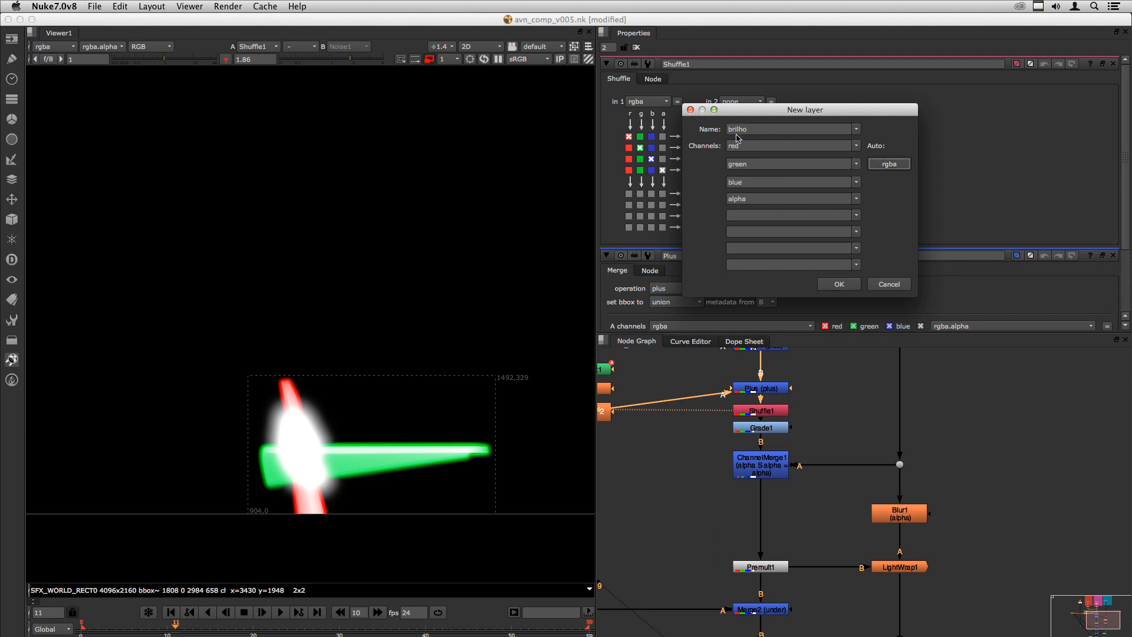
pyautogui.click(840, 284)
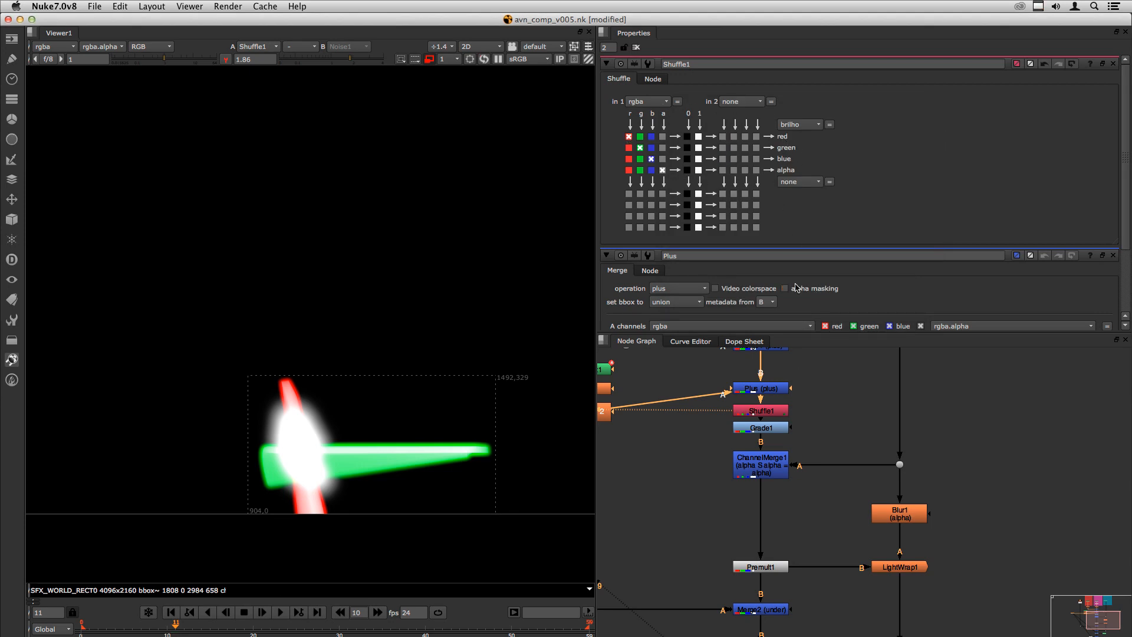
# Set Merge2 to also merge all layers
pyautogui.click(703, 459)
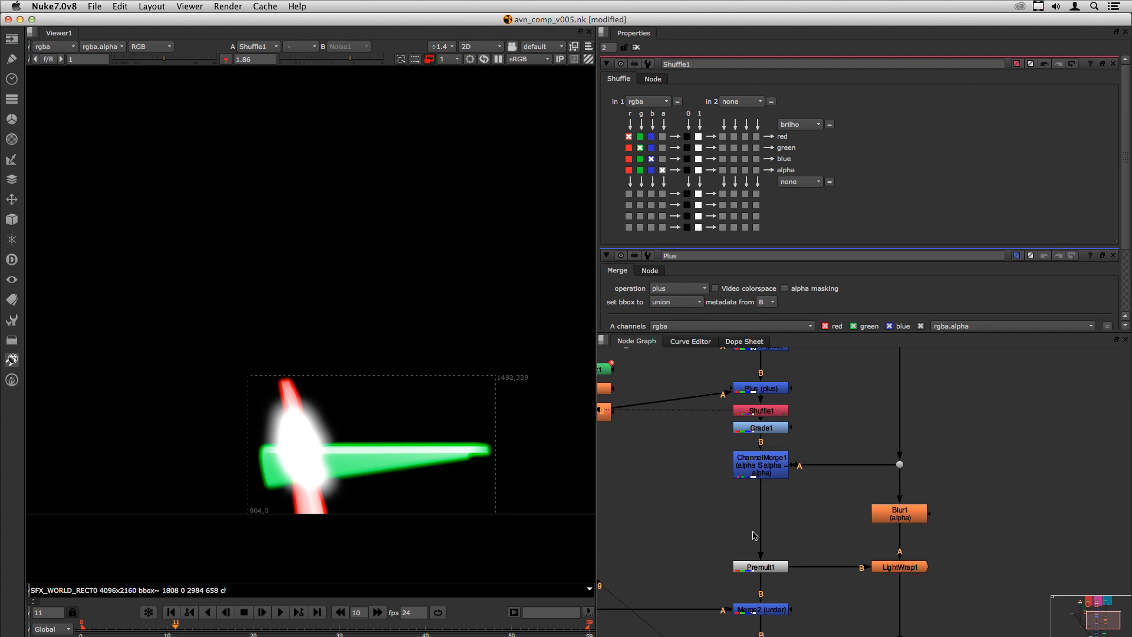
pyautogui.doubleClick(758, 609)
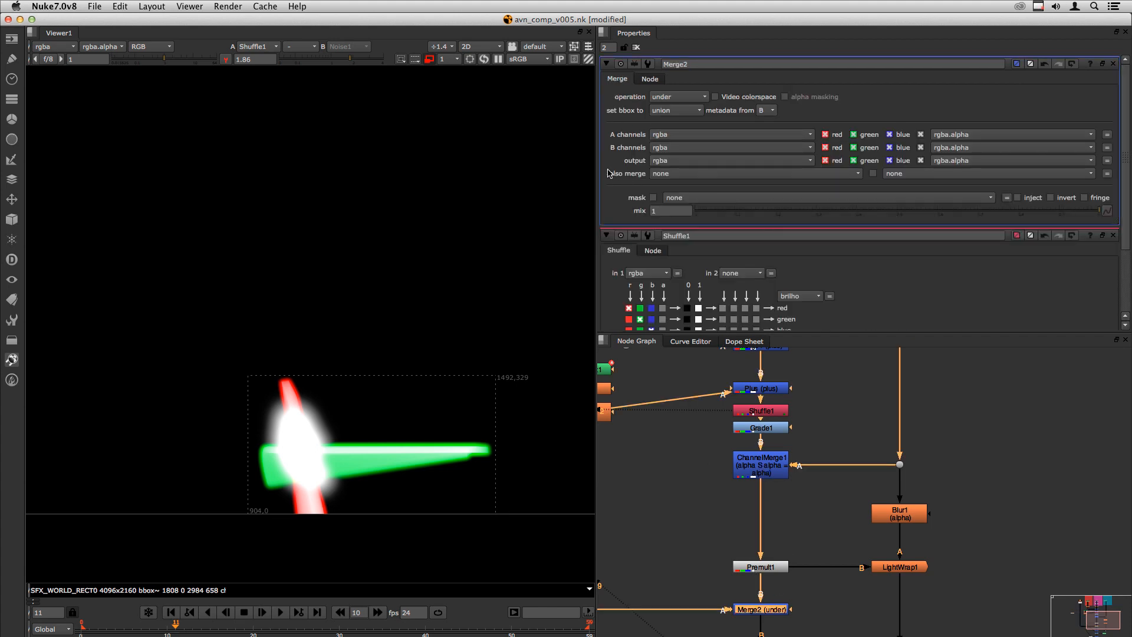
pyautogui.click(660, 161)
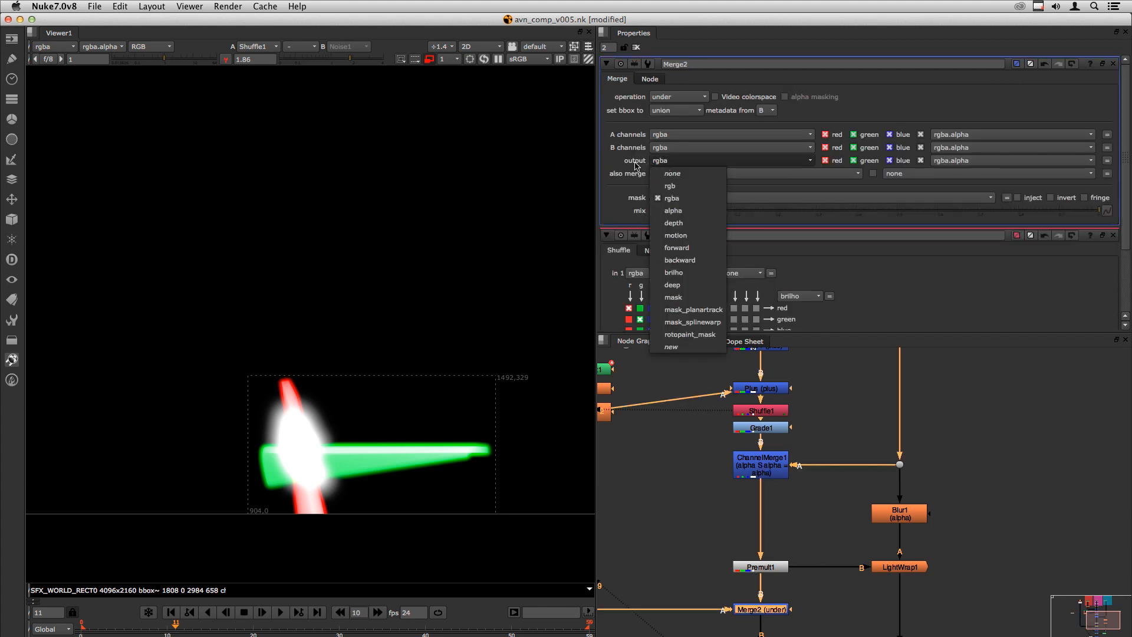
pyautogui.click(625, 177)
pyautogui.click(654, 174)
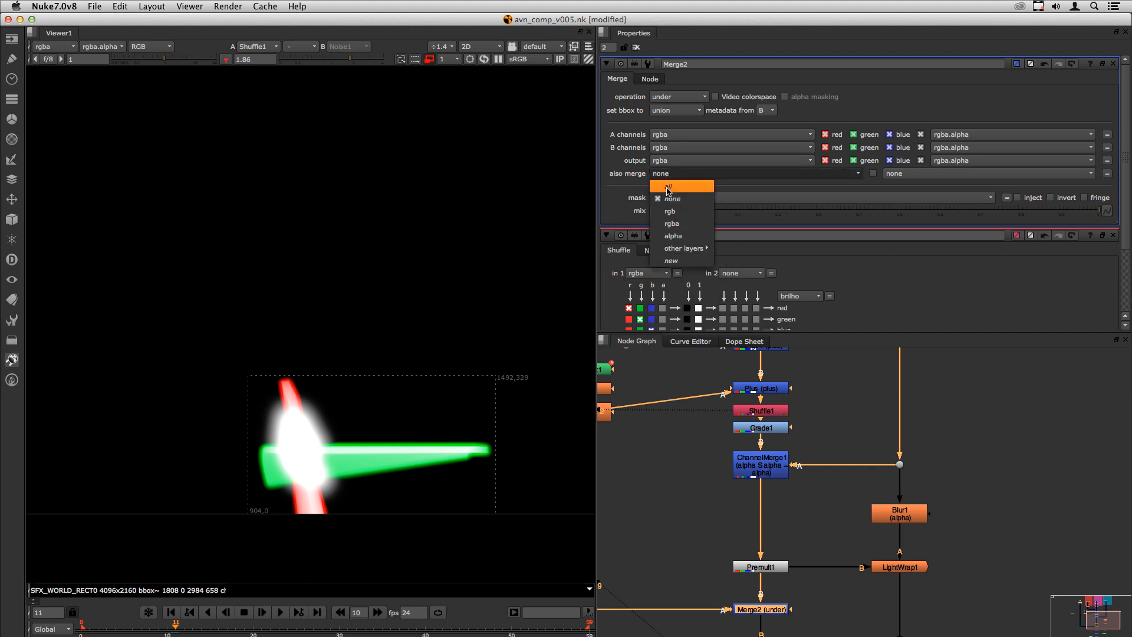
pyautogui.click(665, 184)
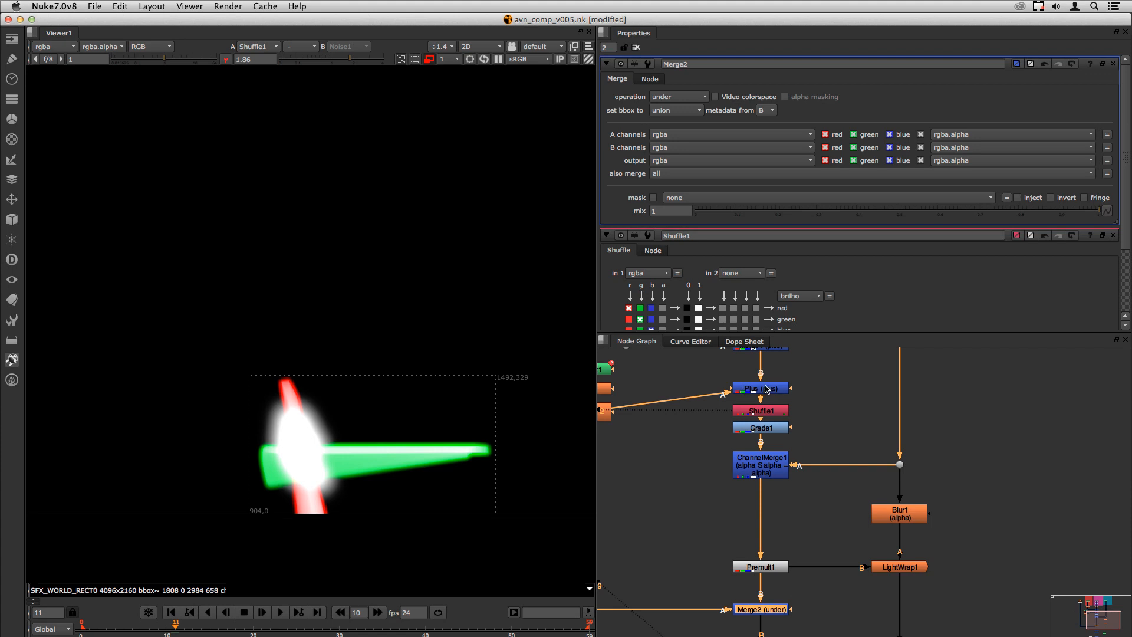
# Set the Plus merge node to also merge all layers
pyautogui.doubleClick(767, 389)
pyautogui.click(661, 175)
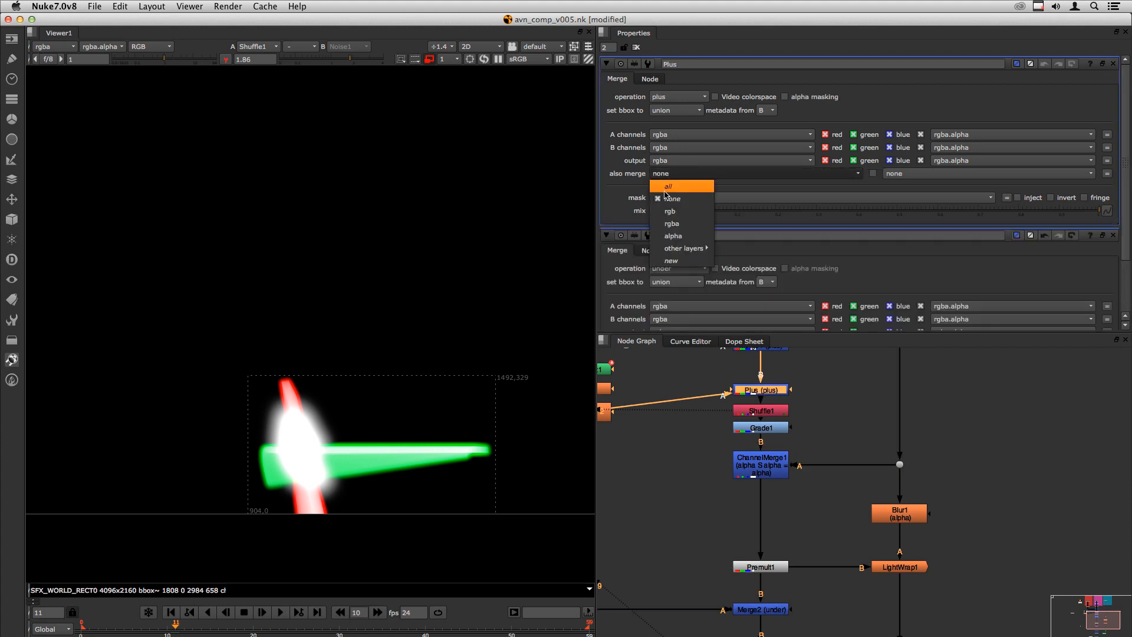
pyautogui.click(665, 186)
# Check the settings of ChannelMerge1 and Merge2, and set Merge3 to also merge all layers
pyautogui.doubleClick(776, 454)
pyautogui.moveTo(725, 584); pyautogui.dragTo(751, 411, button='middle')
pyautogui.doubleClick(781, 435)
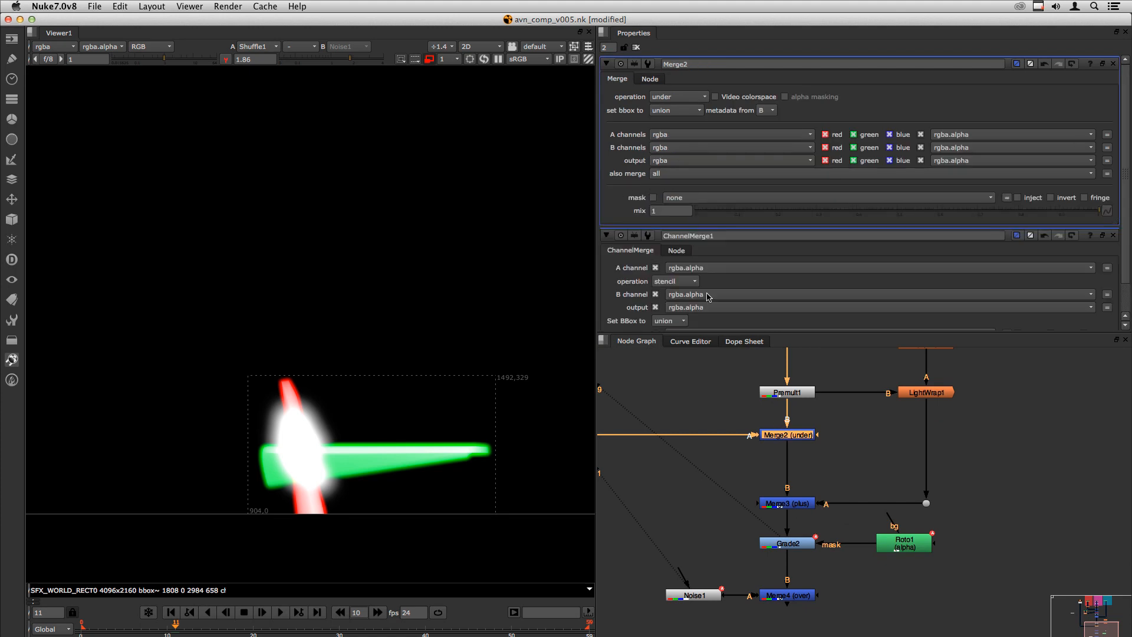
pyautogui.doubleClick(788, 503)
pyautogui.click(671, 174)
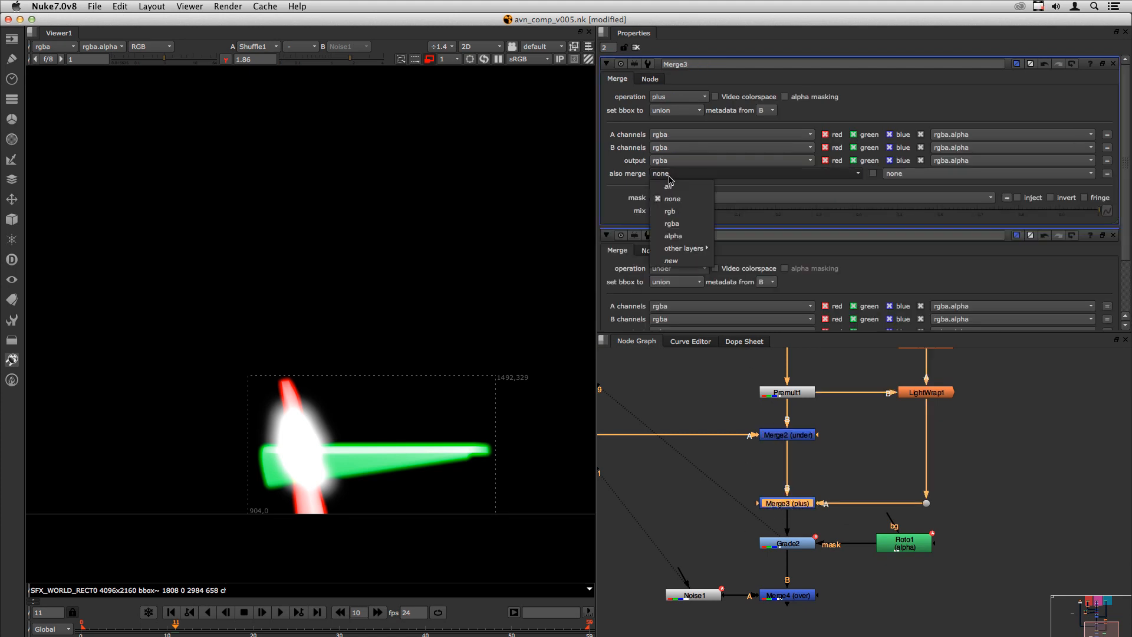
pyautogui.click(668, 188)
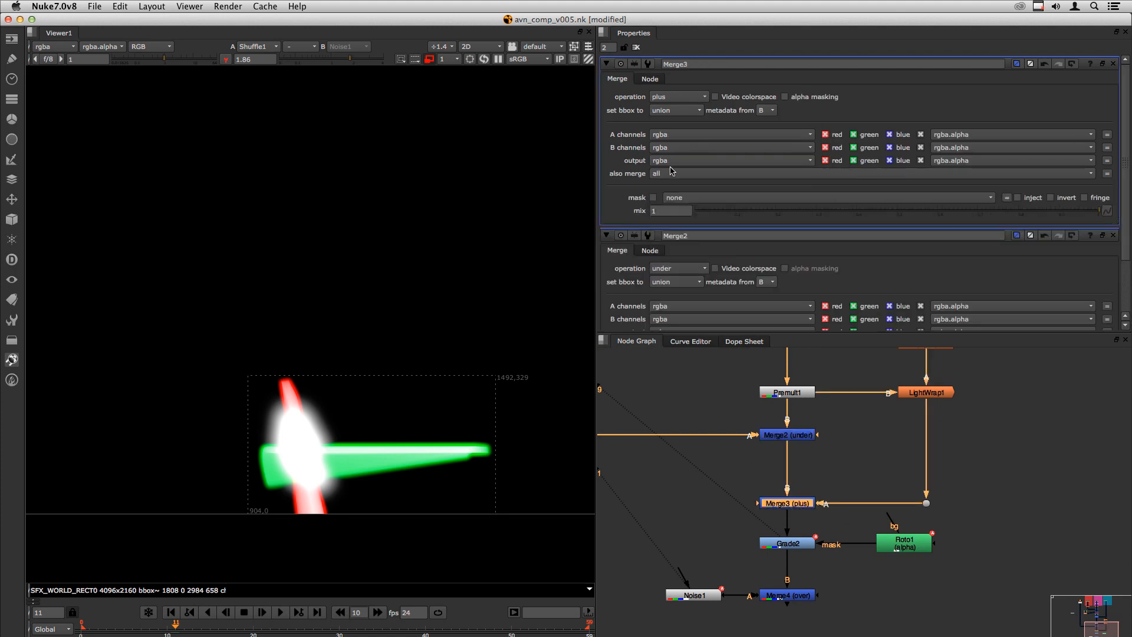
# Set Merge4 to also merge all layers
pyautogui.doubleClick(794, 597)
pyautogui.click(668, 175)
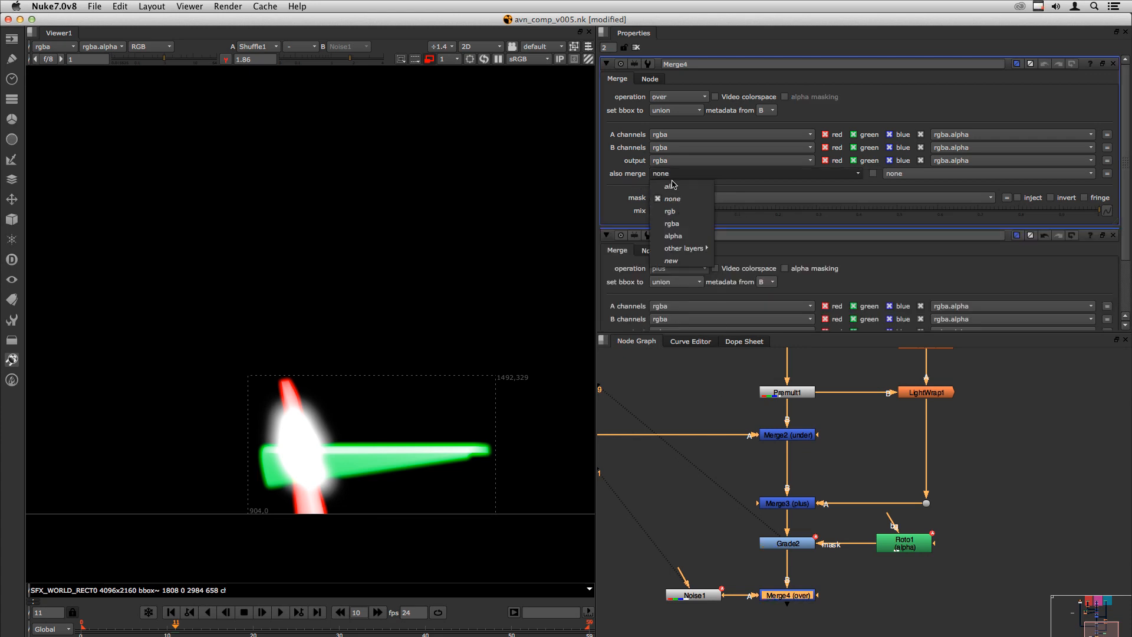
pyautogui.click(668, 188)
# View the output of Merge4, inspect its brilho layer, and return the viewer to rgba
pyautogui.moveTo(765, 550); pyautogui.dragTo(764, 478, button='middle')
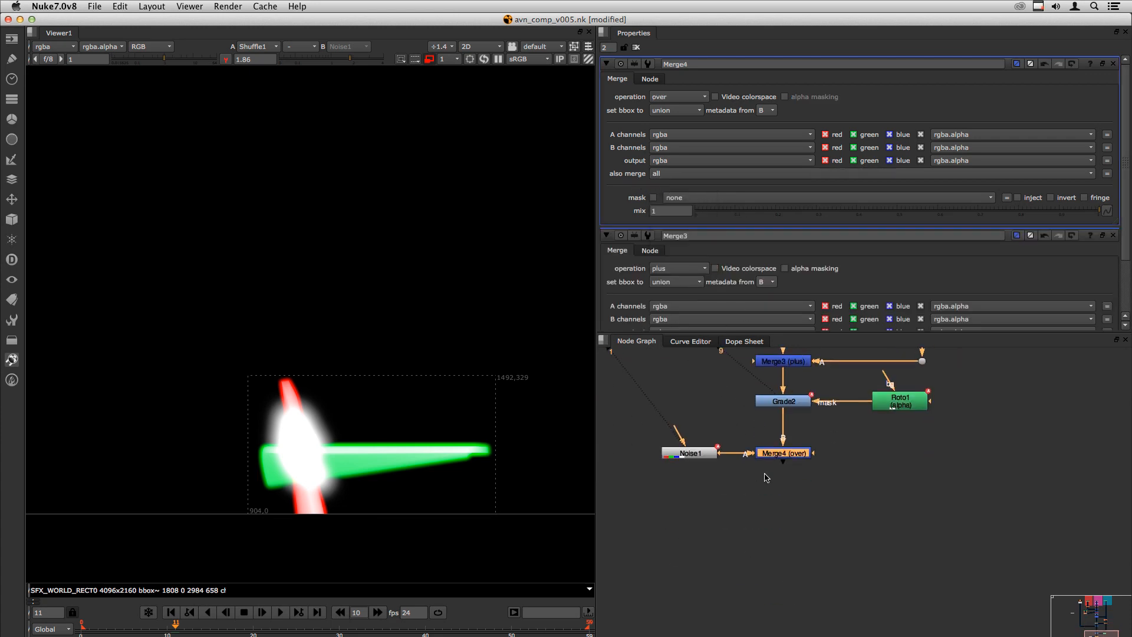
pyautogui.press('2')
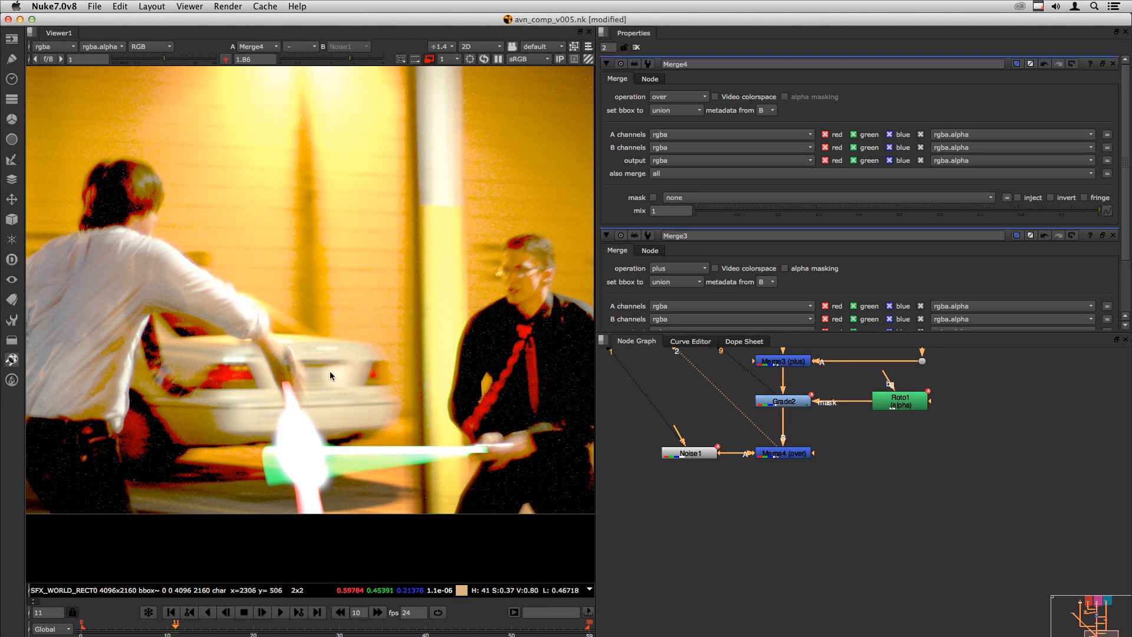
pyautogui.click(54, 46)
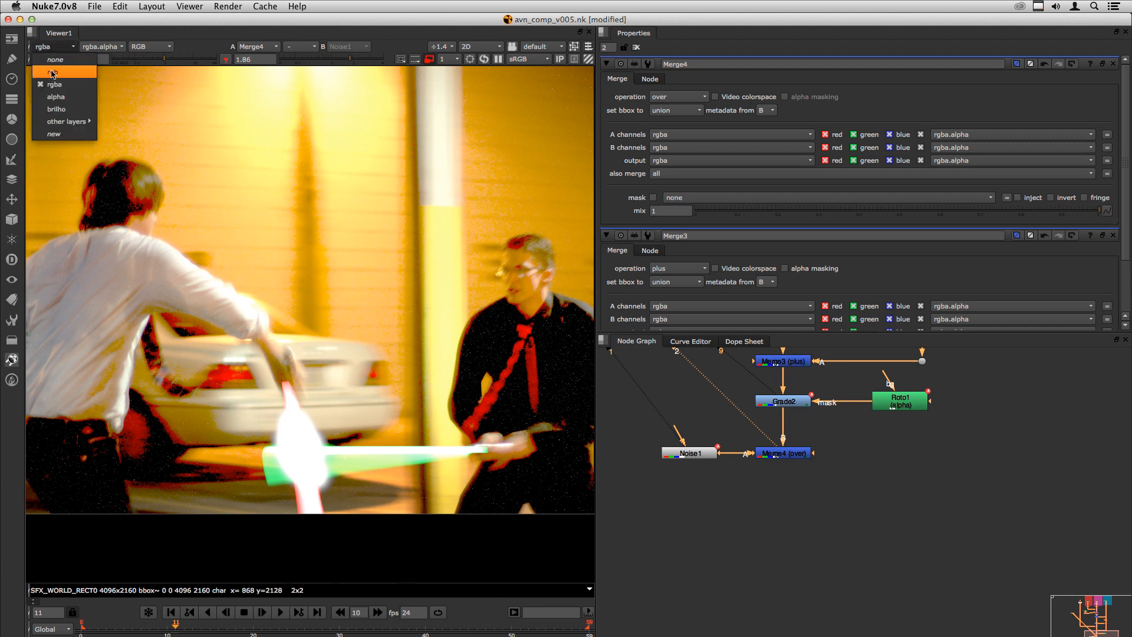
pyautogui.click(53, 103)
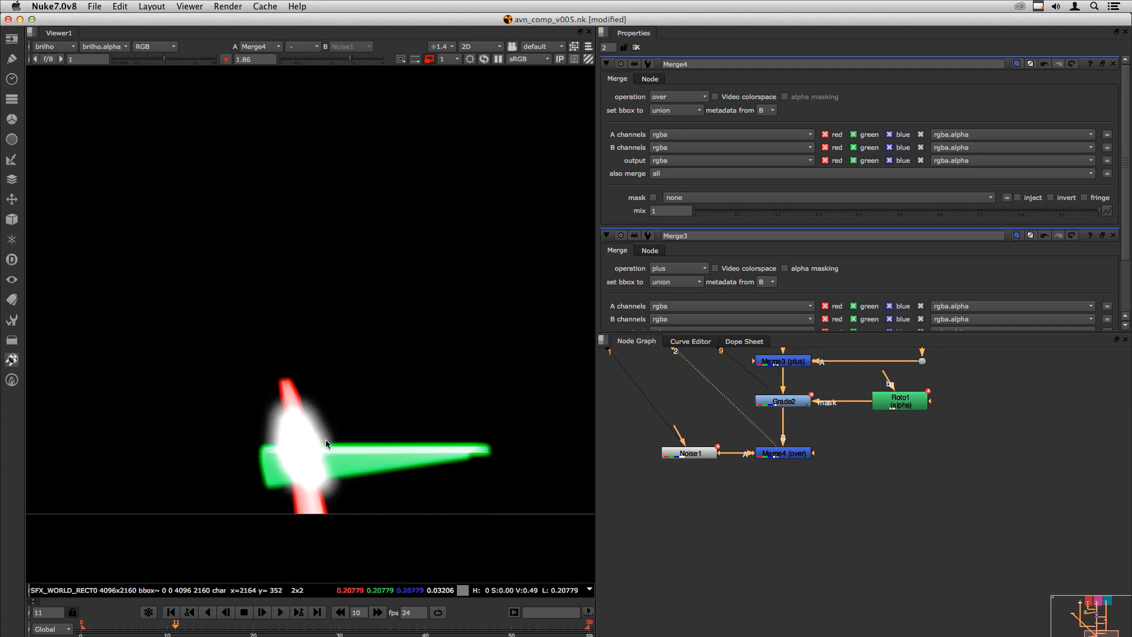
pyautogui.click(50, 47)
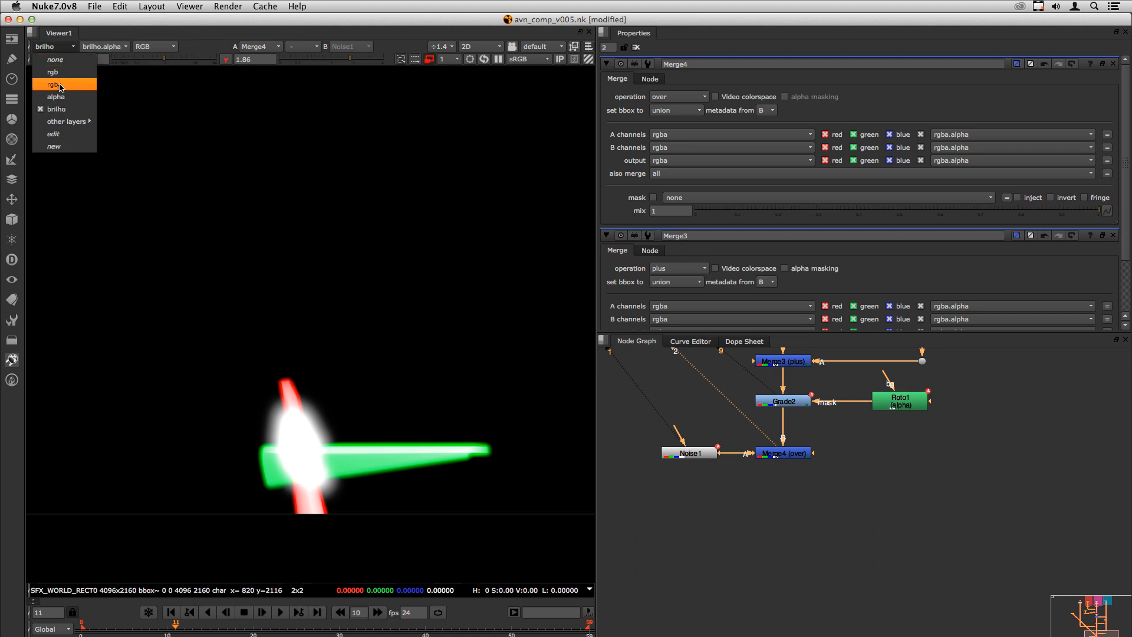
pyautogui.click(50, 78)
# Add a Blur node after Merge4 and view the brilho layer of its output
pyautogui.click(788, 513)
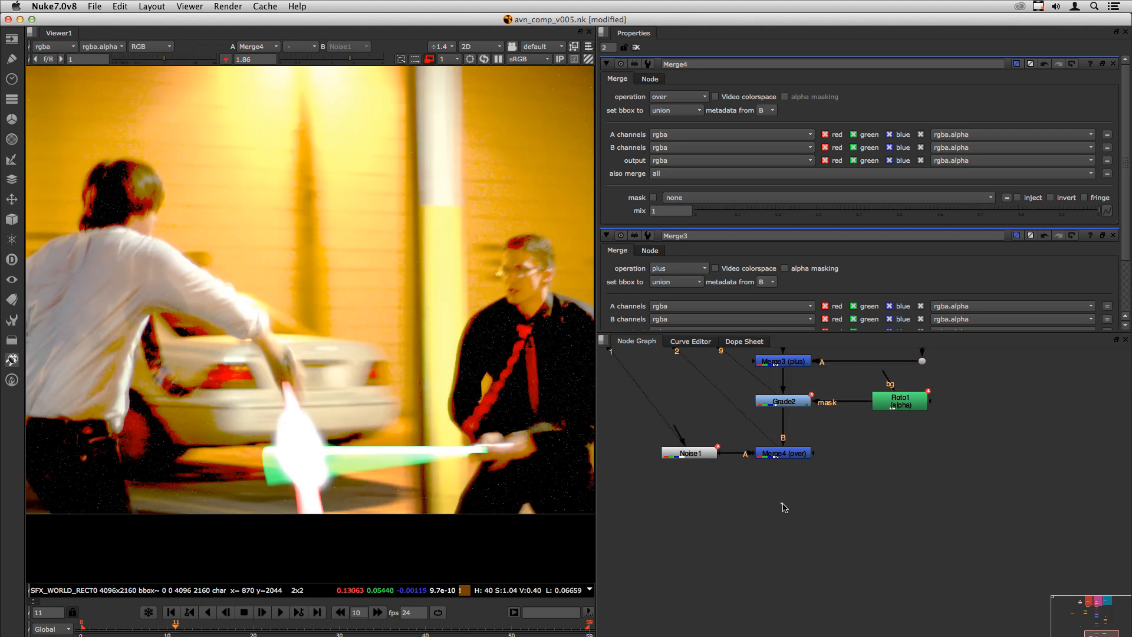
pyautogui.press('b')
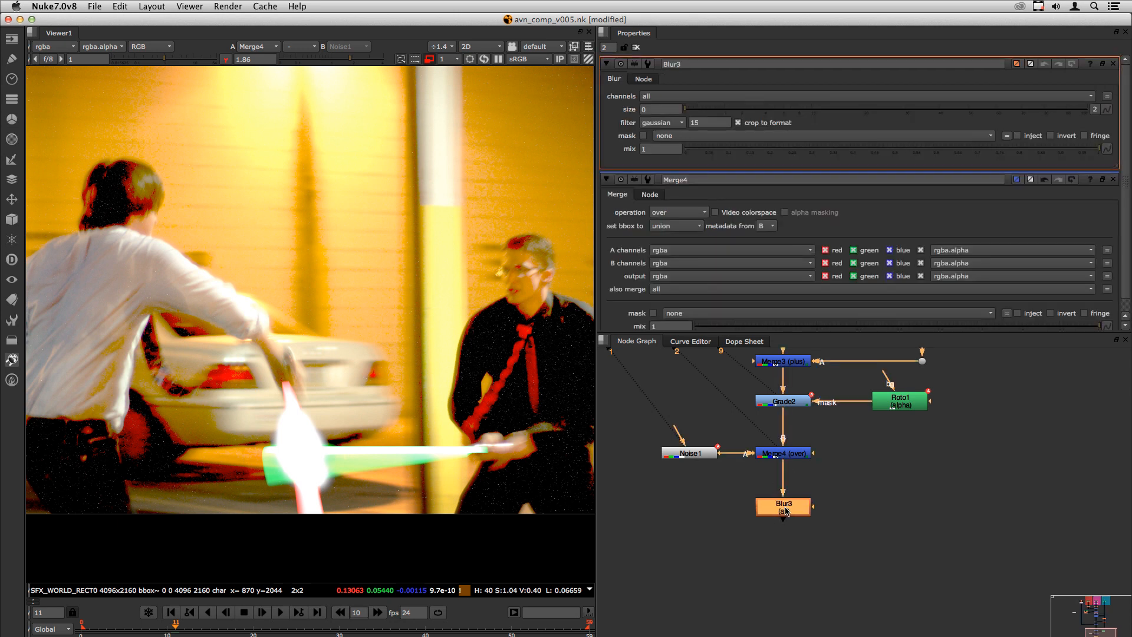
pyautogui.moveTo(785, 507); pyautogui.dragTo(783, 506)
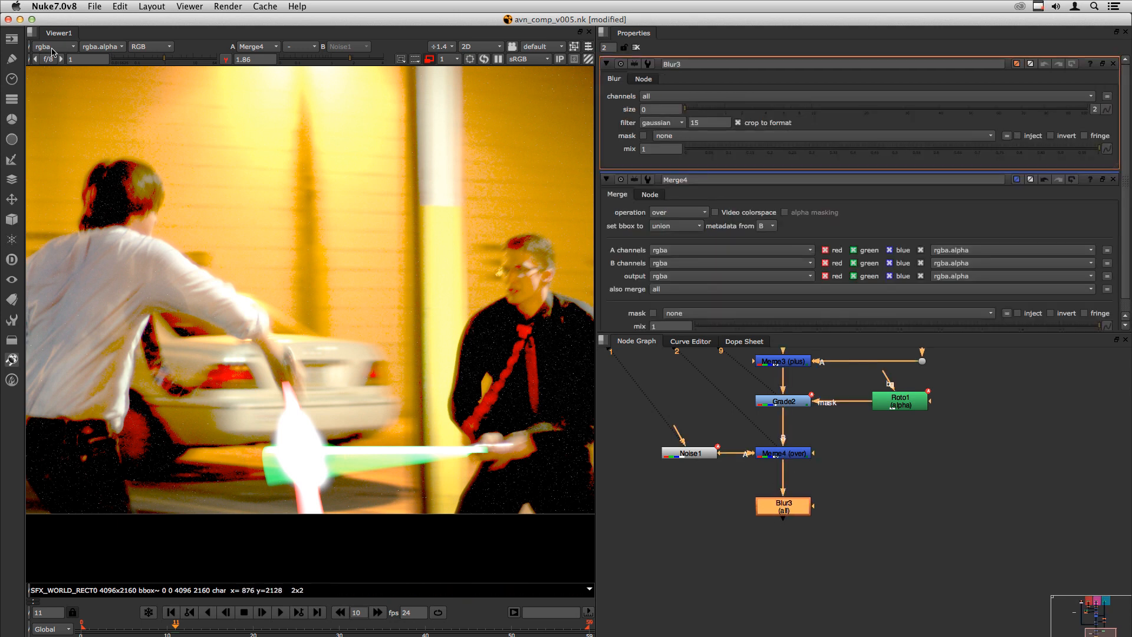
pyautogui.click(55, 46)
pyautogui.click(64, 109)
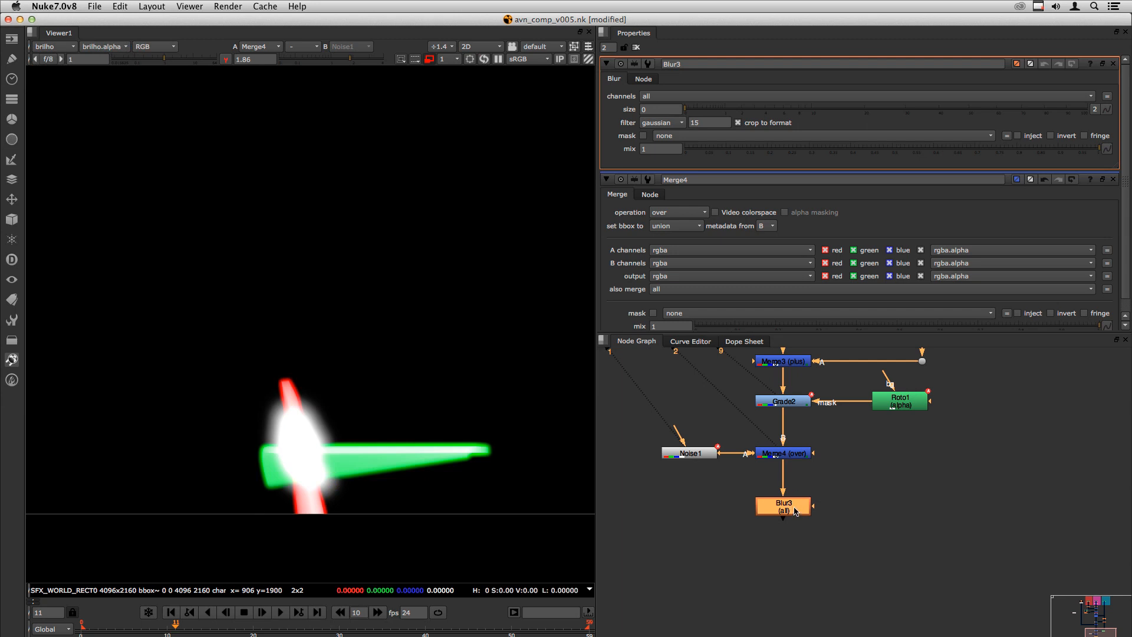
pyautogui.moveTo(795, 511); pyautogui.dragTo(795, 510)
pyautogui.press('2')
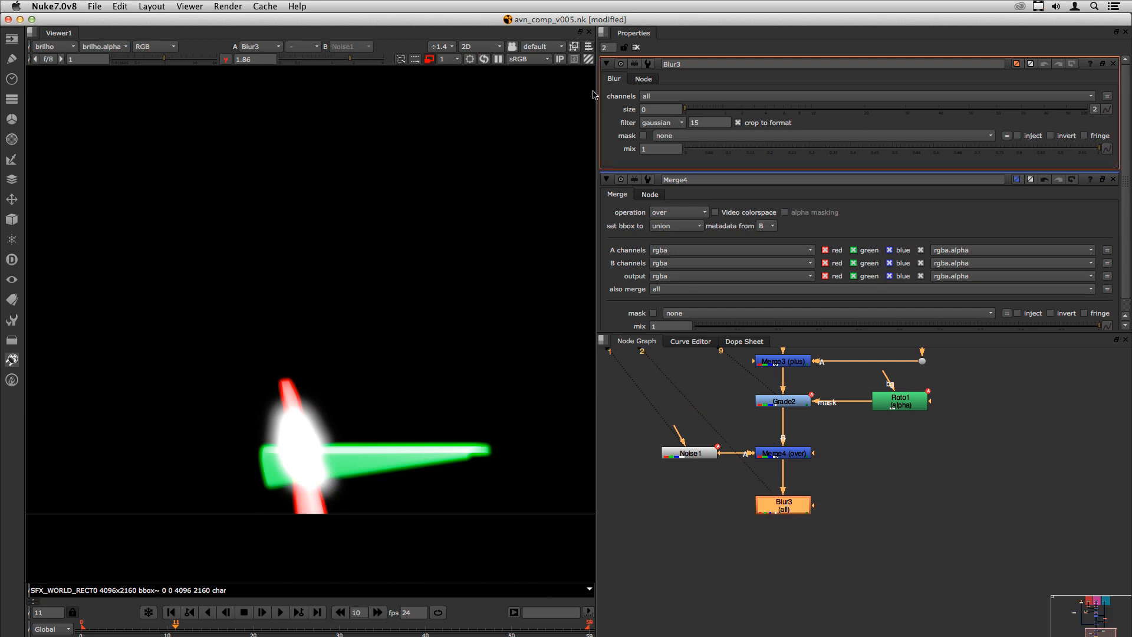
# Limit the new blur to the brilho channels, set its size to 250, and return the viewer to rgba
pyautogui.click(660, 96)
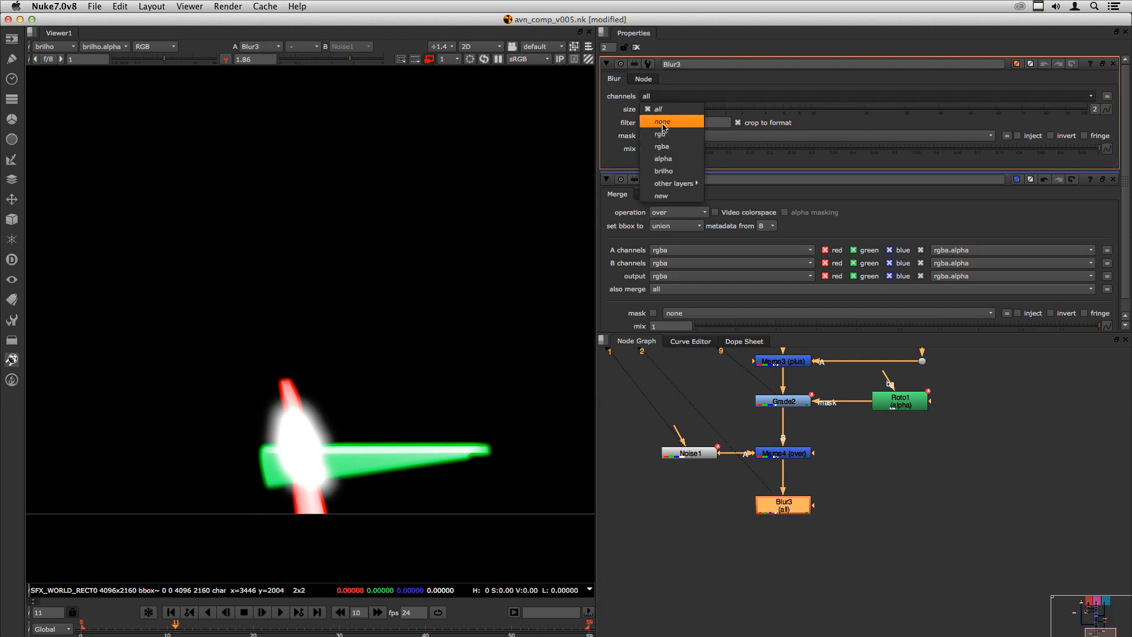
pyautogui.click(664, 171)
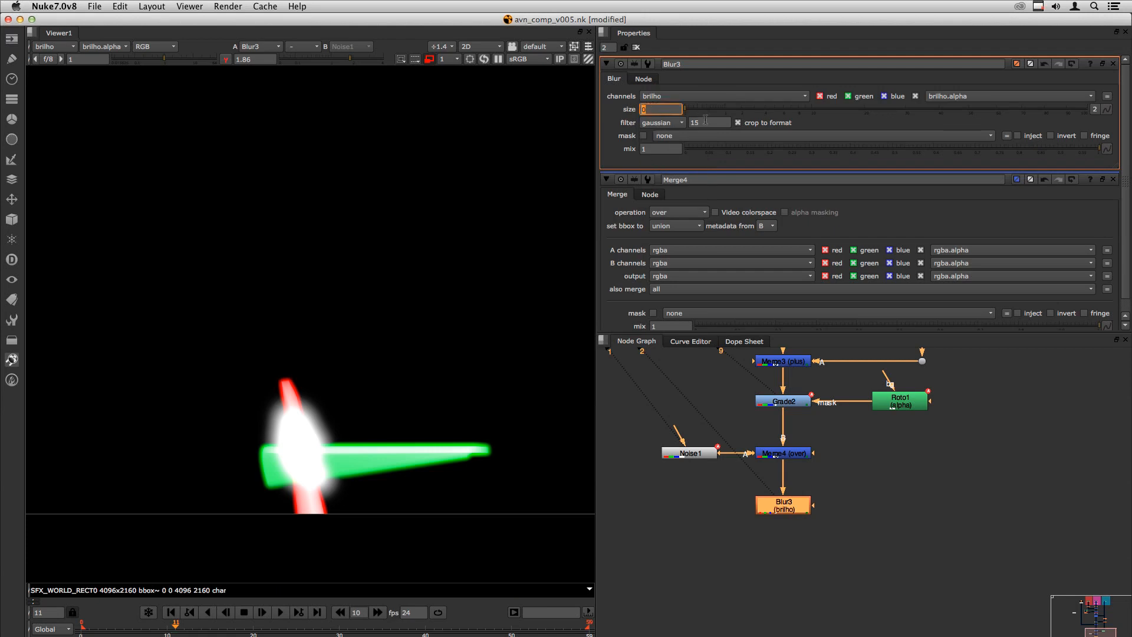
pyautogui.click(872, 110)
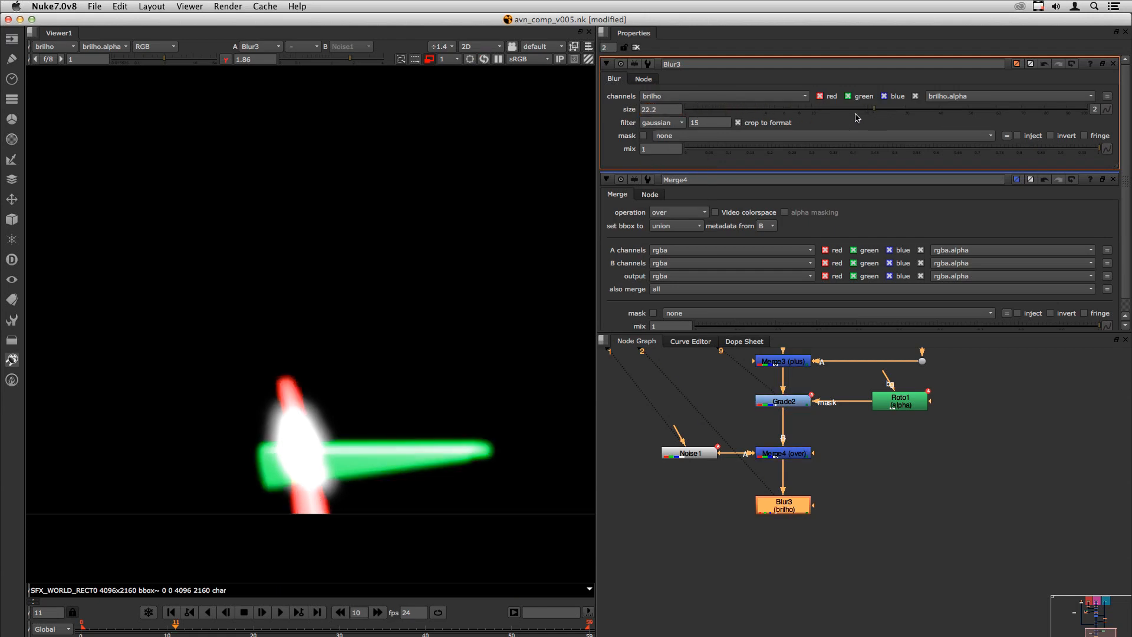
pyautogui.moveTo(911, 112); pyautogui.dragTo(1091, 113)
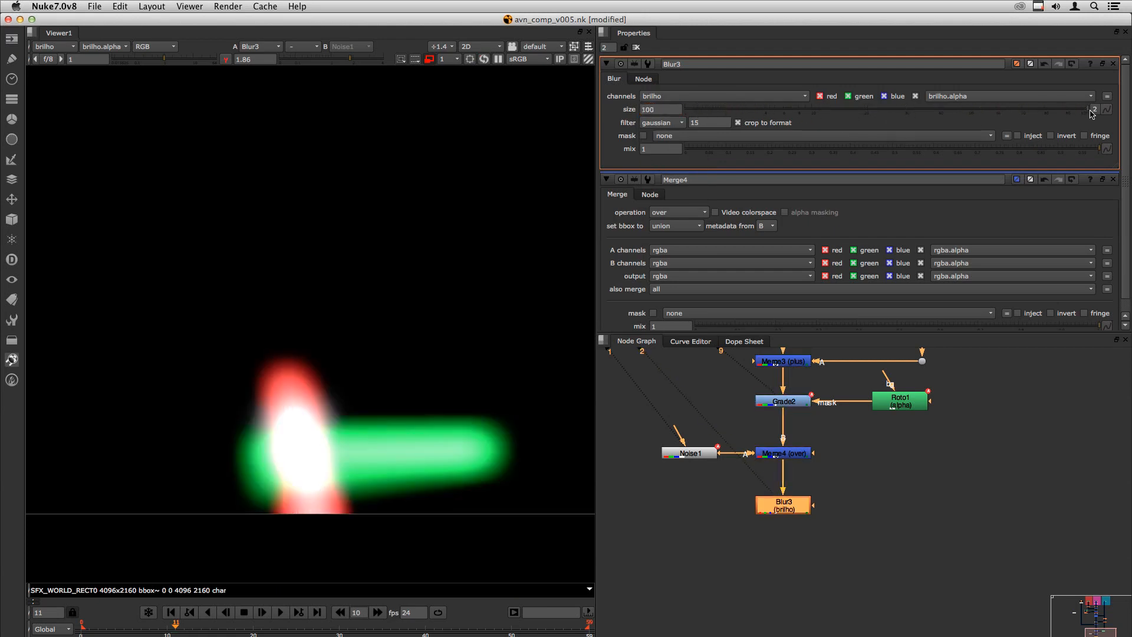
pyautogui.click(665, 109)
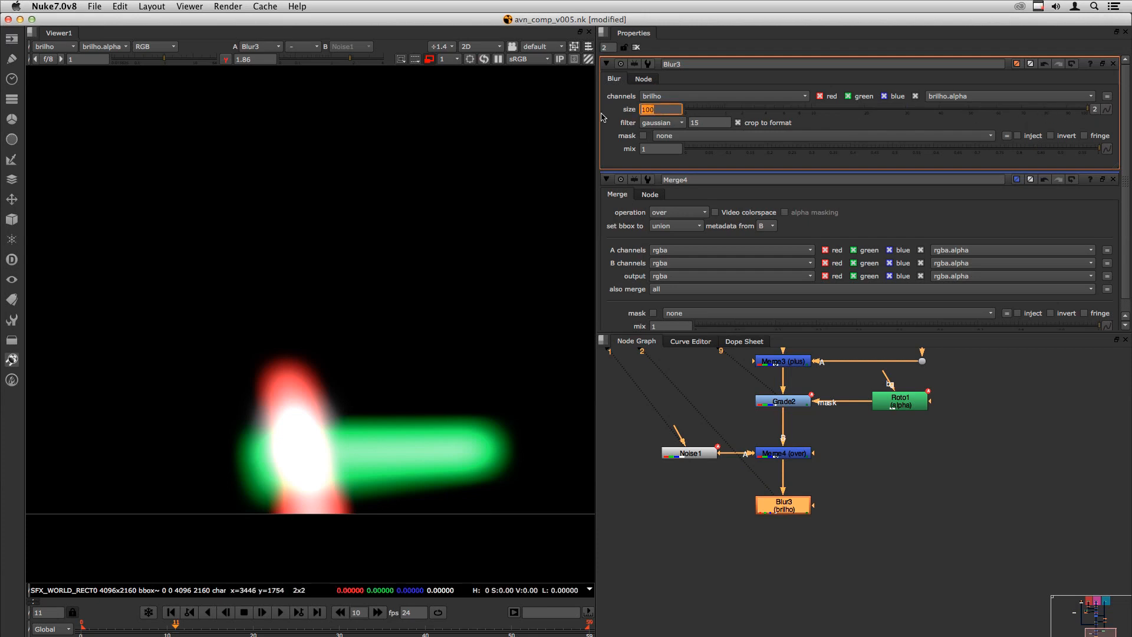
pyautogui.write('300')
pyautogui.press('Return')
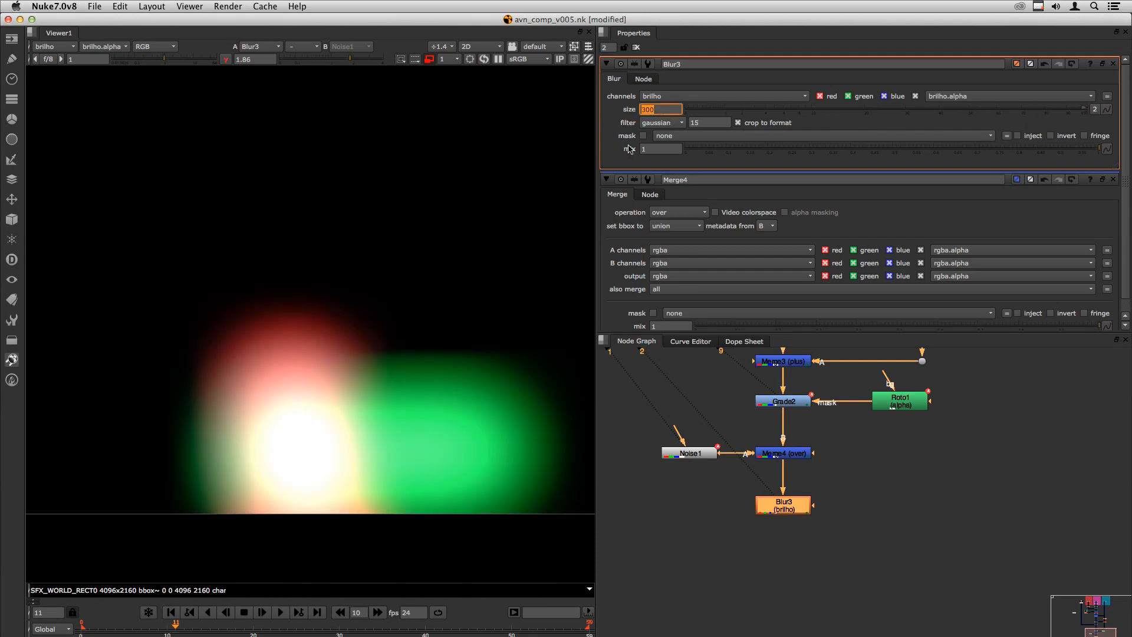
pyautogui.write('250')
pyautogui.press('Return')
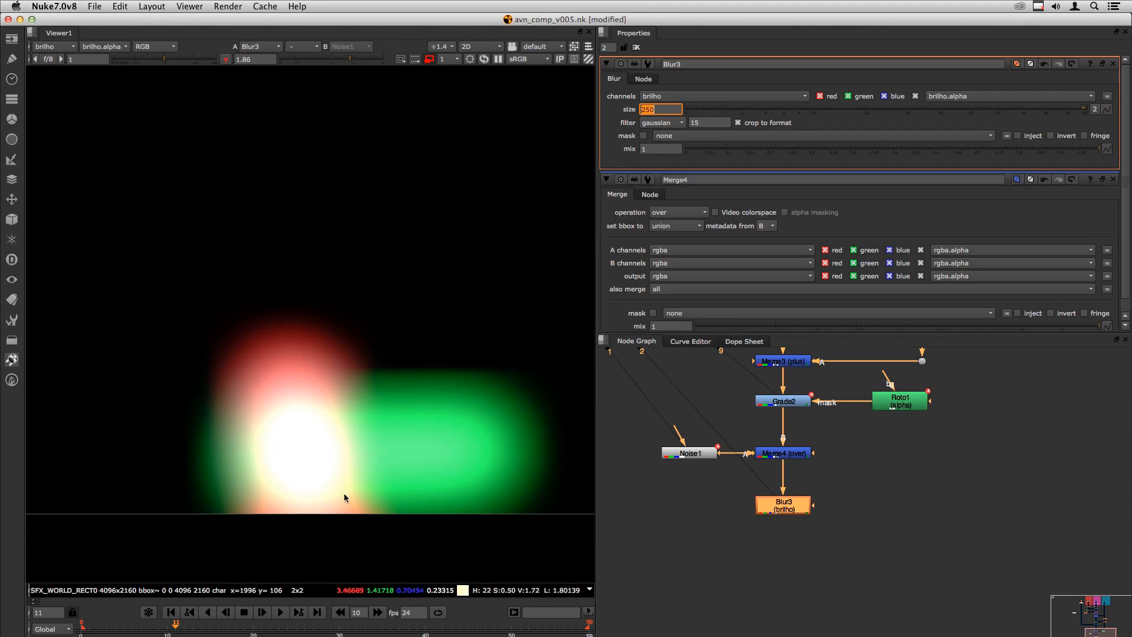
pyautogui.click(389, 348)
pyautogui.press('pageup')
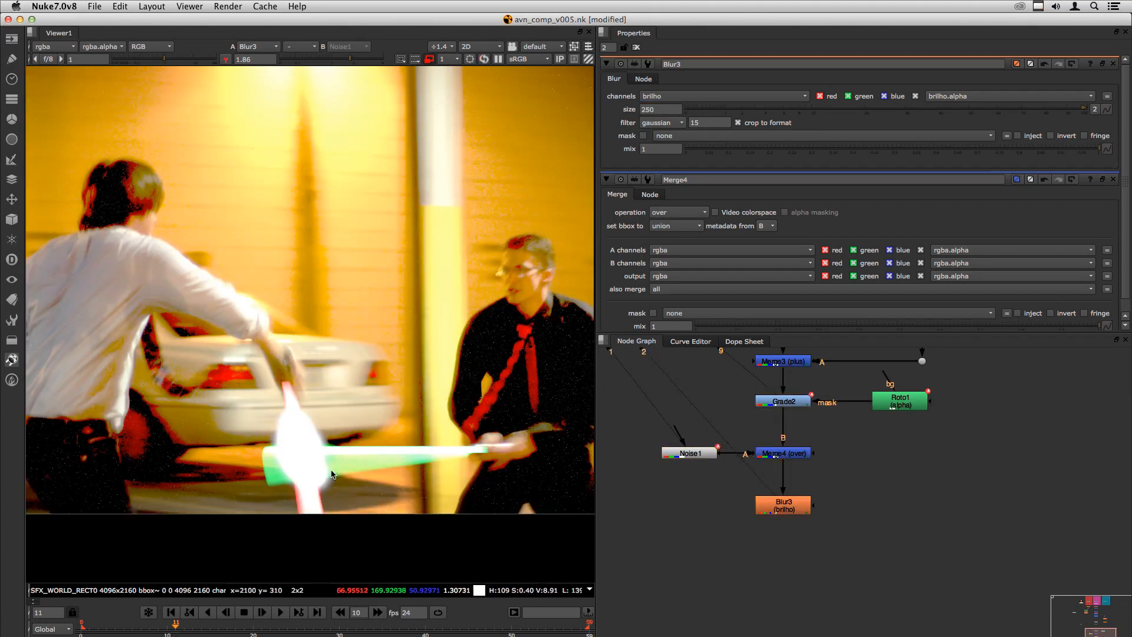
# Add a Merge node below Blur3, feeding B directly from the blur and A from it through two dots beside the main pipe
pyautogui.press('m')
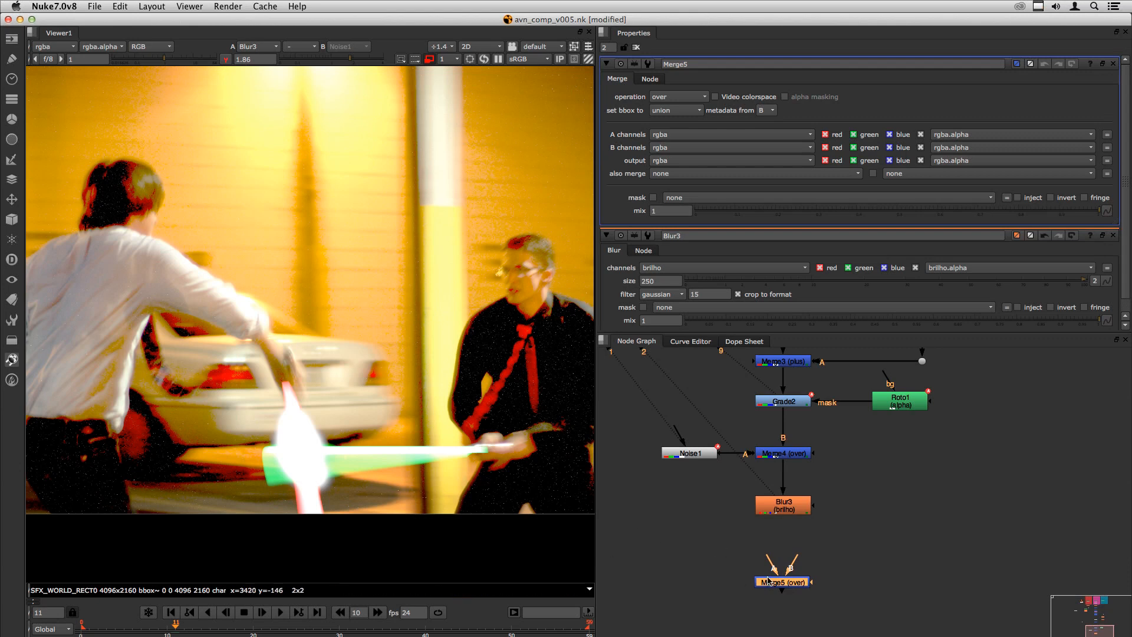
pyautogui.moveTo(793, 561); pyautogui.dragTo(783, 511)
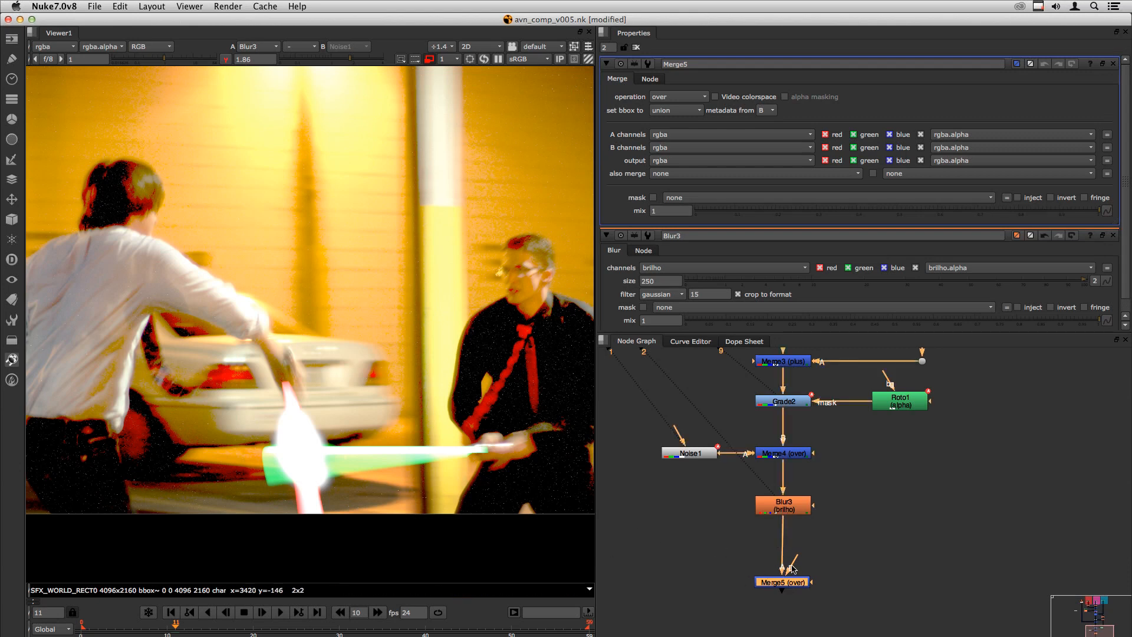
pyautogui.keyDown('super'); pyautogui.moveTo(781, 546); pyautogui.dragTo(675, 582); pyautogui.keyUp('super')
pyautogui.keyDown('super'); pyautogui.moveTo(727, 548); pyautogui.dragTo(680, 508); pyautogui.keyUp('super')
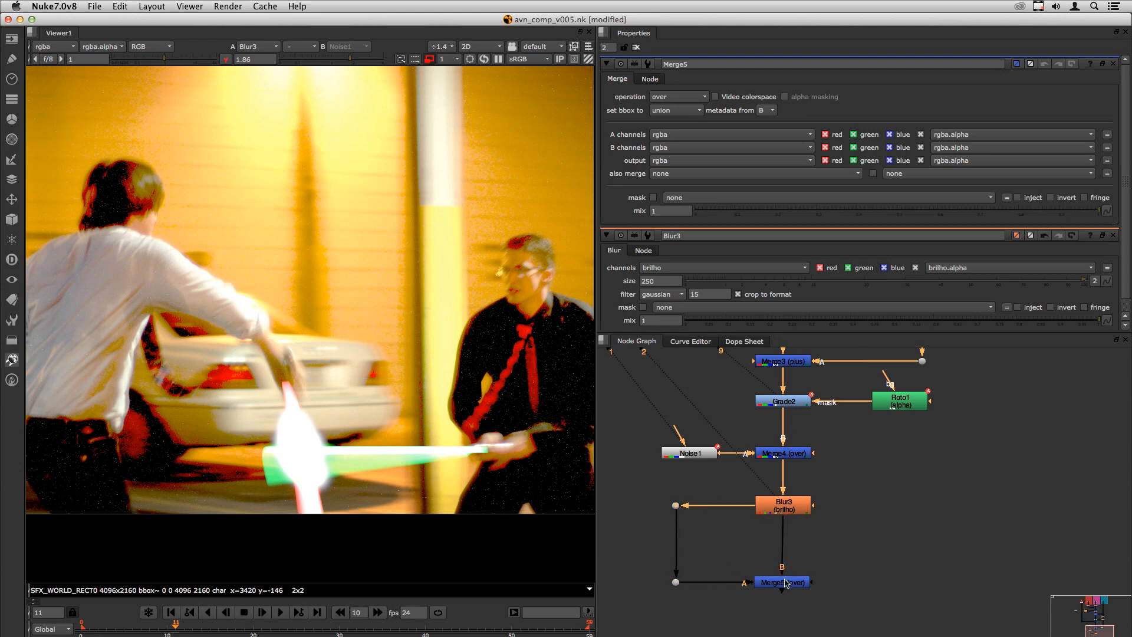
pyautogui.moveTo(783, 585); pyautogui.dragTo(788, 585)
pyautogui.moveTo(682, 582); pyautogui.dragTo(778, 503)
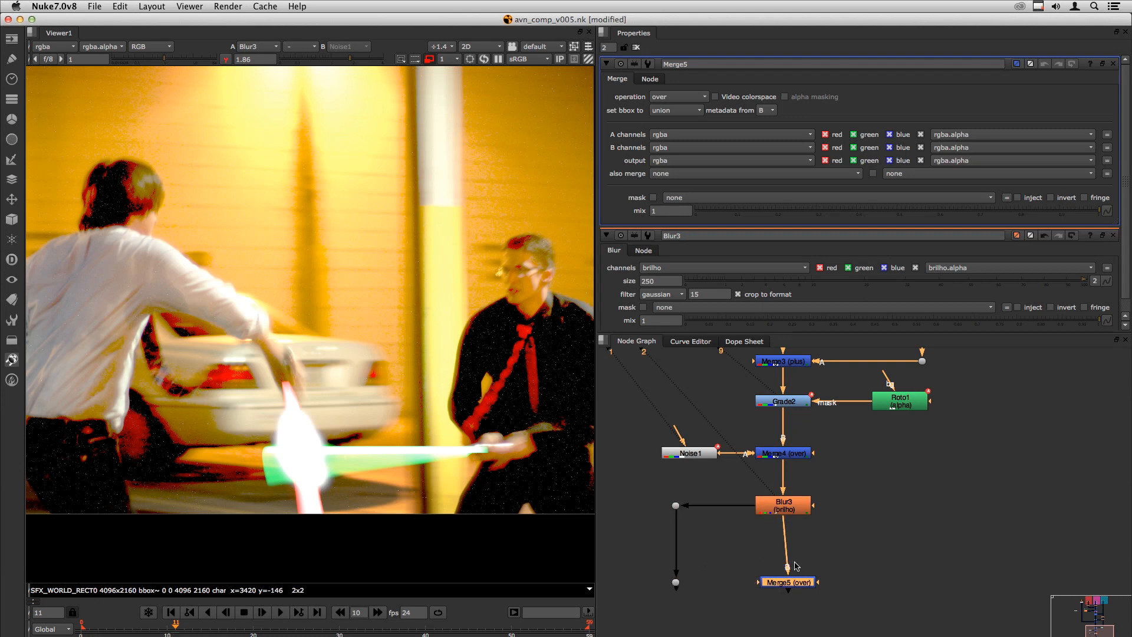
pyautogui.press('super+z')
pyautogui.moveTo(787, 583); pyautogui.dragTo(782, 583)
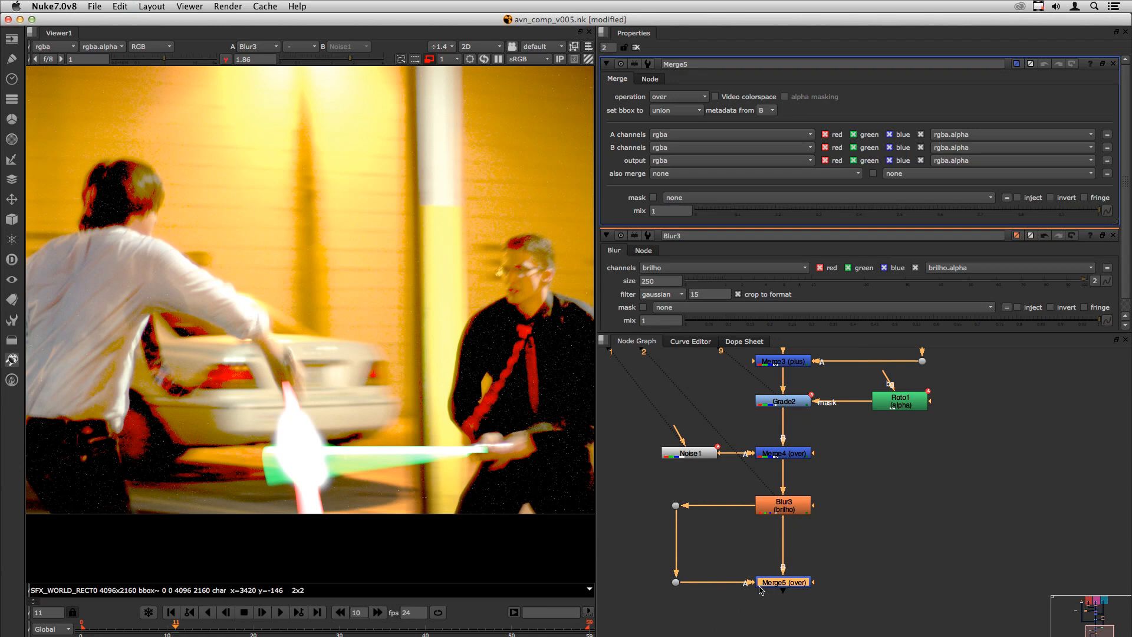
# Compare the output of Merge5 with that of Merge4 in the viewer
pyautogui.press('1')
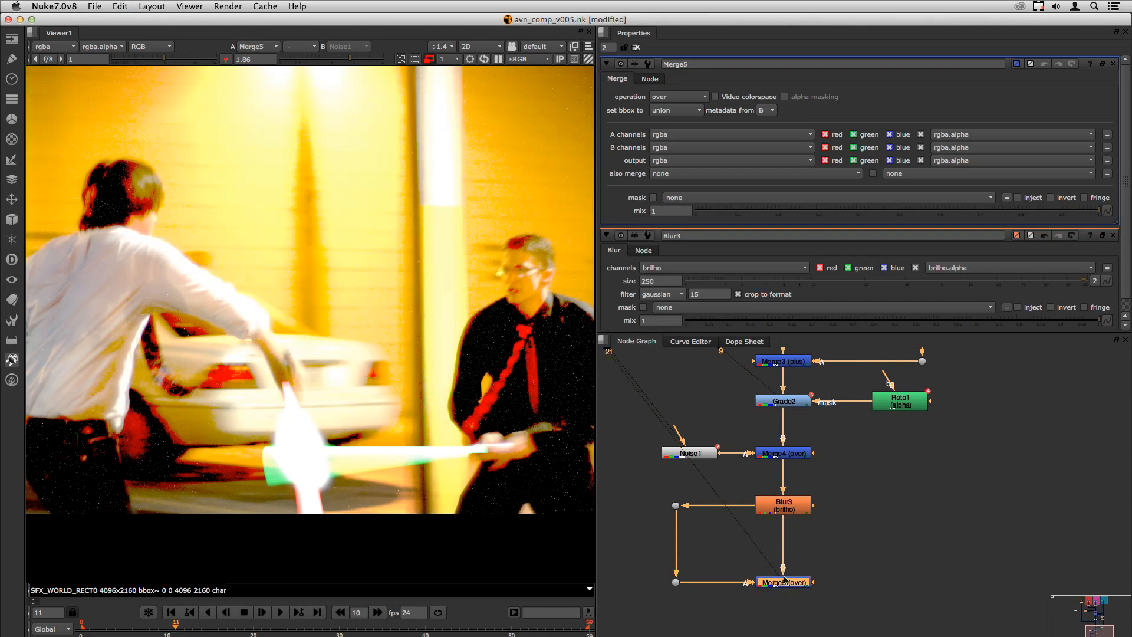
pyautogui.click(791, 458)
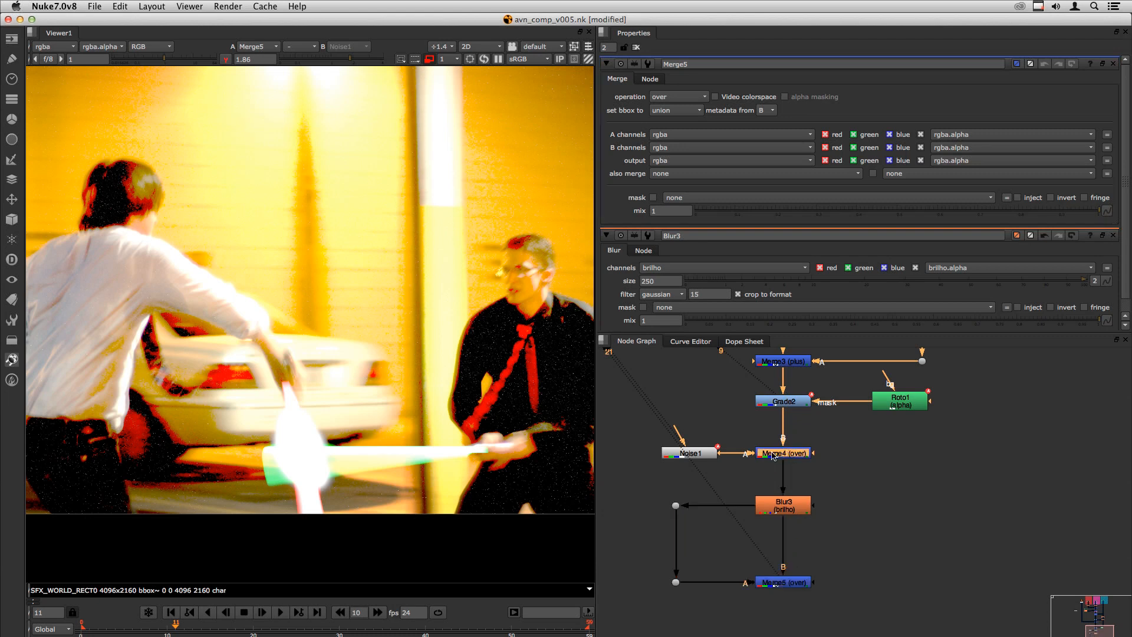
pyautogui.press('2')
# Set the A channels of Merge5 to brilho, view its output, and change its operation to screen
pyautogui.click(791, 585)
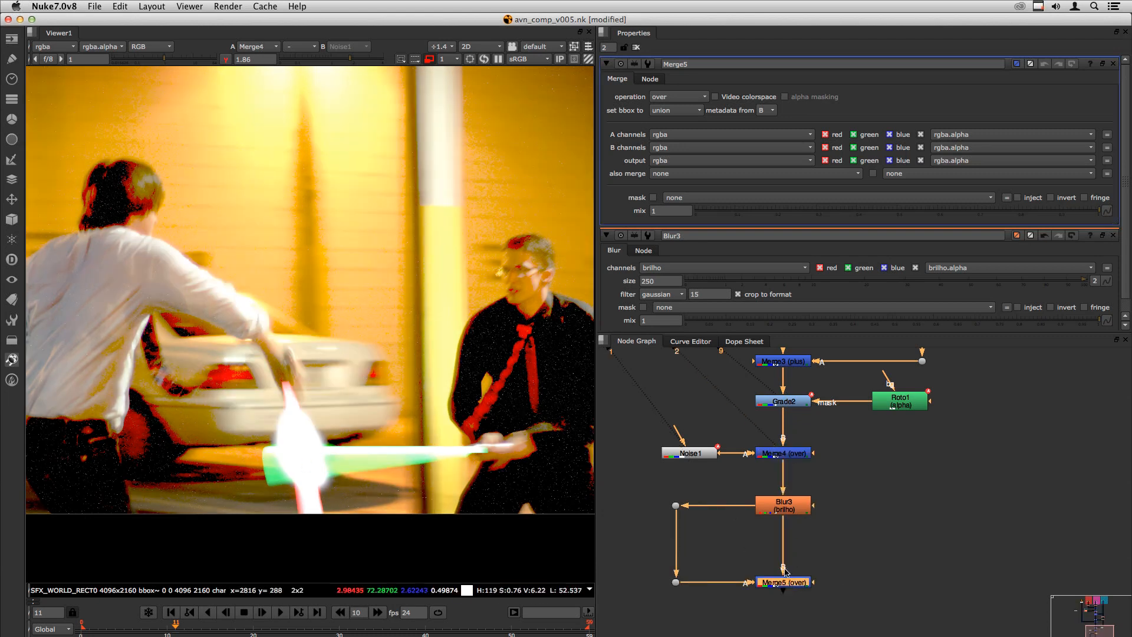
pyautogui.click(677, 134)
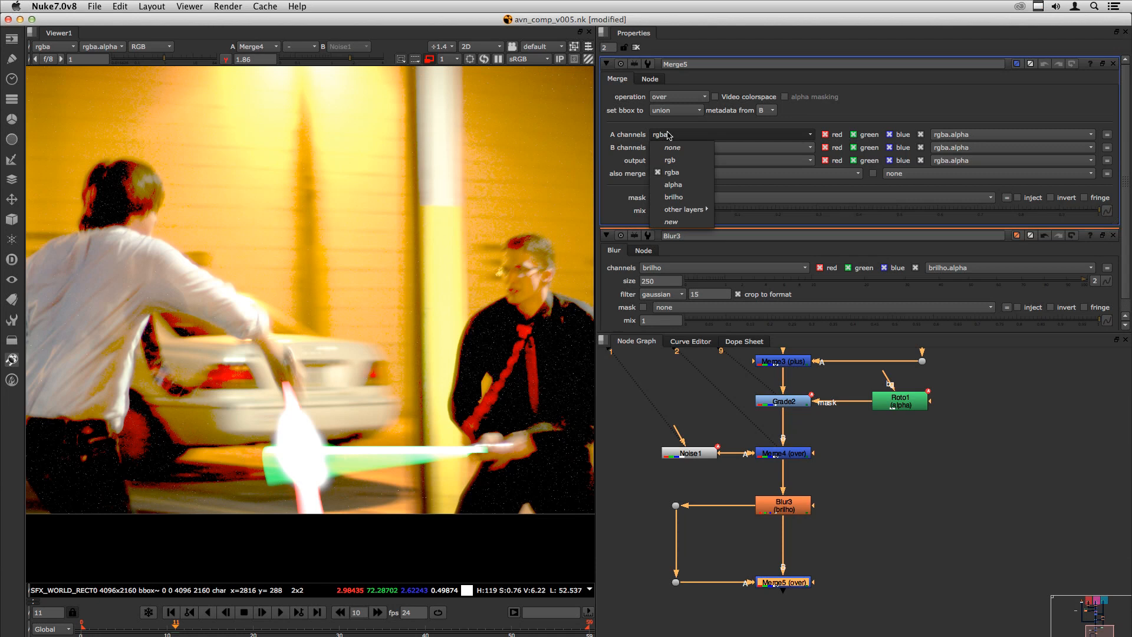
pyautogui.click(678, 183)
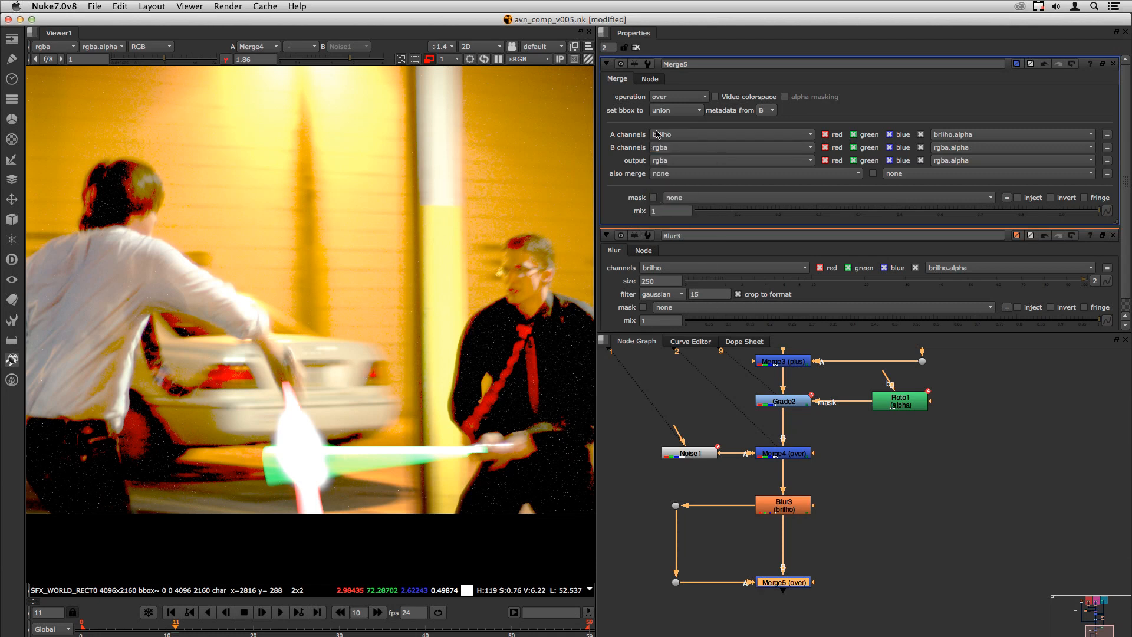
pyautogui.click(741, 554)
pyautogui.click(774, 585)
pyautogui.press('1')
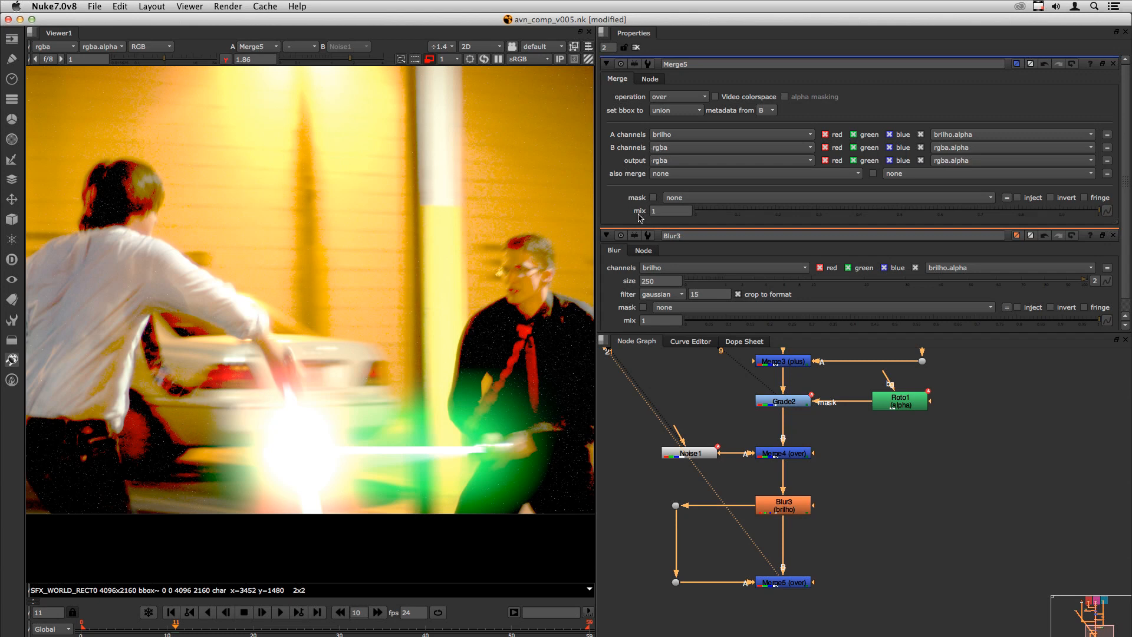
pyautogui.click(657, 96)
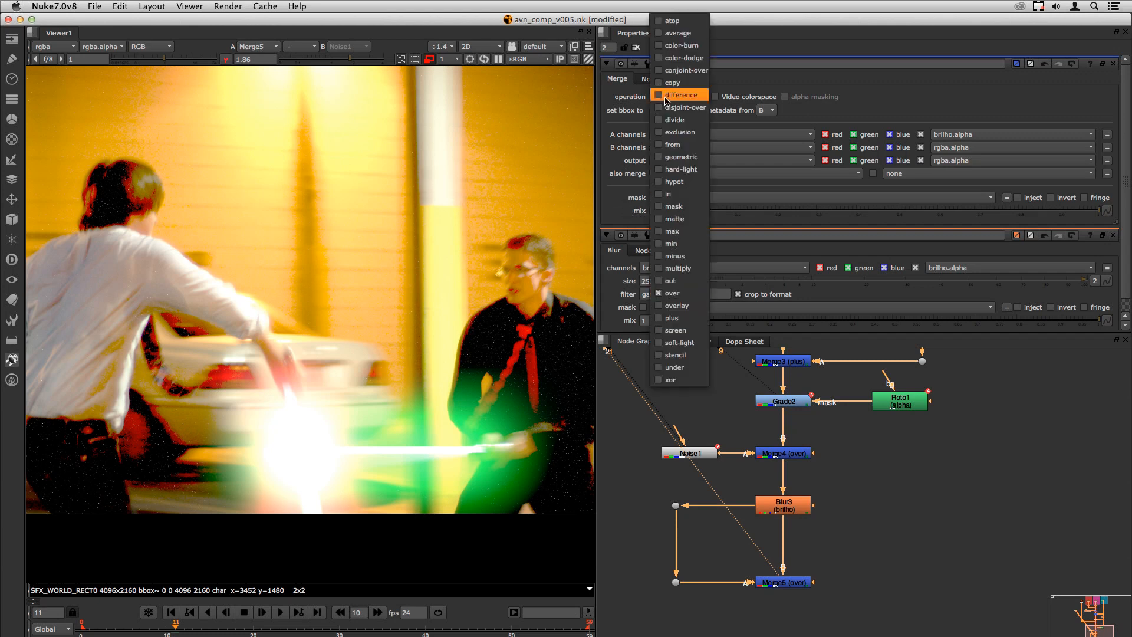
pyautogui.click(654, 335)
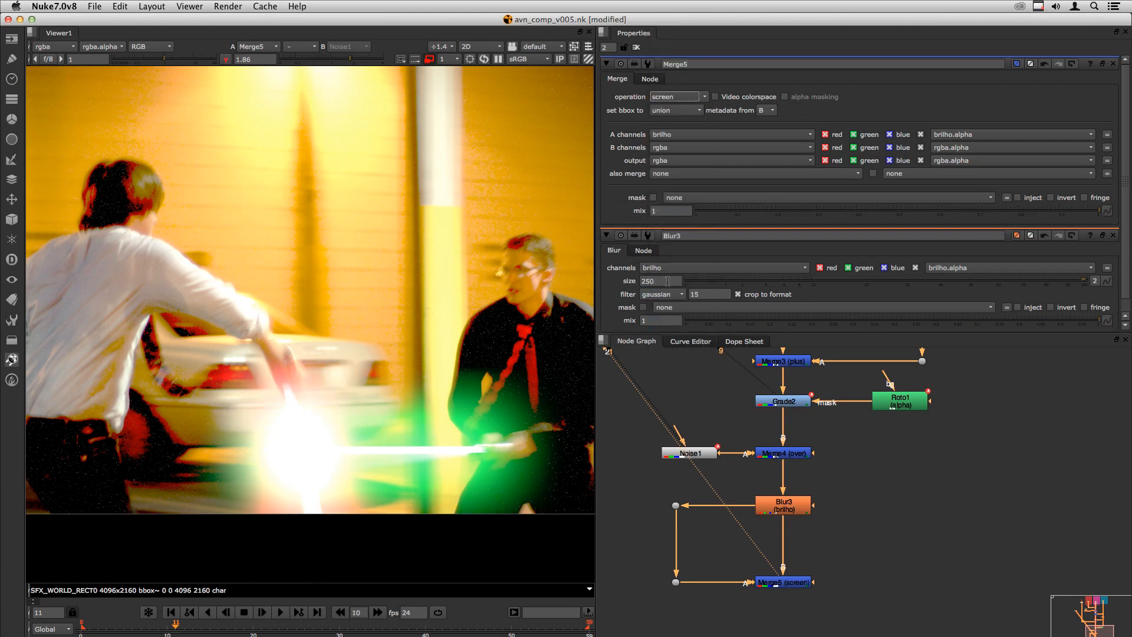
# Try plus as the operation of Merge5, and settle on over
pyautogui.click(676, 97)
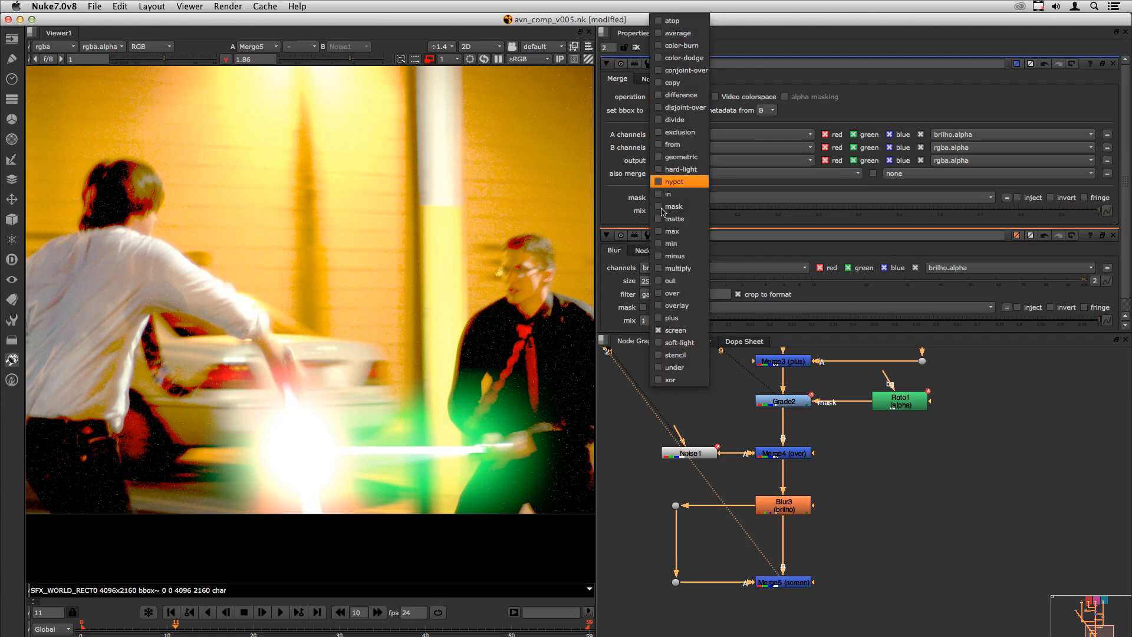
pyautogui.click(667, 318)
pyautogui.click(657, 96)
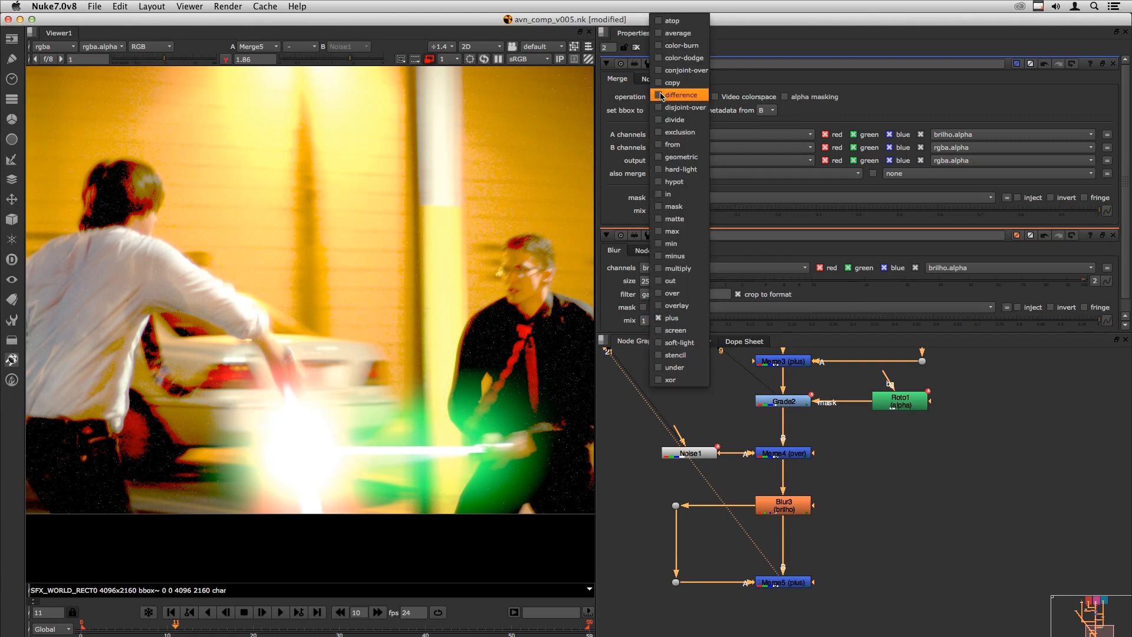
pyautogui.click(656, 300)
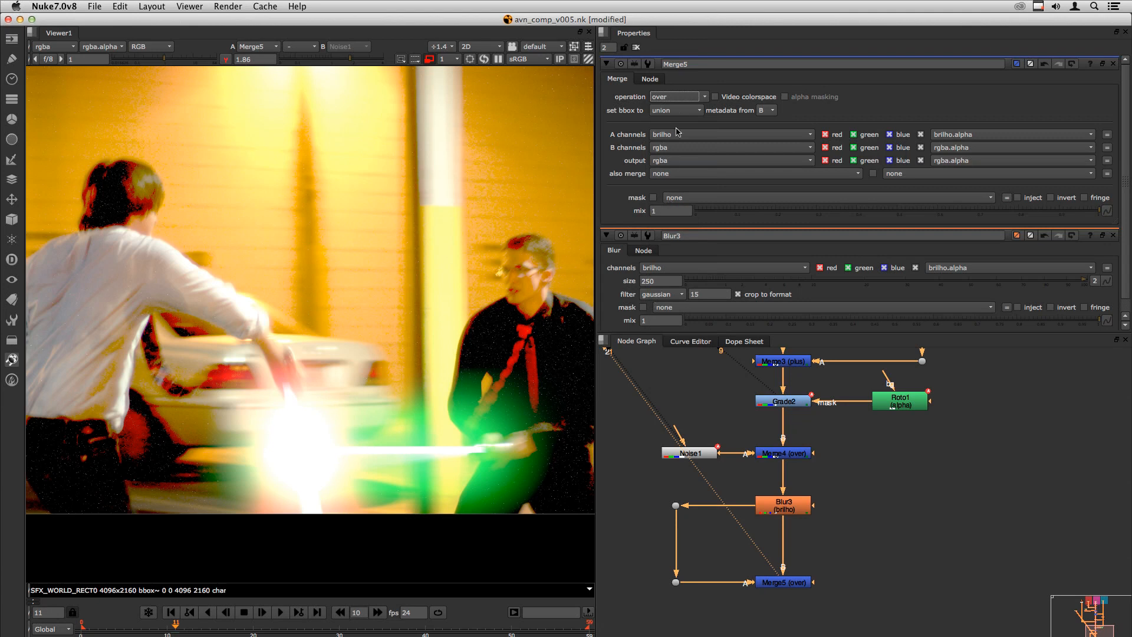
# Reduce the size of Blur3 to 150
pyautogui.moveTo(785, 515); pyautogui.dragTo(779, 516)
pyautogui.doubleClick(779, 516)
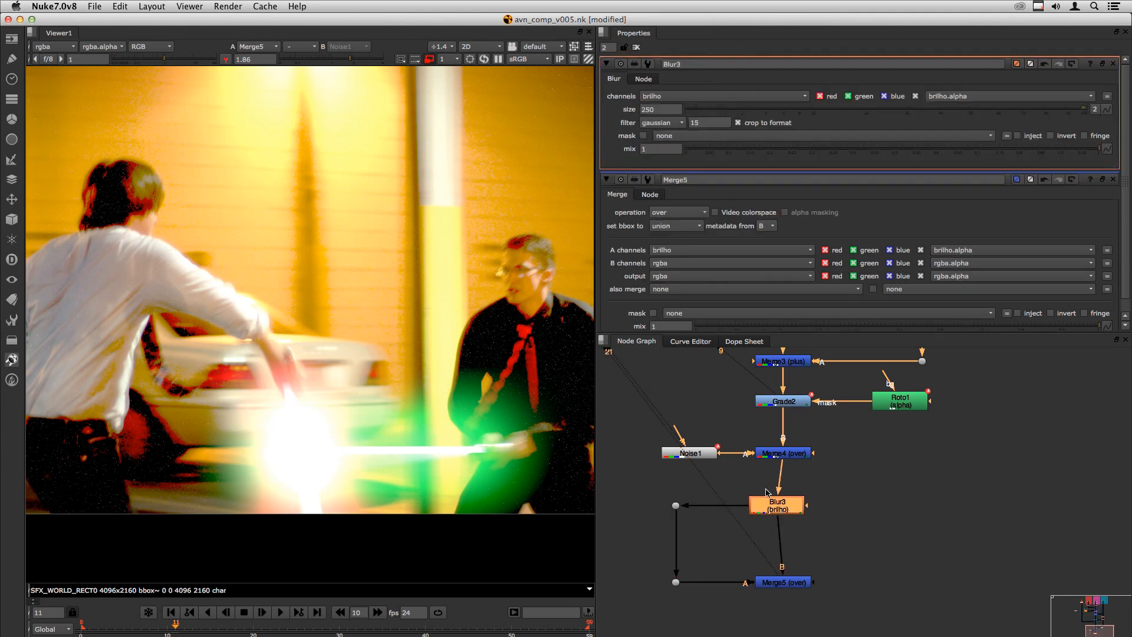
pyautogui.click(657, 109)
pyautogui.press('Left')
pyautogui.press('Left')
pyautogui.press('Down')
pyautogui.press('Down')
pyautogui.press('Down')
pyautogui.press('Down')
pyautogui.press('Down')
pyautogui.press('Down')
pyautogui.press('Down')
pyautogui.press('Down')
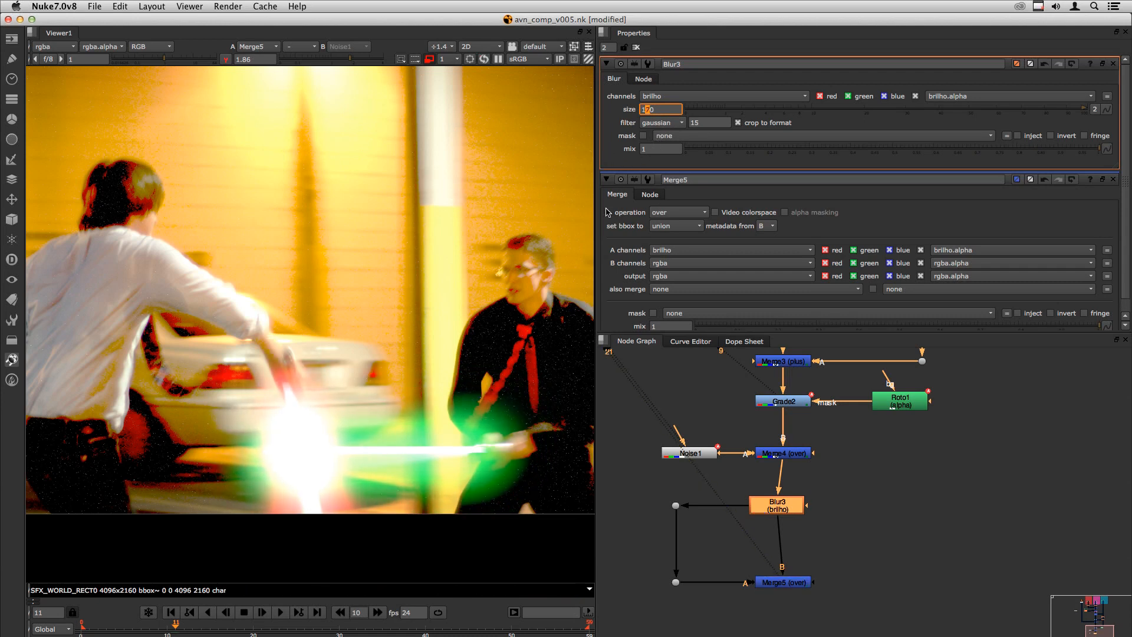
pyautogui.press('Down')
pyautogui.press('Down')
pyautogui.press('Down')
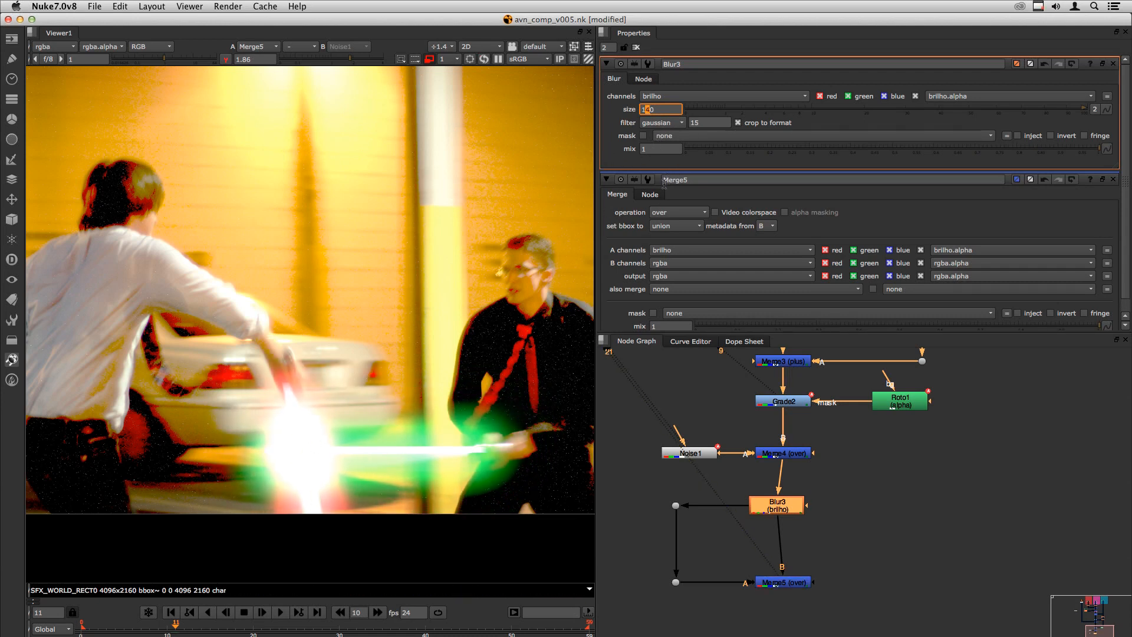
pyautogui.press('Up')
pyautogui.press('Down')
pyautogui.press('Down')
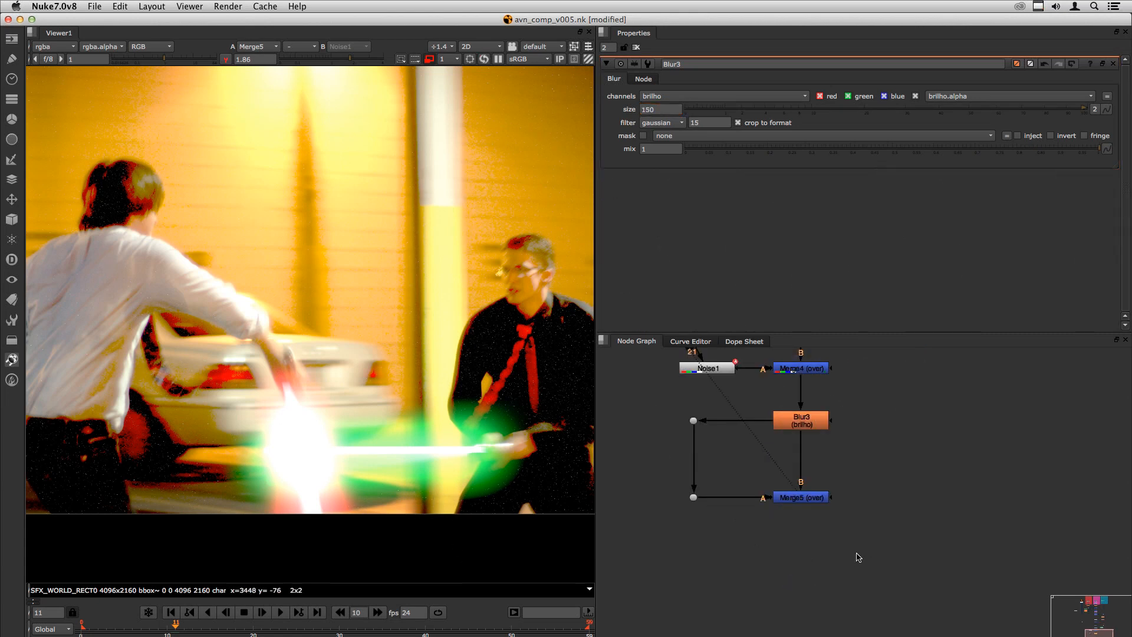
# Add a Write node fed by Merge5 and place it a little below the merge
pyautogui.moveTo(858, 557); pyautogui.dragTo(744, 487)
pyautogui.press('Tab')
pyautogui.write('w')
pyautogui.press('Escape')
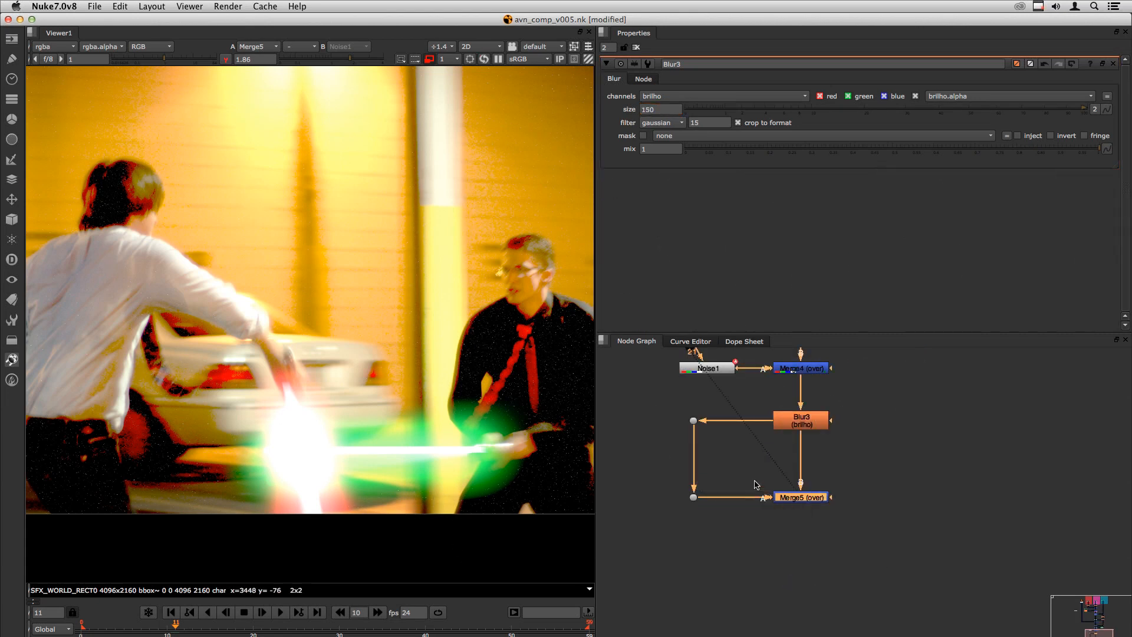
pyautogui.press('w')
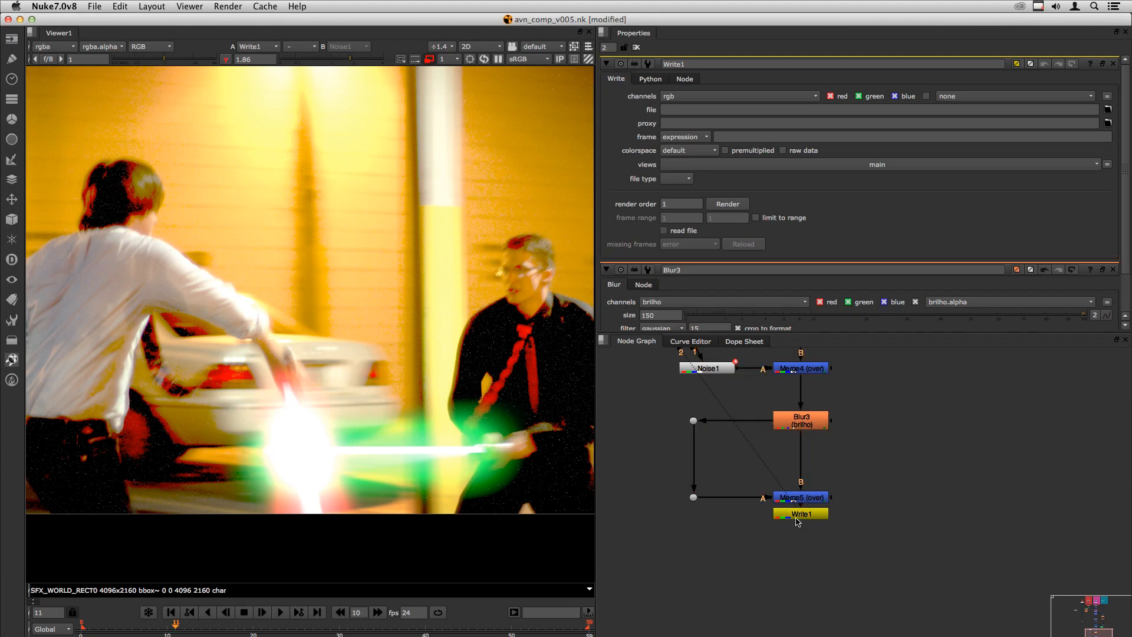
pyautogui.moveTo(800, 522); pyautogui.dragTo(802, 544)
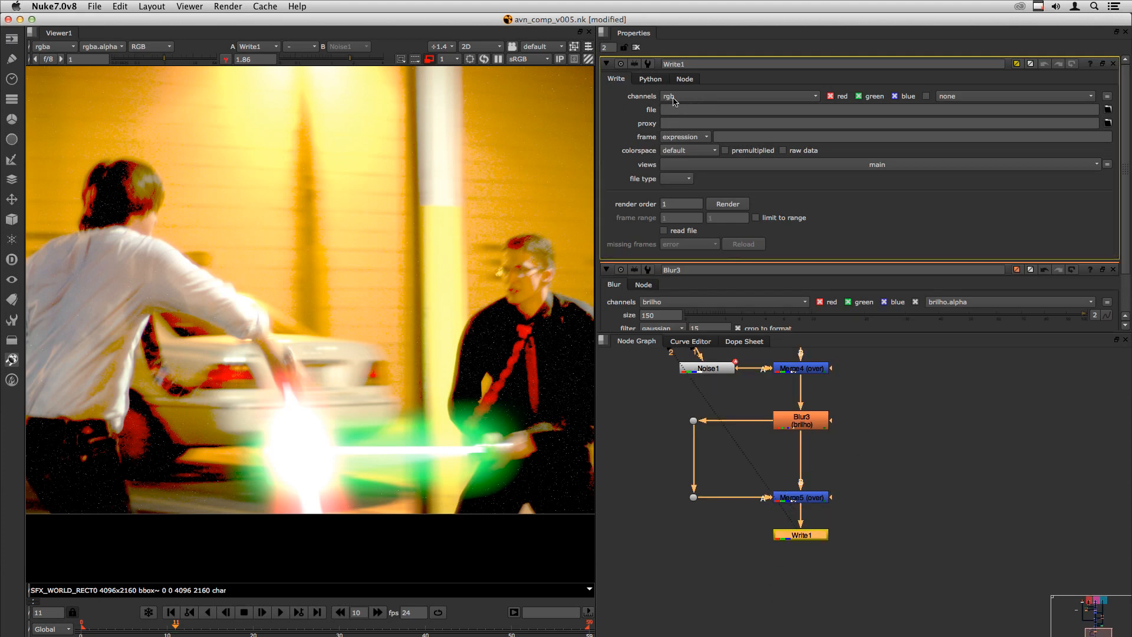
# Set the Write node's proxy output to render_proxy.mov in the render folder of the AVN project
pyautogui.click(674, 108)
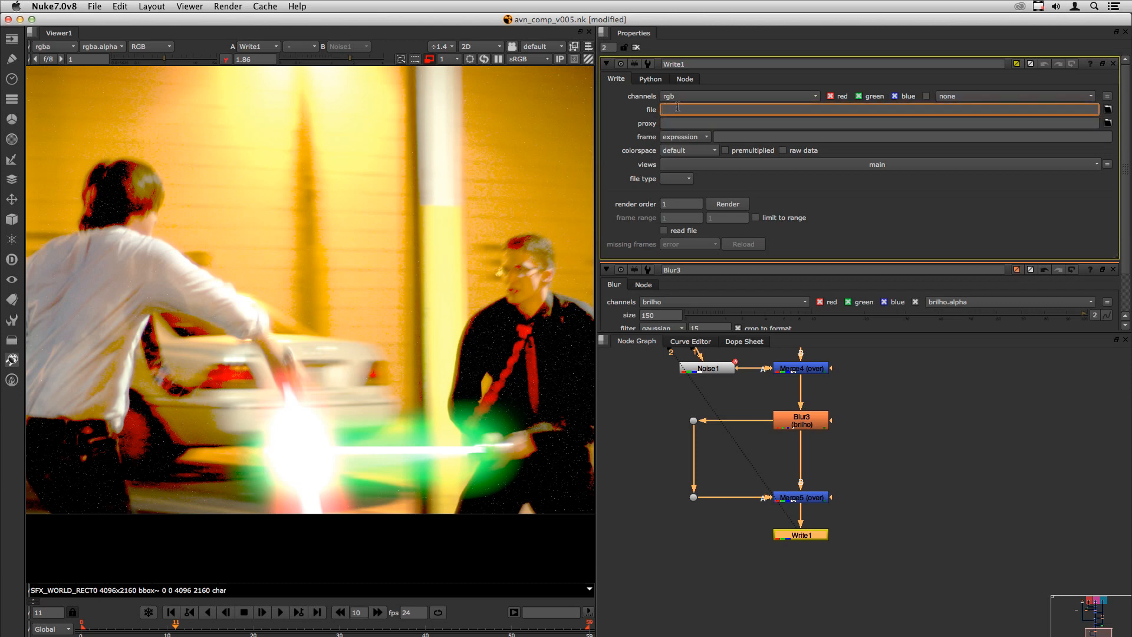
pyautogui.press('Tab')
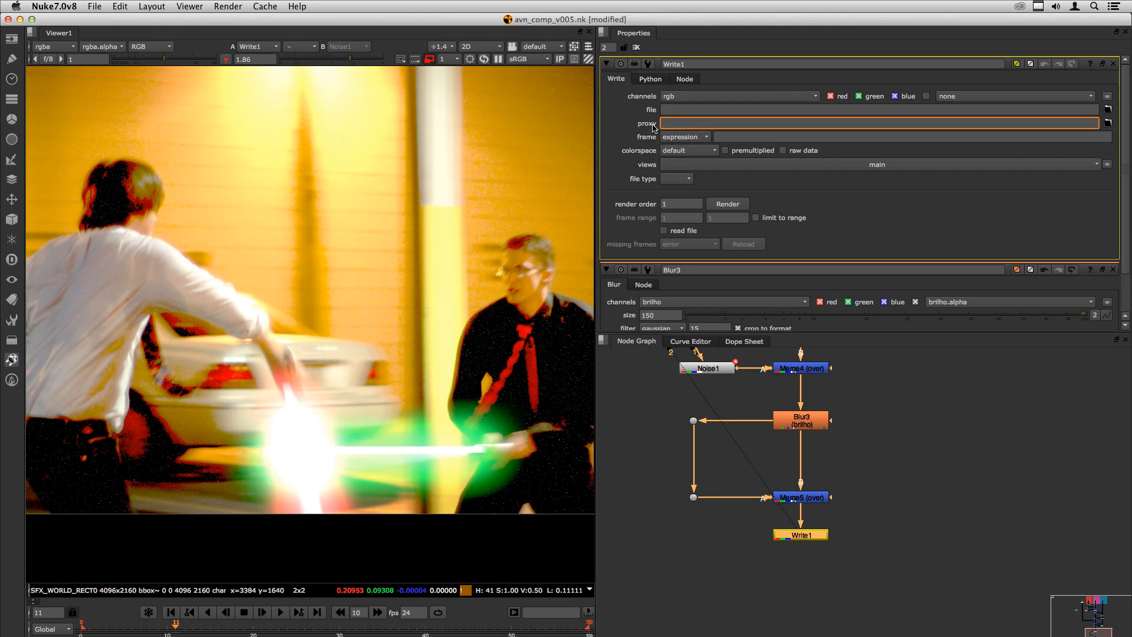
pyautogui.click(1108, 122)
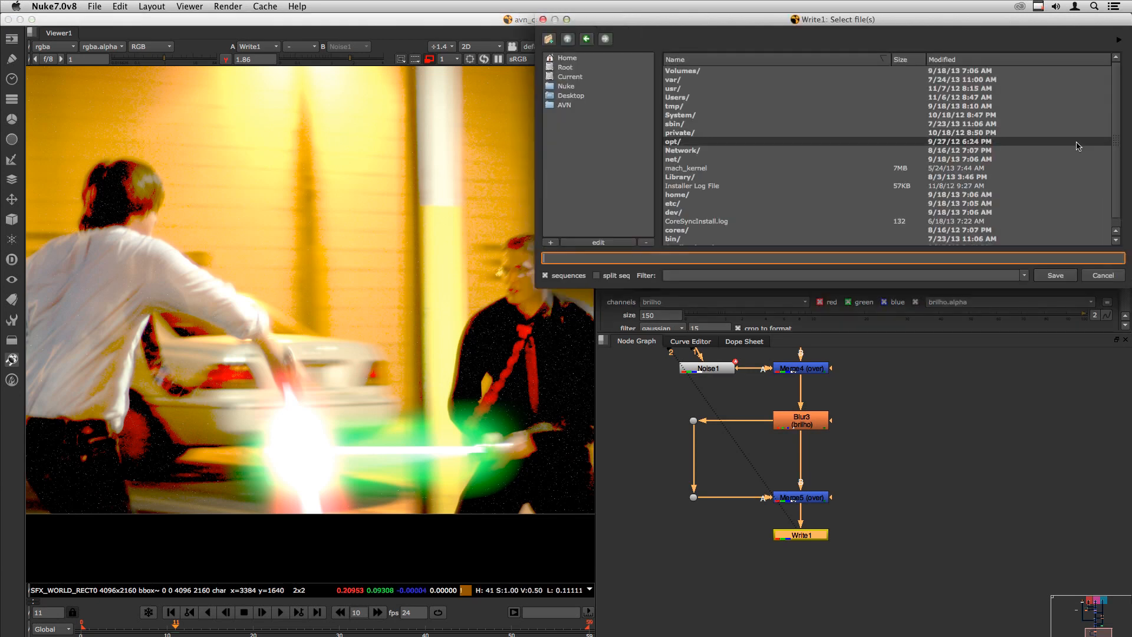
pyautogui.click(564, 105)
pyautogui.doubleClick(737, 91)
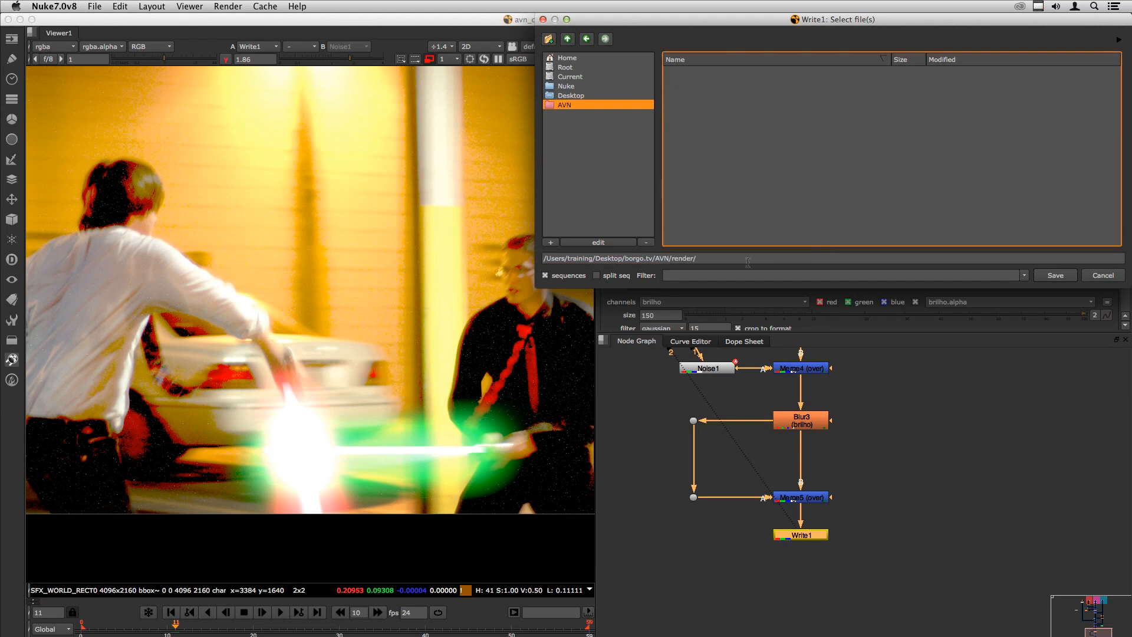
pyautogui.click(1054, 275)
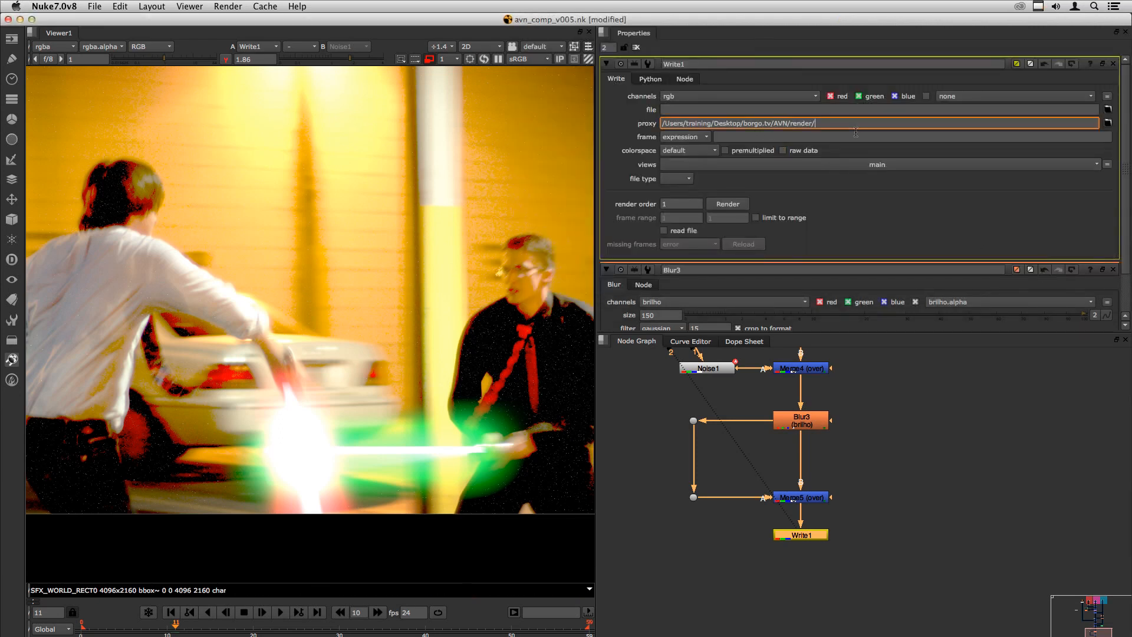
pyautogui.write('render_proxy.mov')
# Copy the proxy path into the Write node's full-resolution file path, shortening the file name to render.mov
pyautogui.moveTo(873, 125); pyautogui.dragTo(590, 125)
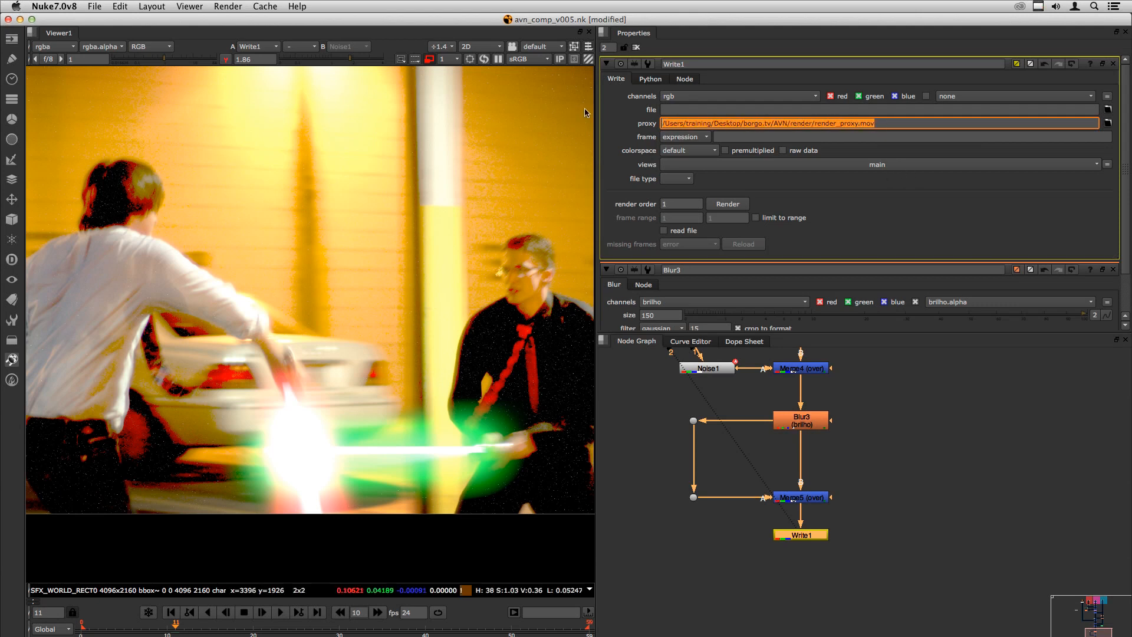
pyautogui.press('super+c')
pyautogui.click(668, 111)
pyautogui.press('super+v')
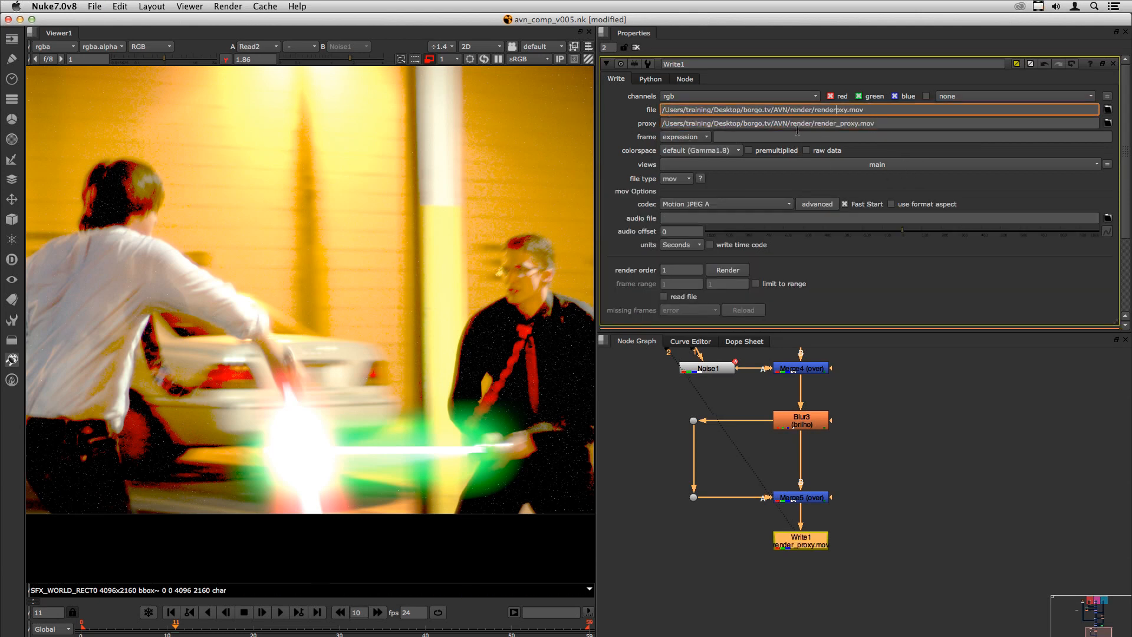
pyautogui.press('Delete')
pyautogui.press('Tab')
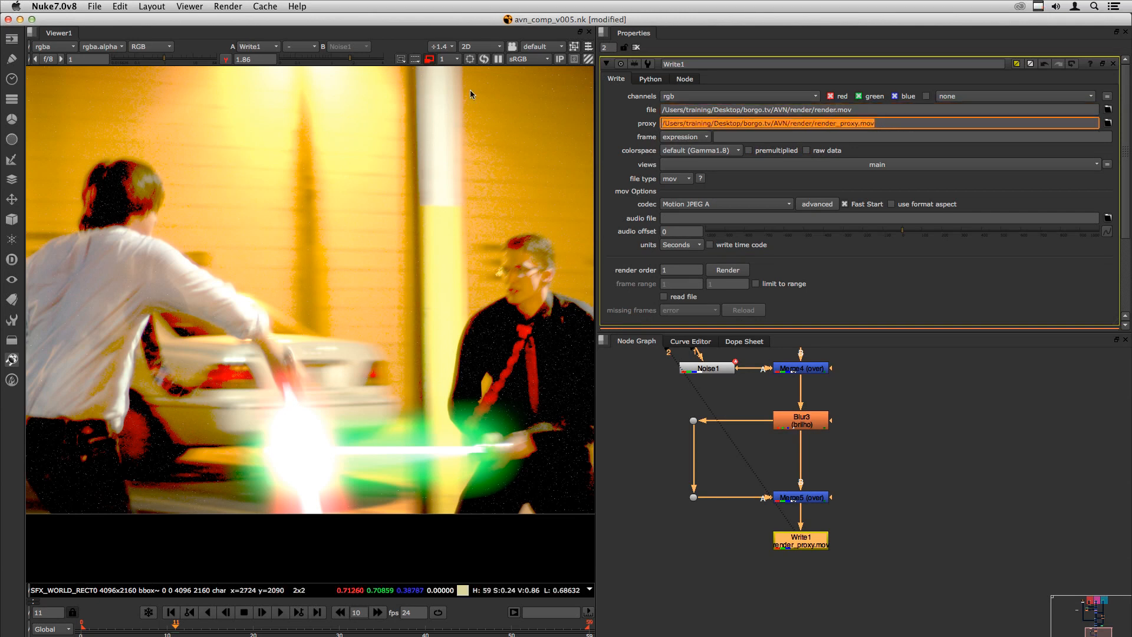
# Set the Write node's codec to Apple ProRes 422 and check its advanced compression settings without changing them
pyautogui.click(691, 204)
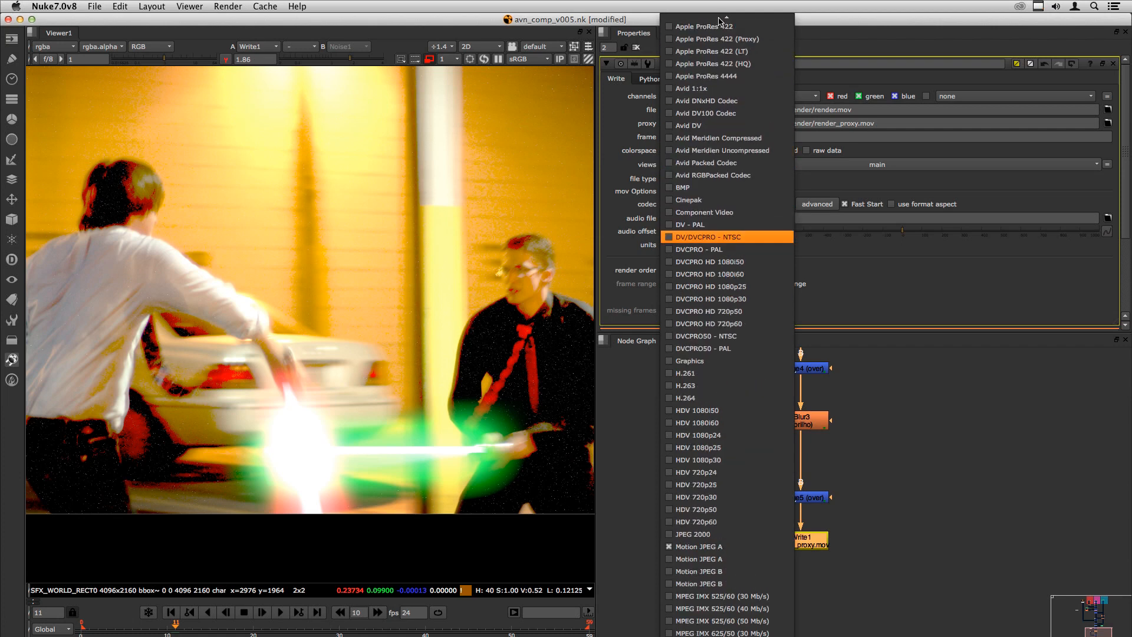
pyautogui.click(716, 59)
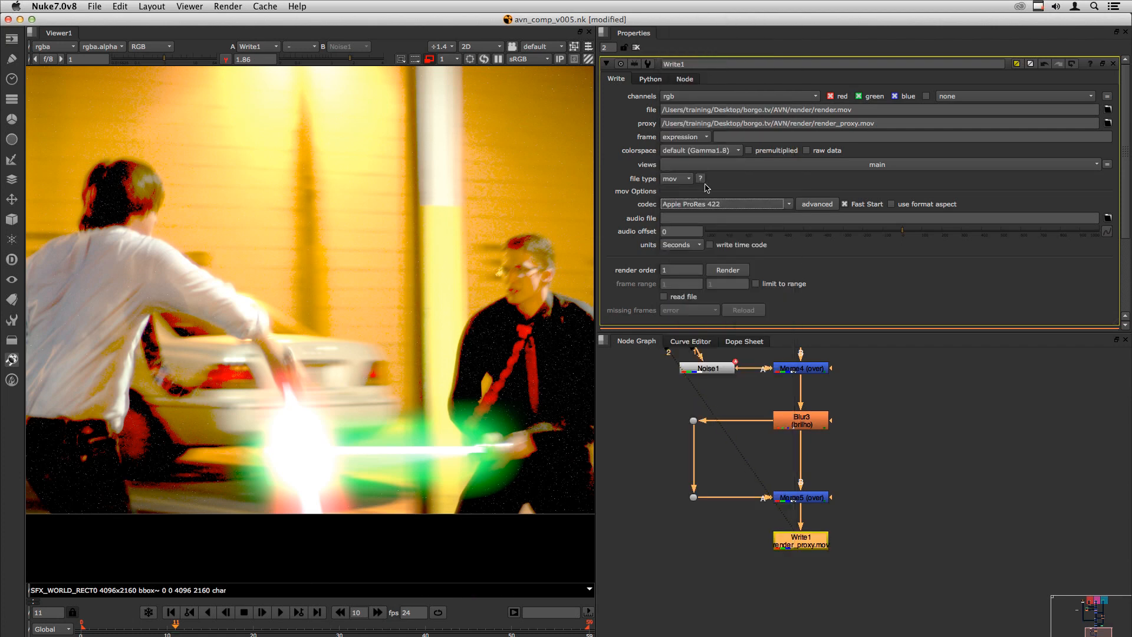
pyautogui.click(818, 204)
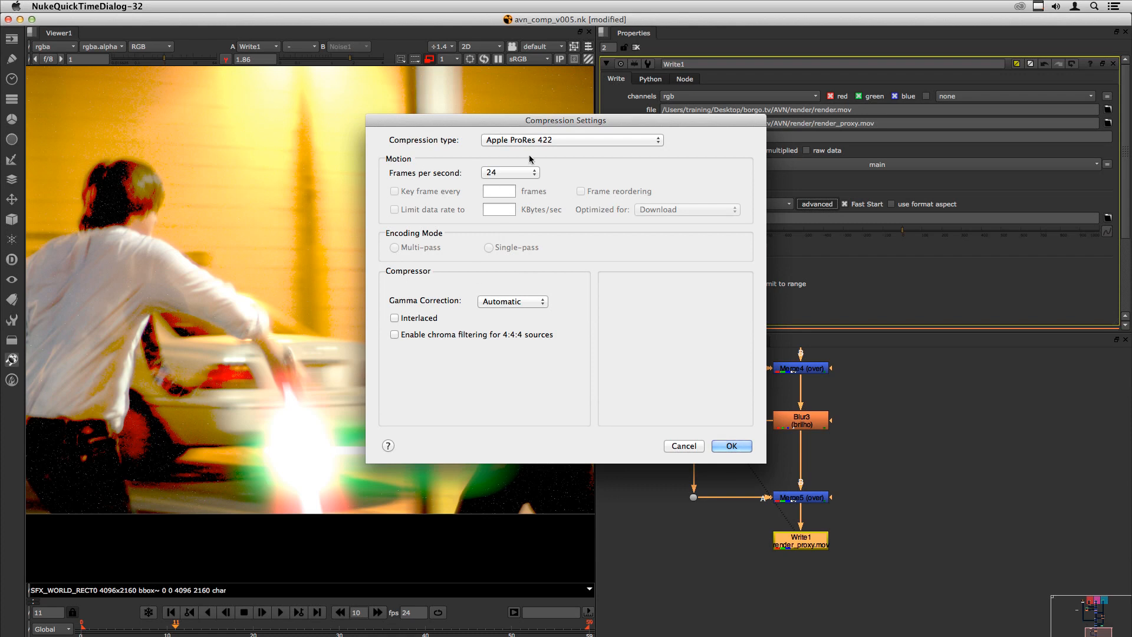
pyautogui.click(683, 447)
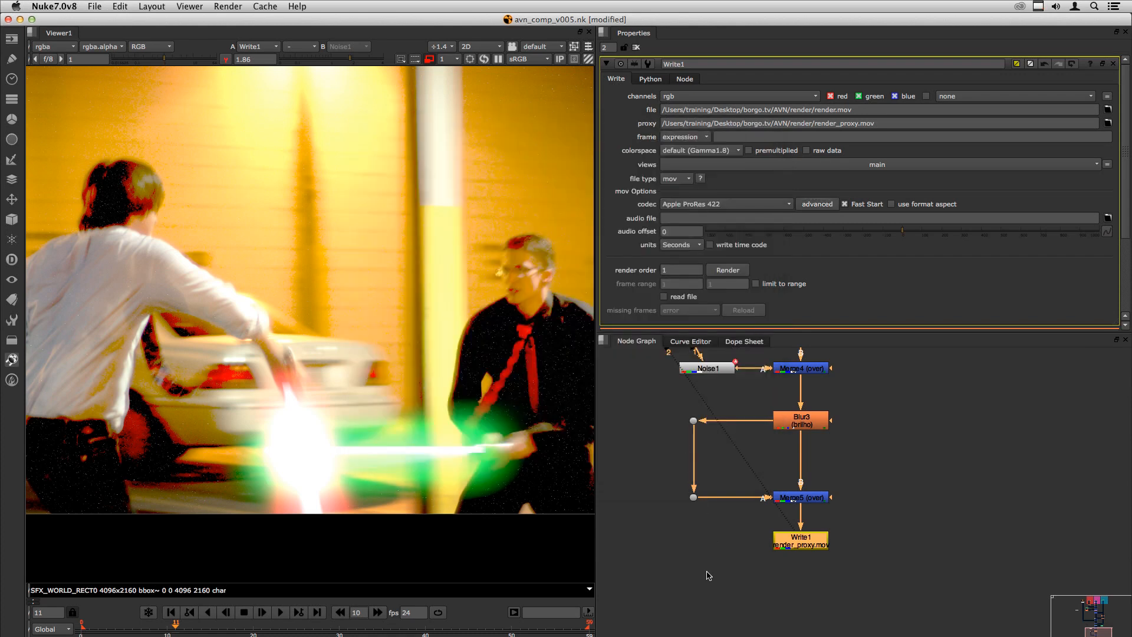
# Render the global range 0-59 with proxy in use, quit the QuickTime Player preview, and return to Nuke
pyautogui.click(728, 270)
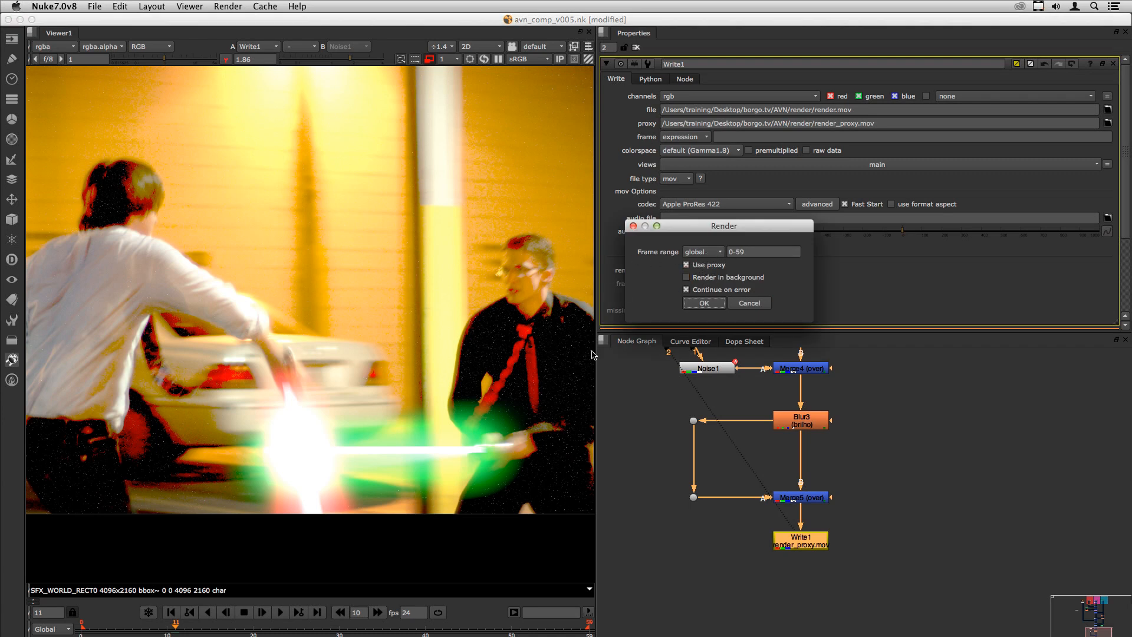
pyautogui.click(705, 303)
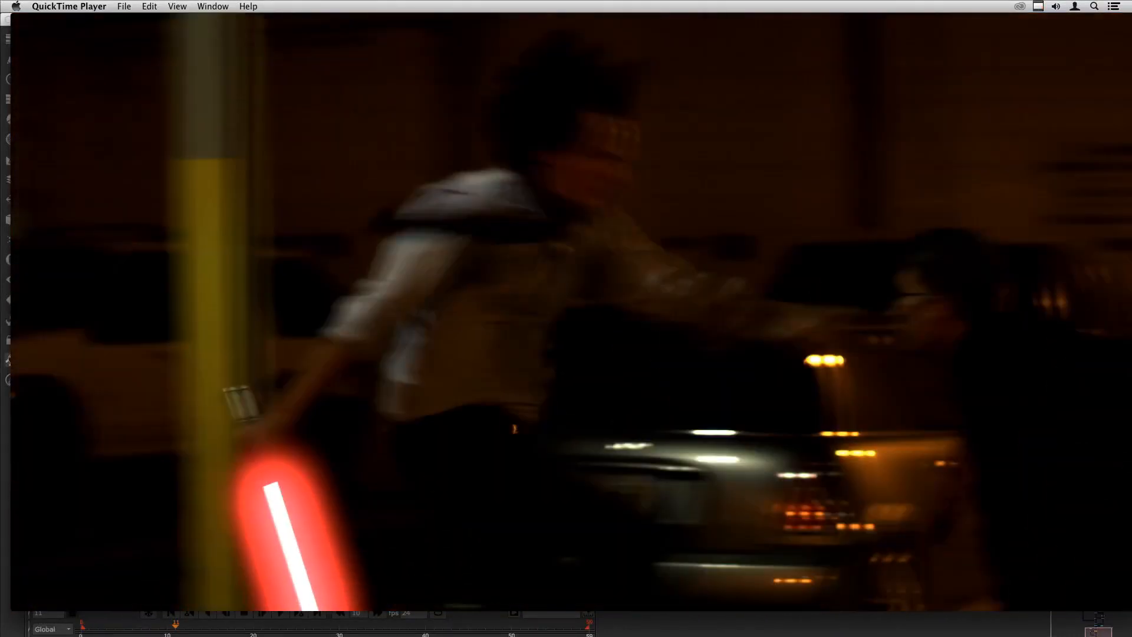
pyautogui.press('super+q')
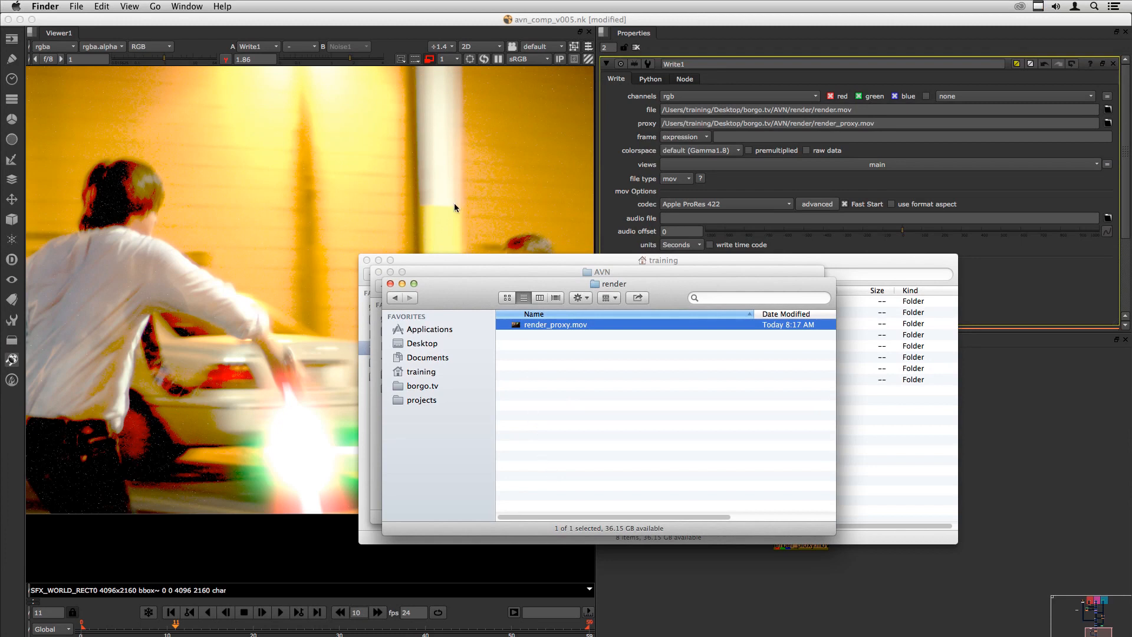
pyautogui.click(374, 31)
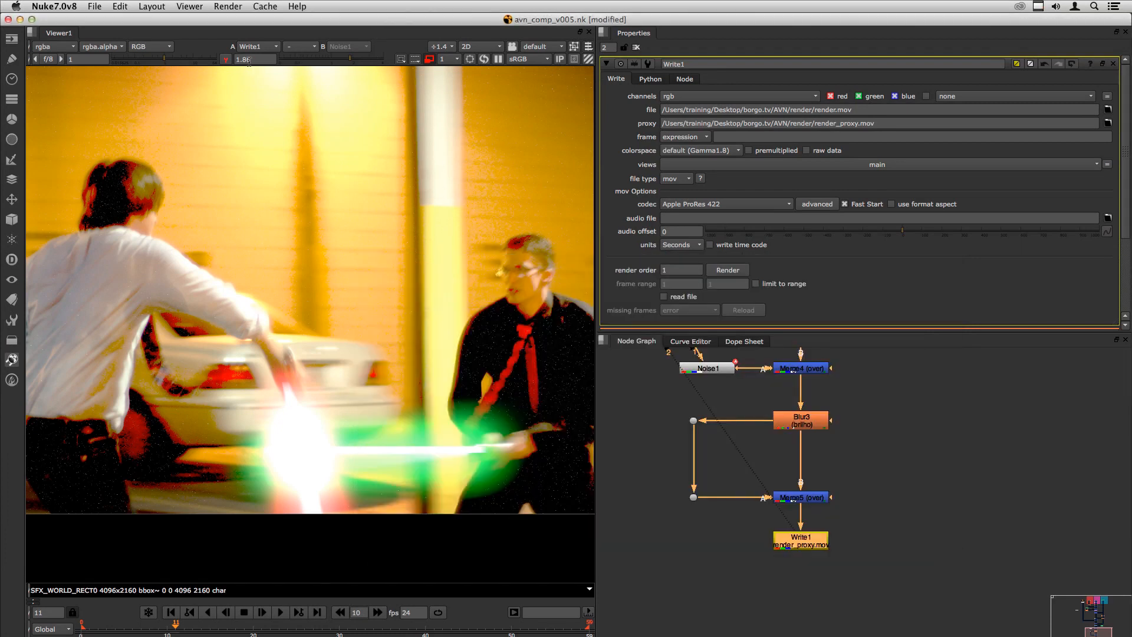
# Copy the mix animation of Grade2 onto the mix of Blur3 using floating property windows, and close both windows
pyautogui.click(761, 569)
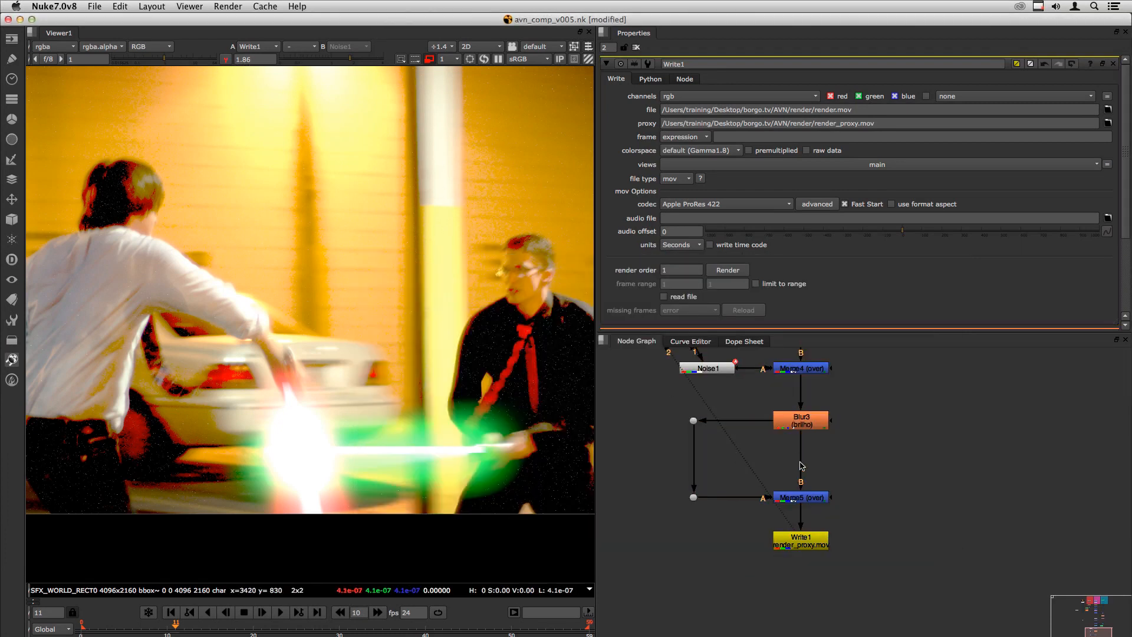
pyautogui.doubleClick(803, 427)
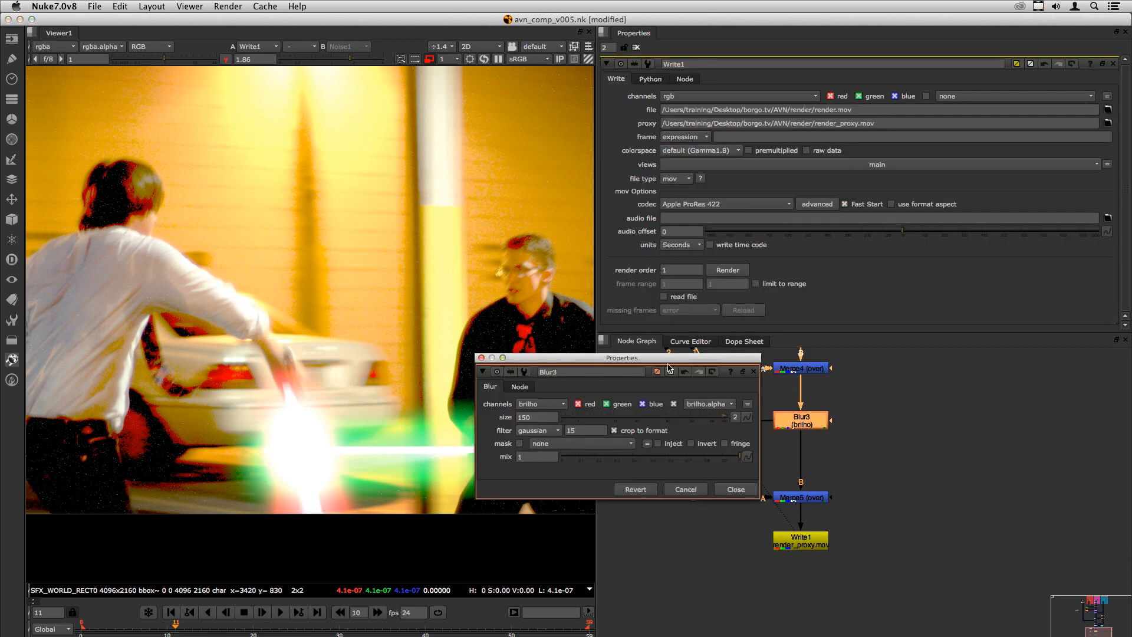
pyautogui.moveTo(665, 358); pyautogui.dragTo(521, 320)
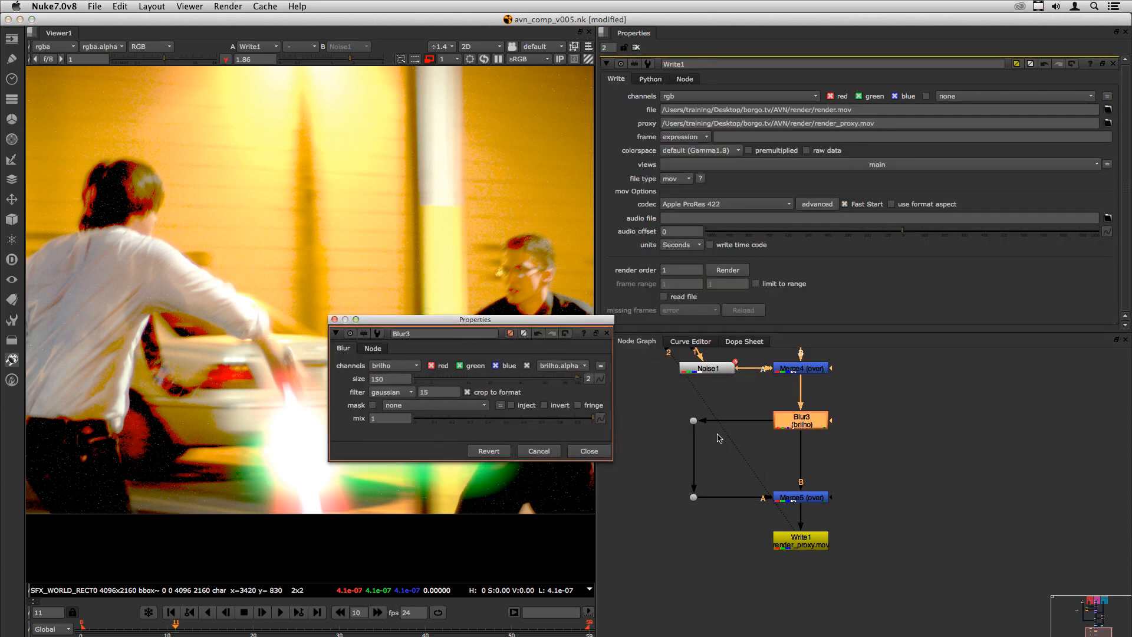
pyautogui.click(657, 419)
pyautogui.moveTo(670, 406); pyautogui.dragTo(705, 522, button='middle')
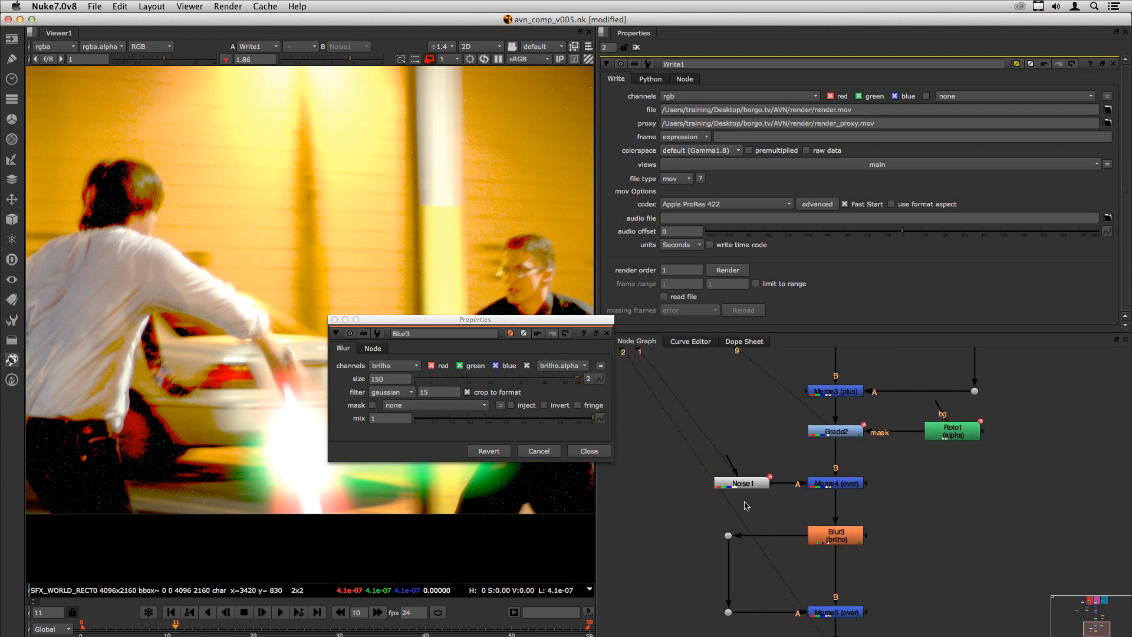
pyautogui.doubleClick(844, 433)
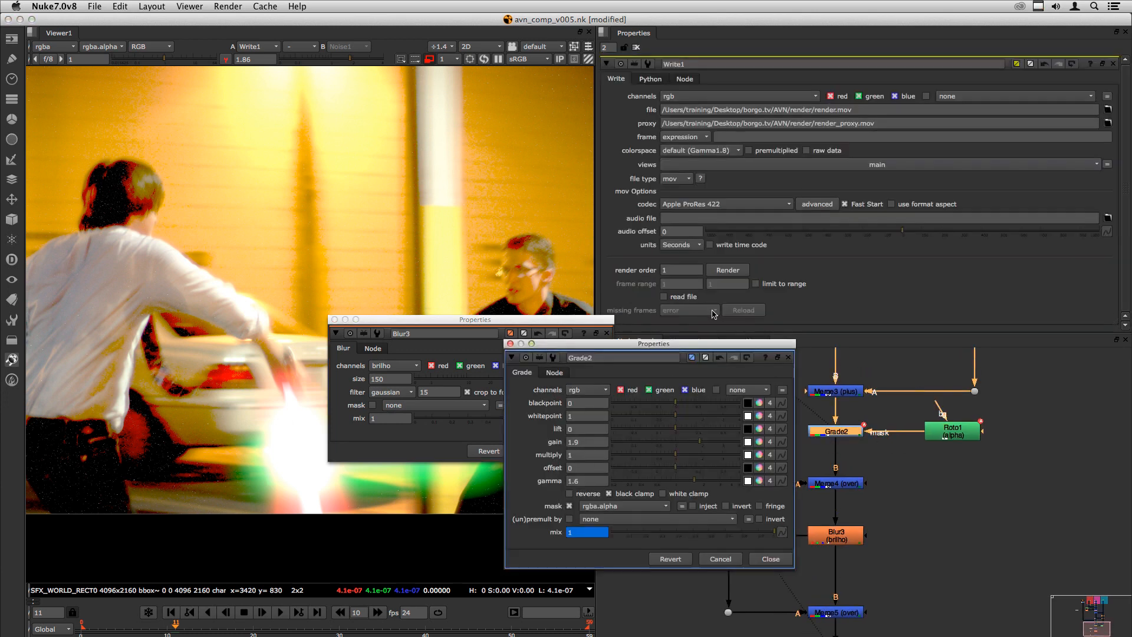
pyautogui.moveTo(649, 348); pyautogui.dragTo(816, 281)
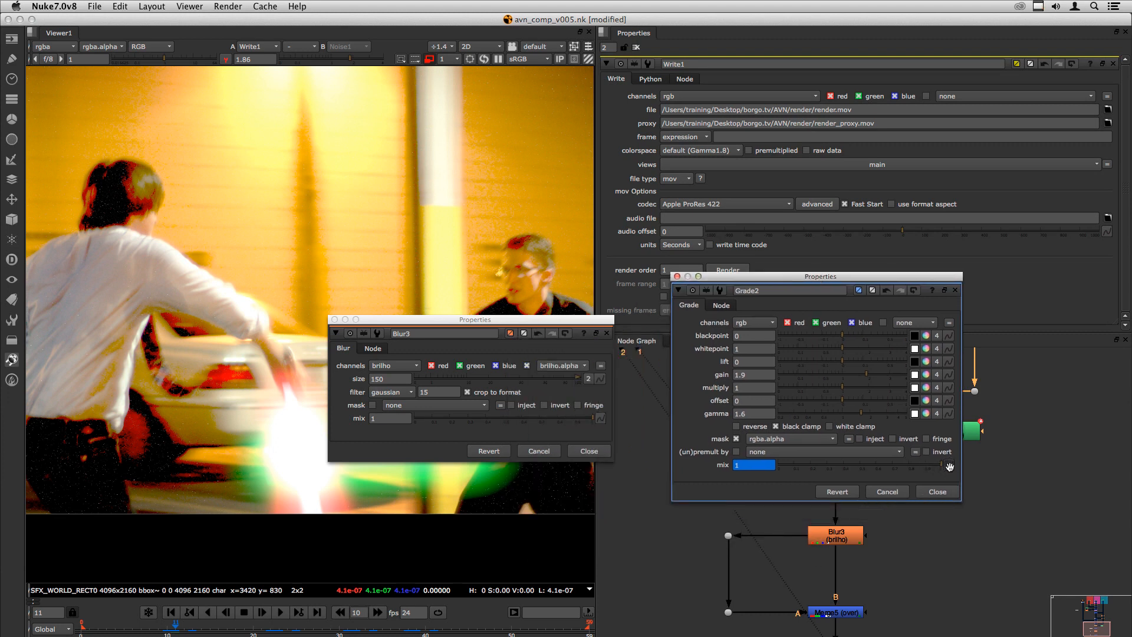
pyautogui.moveTo(949, 466); pyautogui.dragTo(601, 420)
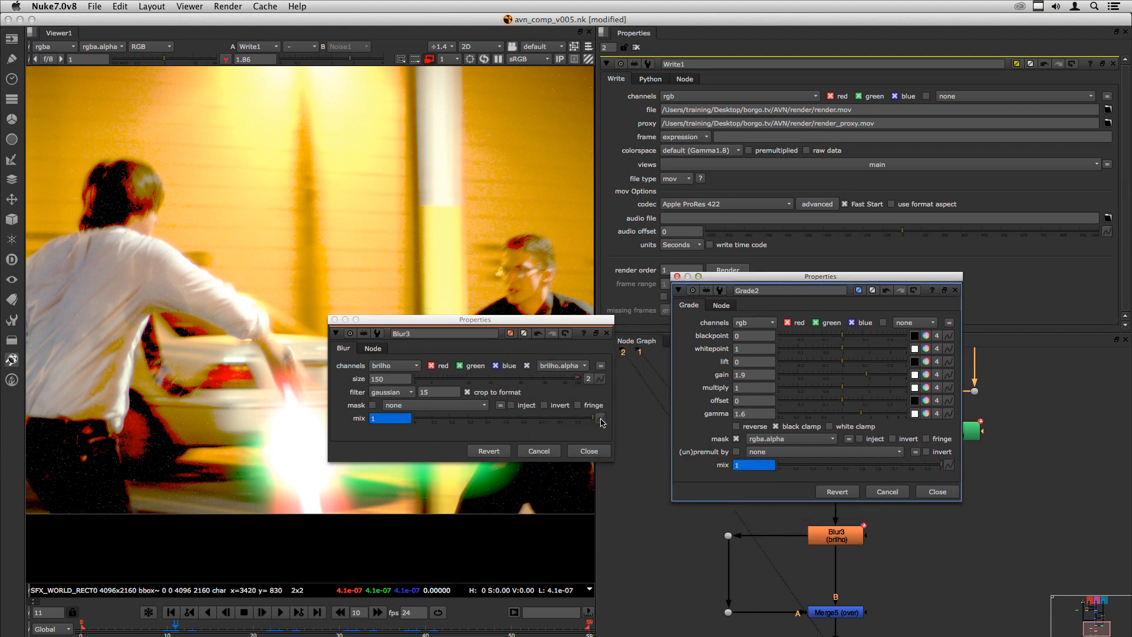
pyautogui.click(937, 492)
pyautogui.click(602, 452)
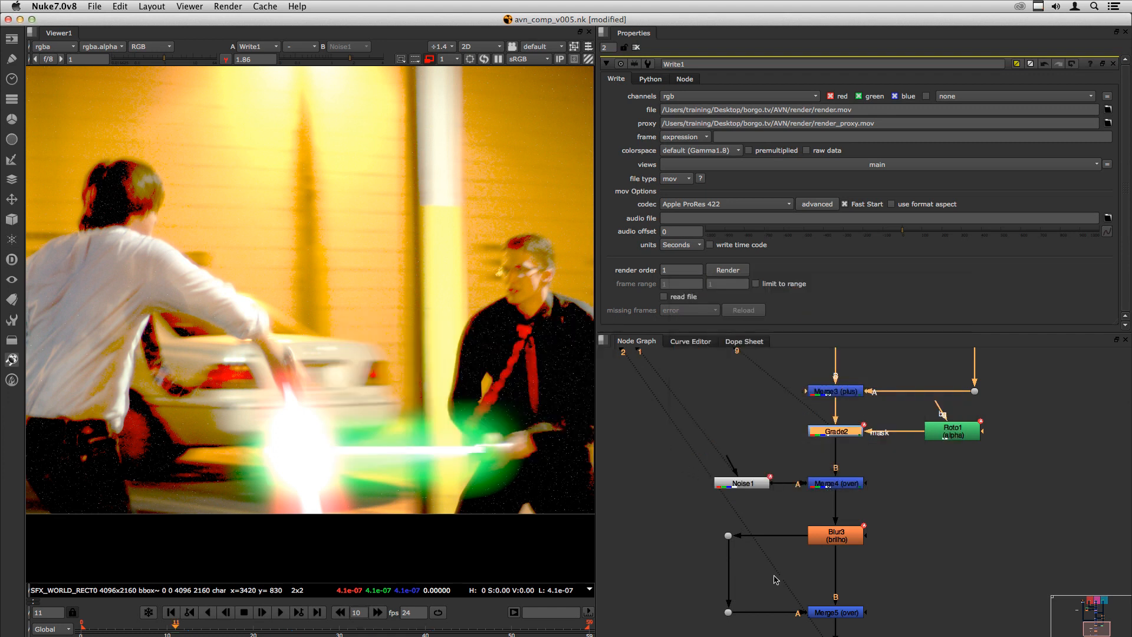
# Move Write1 further down and insert a Grade node between Merge5 and Write1
pyautogui.moveTo(774, 576); pyautogui.dragTo(768, 533, button='middle')
pyautogui.moveTo(853, 586); pyautogui.dragTo(830, 491, button='middle')
pyautogui.moveTo(816, 520); pyautogui.dragTo(809, 567)
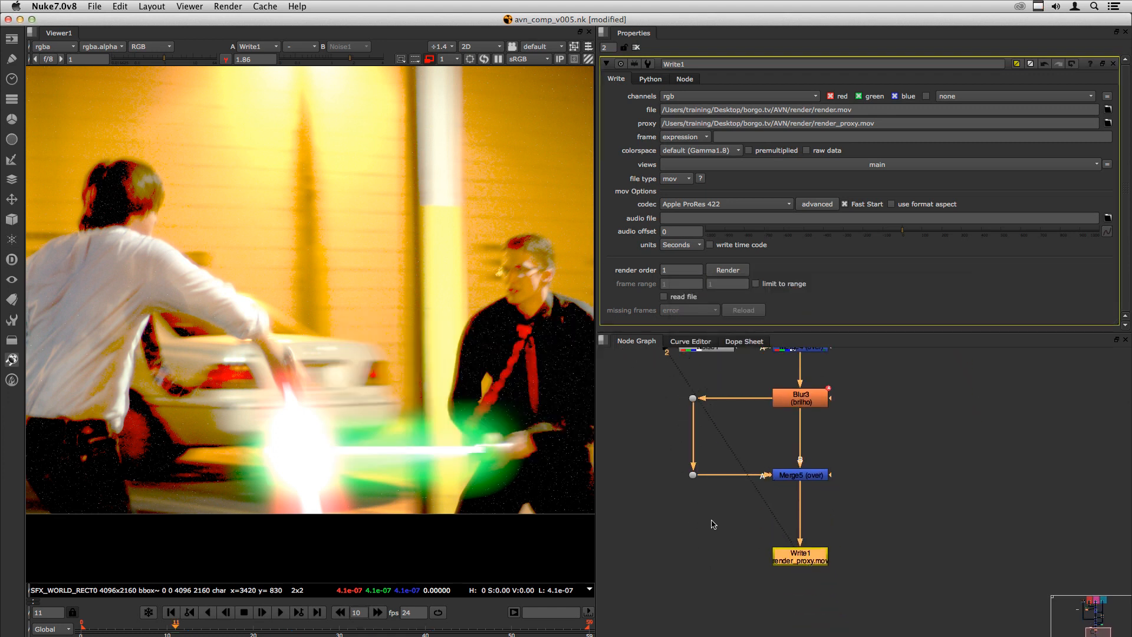
pyautogui.press('g')
pyautogui.moveTo(711, 518); pyautogui.dragTo(800, 510)
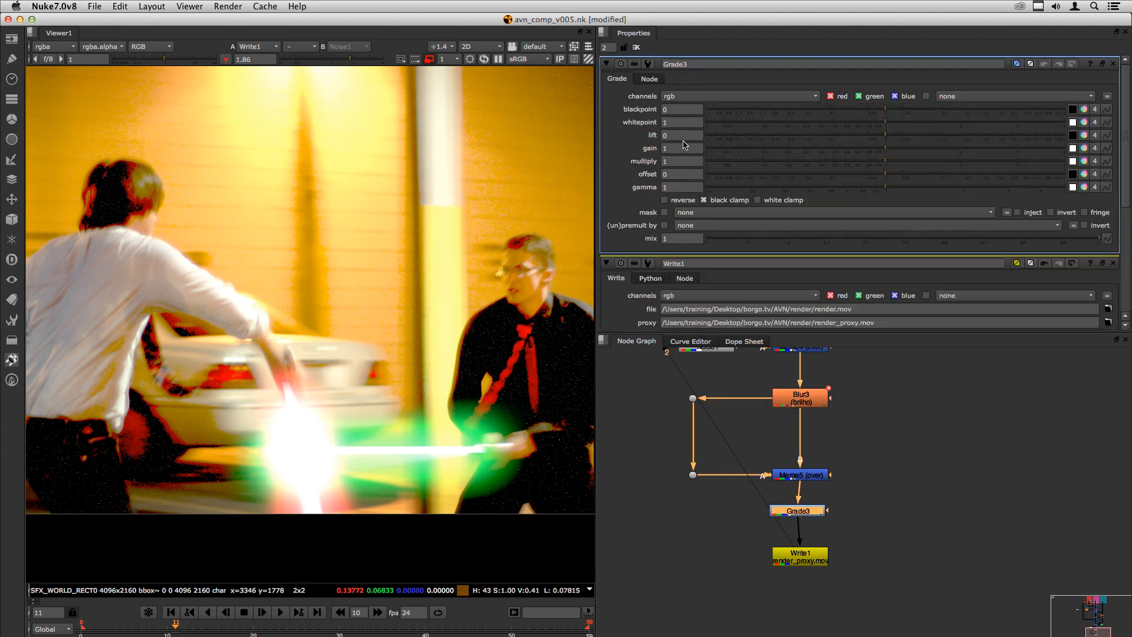
# Set the gamma of Grade3 to 1.86, align the node with the main pipe, and reset the viewer gamma to 1
pyautogui.click(676, 187)
pyautogui.write('.86')
pyautogui.press('Return')
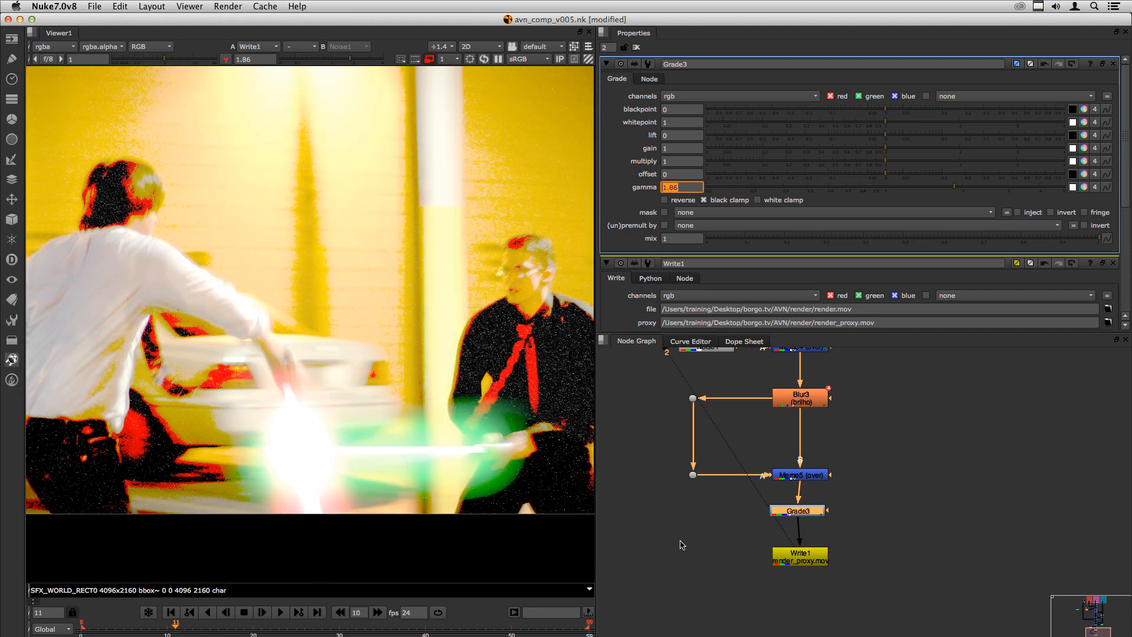
pyautogui.click(674, 572)
pyautogui.moveTo(802, 513); pyautogui.dragTo(804, 512)
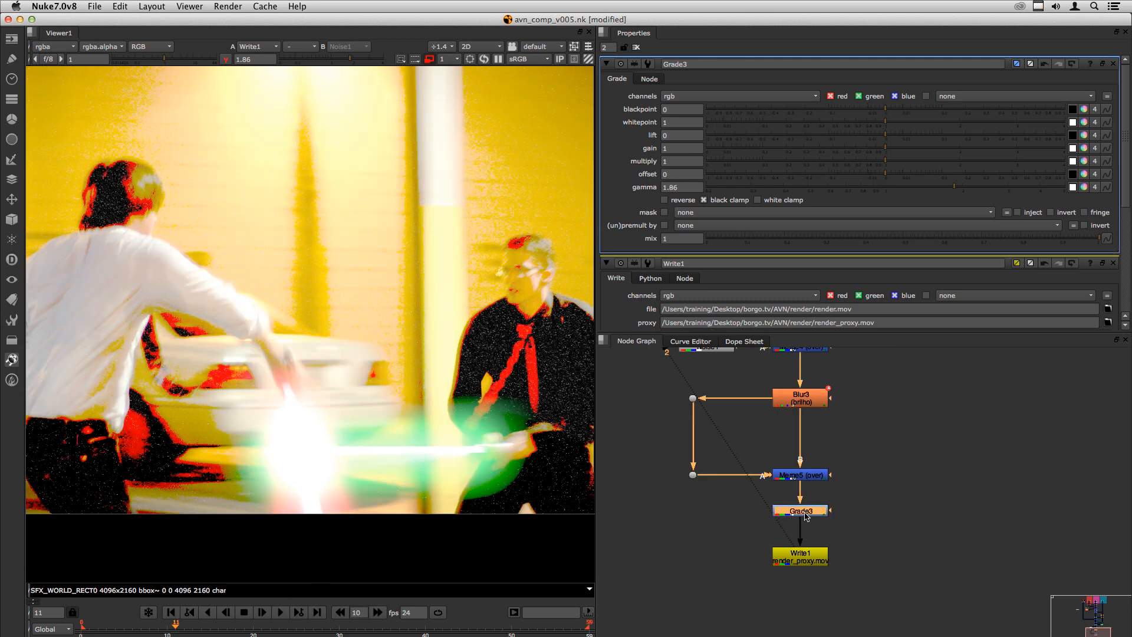
pyautogui.click(225, 59)
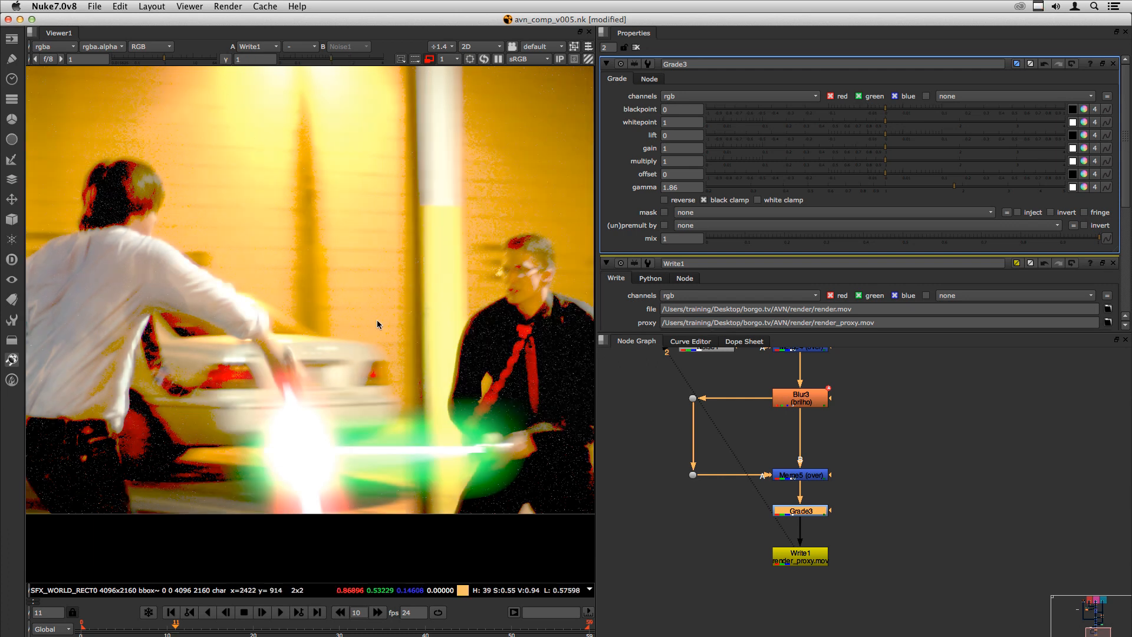